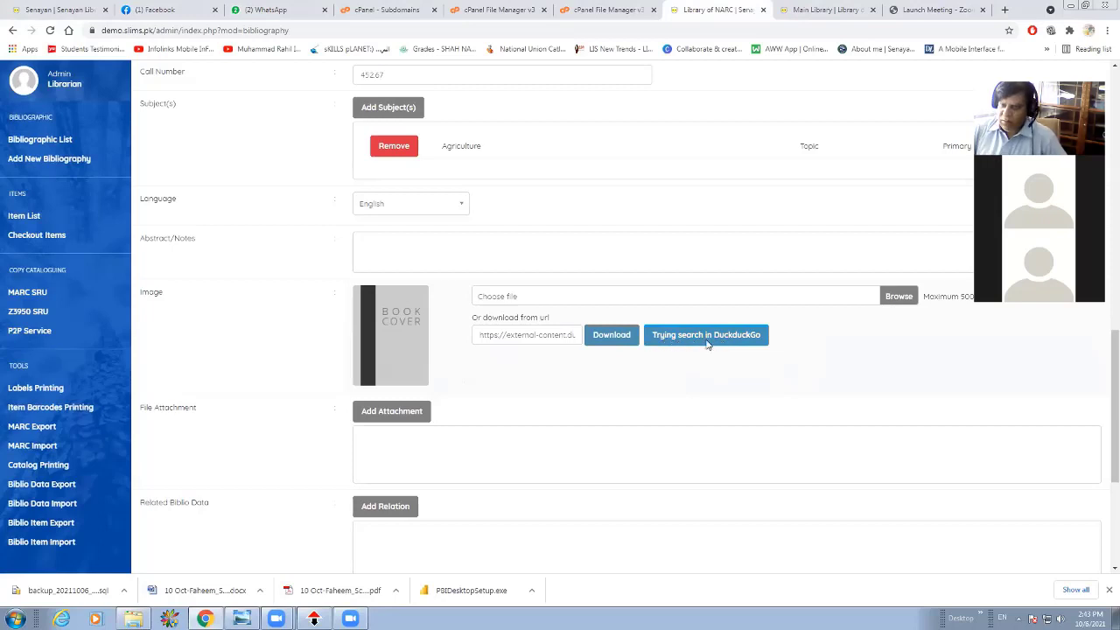
Find the Irrigation Engineering and Hydraulic Structures cover through the DuckDuckGo image search and download it from its image address as the book cover.
left_click(708, 342)
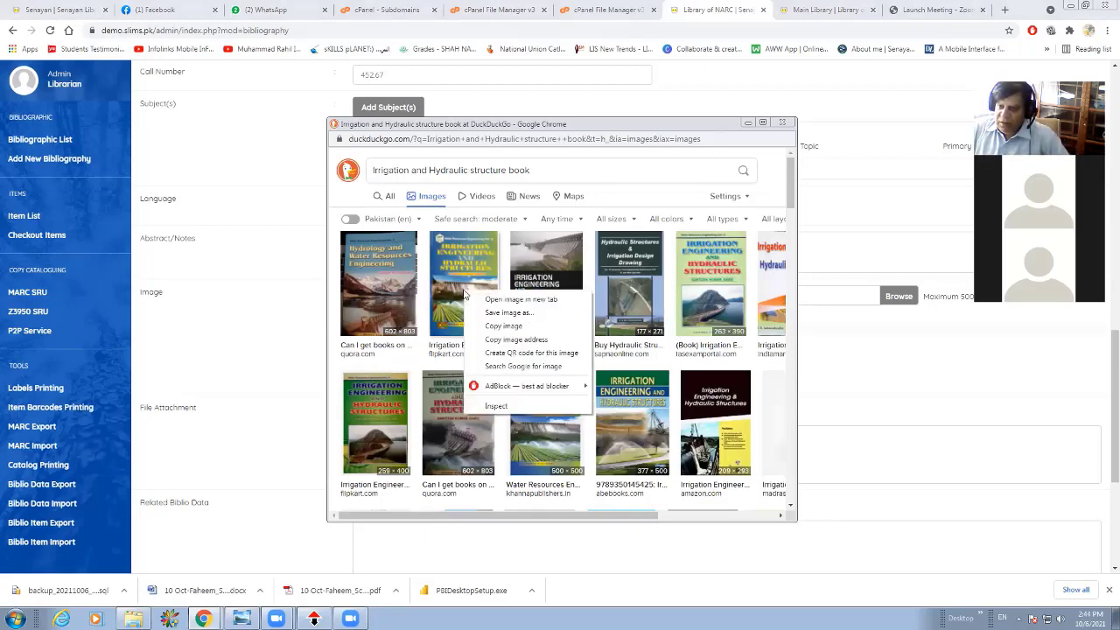
right_click(484, 296)
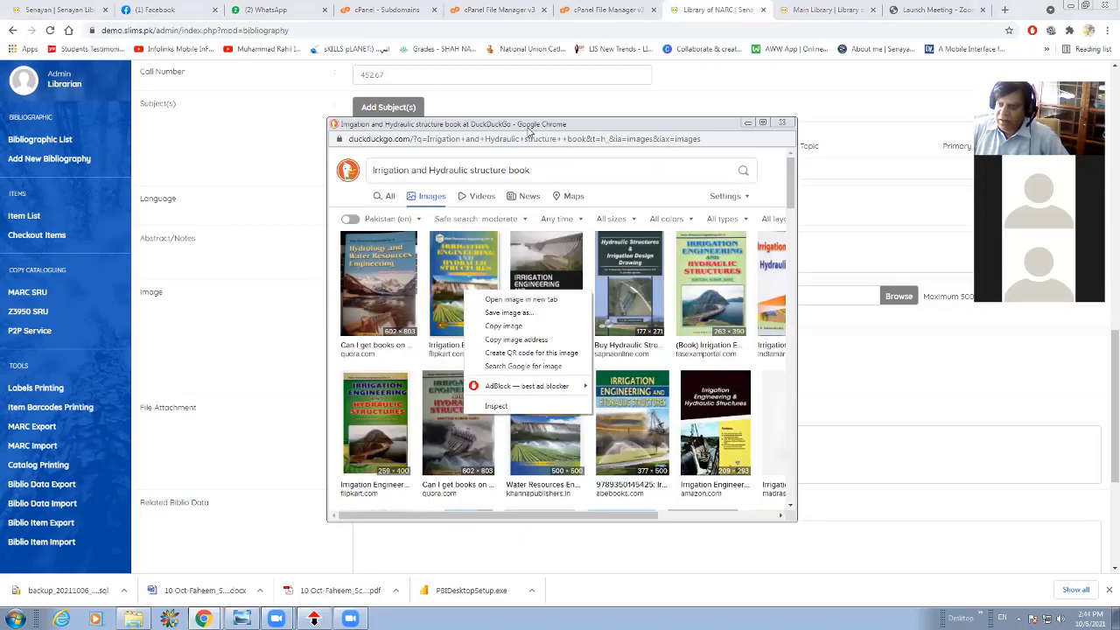
left_click(524, 340)
key("ctrl+v")
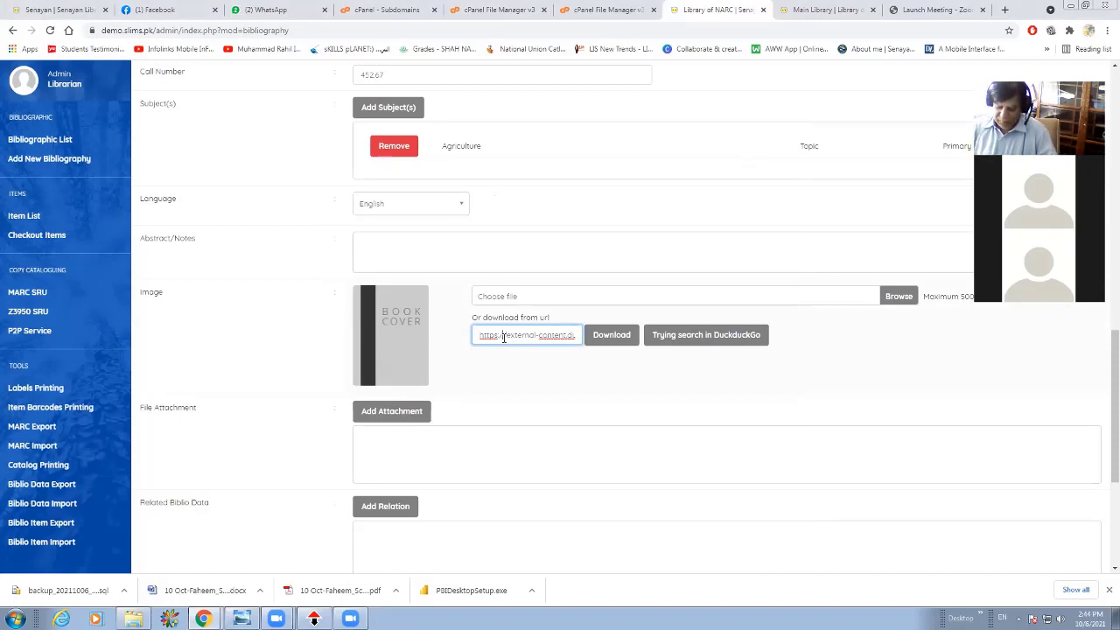
key("ctrl+z")
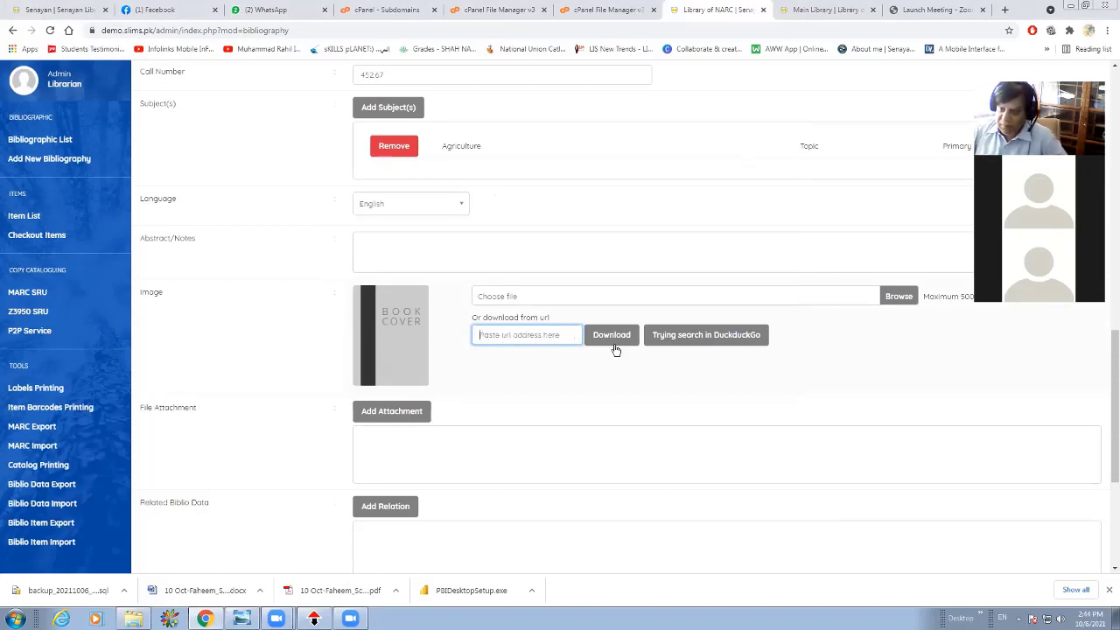
key("ctrl+v")
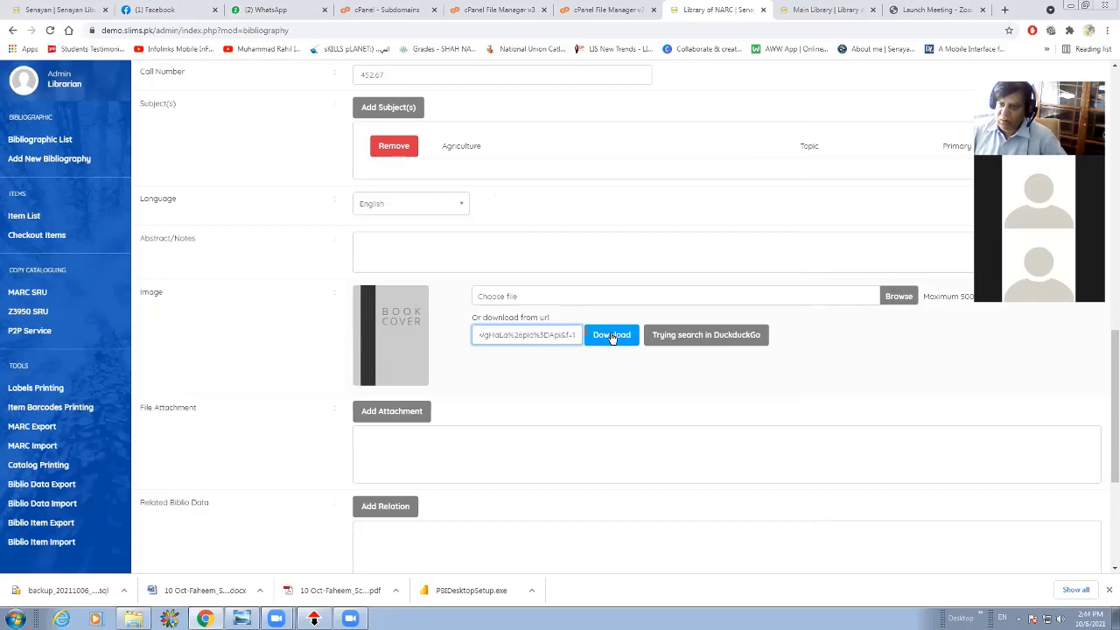
left_click(612, 335)
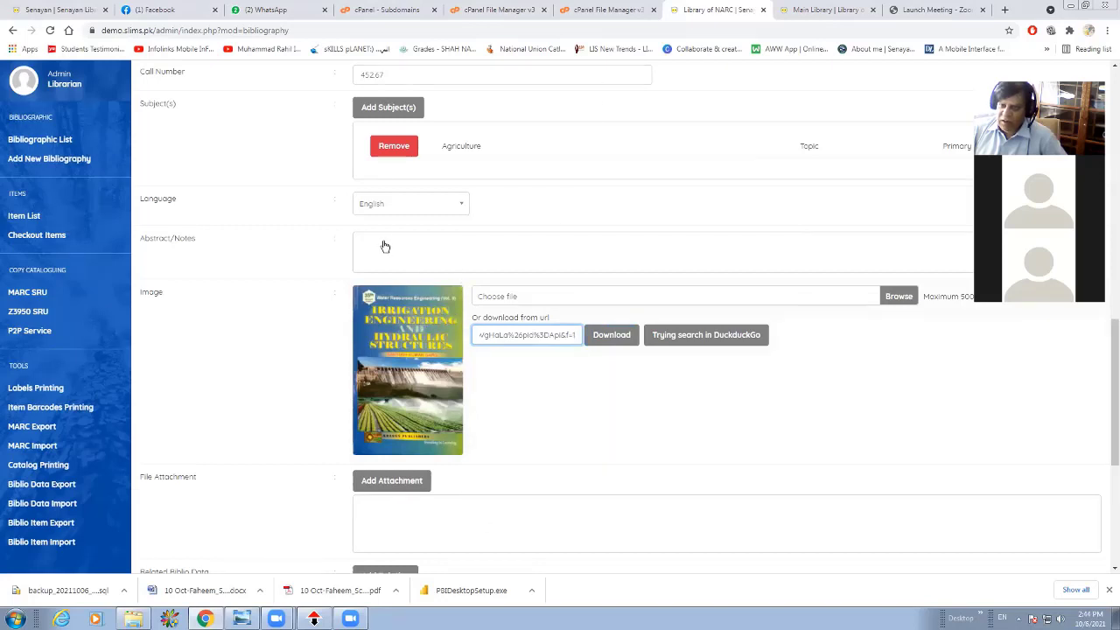
Try to save the new bibliographic record "Irrigation and Hydraulic structure" with its cover image.
scroll(428, 326, "down", 4)
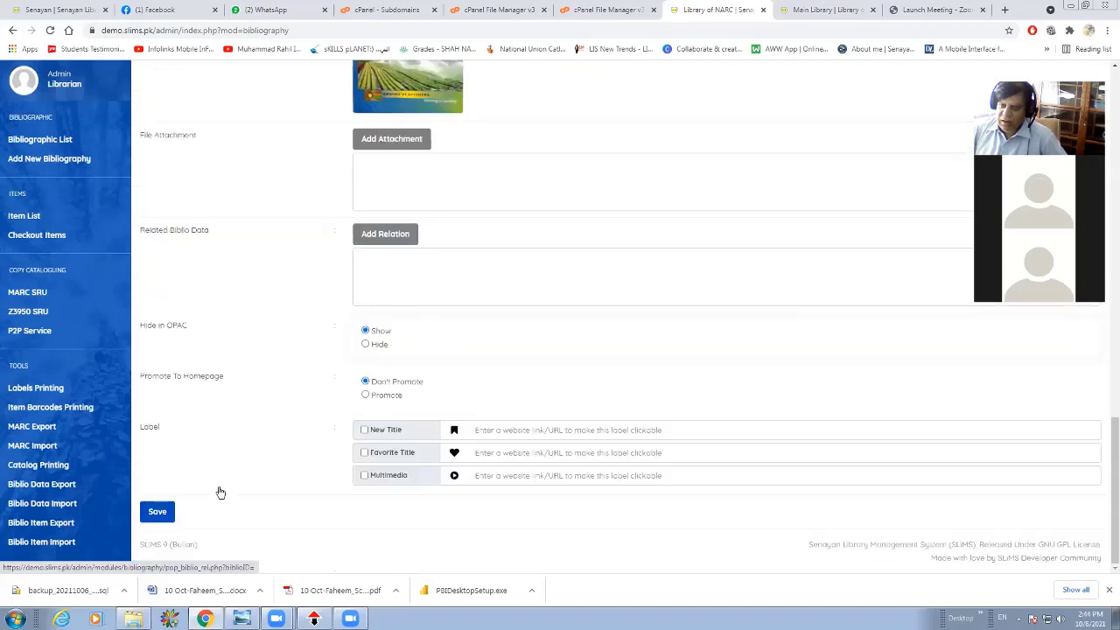
left_click(159, 511)
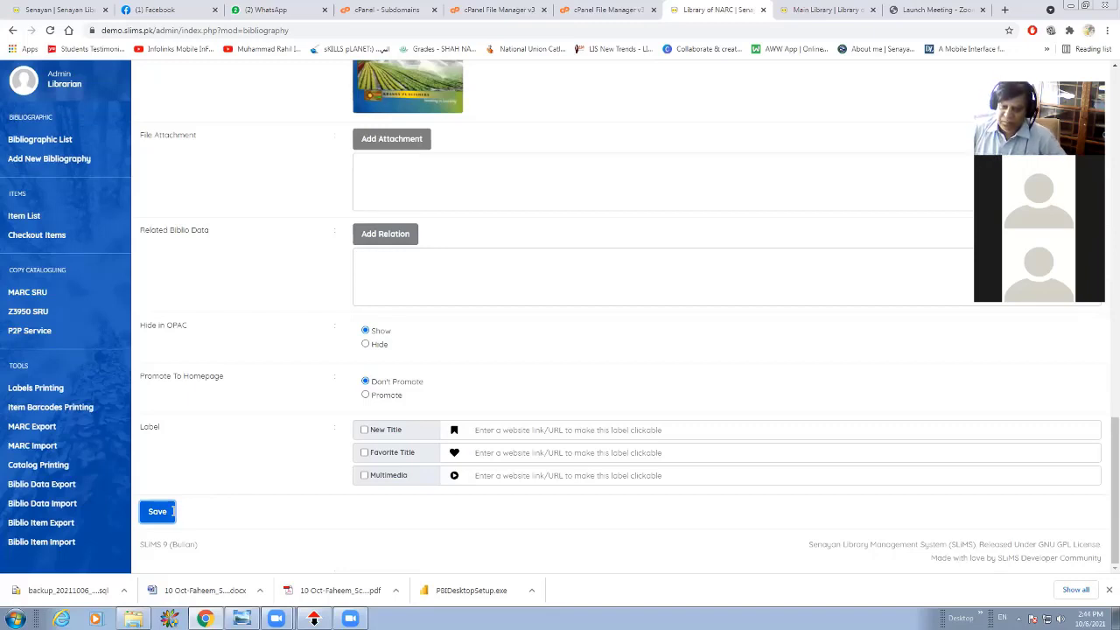
scroll(663, 375, "up", 1)
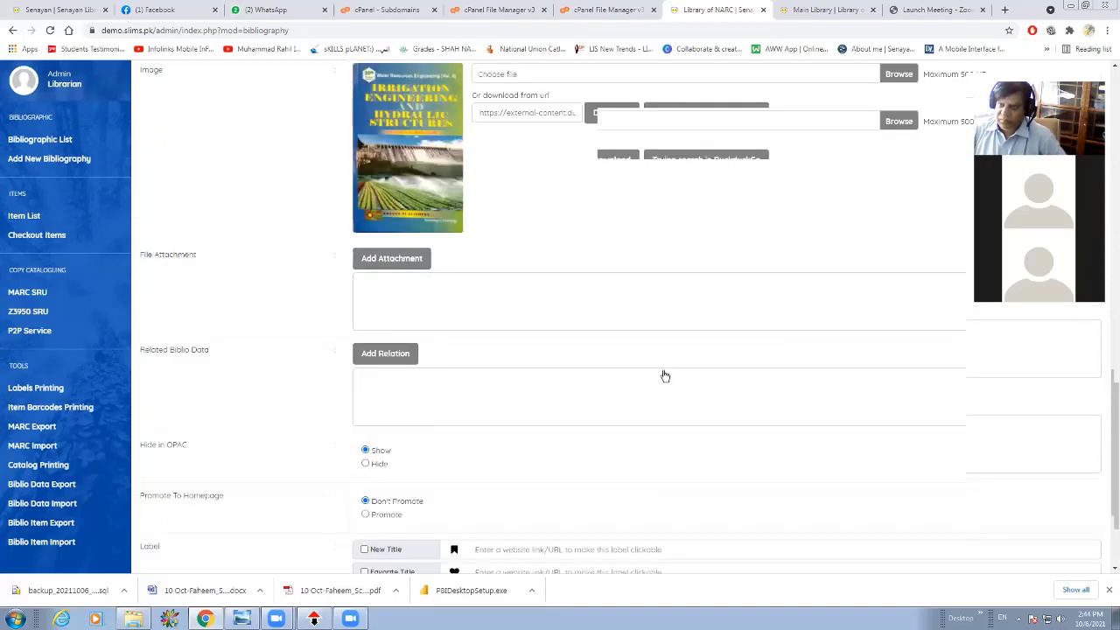
scroll(665, 375, "up", 10)
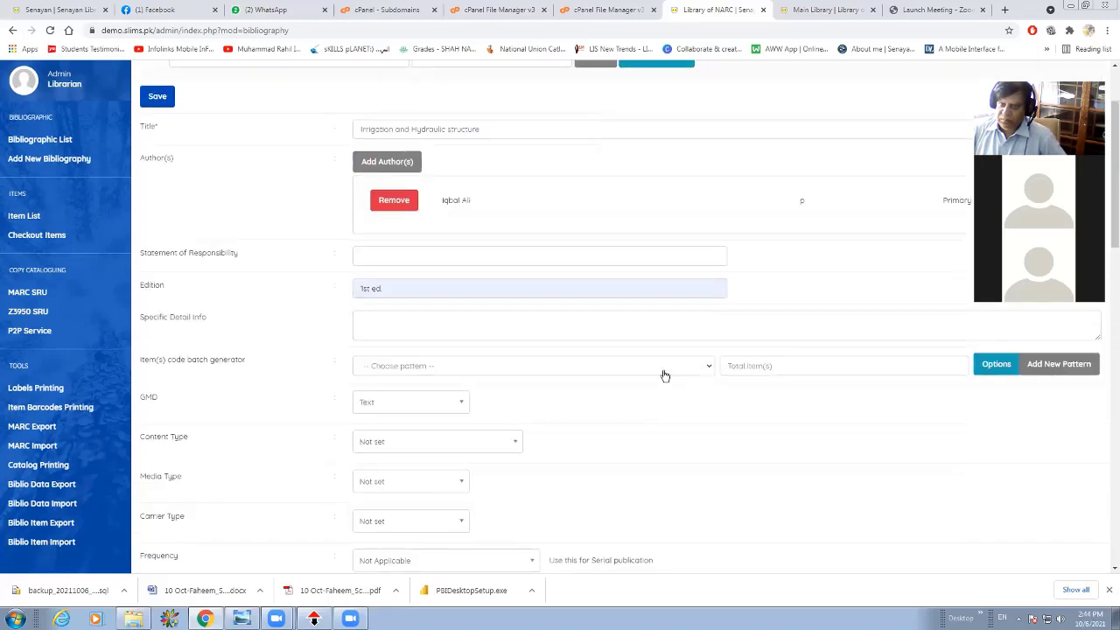
scroll(664, 376, "up", 1)
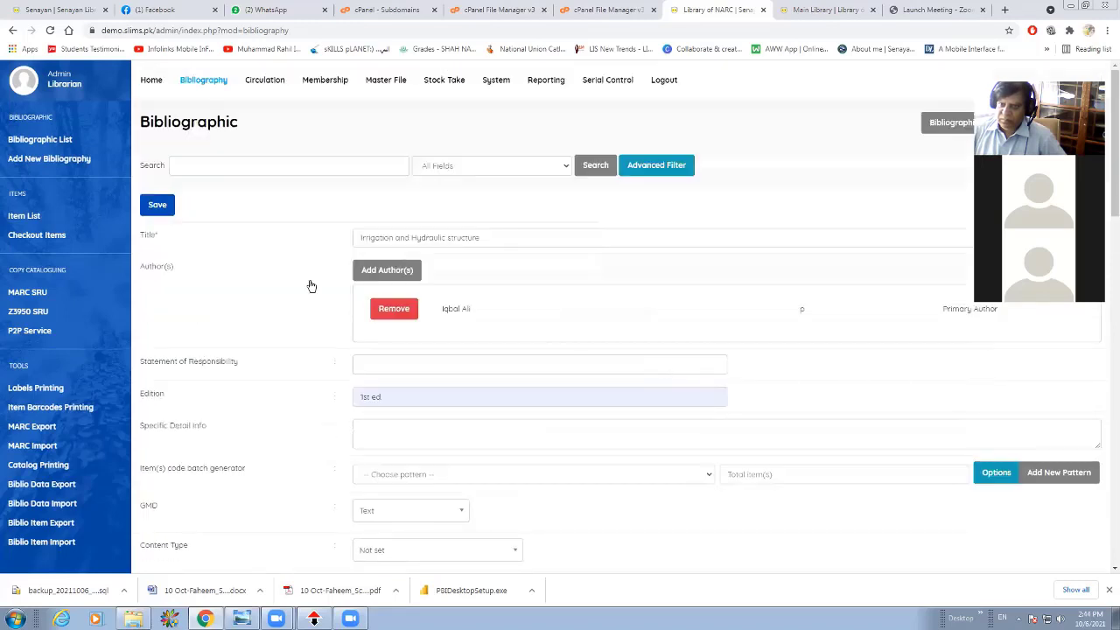
left_click(156, 207)
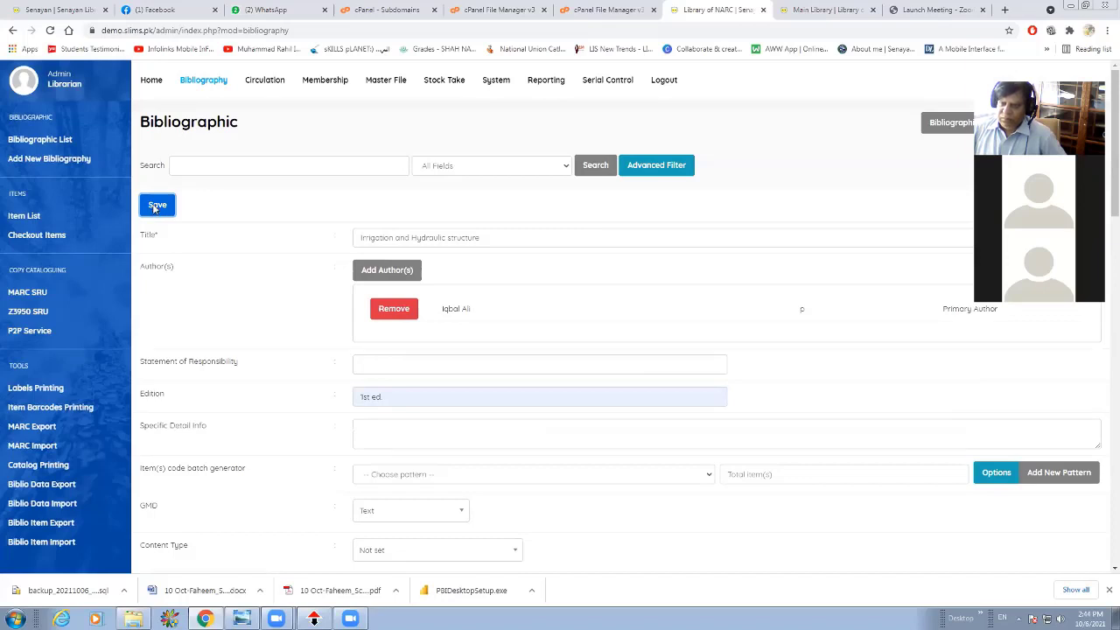
scroll(461, 295, "down", 3)
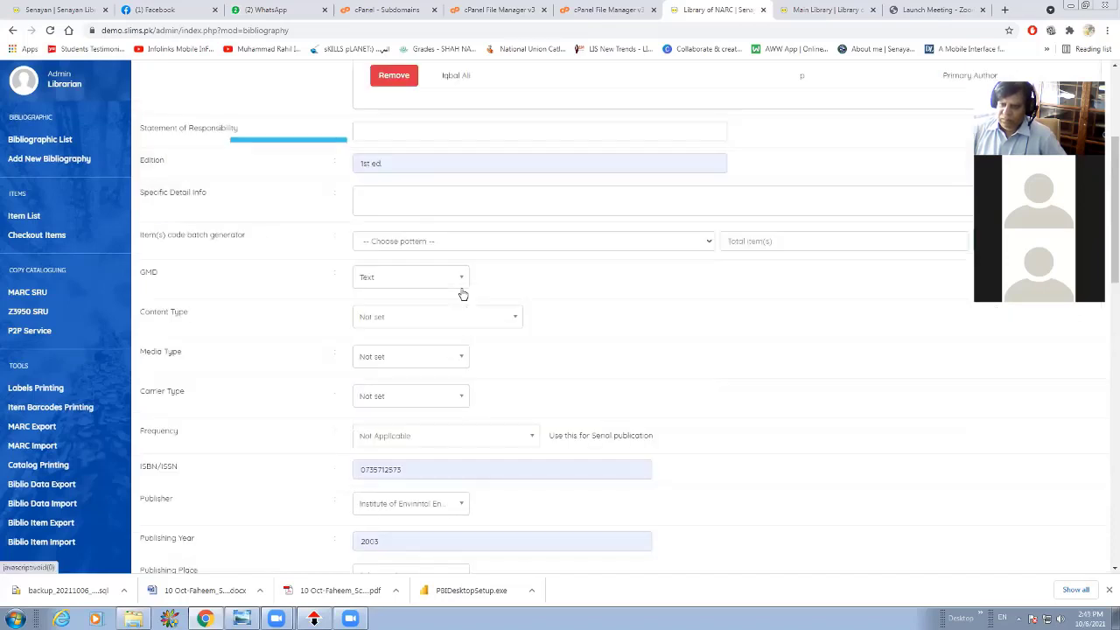
scroll(463, 294, "up", 3)
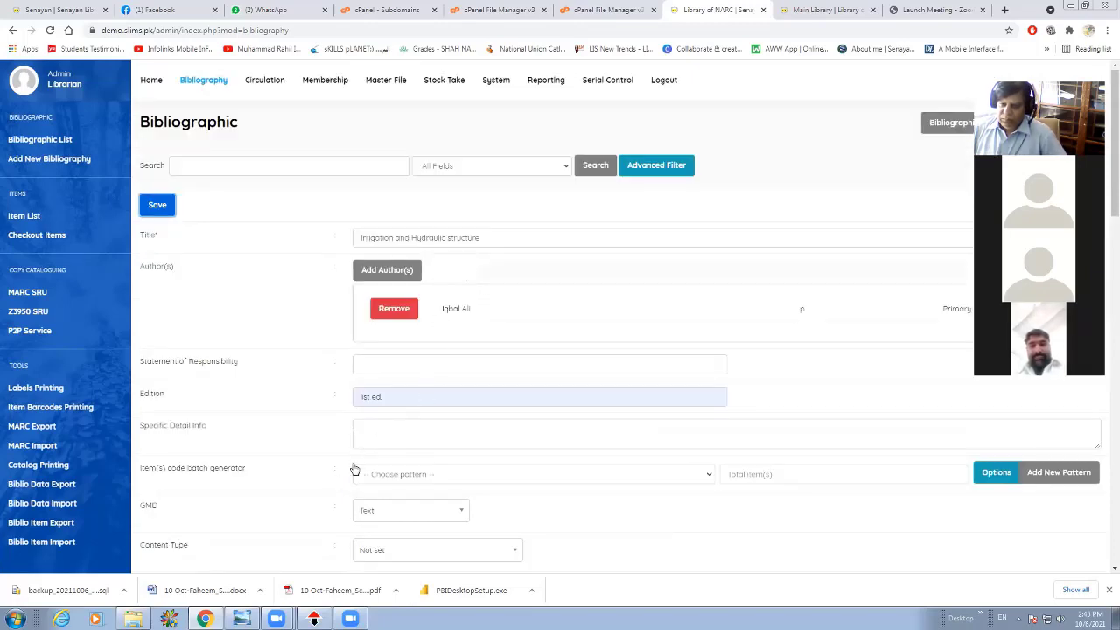
scroll(282, 514, "down", 15)
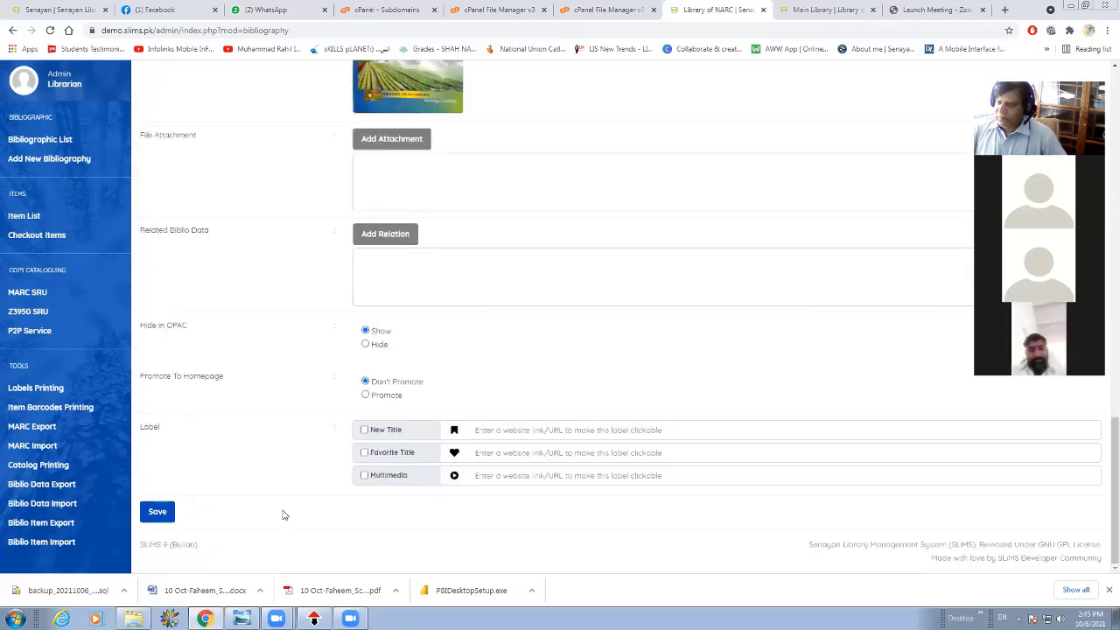
left_click(158, 512)
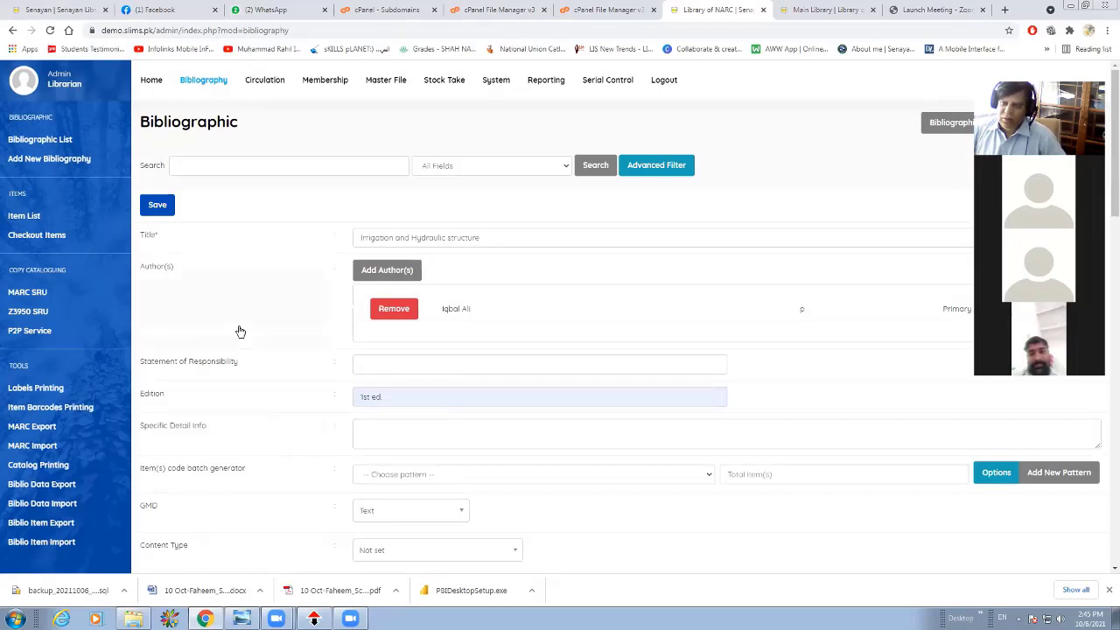
left_click(156, 206)
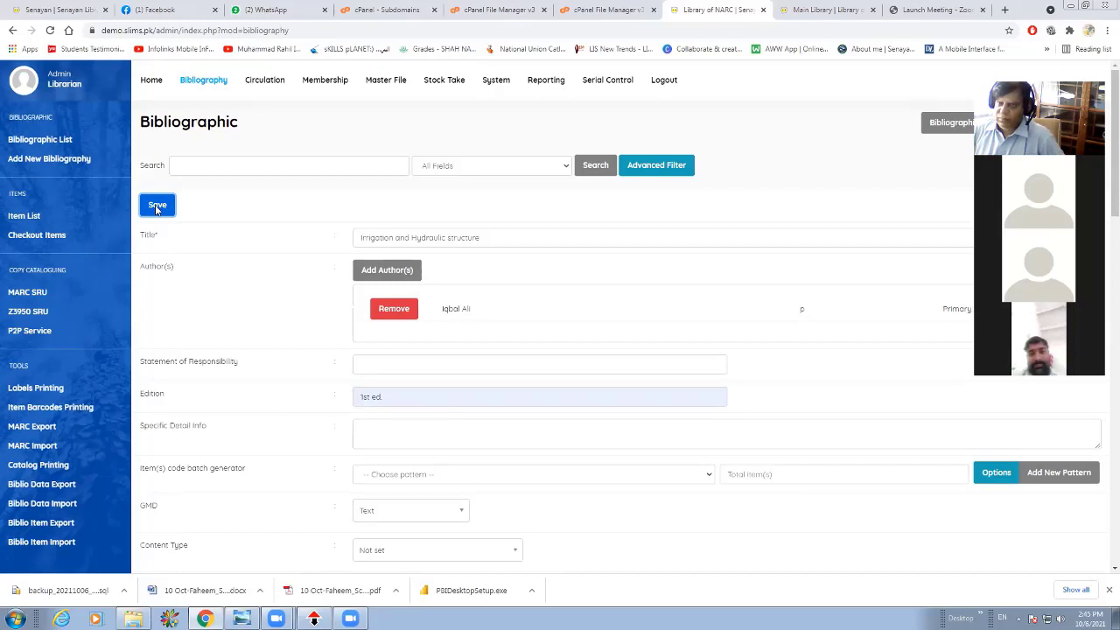
scroll(366, 317, "down", 1)
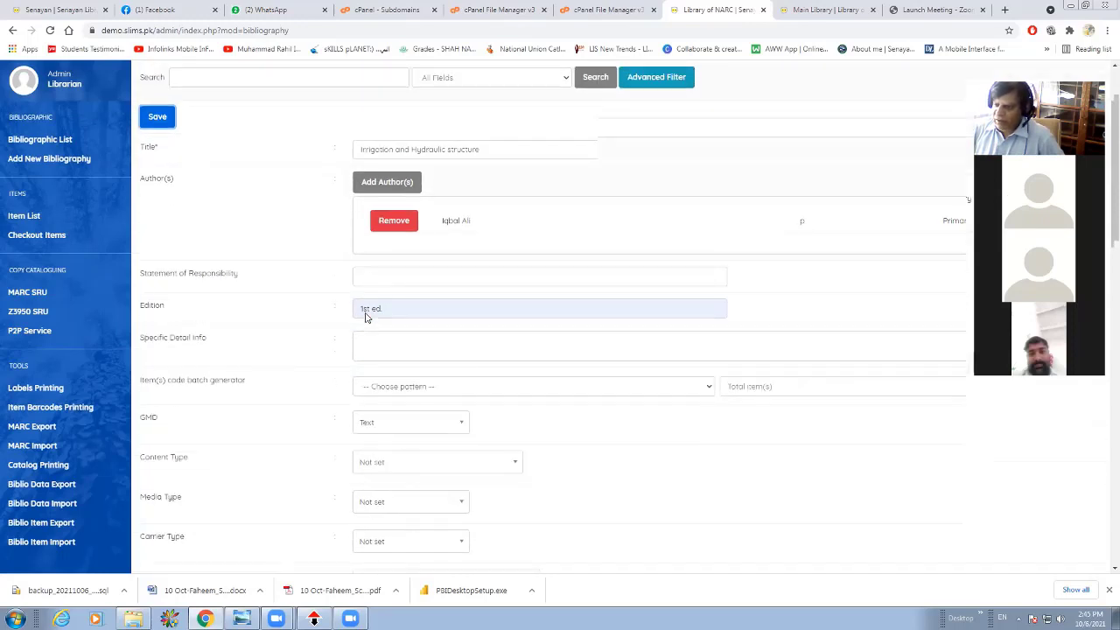
scroll(365, 317, "down", 8)
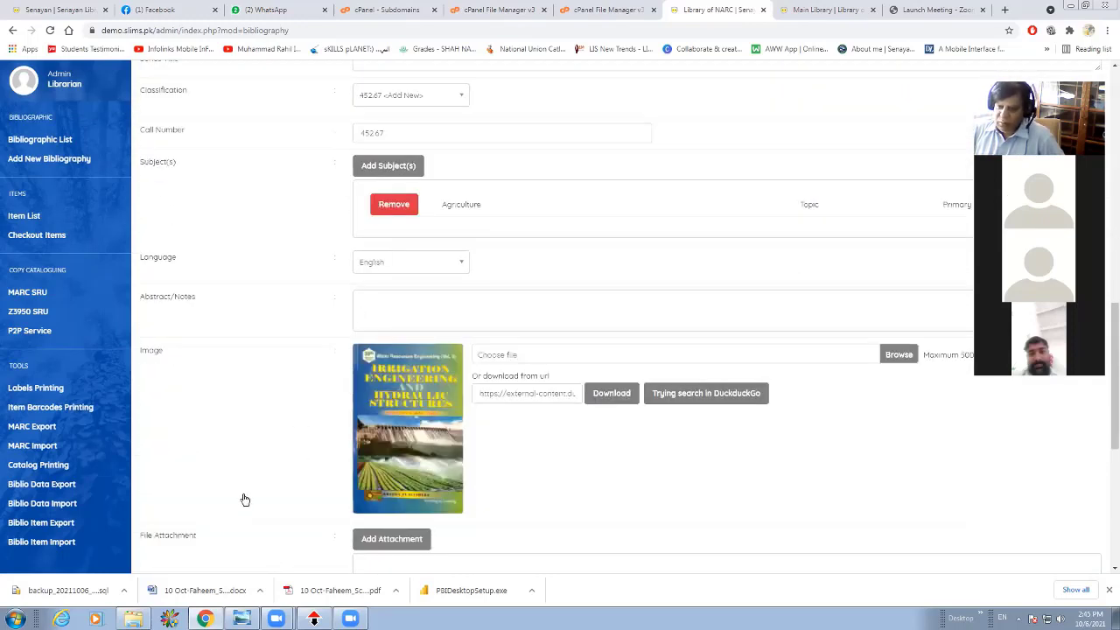
scroll(263, 505, "down", 5)
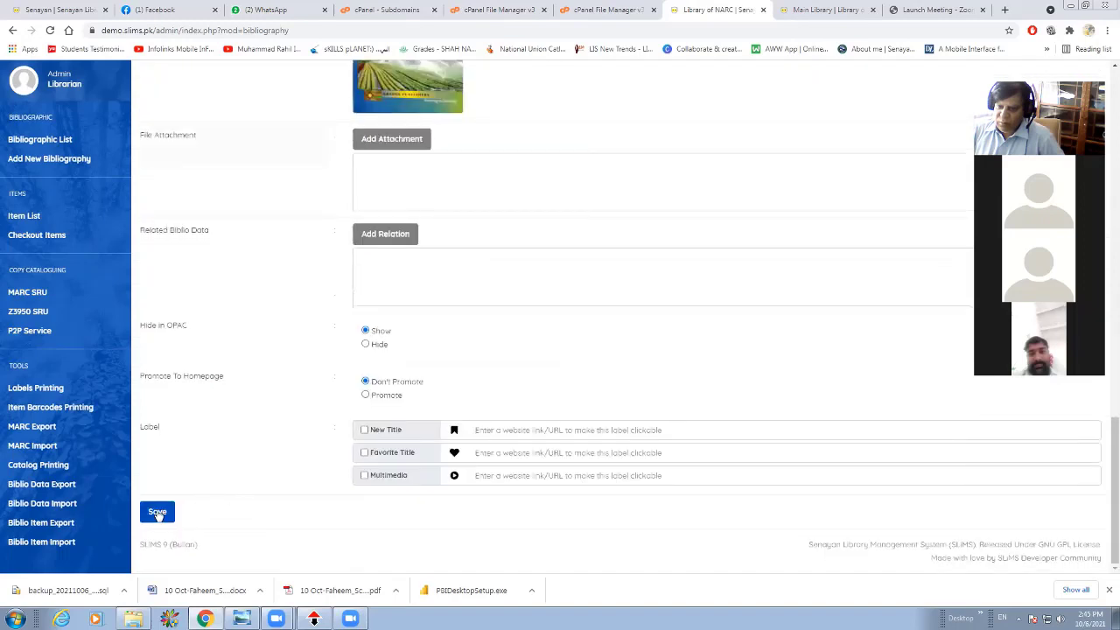
left_click(158, 511)
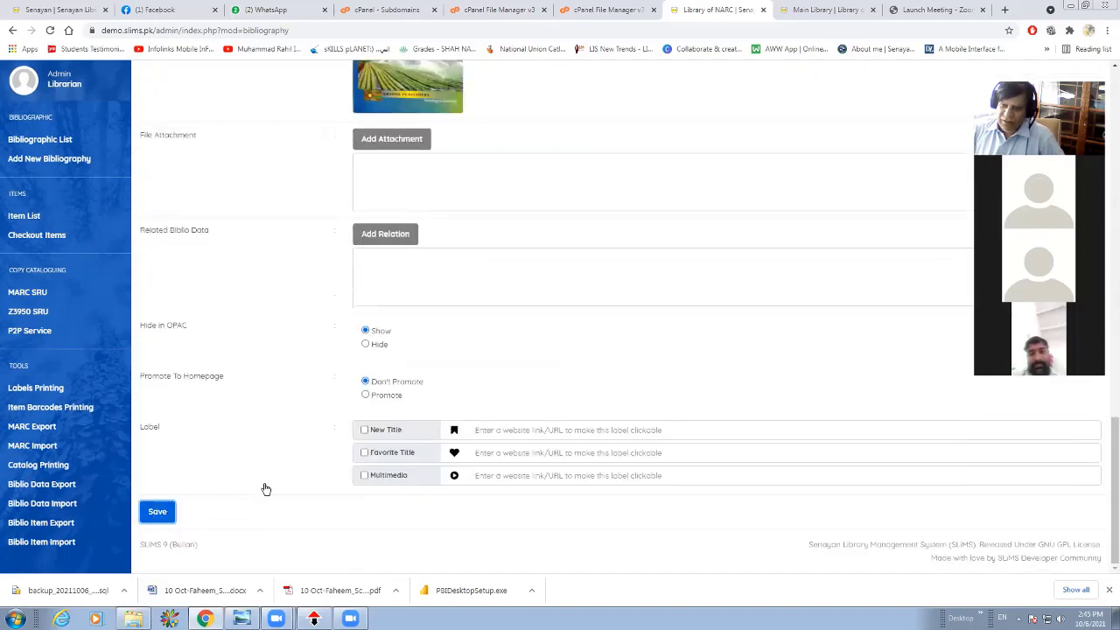
scroll(266, 489, "up", 4)
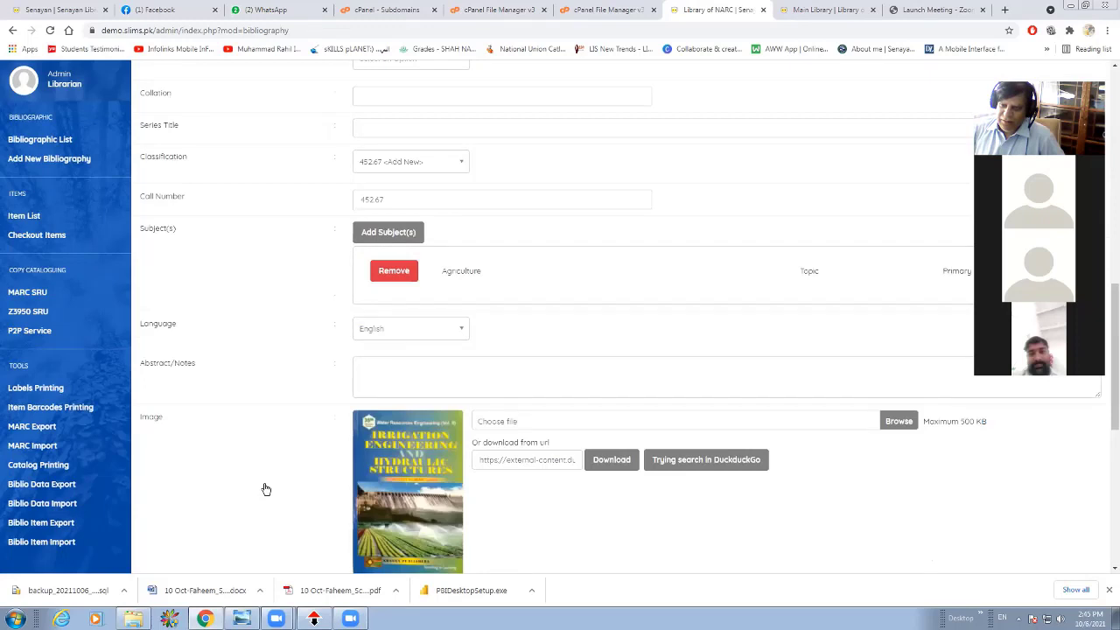
scroll(266, 489, "up", 3)
scroll(266, 489, "up", 5)
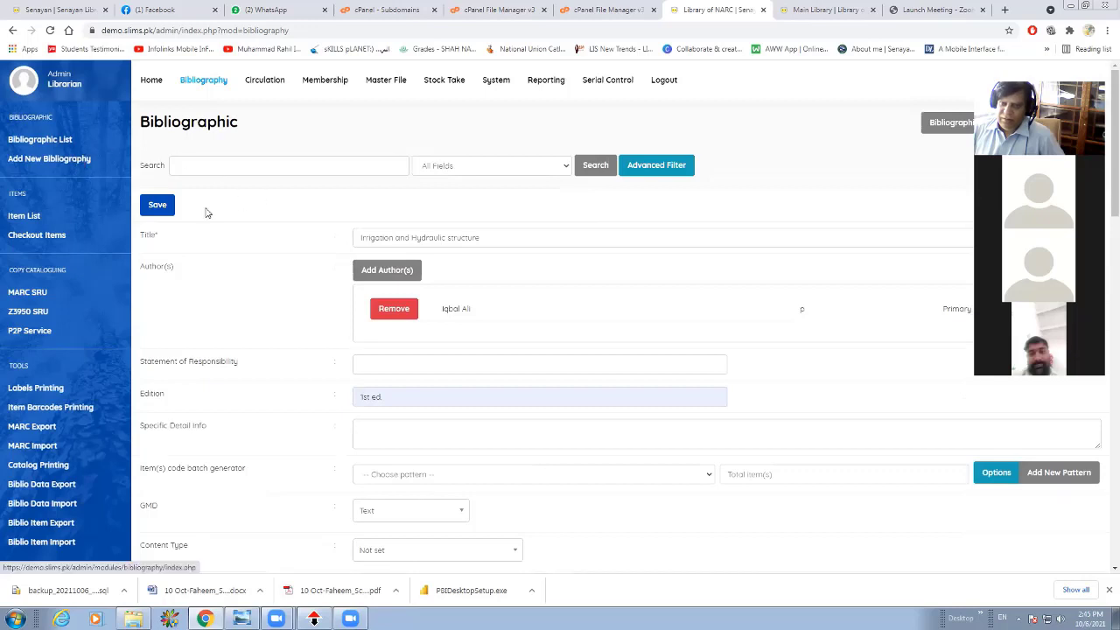
left_click(171, 207)
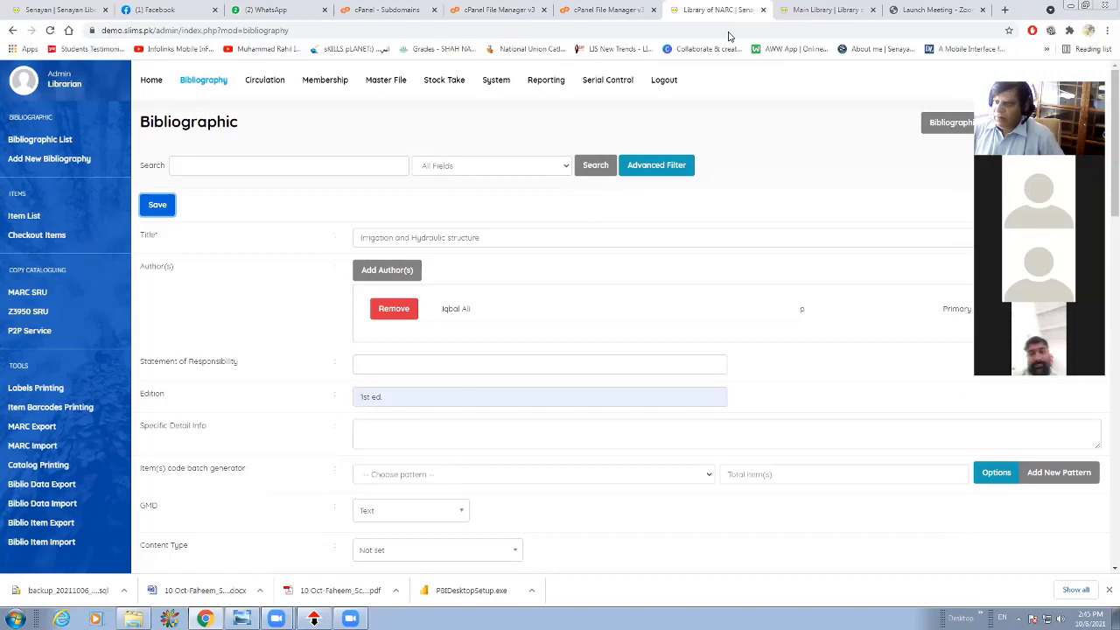
Save the "Irrigation and Hydraulic structure" record and unlock its fields for editing.
left_click(1012, 79)
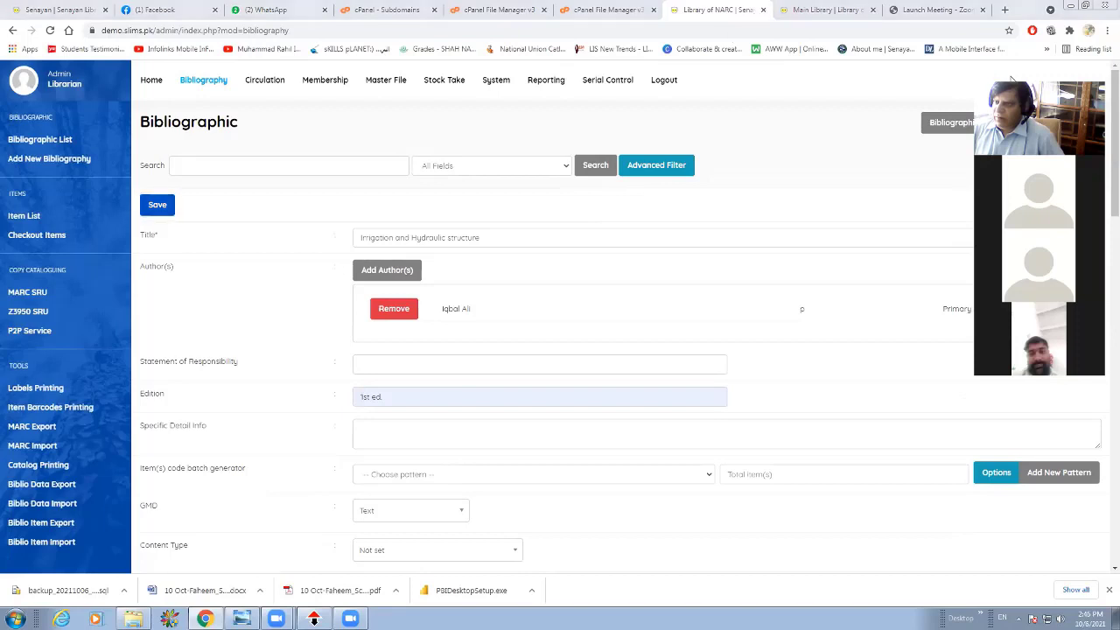
left_click_drag(1075, 69, 1090, 1)
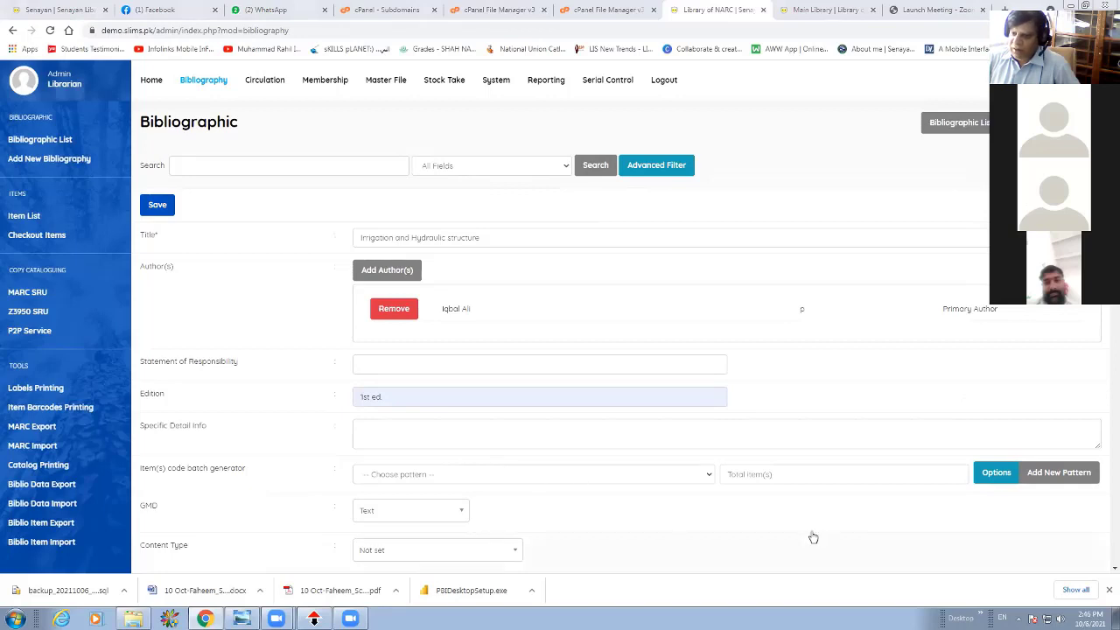
scroll(813, 537, "down", 5)
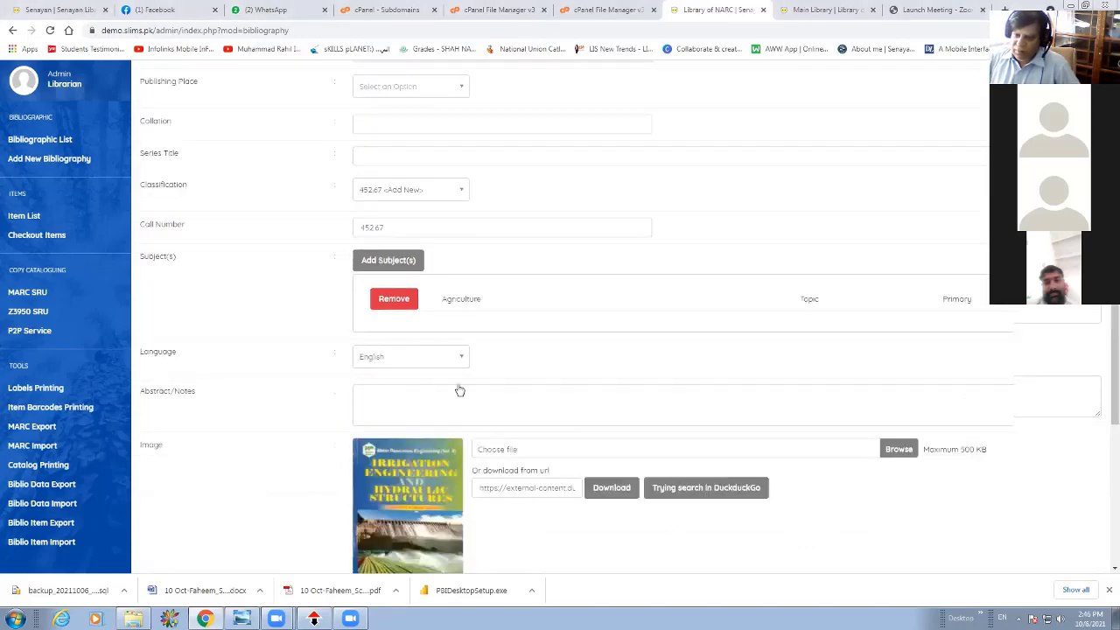
scroll(416, 376, "down", 2)
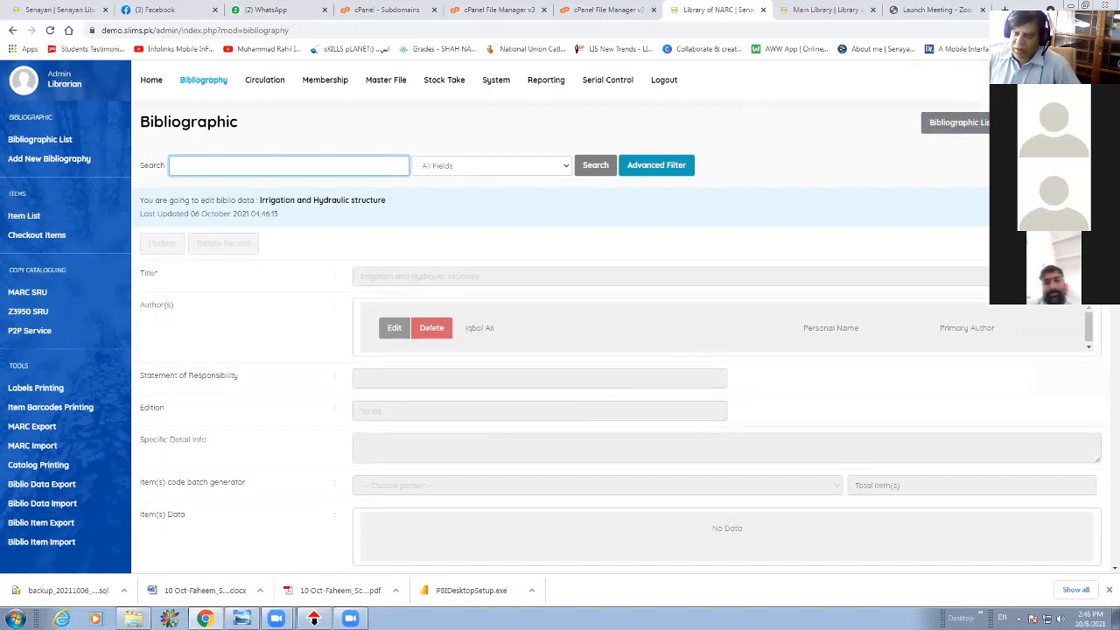
left_click_drag(1102, 5, 1105, 320)
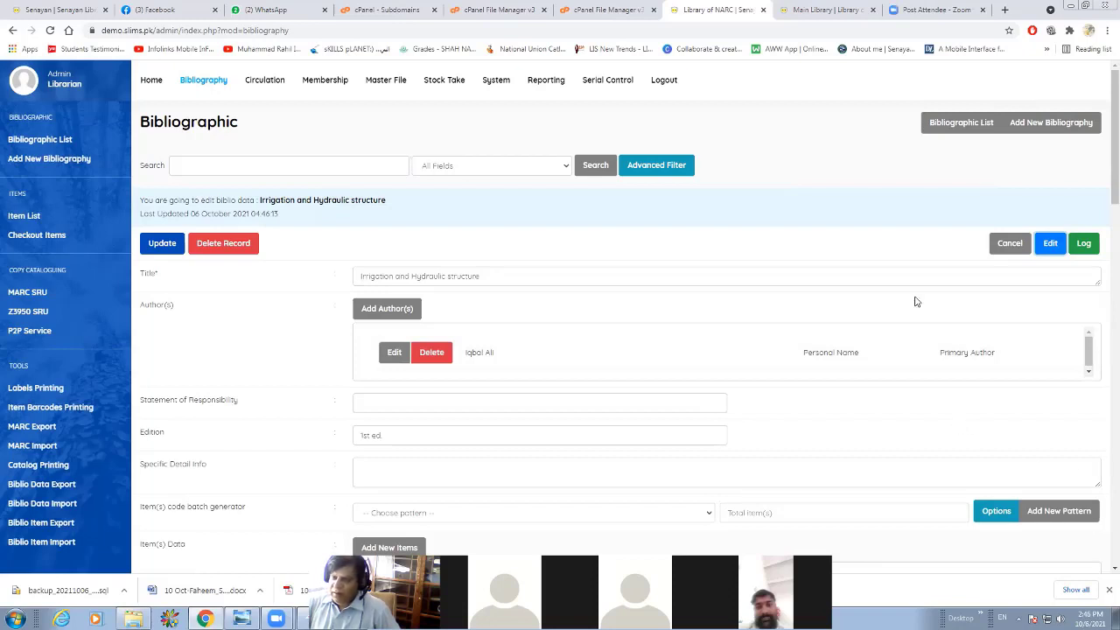
Start a new item for the book record and set its item code to 2345.
scroll(916, 301, "down", 3)
scroll(385, 318, "up", 1)
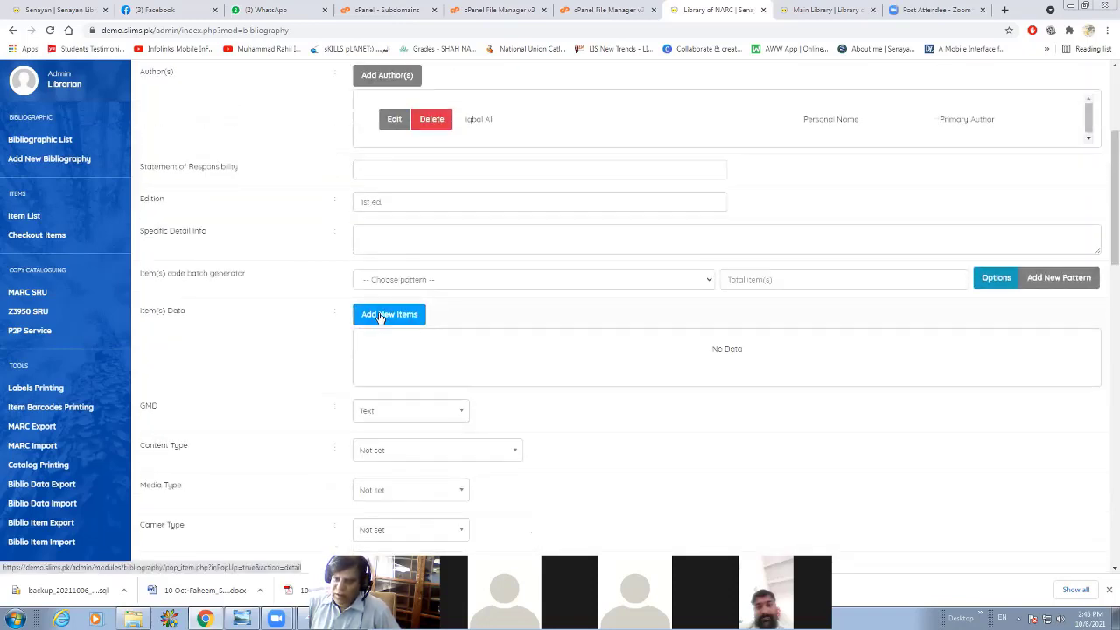
left_click(378, 318)
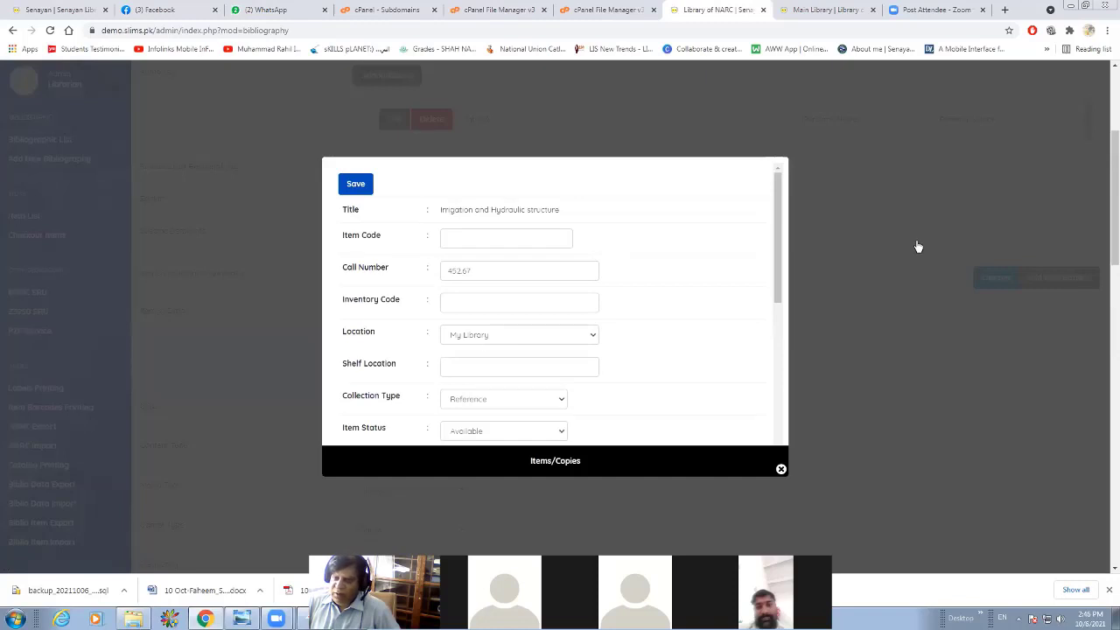
left_click(446, 237)
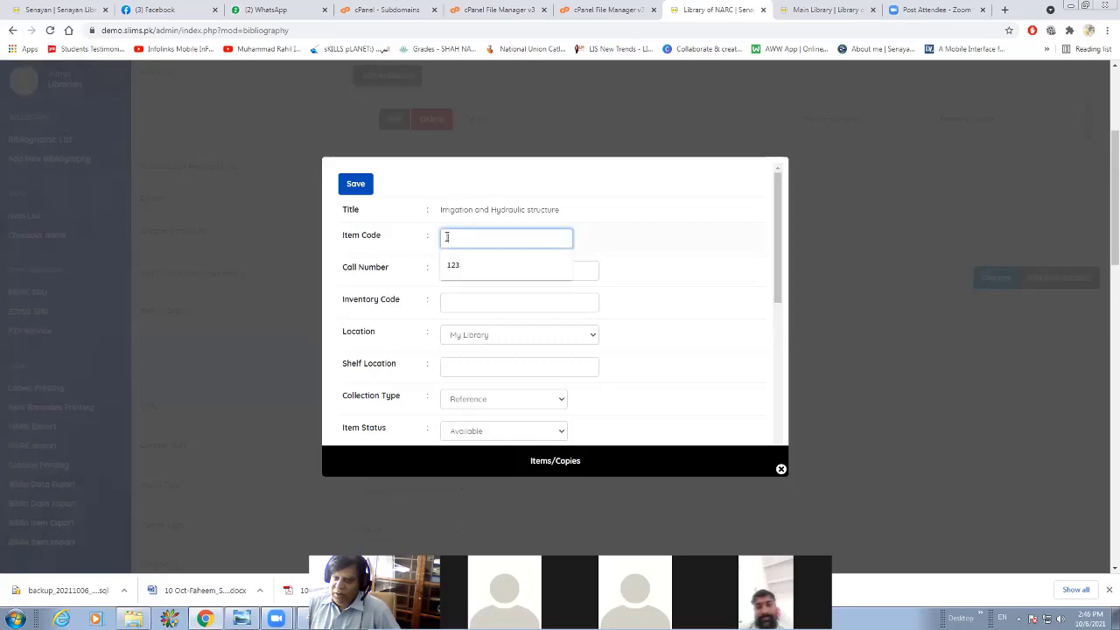
type("1234")
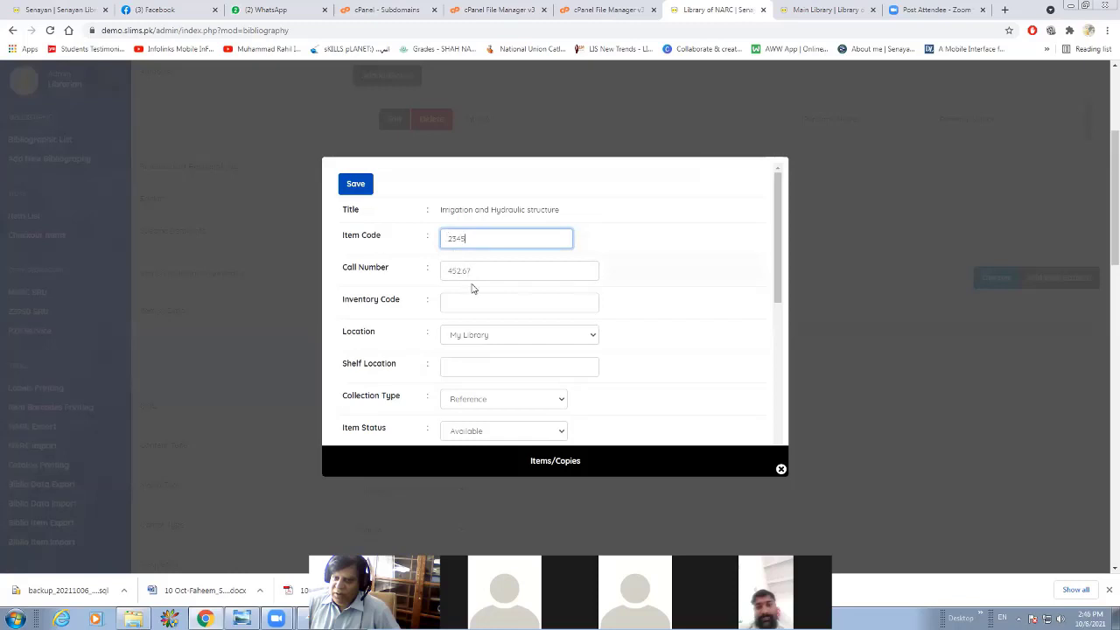
Set the new item's location to My Library and its shelf location to "Text Book Section".
left_click(475, 296)
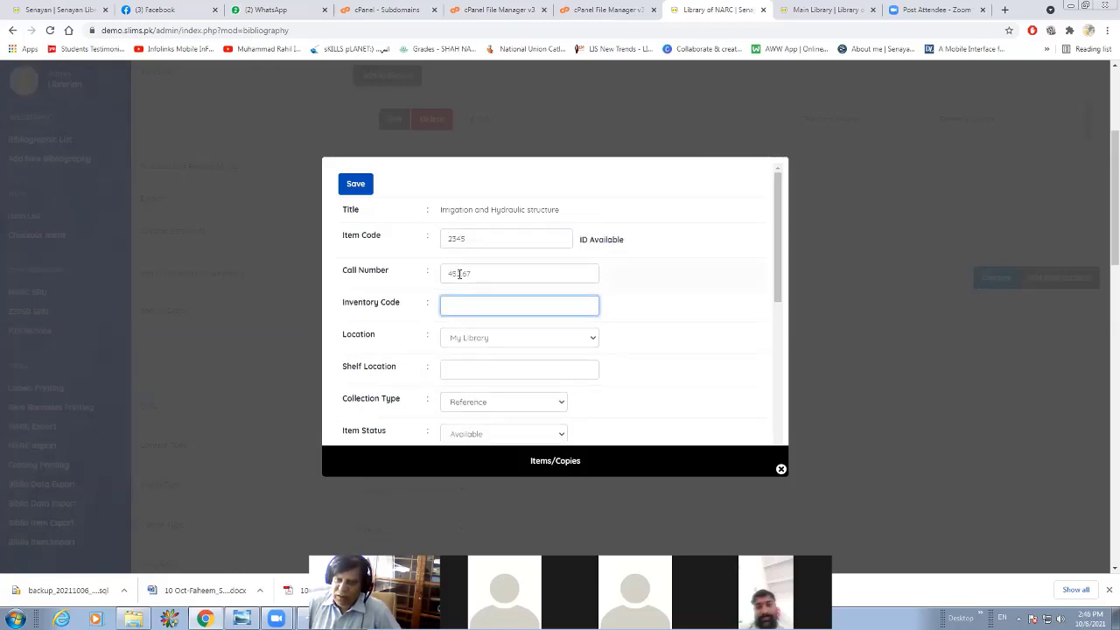
scroll(459, 278, "down", 1)
left_click(468, 282)
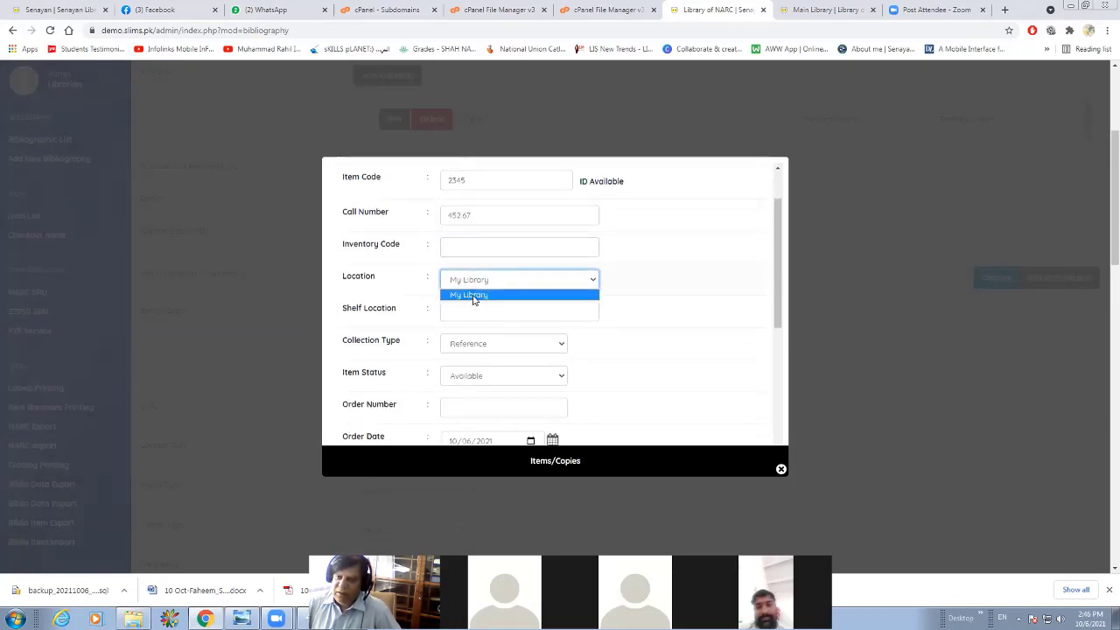
left_click(473, 298)
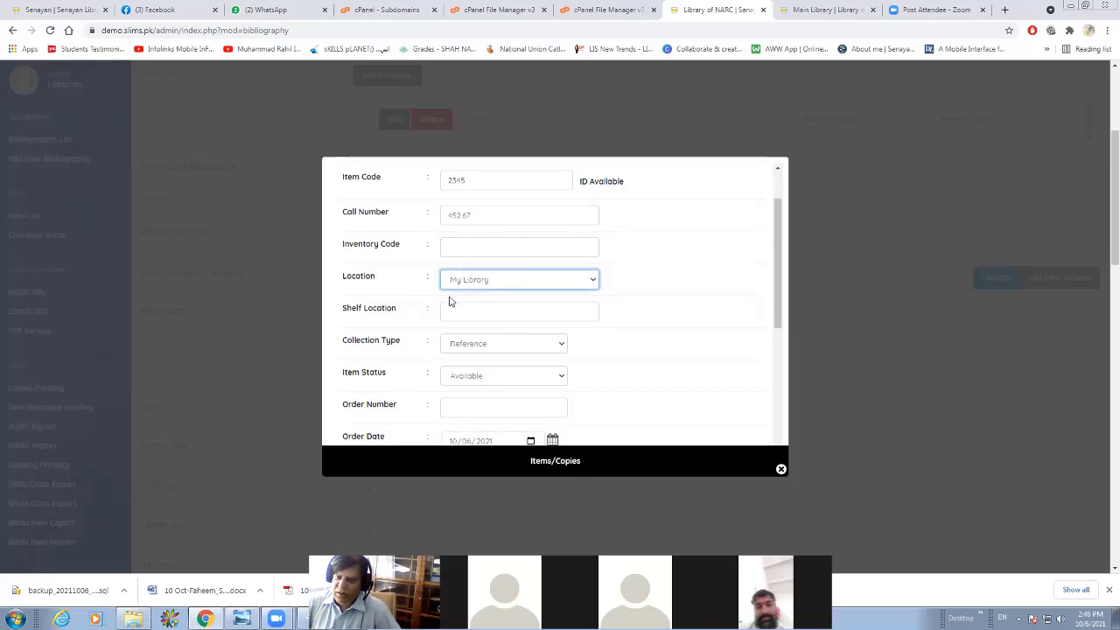
left_click(456, 309)
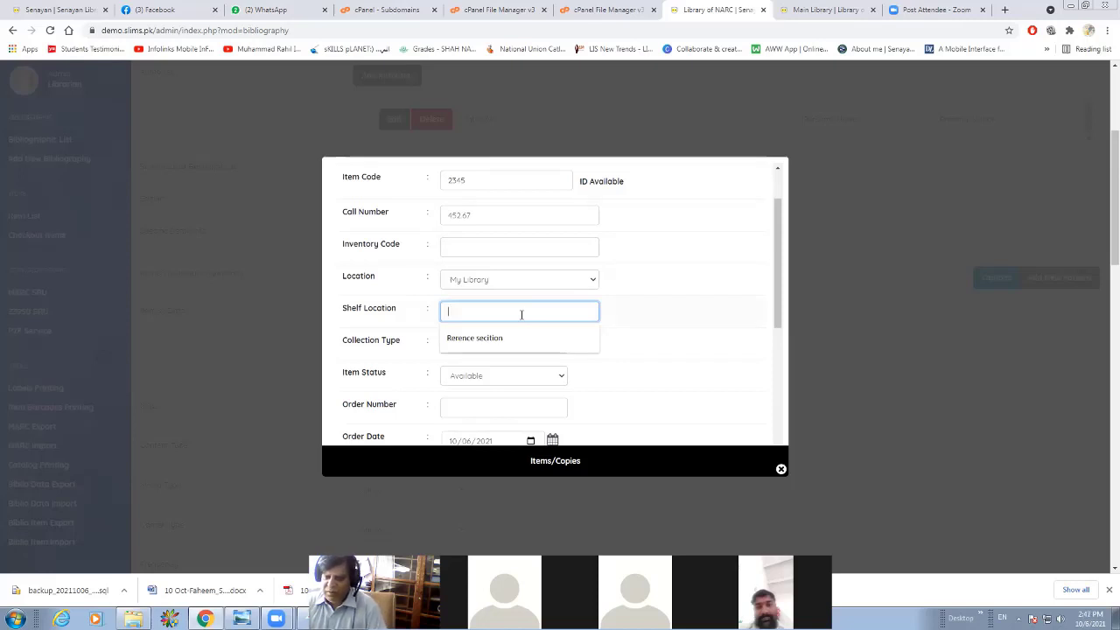
type("Text")
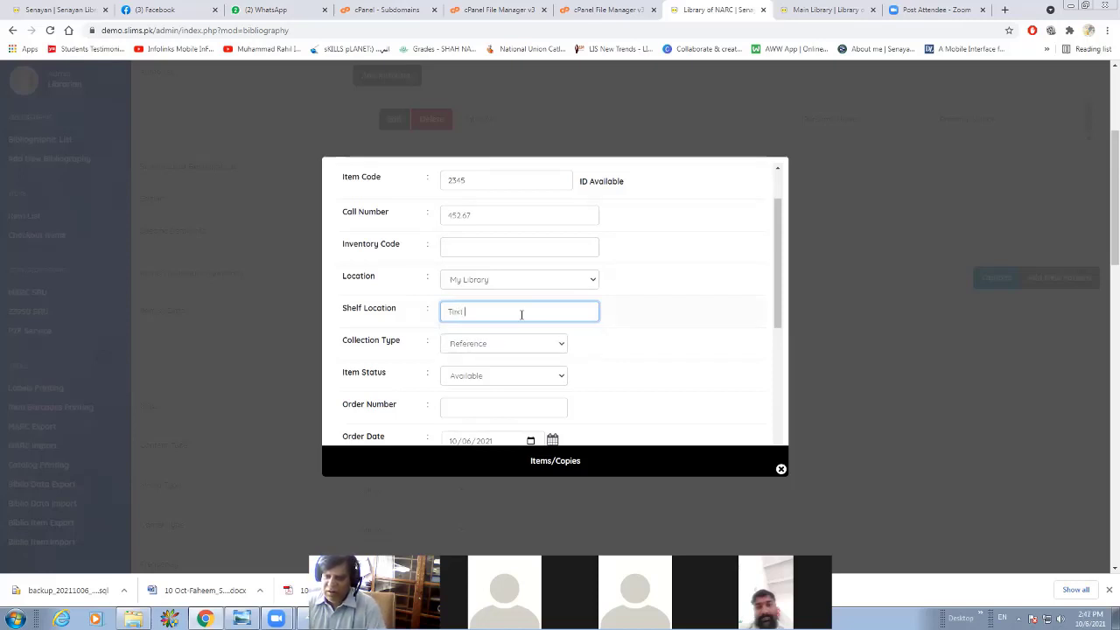
type("Book Se")
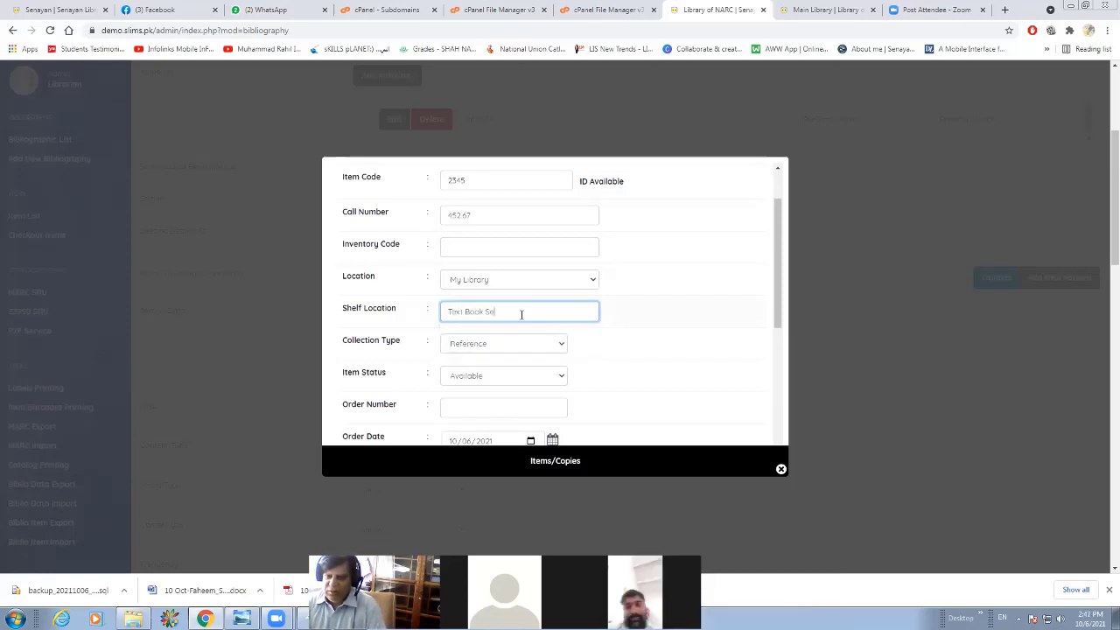
type("ction")
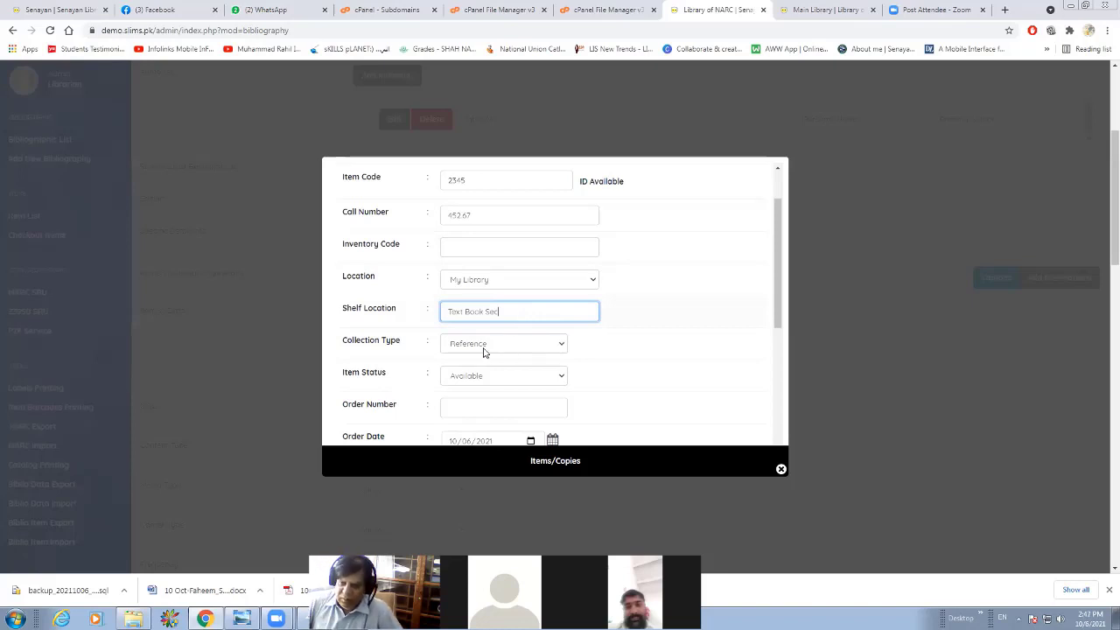
Set the item's collection type to Textbook and its item status to Available.
left_click(484, 351)
left_click(481, 361)
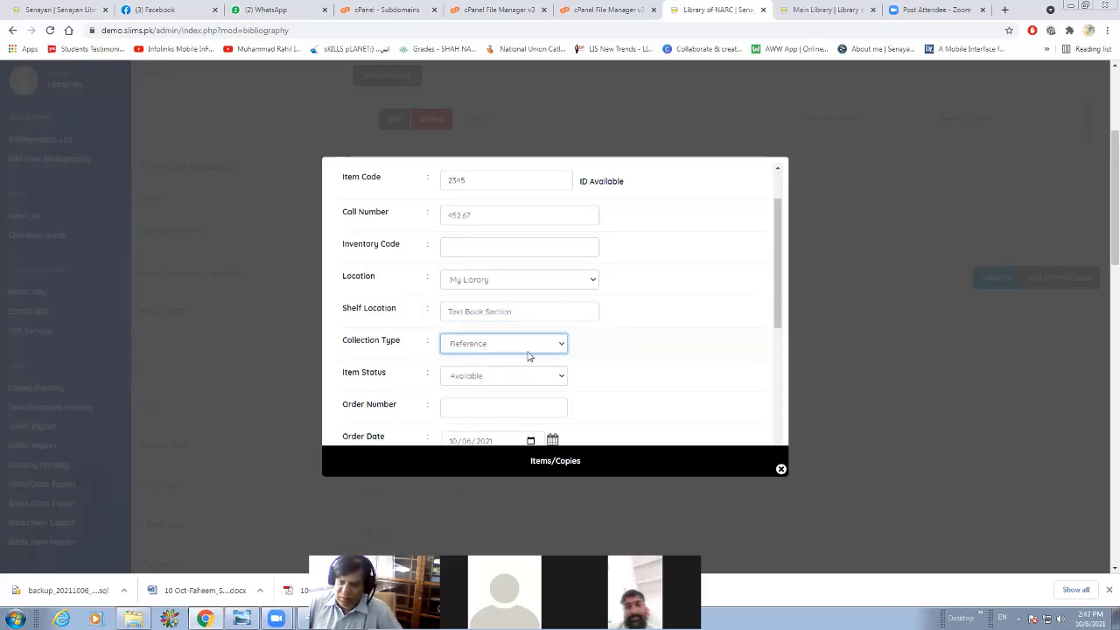
scroll(470, 324, "down", 1)
left_click(469, 320)
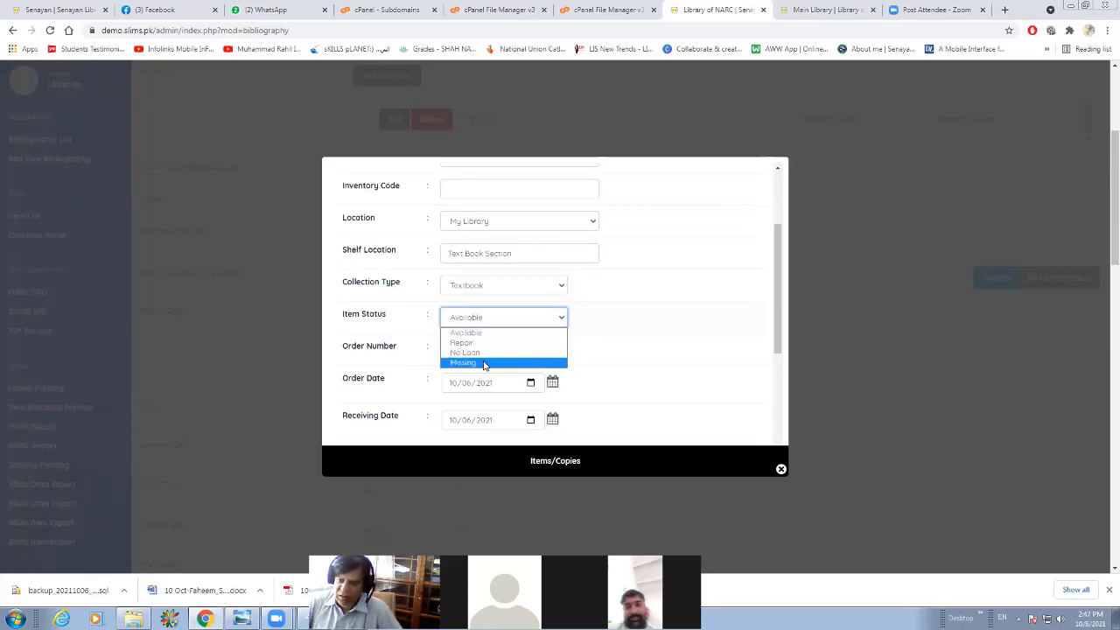
left_click(487, 336)
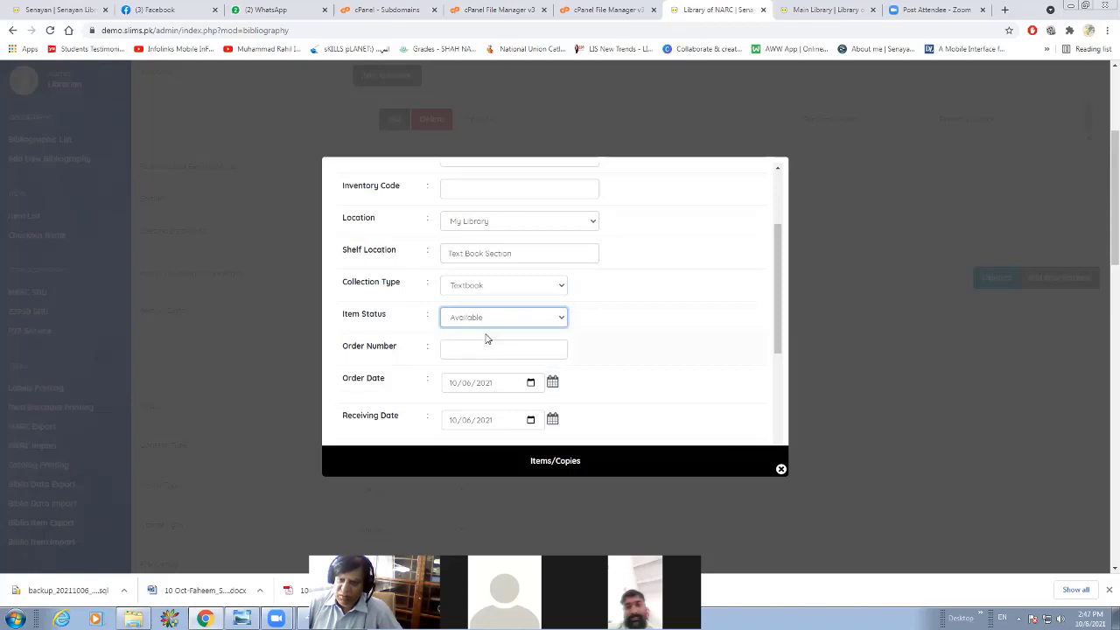
left_click(480, 321)
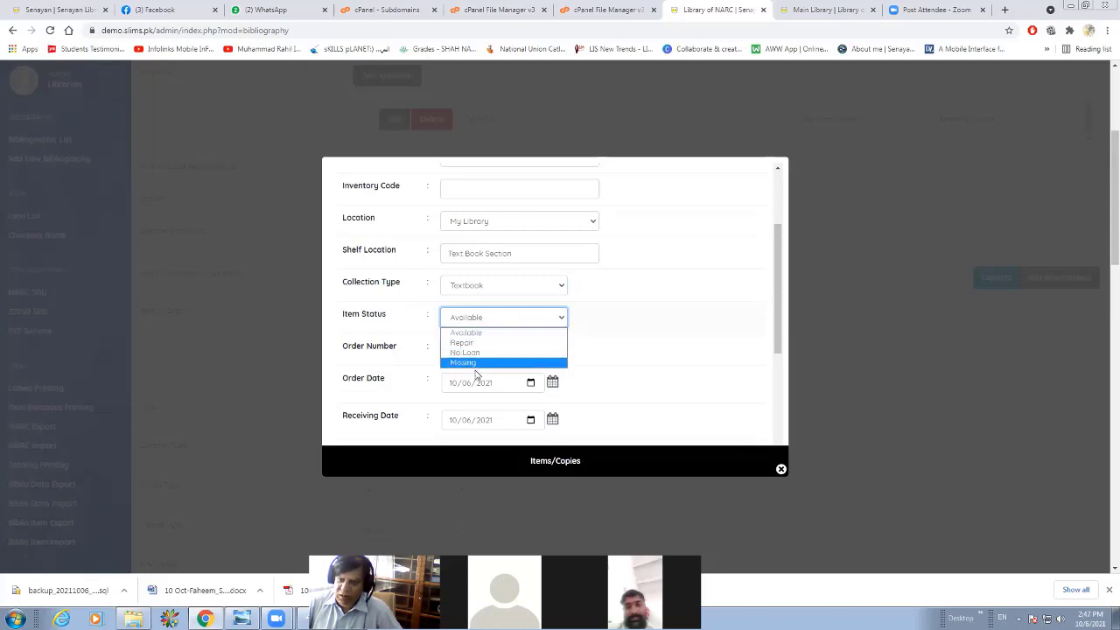
left_click(505, 334)
Save the new item copy and return to the bibliographic list.
scroll(460, 345, "down", 2)
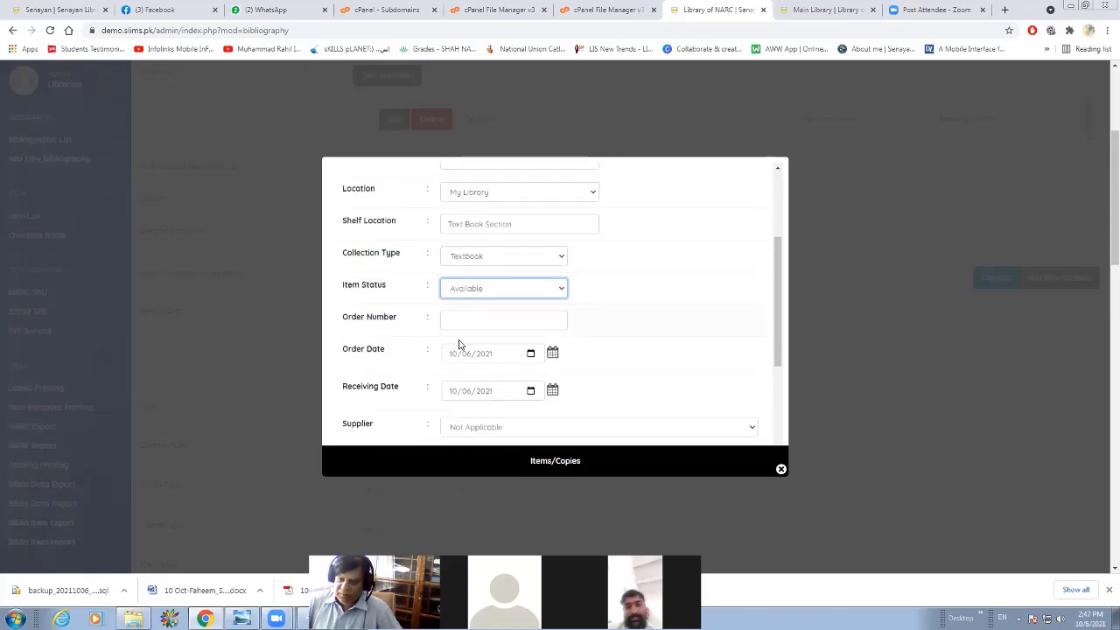
scroll(483, 247, "down", 2)
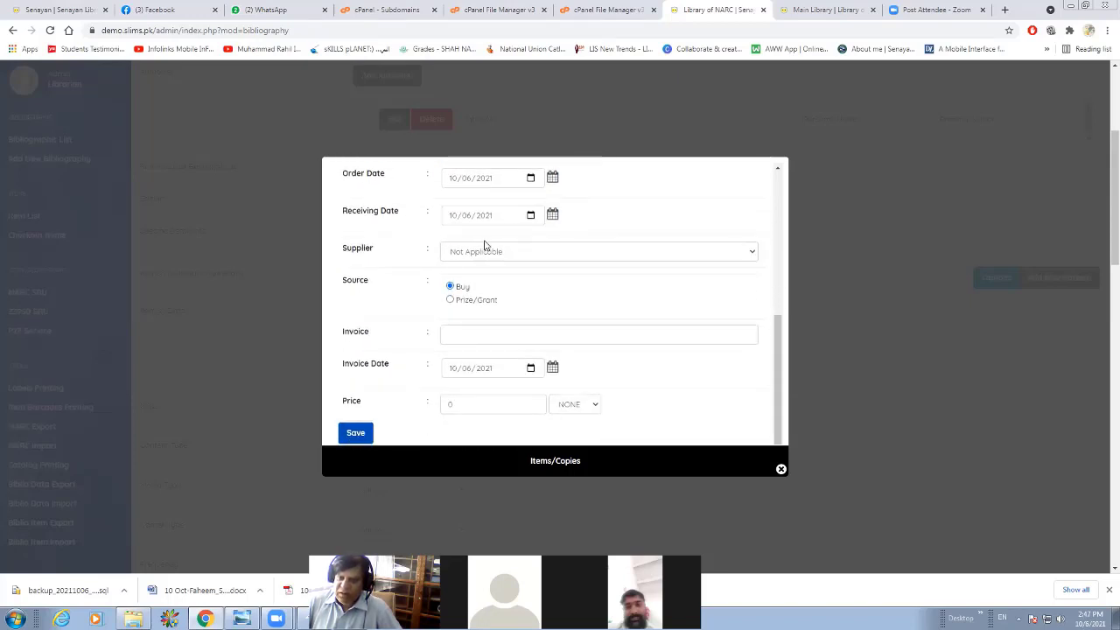
left_click(349, 432)
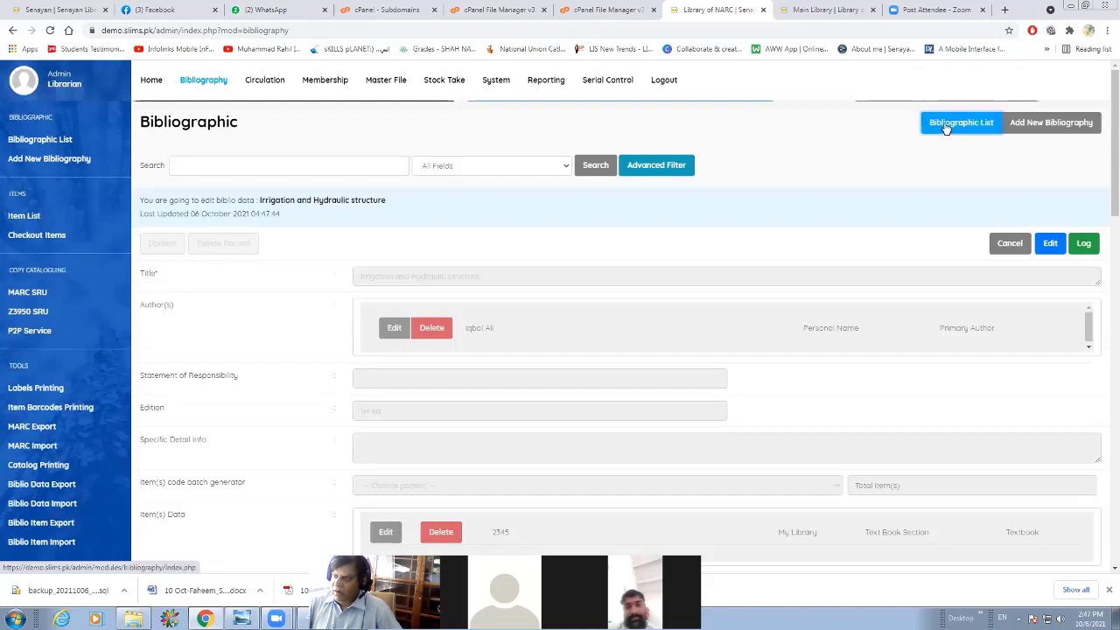
left_click(946, 126)
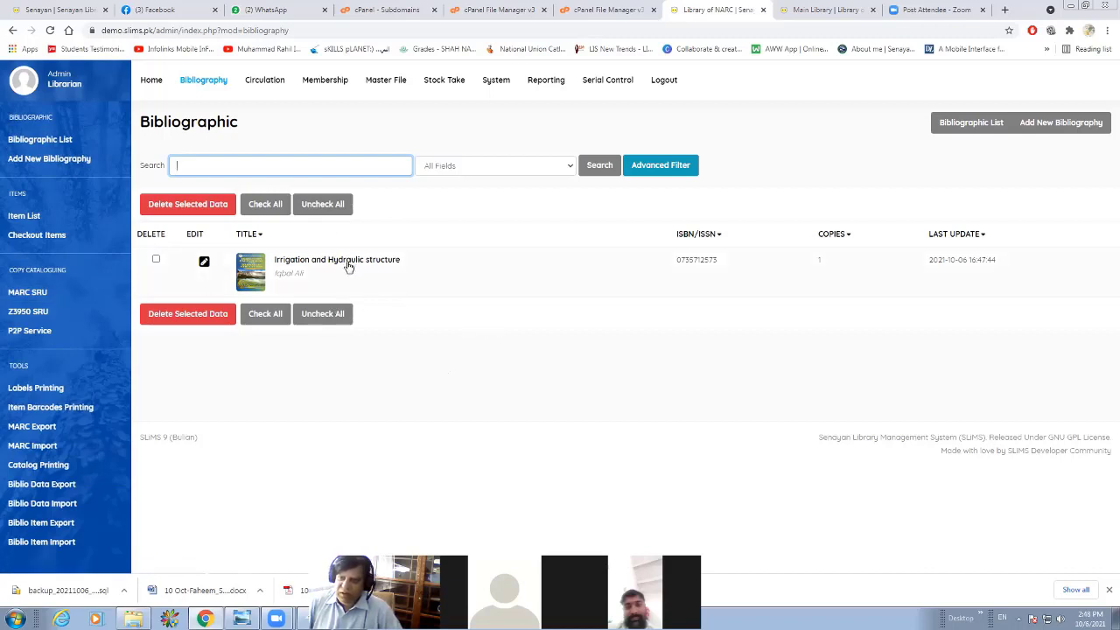
Start a new membership member type and name it "PIASA Students".
left_click(322, 82)
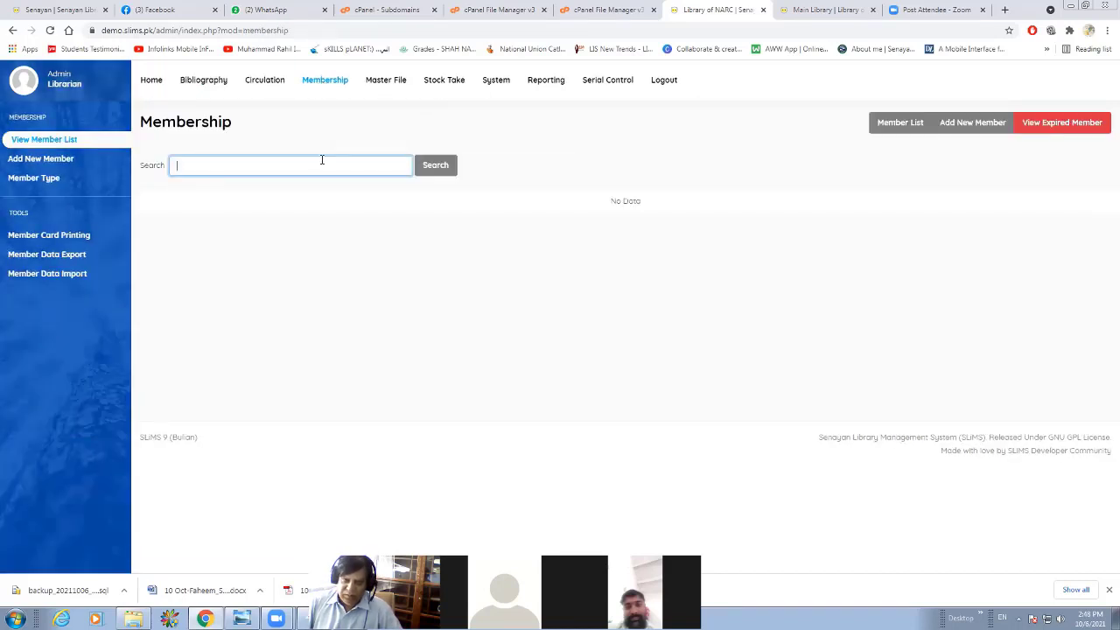
left_click(44, 179)
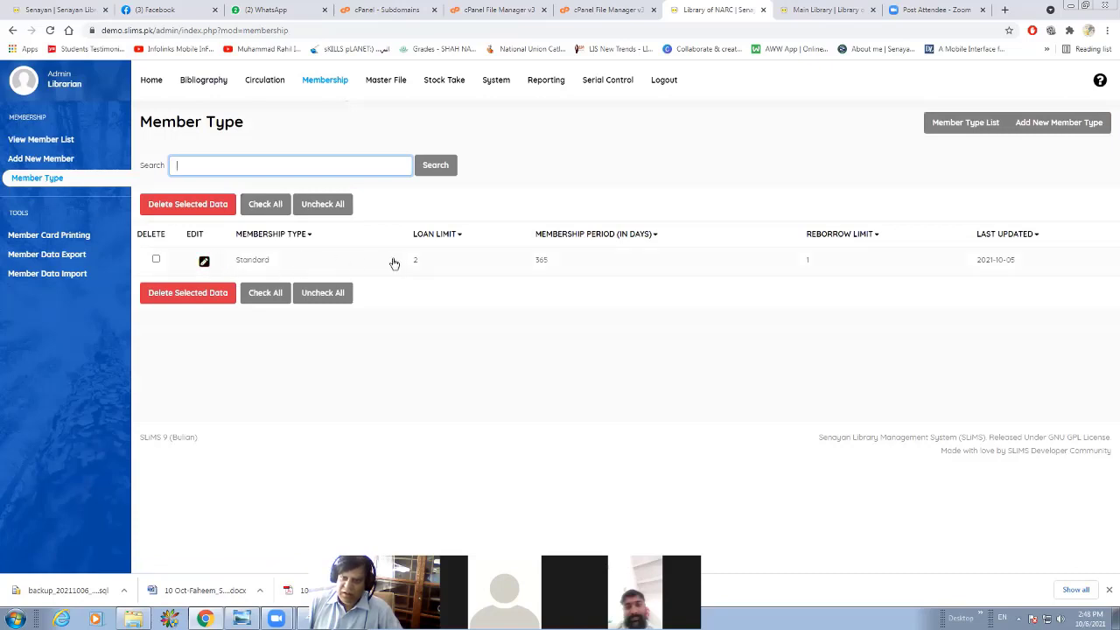
left_click(1054, 129)
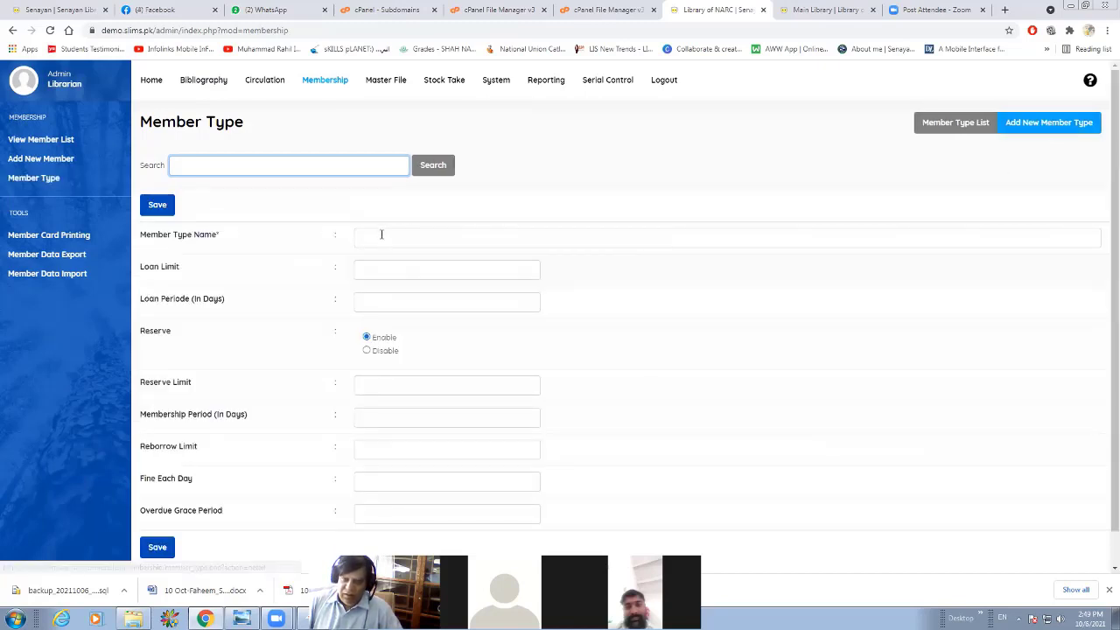
left_click(382, 235)
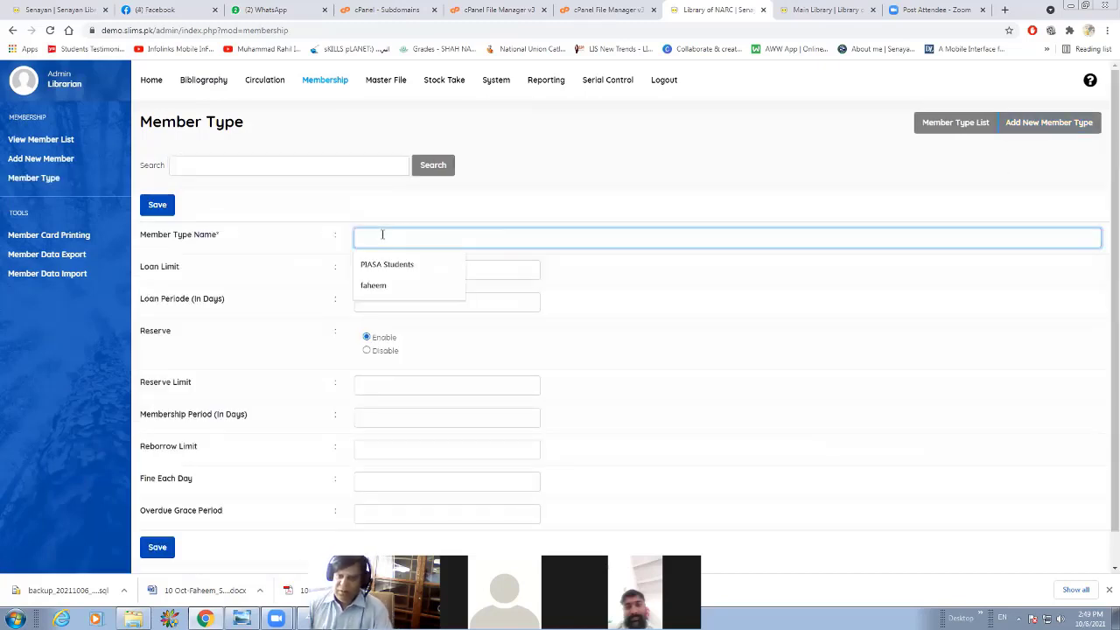
key("Down")
key("Return")
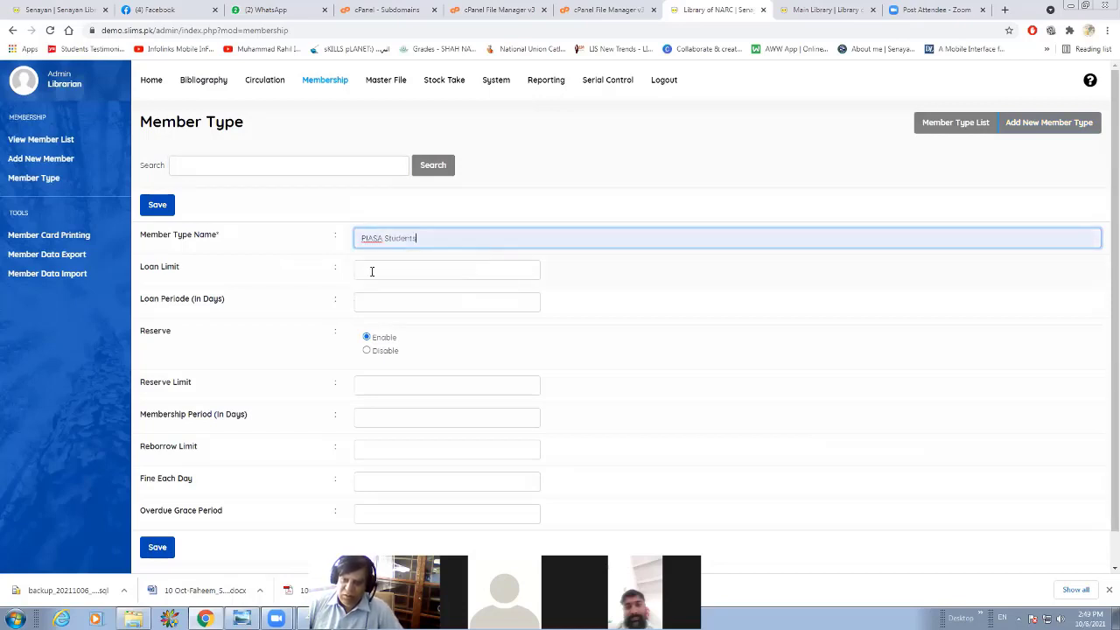
Set the member type's loan limit to 5 and its loan period to 180 days.
left_click(372, 274)
type("5")
left_click(372, 296)
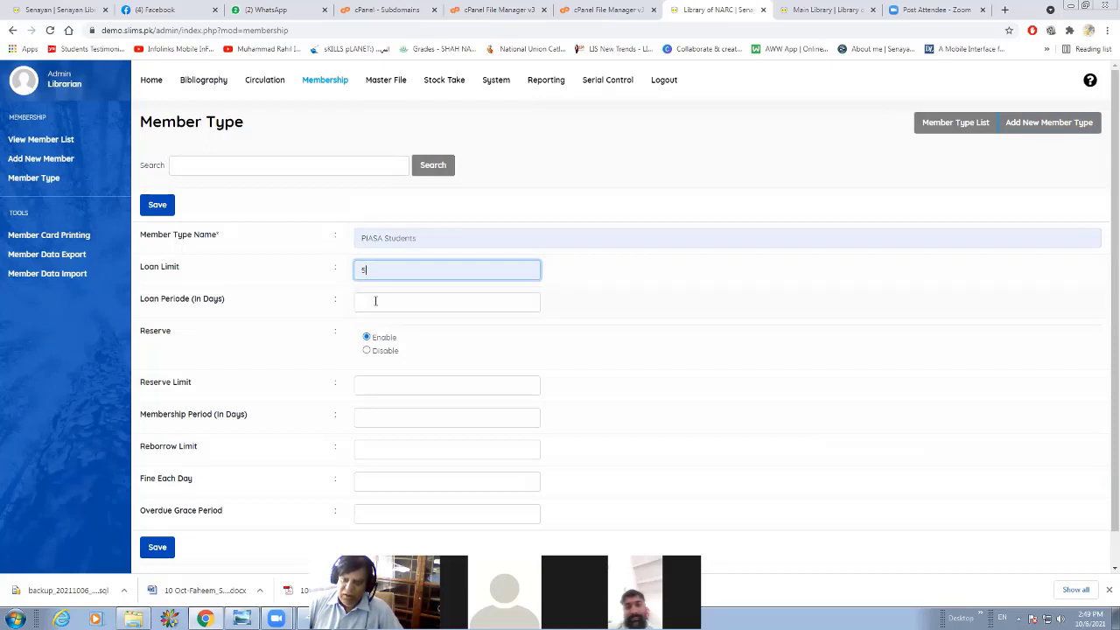
left_click(375, 301)
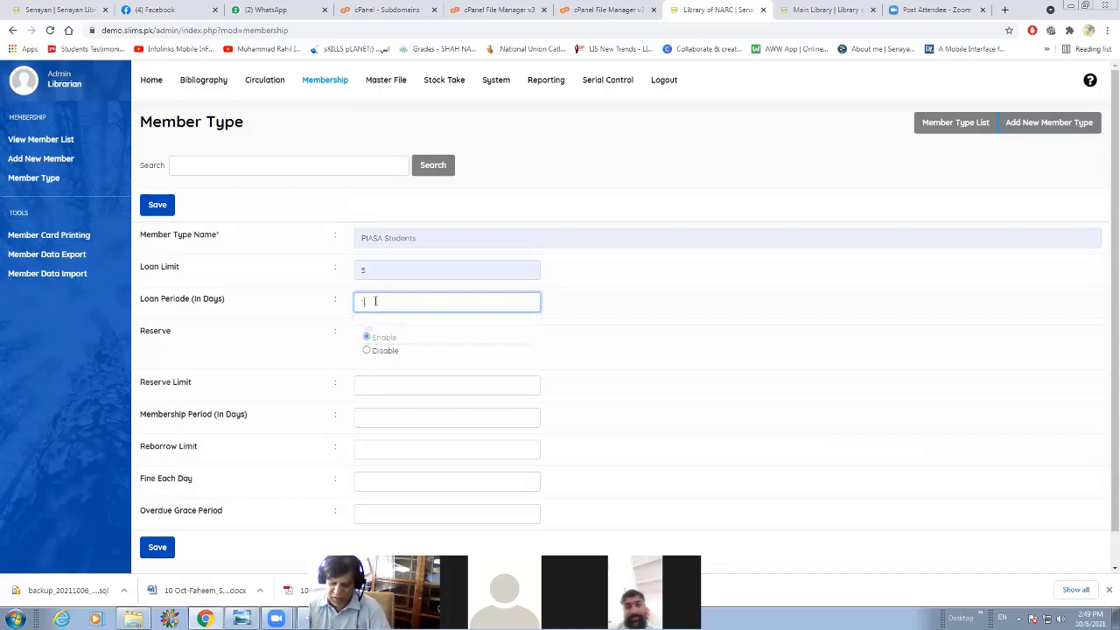
type("180")
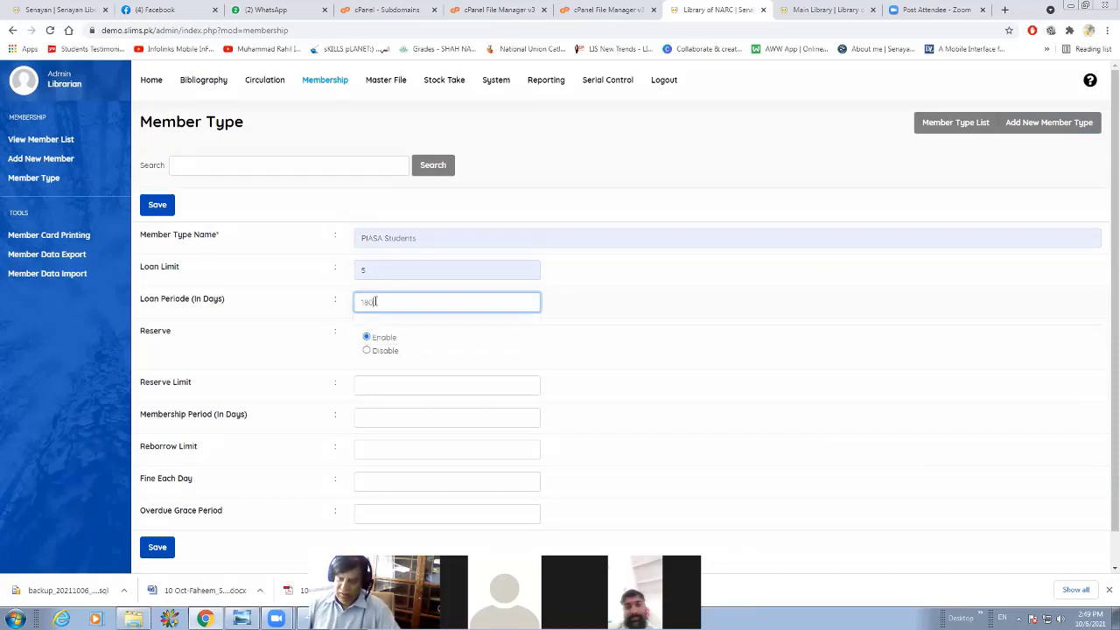
left_click(687, 297)
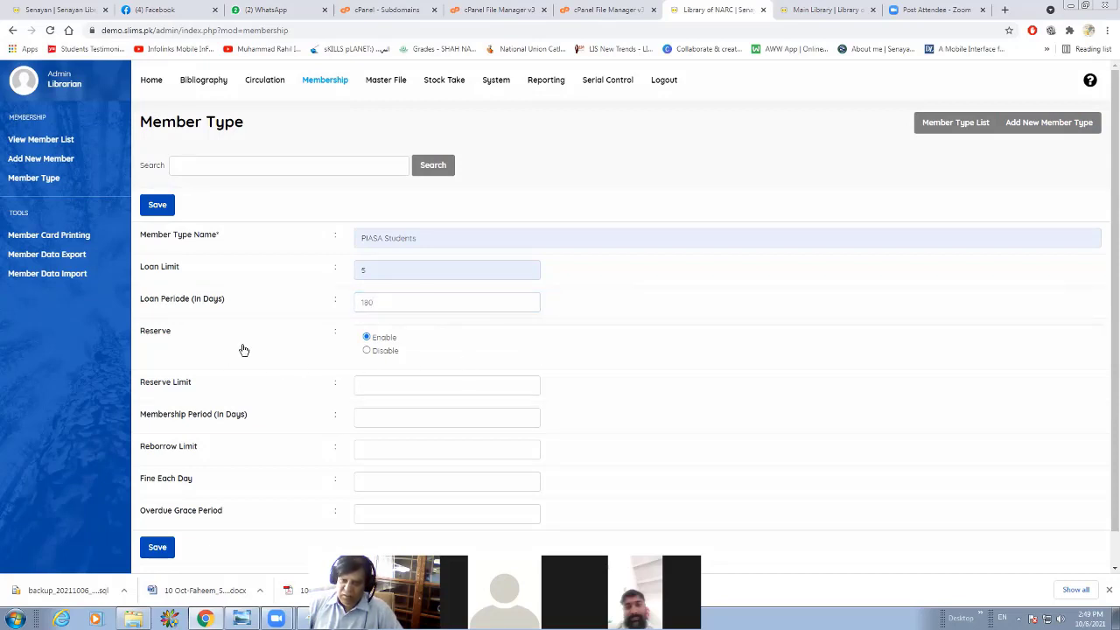
Disable reservations for the member type and set its membership period to 365 days.
left_click(366, 350)
scroll(393, 369, "down", 1)
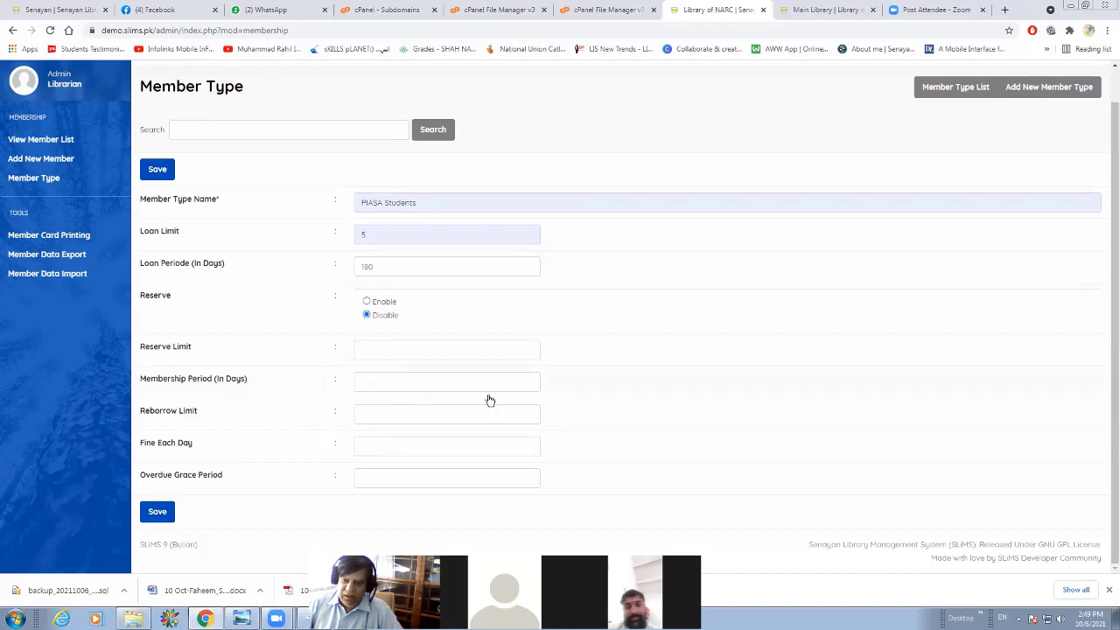
left_click(523, 381)
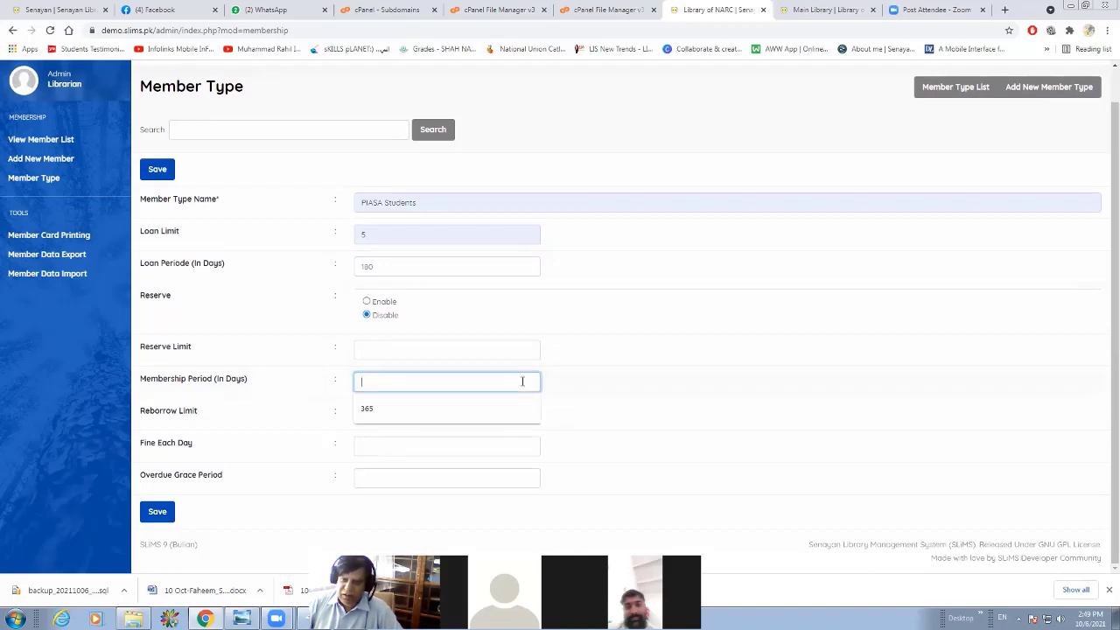
left_click(430, 410)
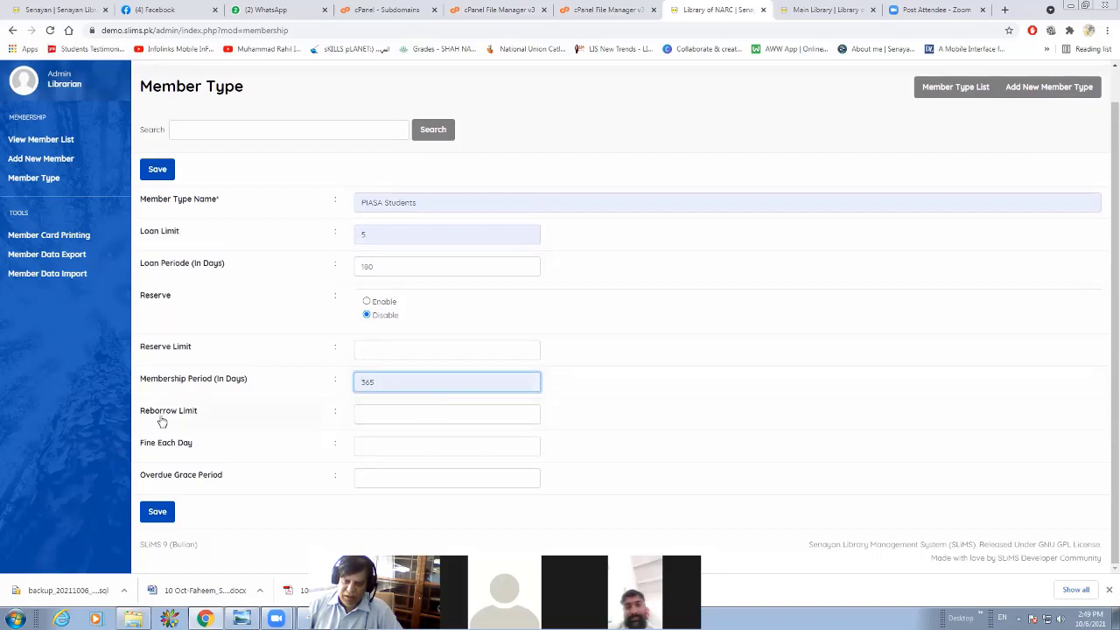
Set the member type's reborrow limit to 2.
left_click(531, 417)
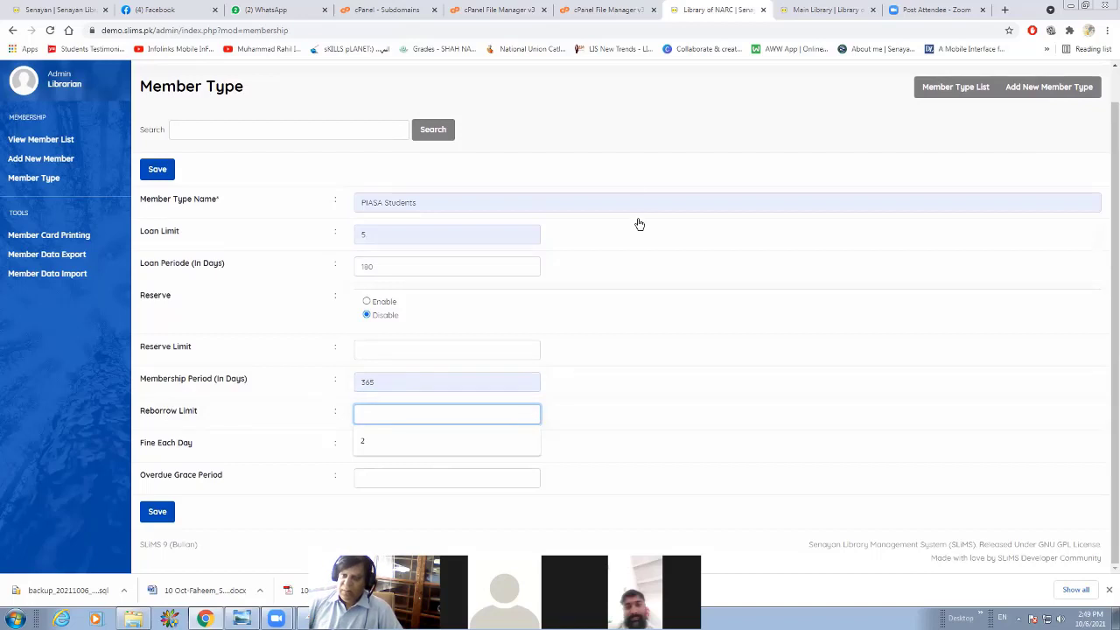
left_click(597, 95)
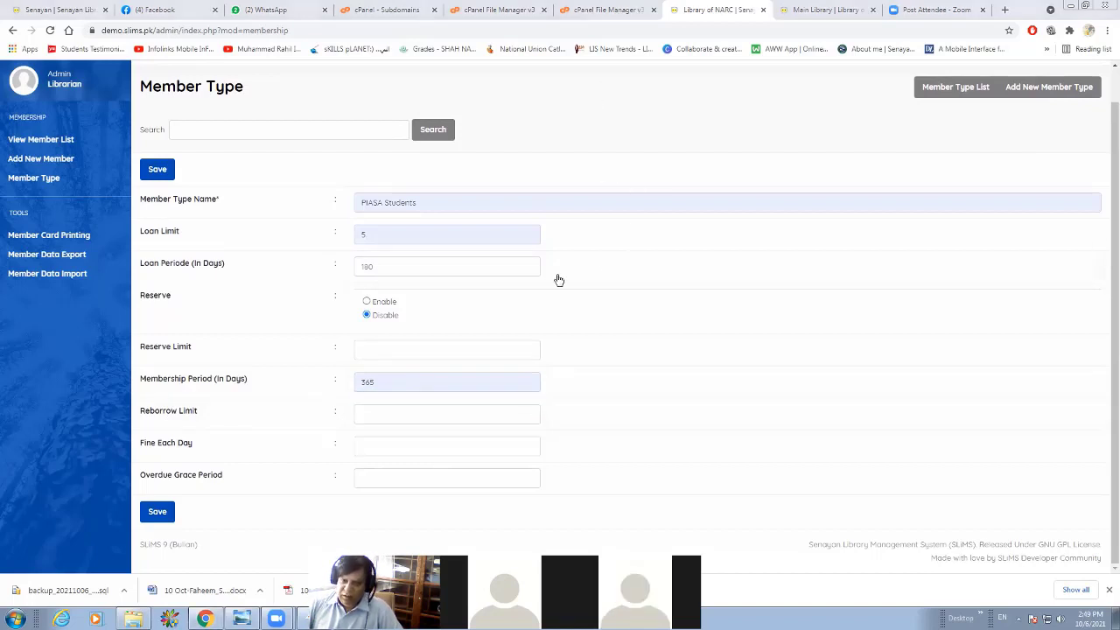
left_click(523, 411)
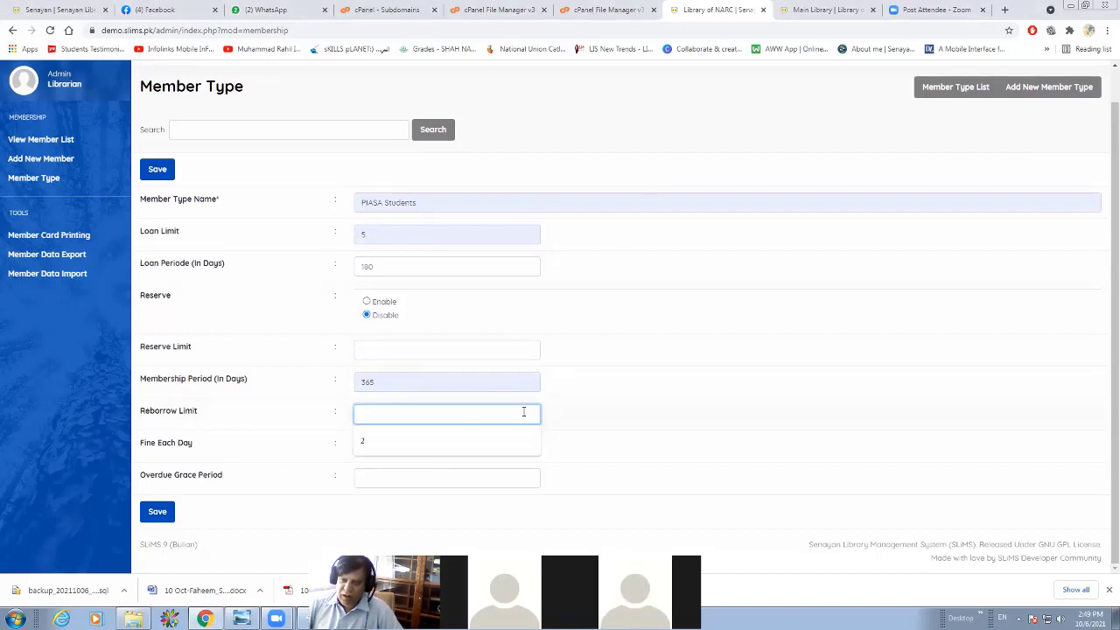
left_click(484, 439)
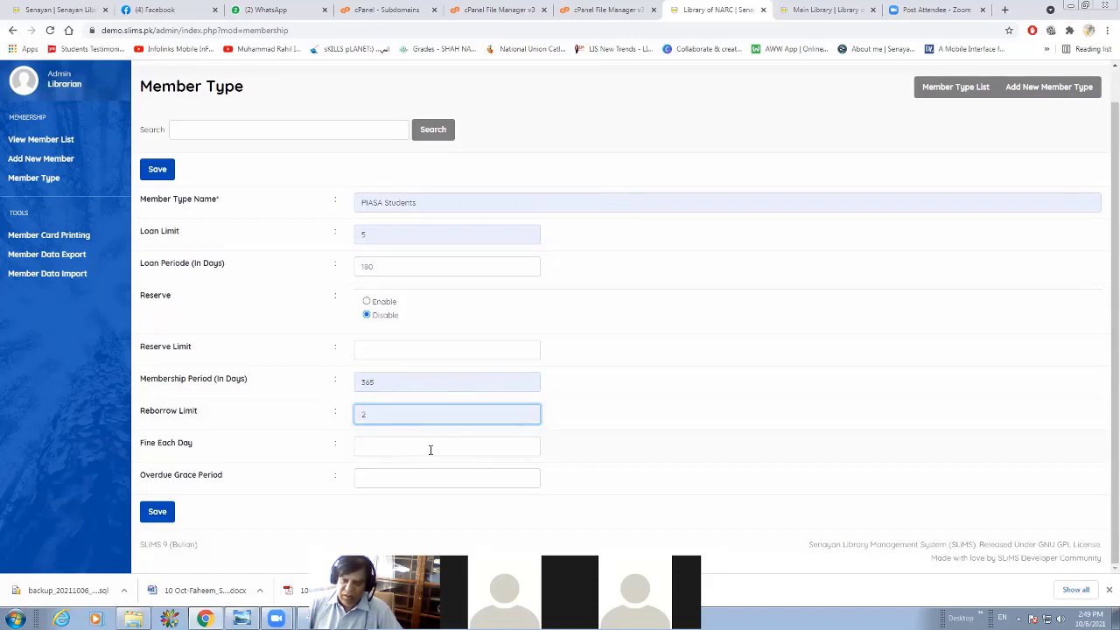
Set the member type's daily fine to 10 and its overdue grace period to 5.
key("Tab")
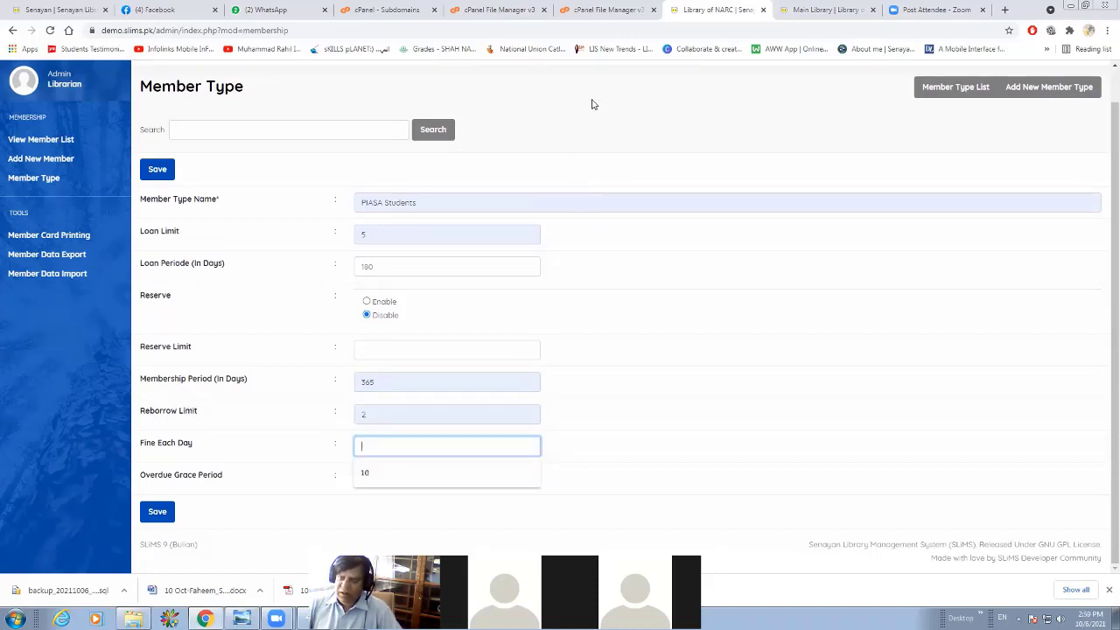
left_click(411, 447)
left_click(411, 446)
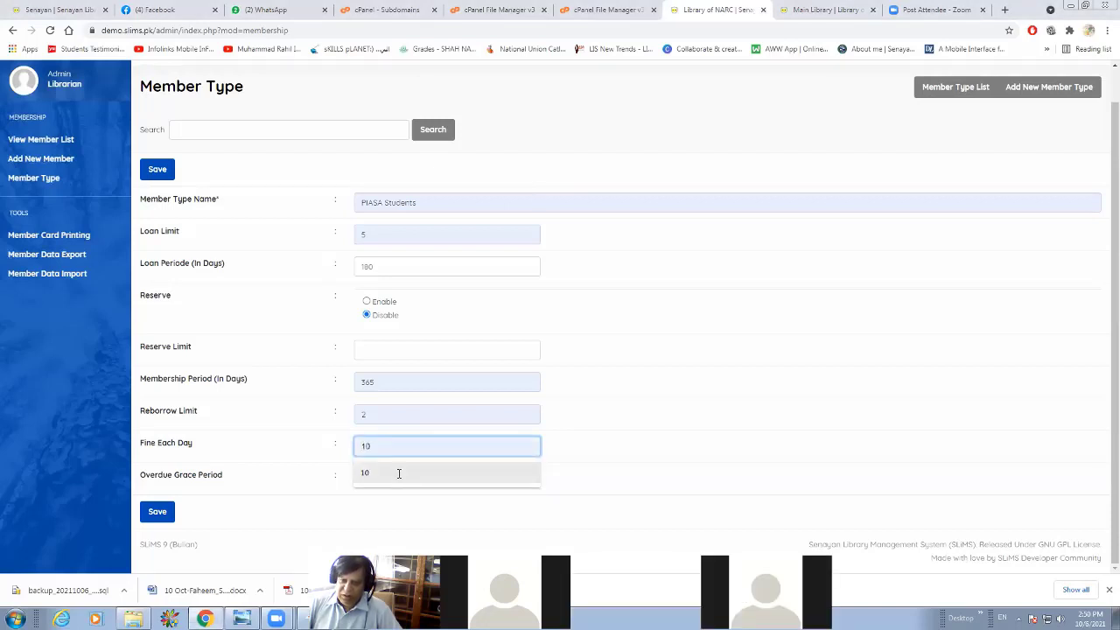
left_click(398, 474)
left_click(403, 472)
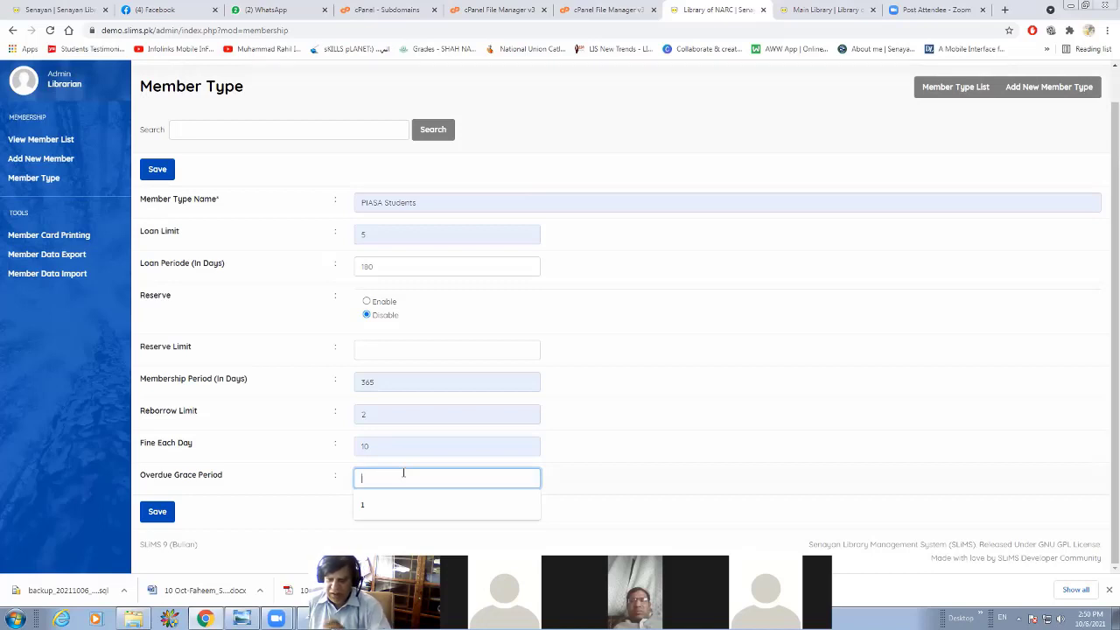
type("5")
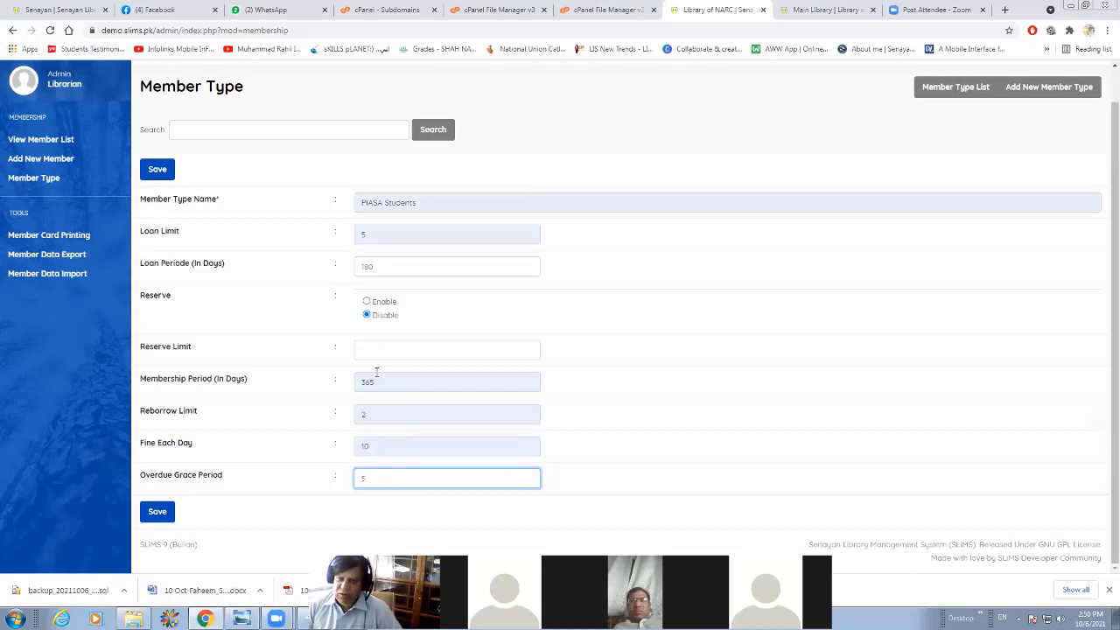
Save the new PIASA Students member type.
left_click(403, 264)
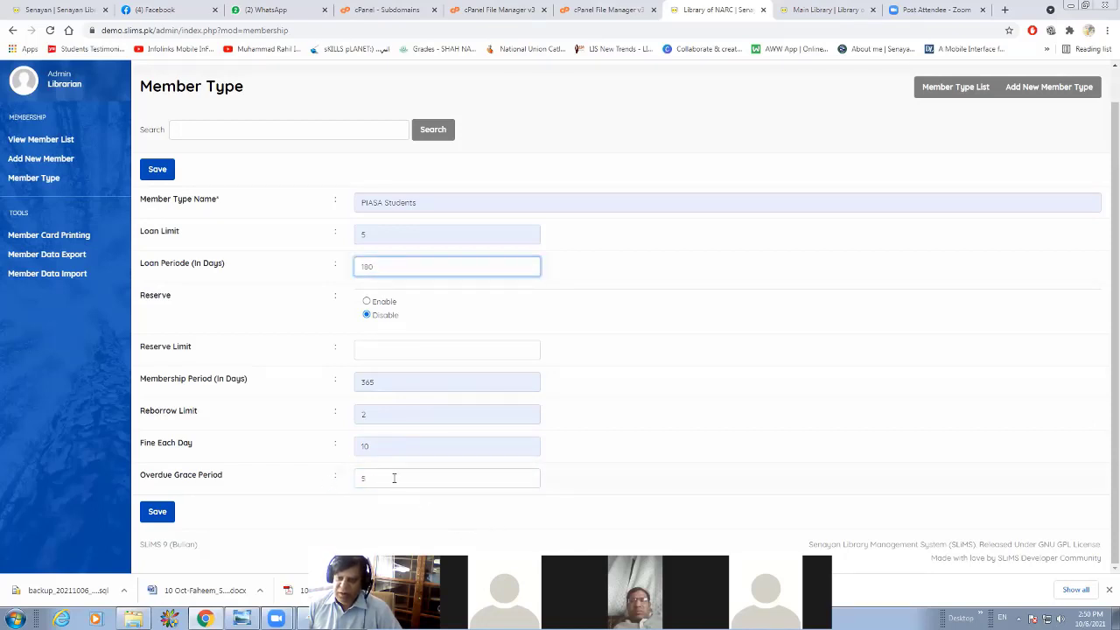
left_click(158, 514)
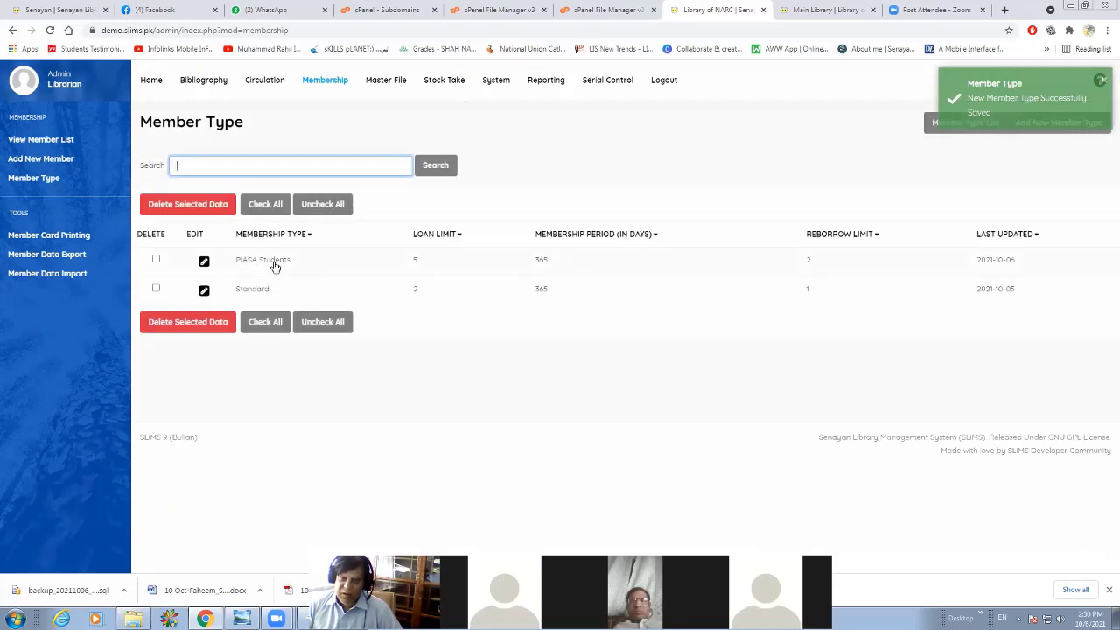
Start a new member record and fill in the member ID and the member's full name.
left_click(59, 166)
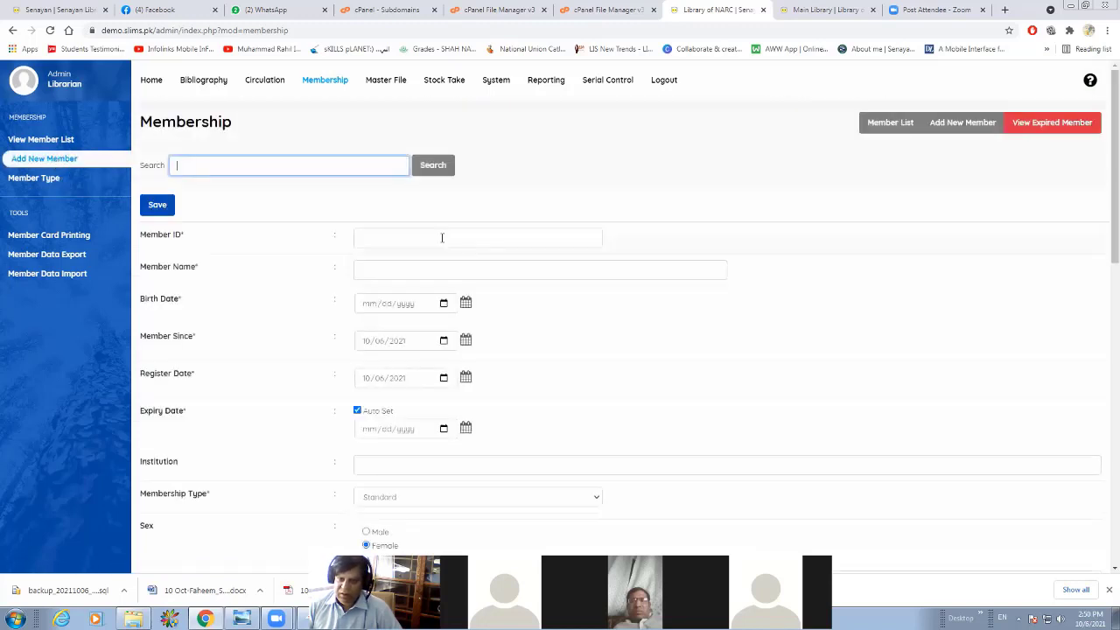
left_click(442, 237)
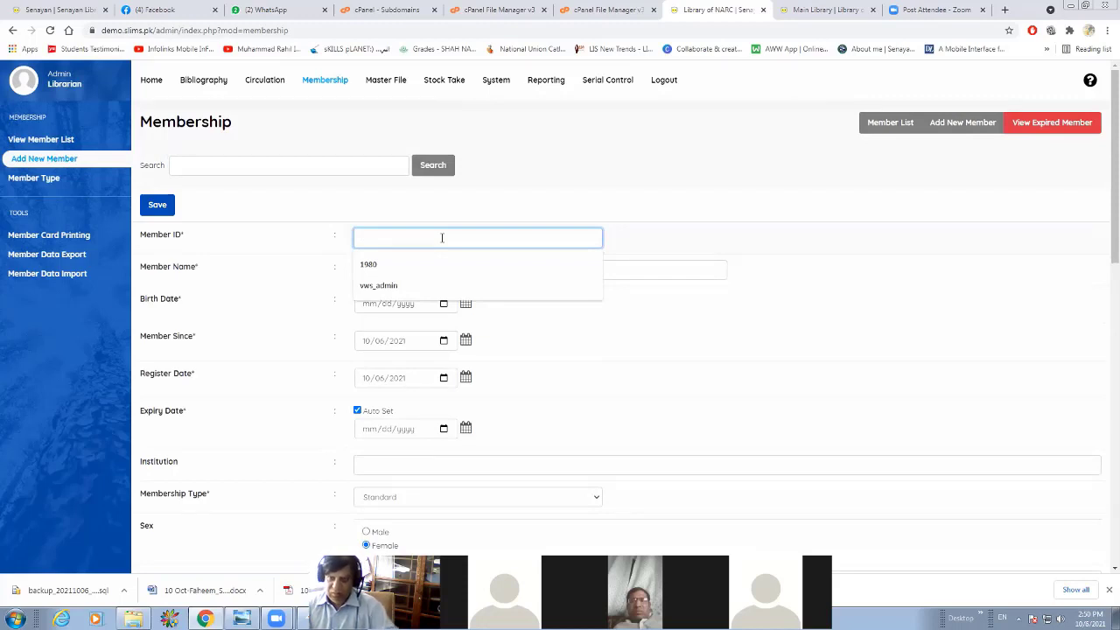
type("12")
left_click(439, 271)
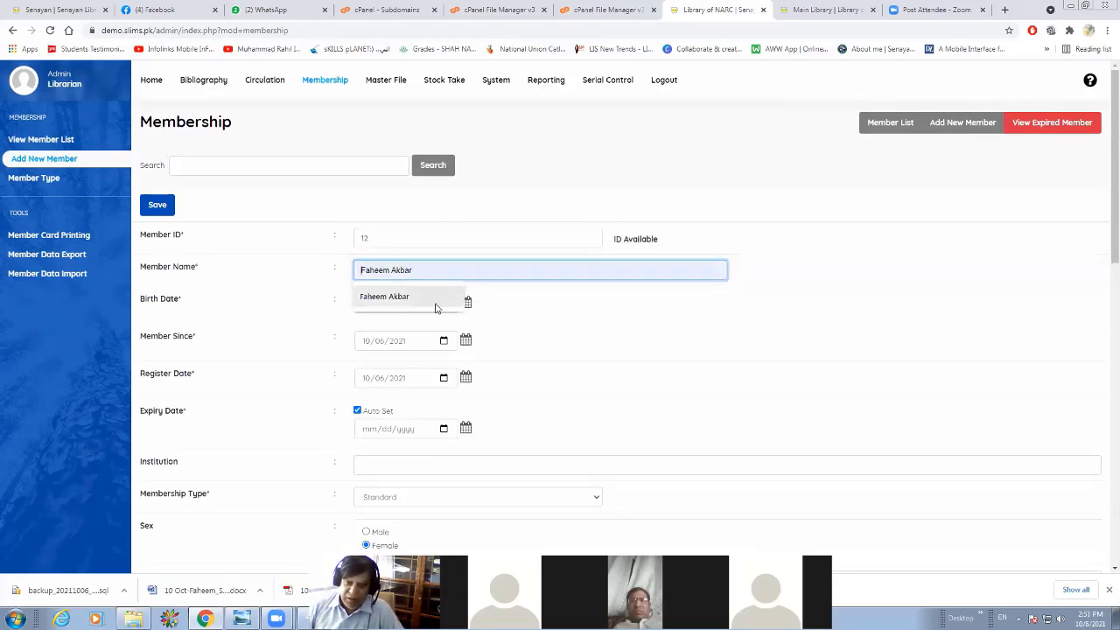
left_click(436, 306)
Fill in the member's birth date and set the Member Since date to 10/08/2021.
left_click(467, 303)
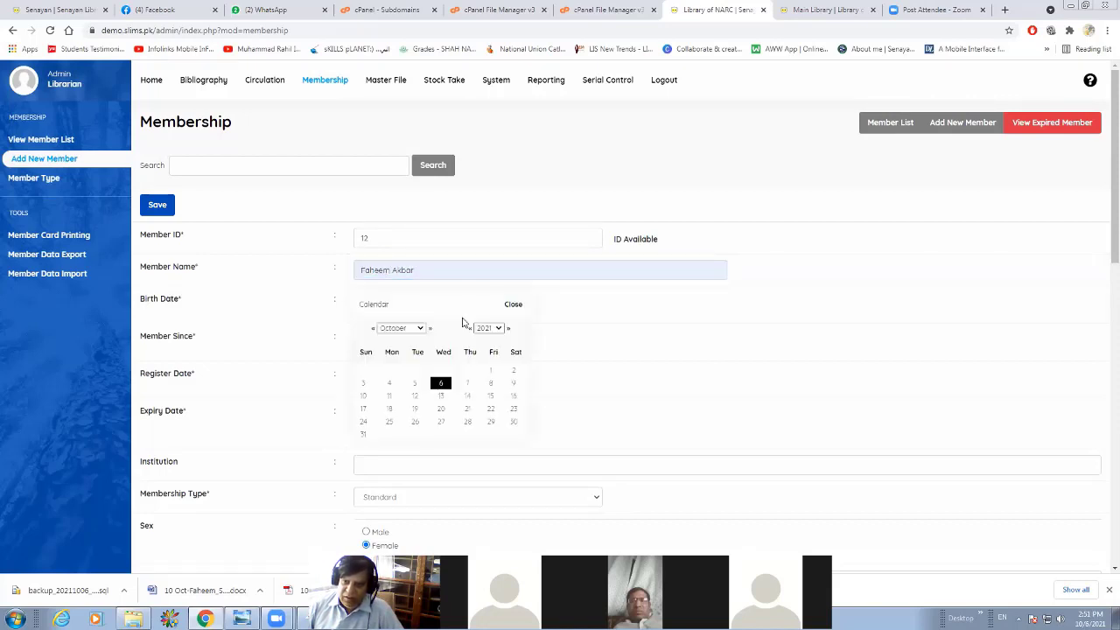
left_click(363, 382)
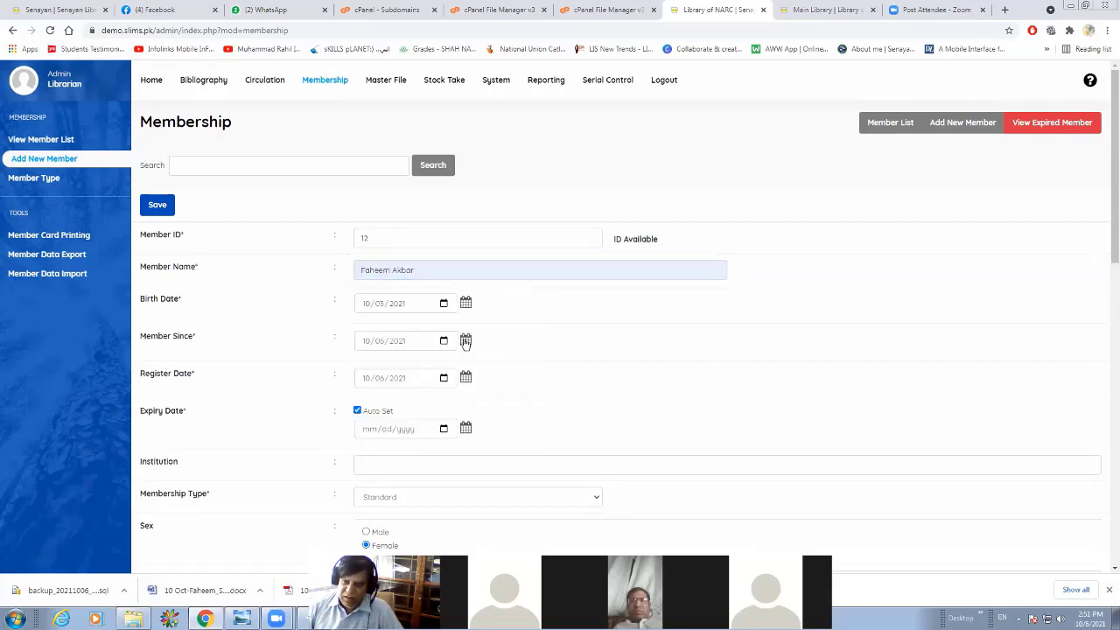
left_click(466, 341)
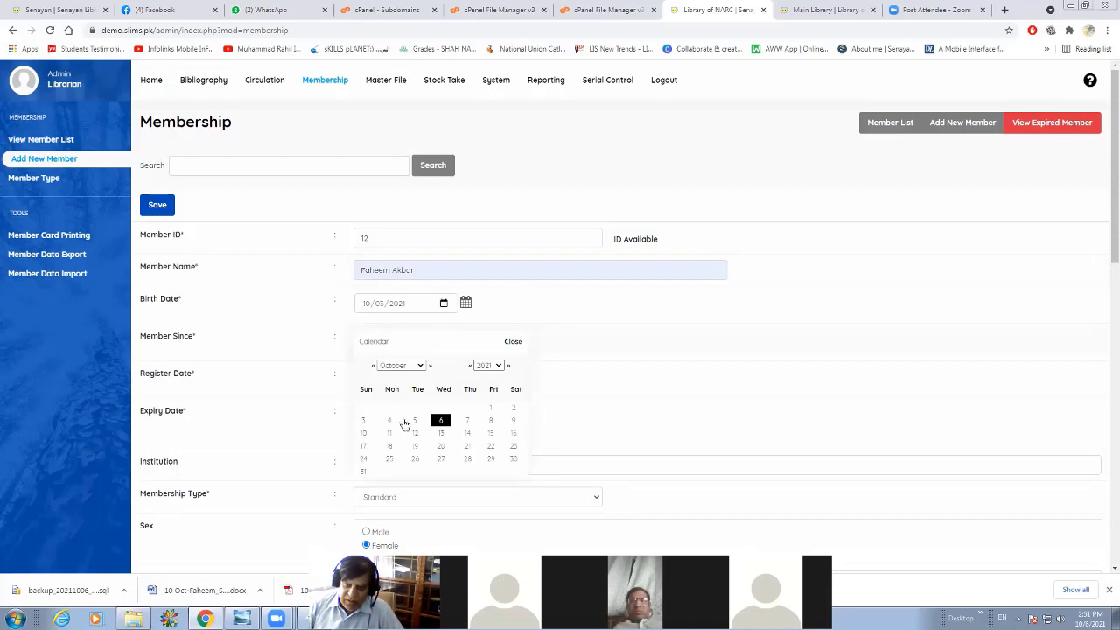
left_click(488, 421)
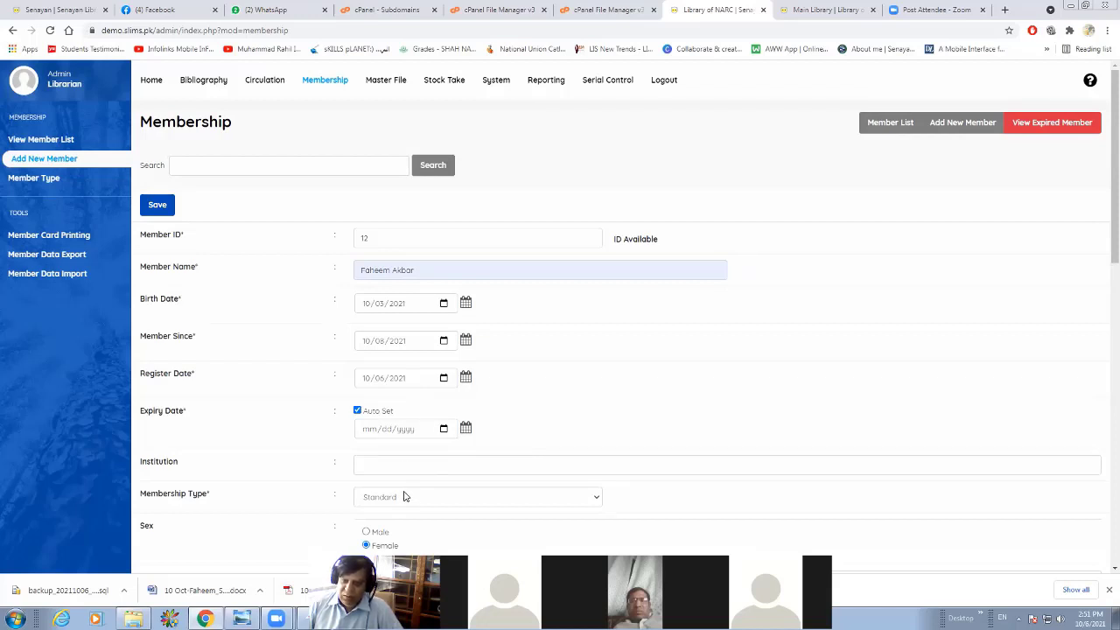
Set the institution to "PGB-Plant Genomics and Biotechnology", the membership type to PIASA Students and the sex to Female.
left_click(426, 476)
scroll(571, 480, "down", 1)
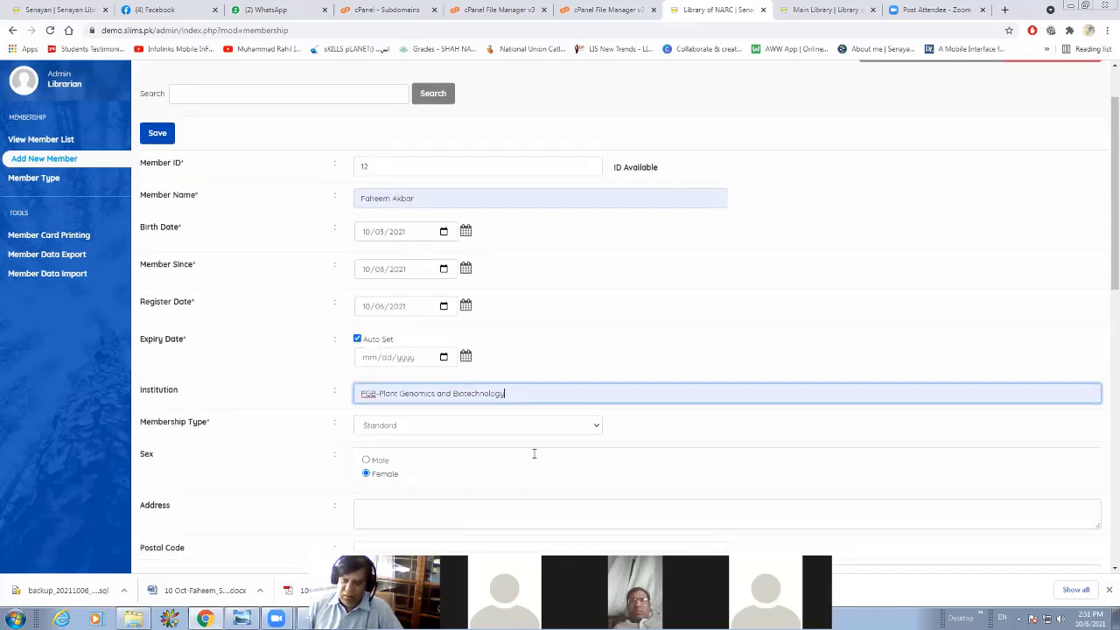
scroll(533, 329, "down", 1)
left_click(549, 323)
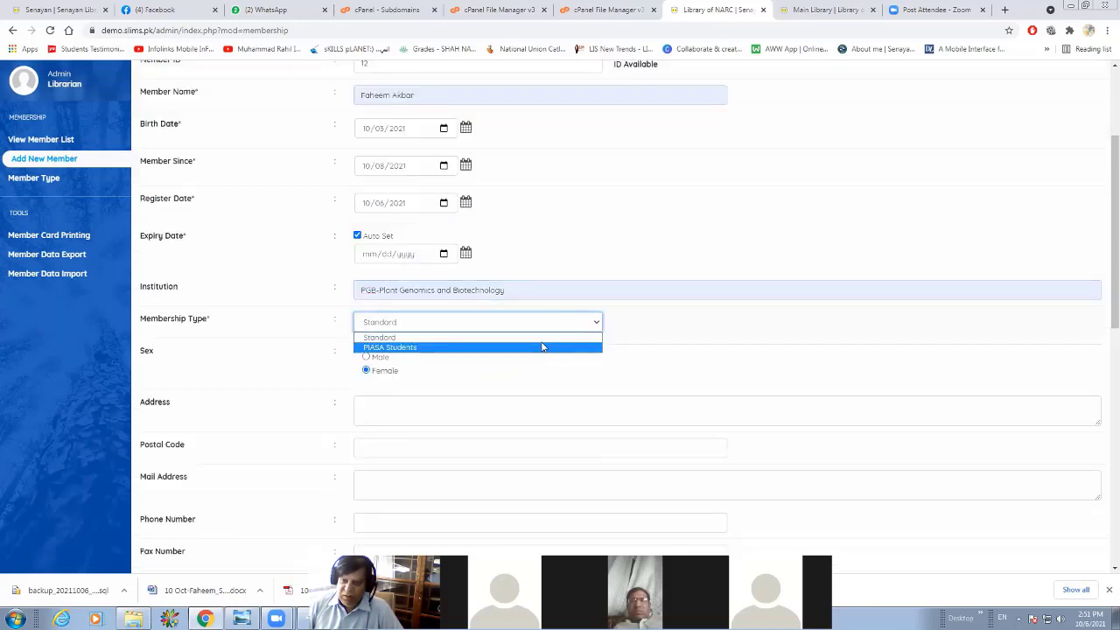
left_click(542, 346)
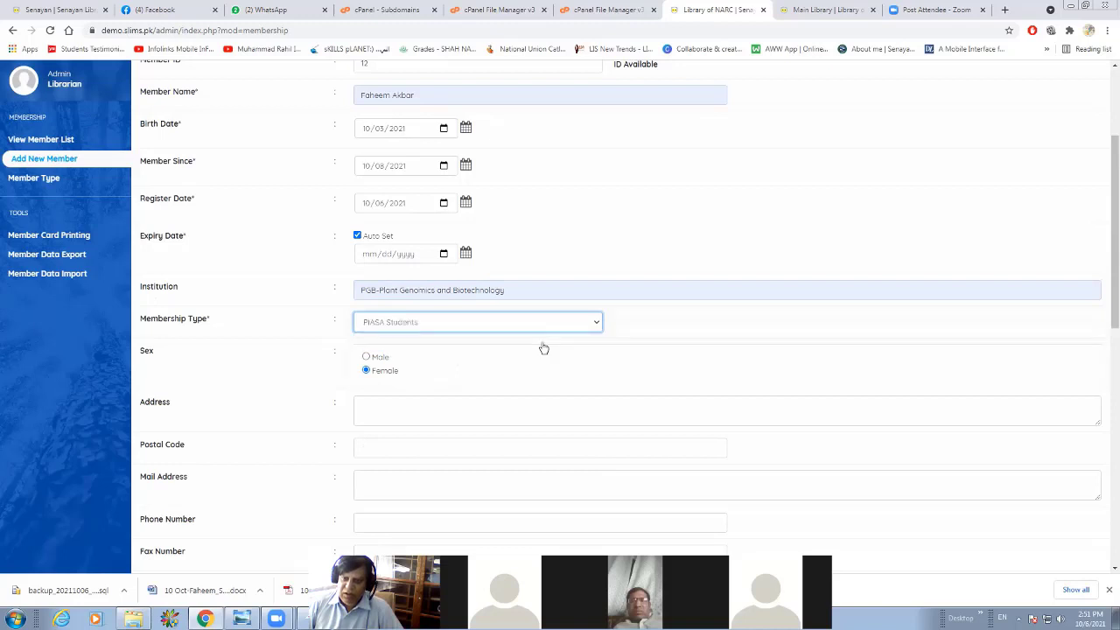
left_click(366, 367)
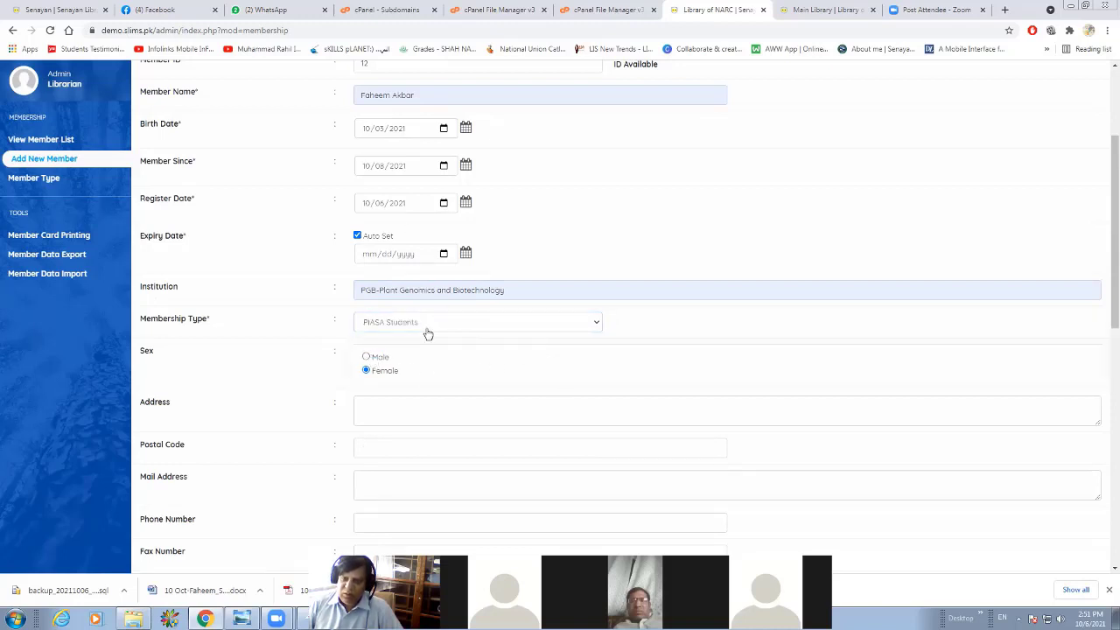
Attach the logo1 JPEG image from the Desktop as the member's photo.
scroll(428, 333, "down", 3)
scroll(433, 333, "down", 2)
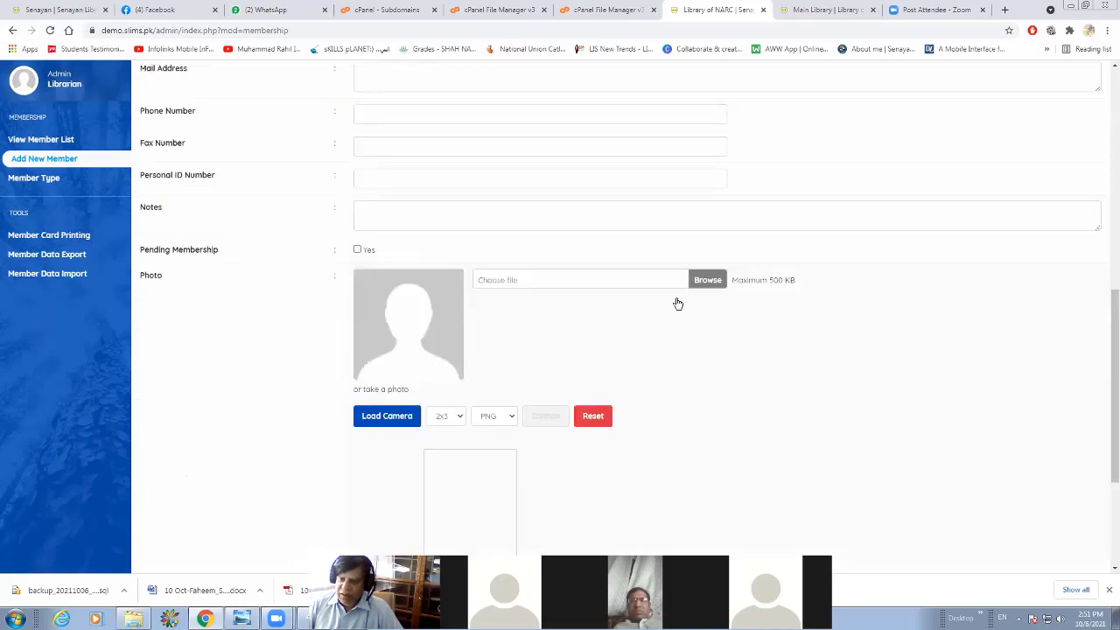
left_click(701, 282)
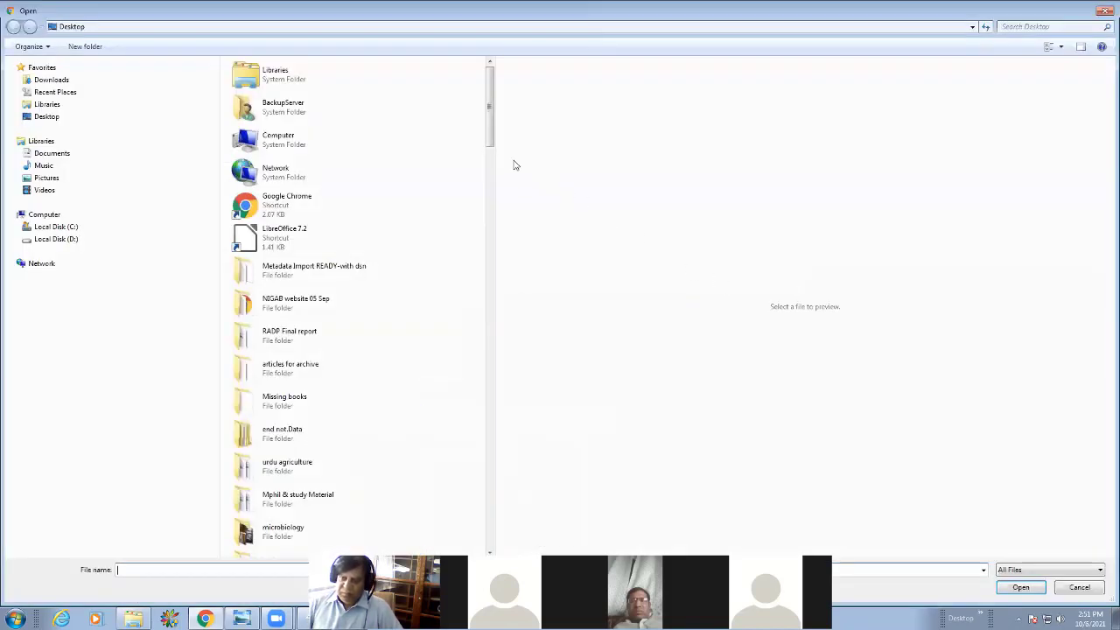
left_click(492, 528)
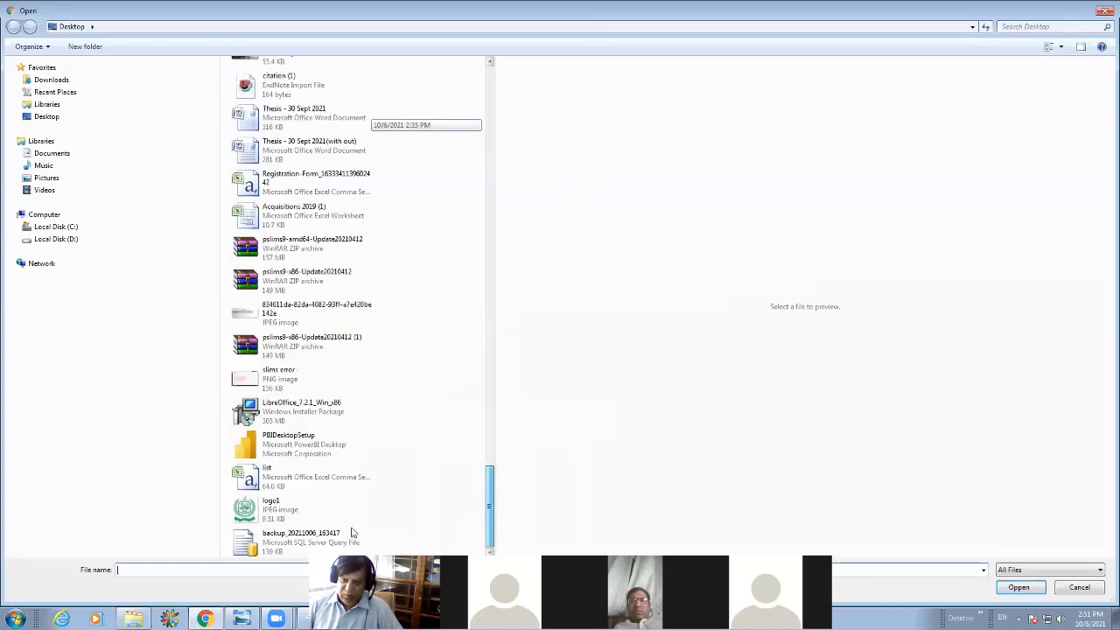
double_click(271, 514)
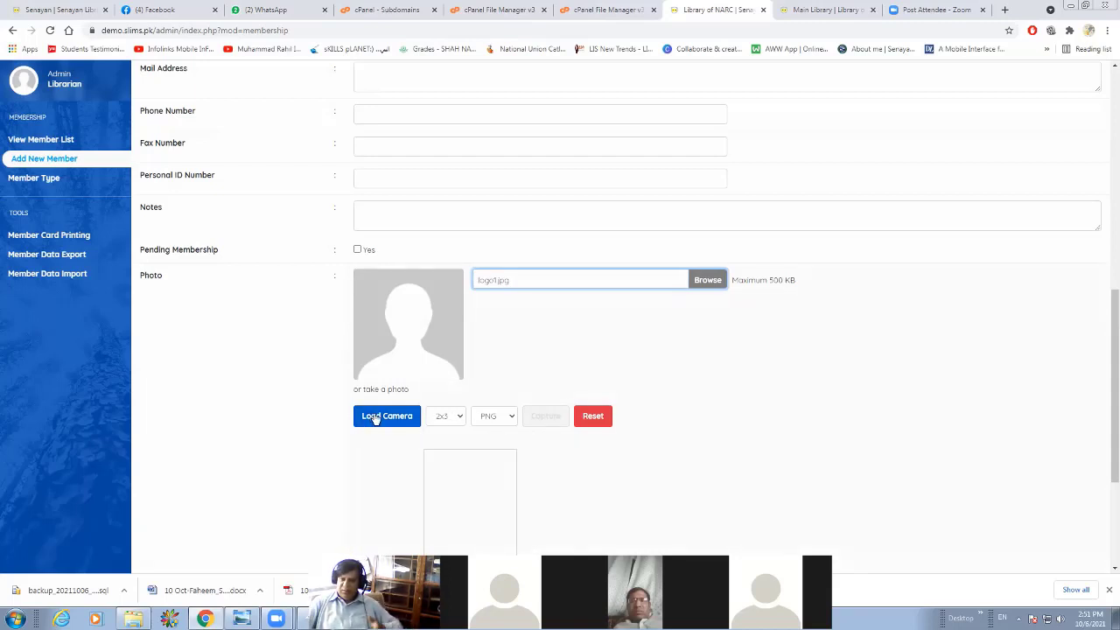
Save the new member record and dismiss the confirmation messages.
scroll(499, 429, "down", 3)
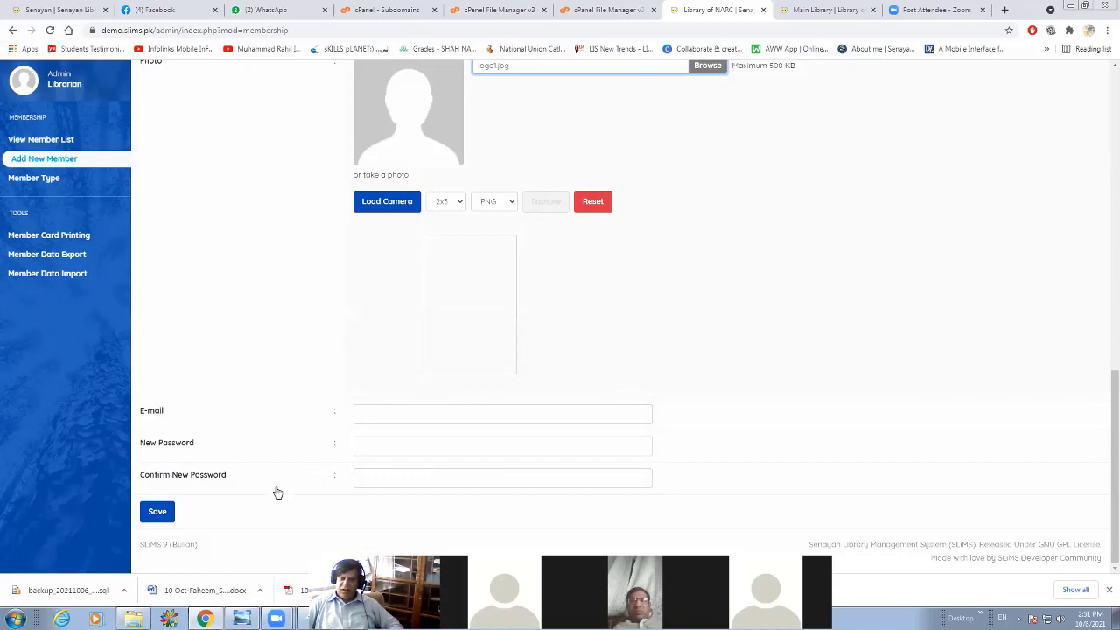
left_click(154, 519)
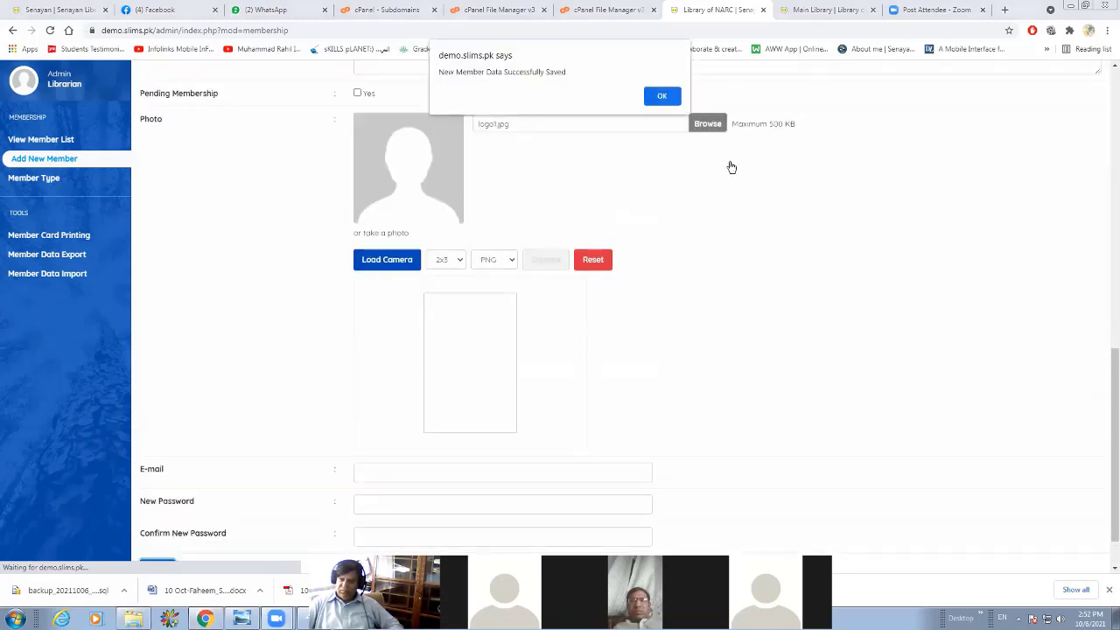
left_click(659, 91)
left_click(661, 97)
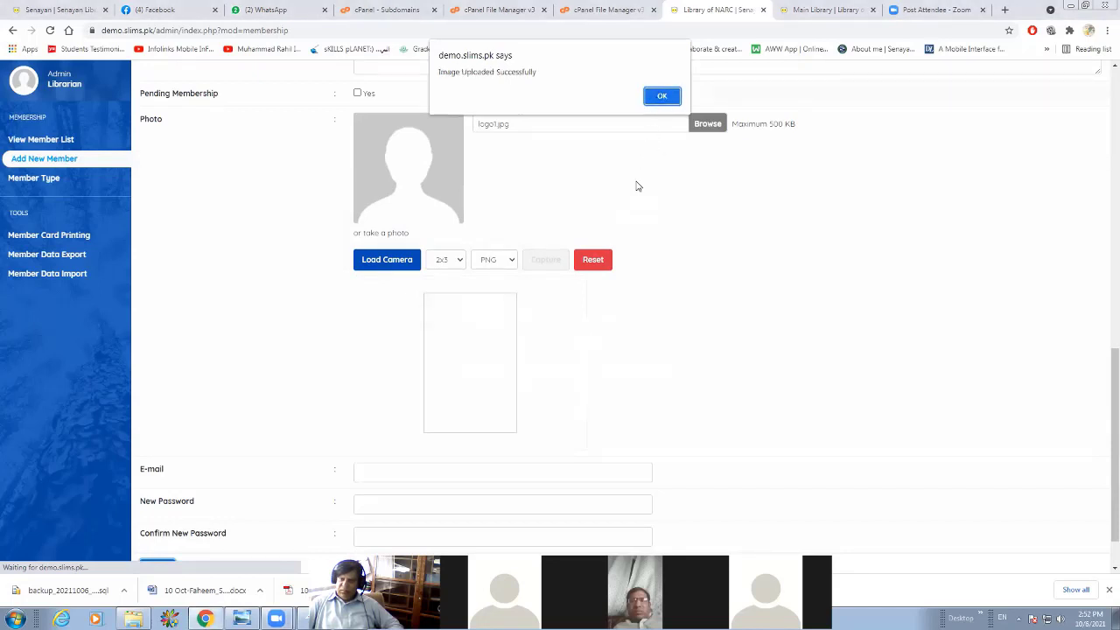
Queue the new member's card for printing and preview it, cancelling the print without saving.
left_click(115, 257)
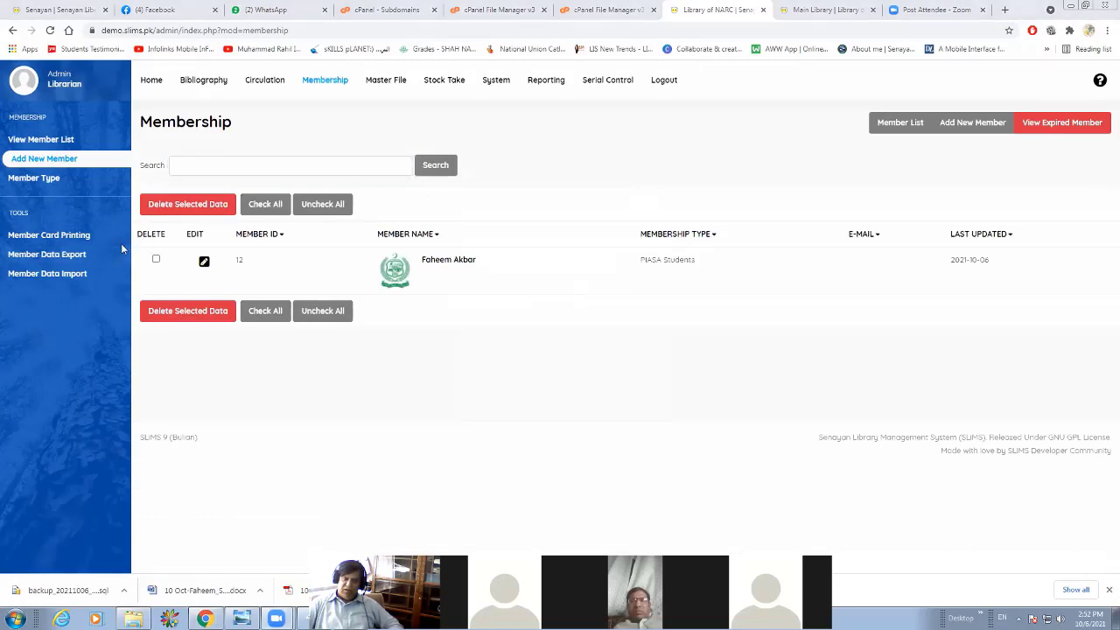
left_click(81, 239)
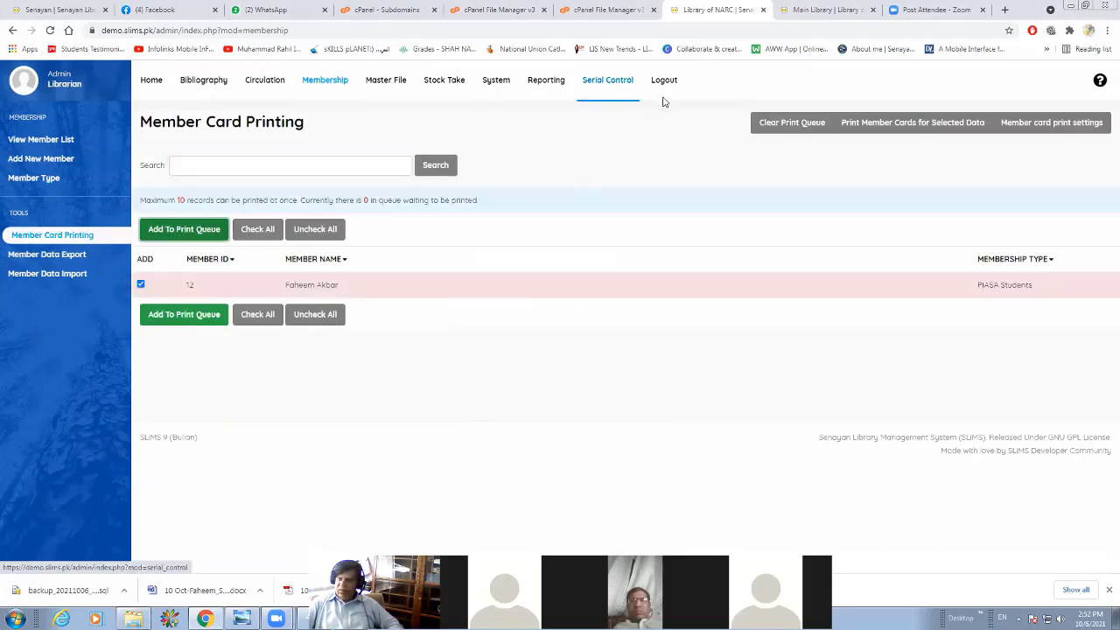
left_click(939, 131)
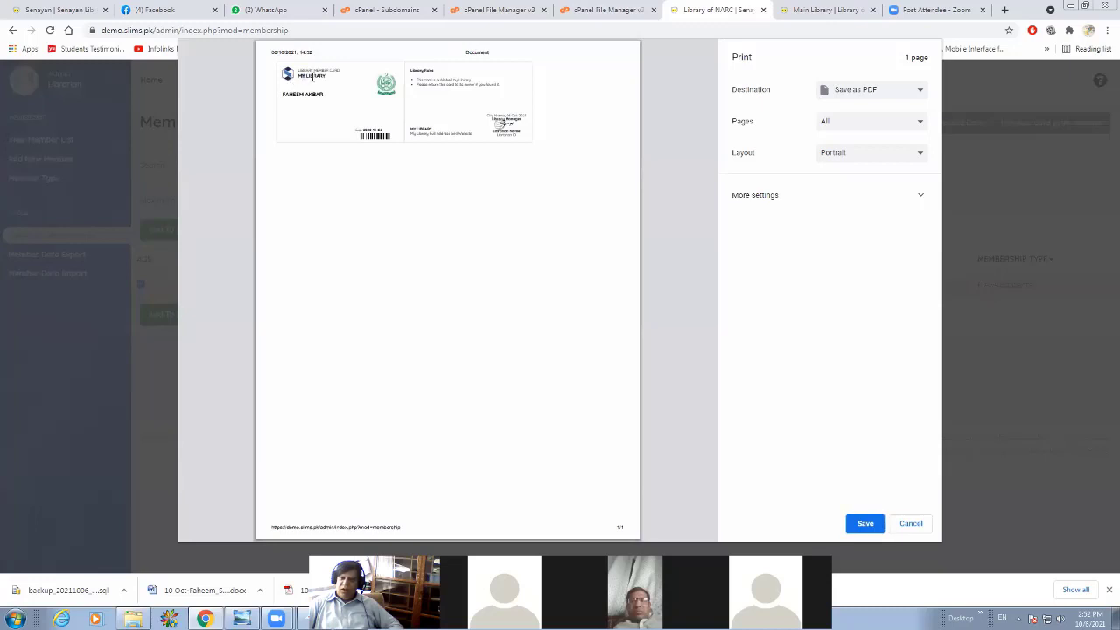
left_click(910, 524)
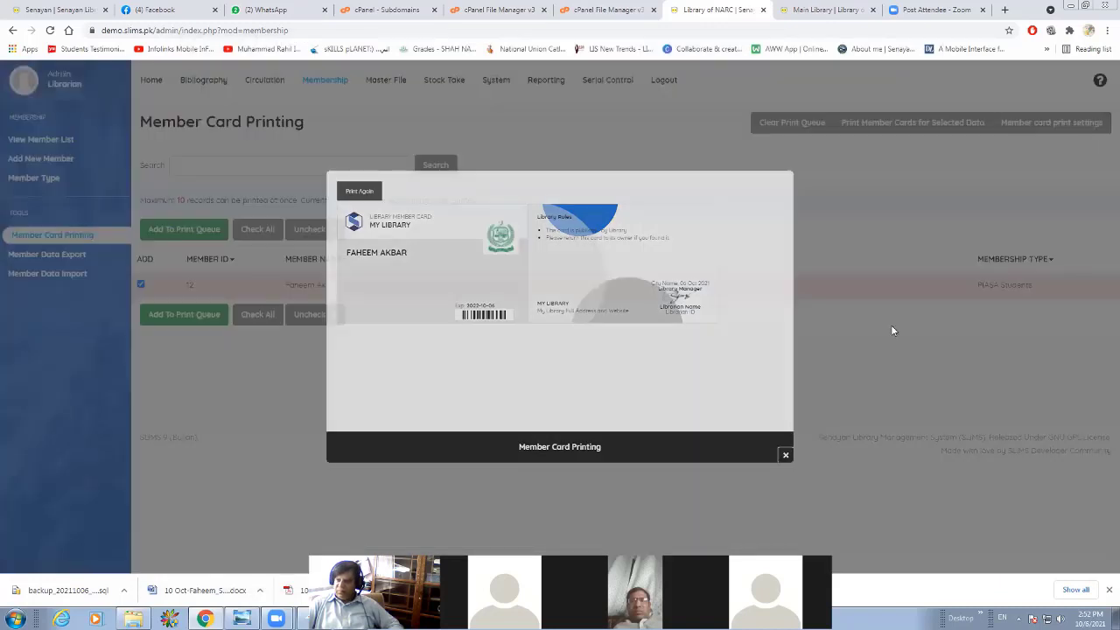
Review the Classic theme's settings in the member card configuration, close them, and activate the Old theme.
left_click(1057, 122)
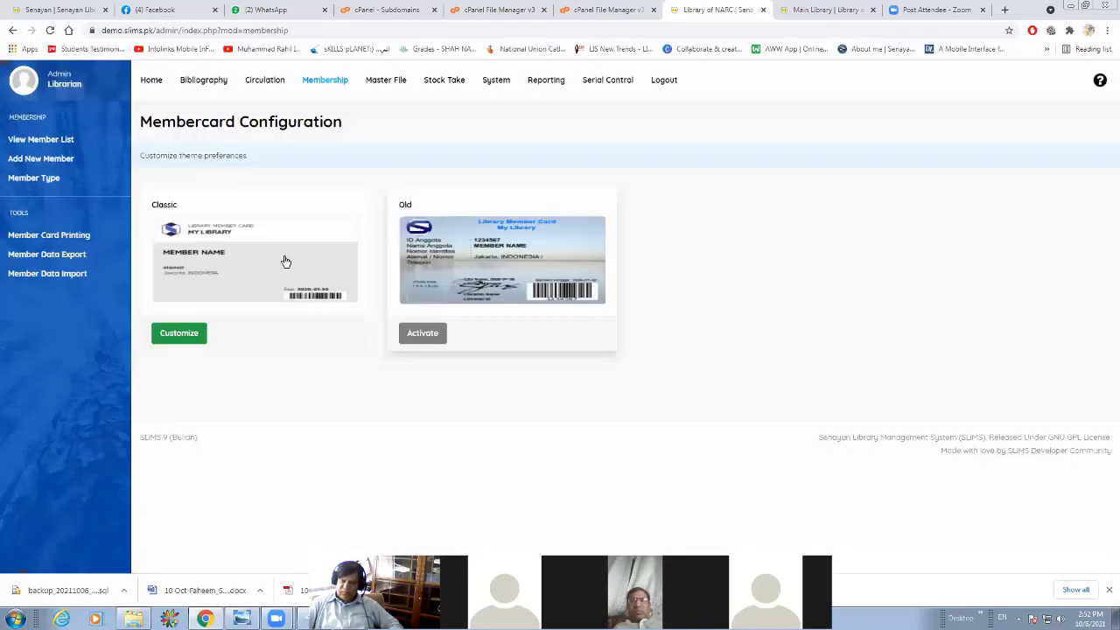
left_click(168, 336)
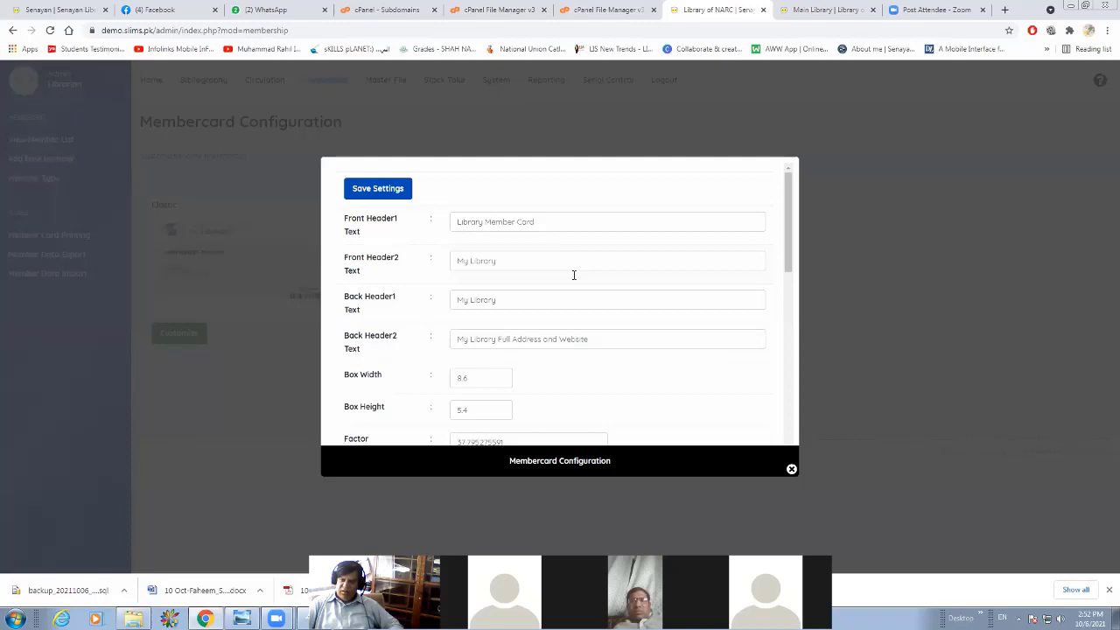
scroll(574, 275, "down", 5)
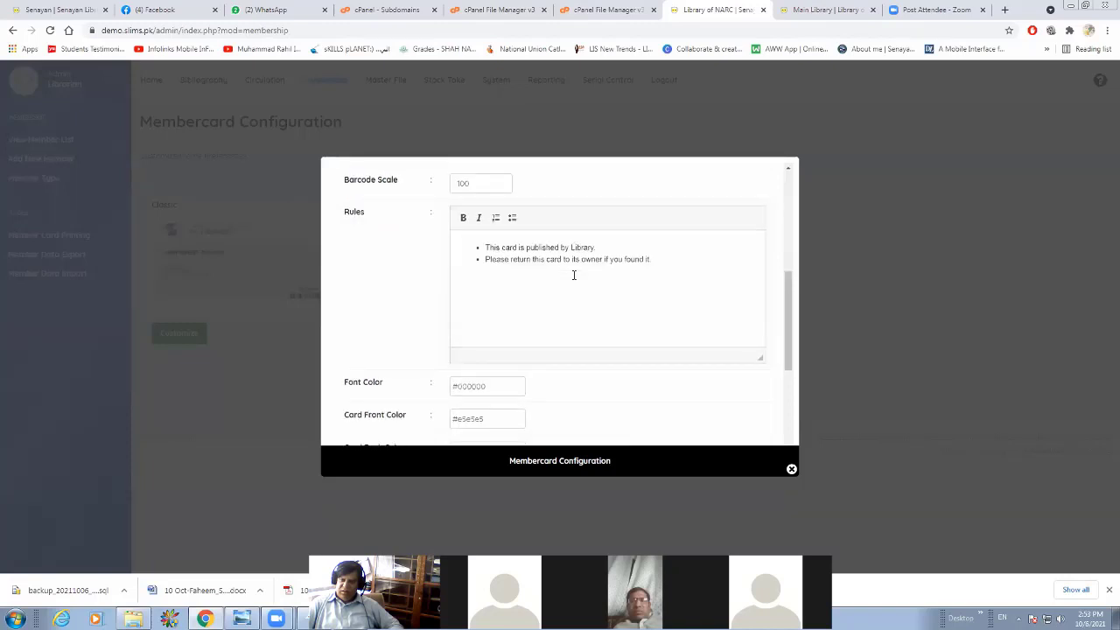
scroll(575, 280, "up", 3)
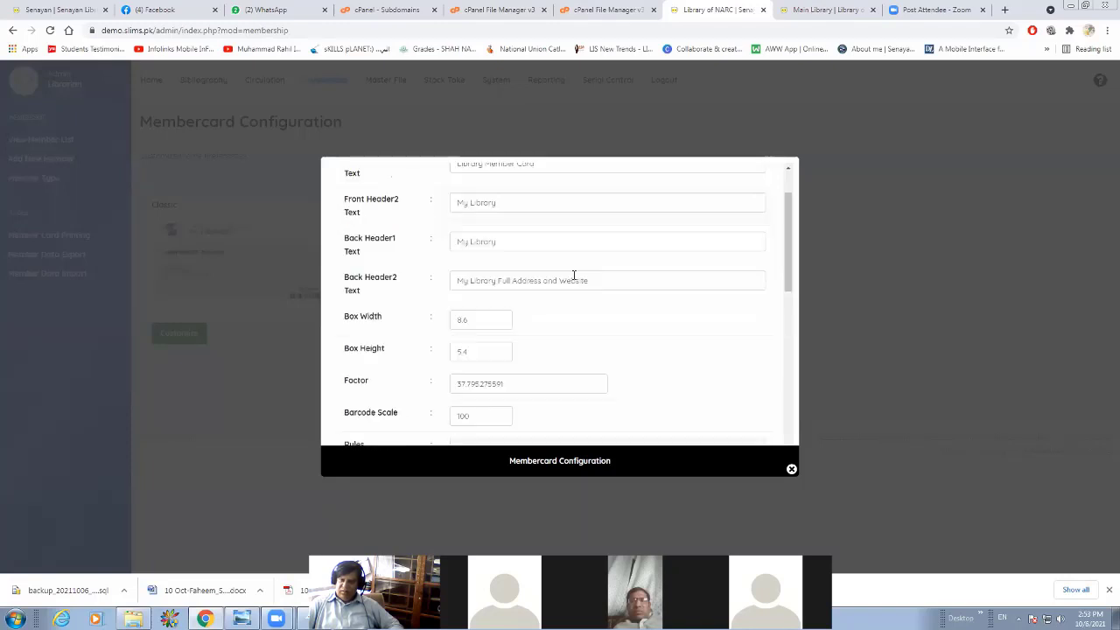
scroll(582, 280, "up", 2)
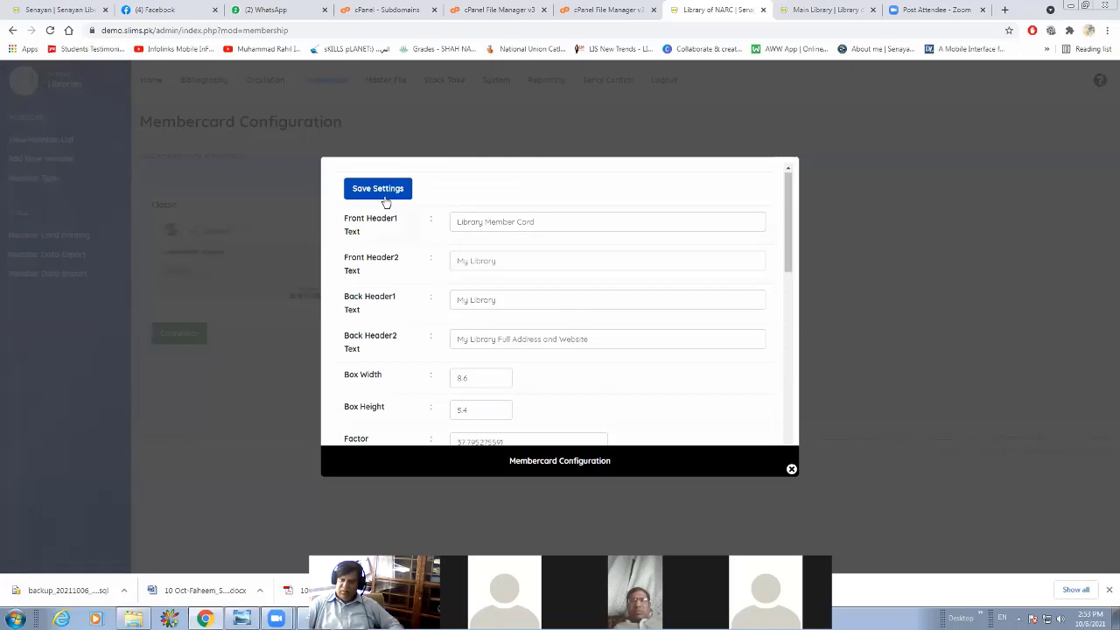
left_click(789, 471)
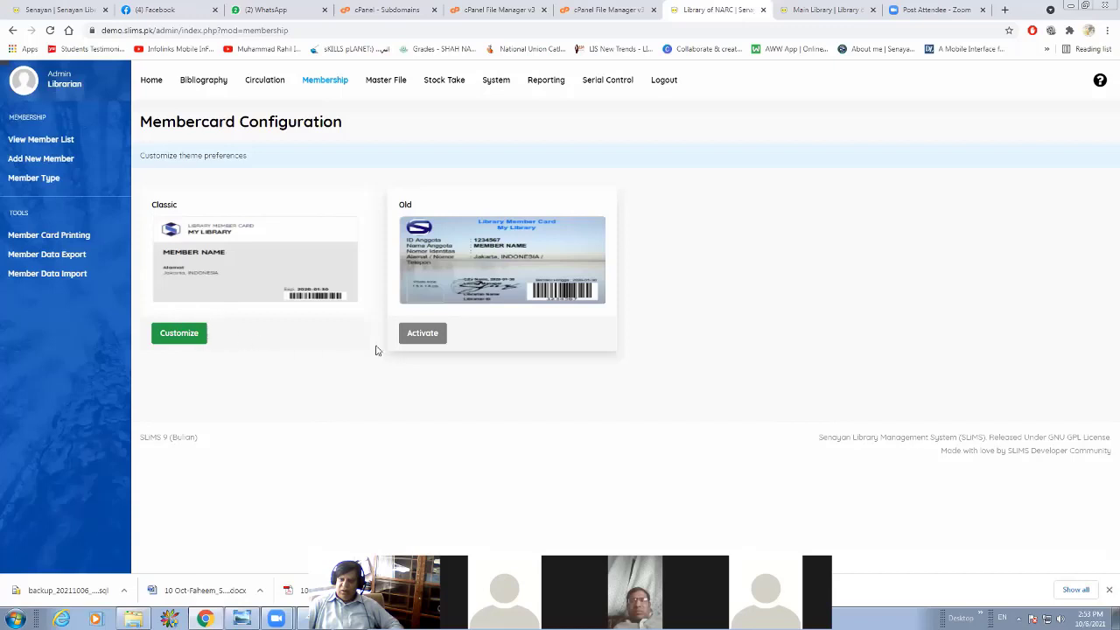
left_click(421, 336)
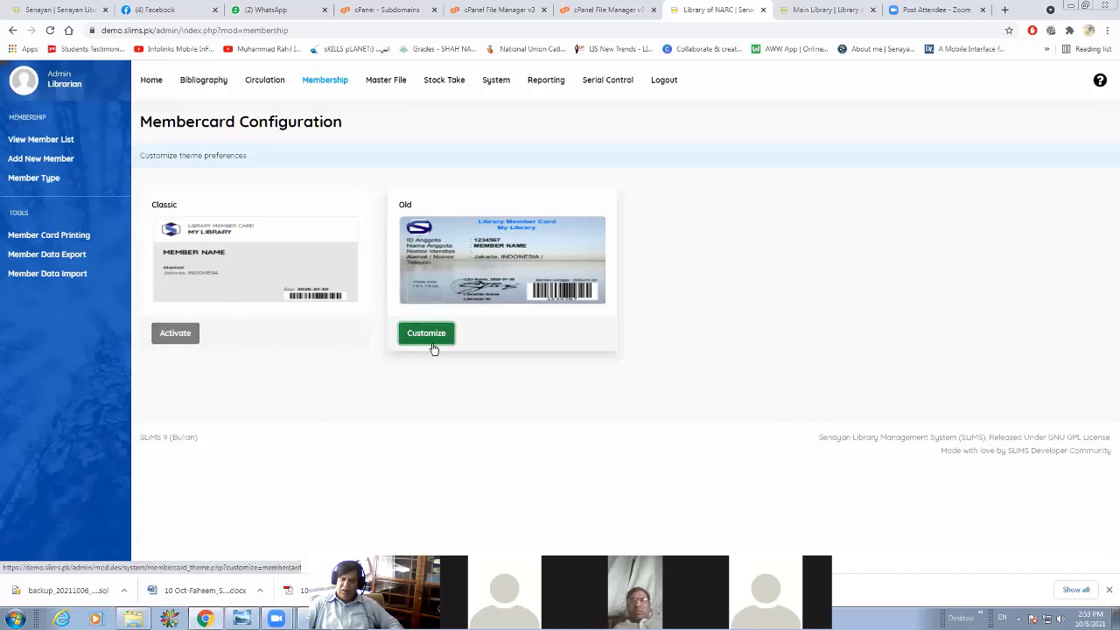
Add the member's card to the print queue again and open its print preview in the Old theme.
left_click(54, 238)
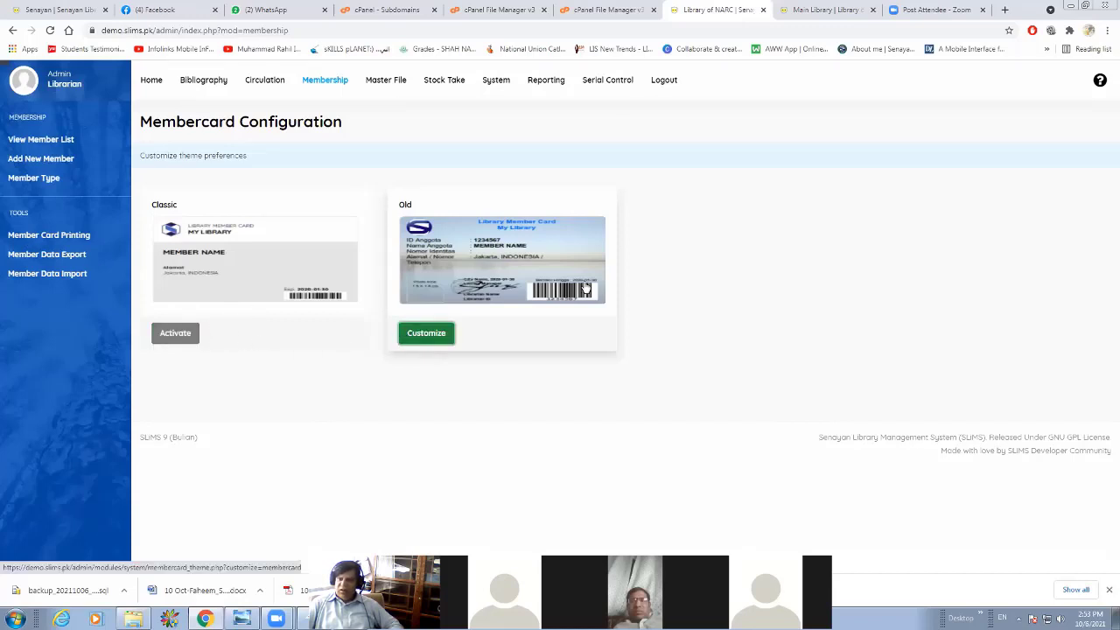
left_click(141, 284)
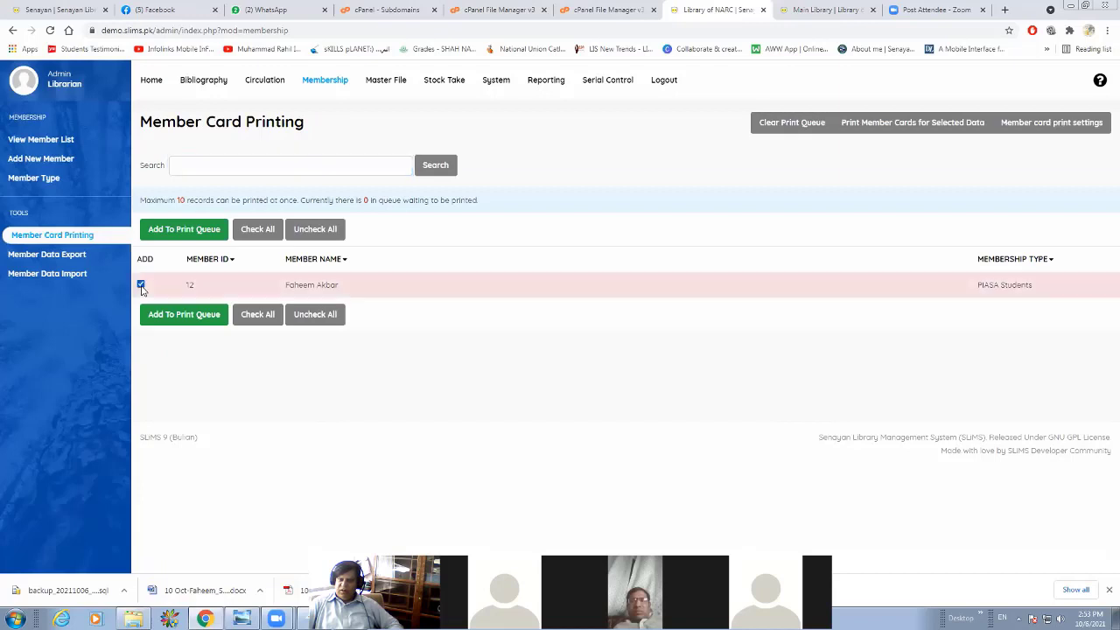
left_click(183, 233)
left_click(612, 97)
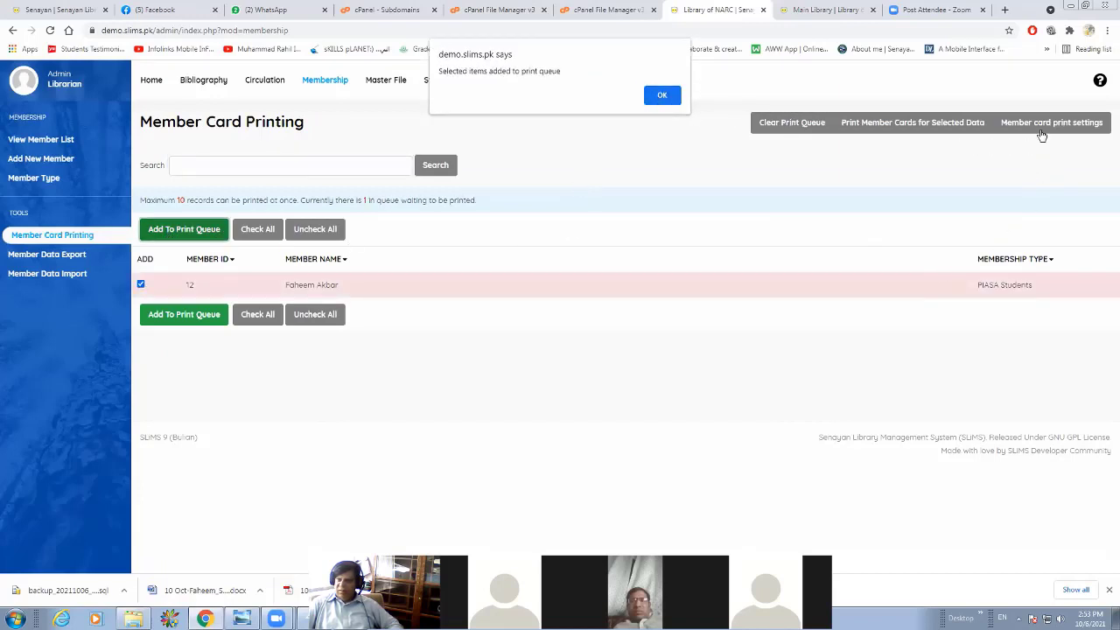
left_click(912, 122)
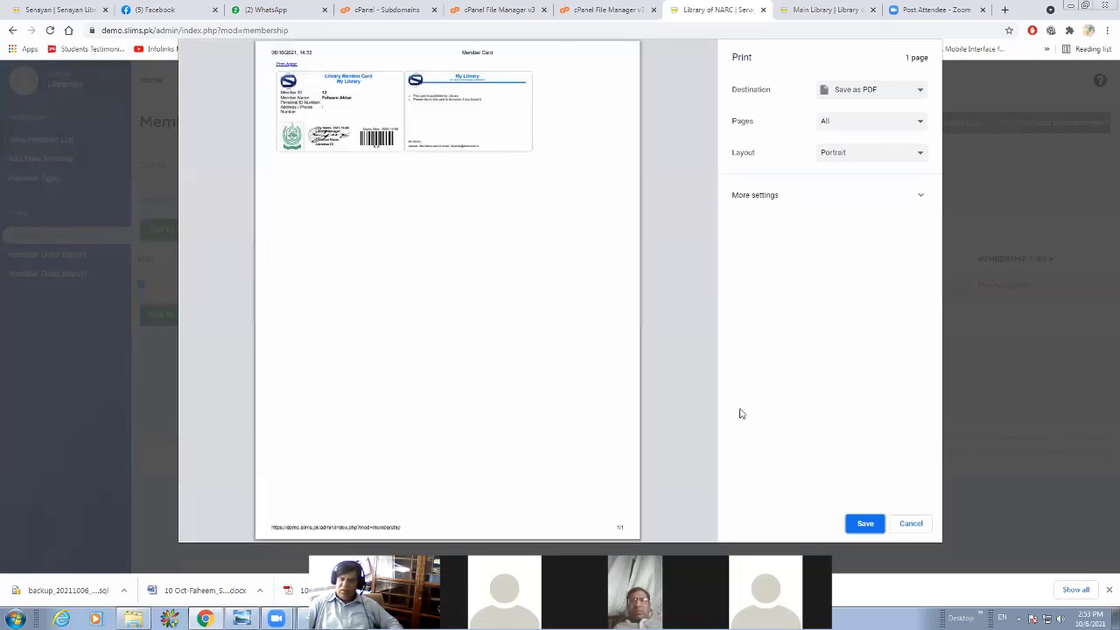
Cancel the member card print, close the card preview and return to the member list.
left_click(911, 523)
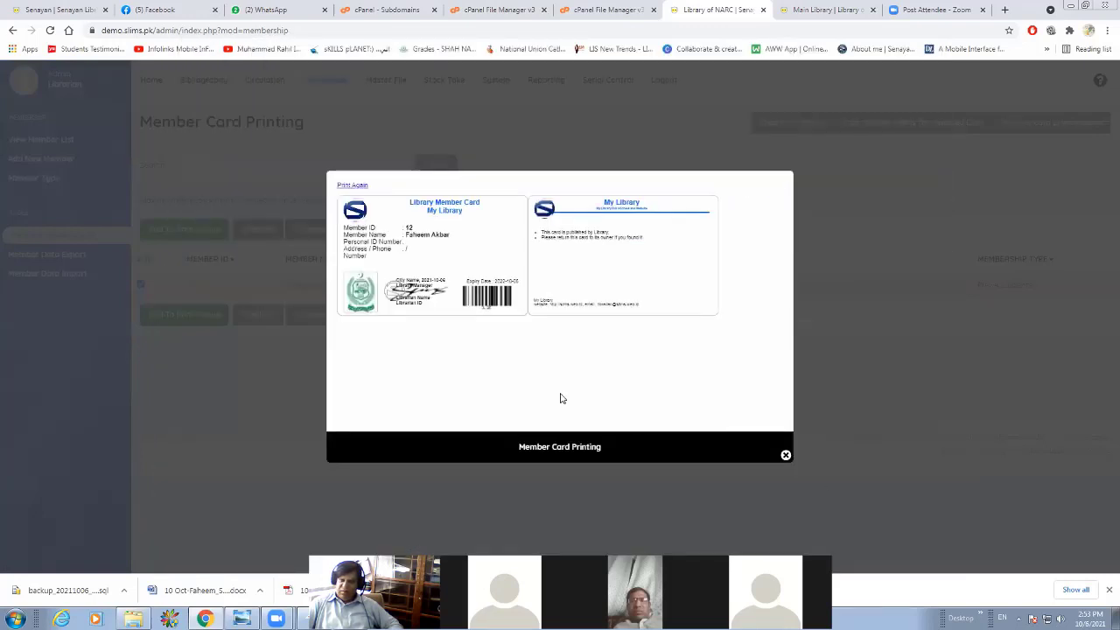
left_click(784, 455)
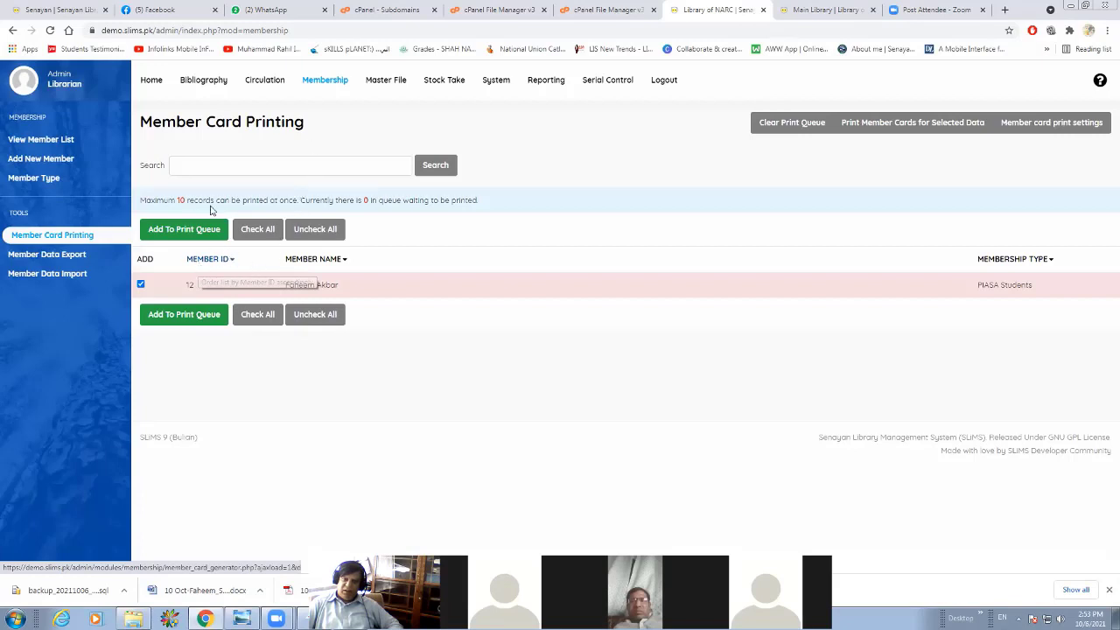
left_click(33, 141)
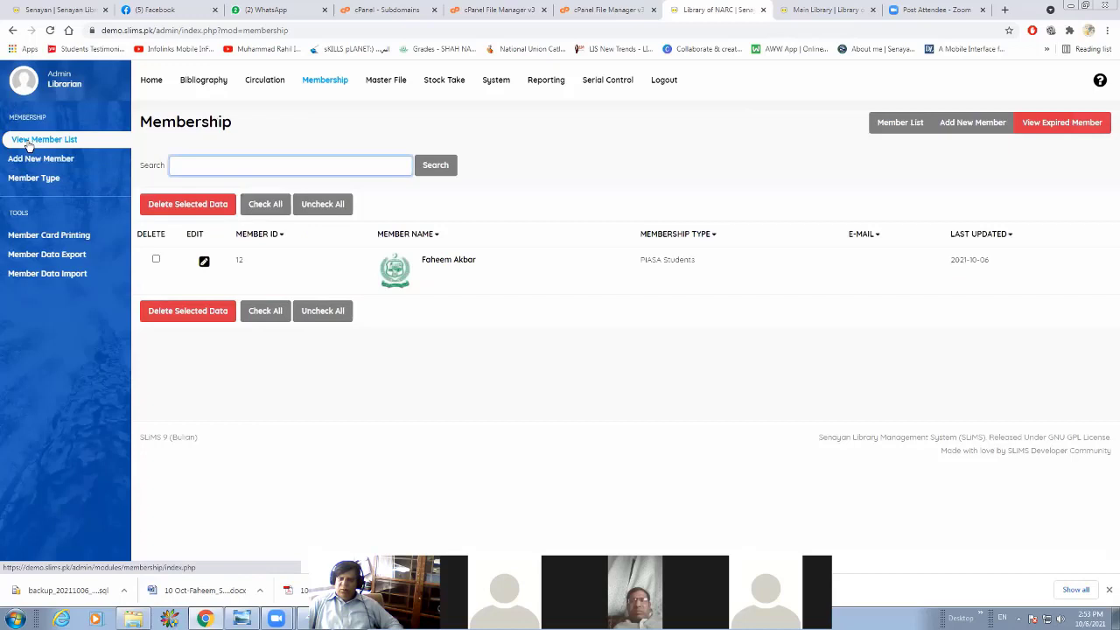
Start a circulation transaction for the newly registered member using the member's ID.
left_click(274, 86)
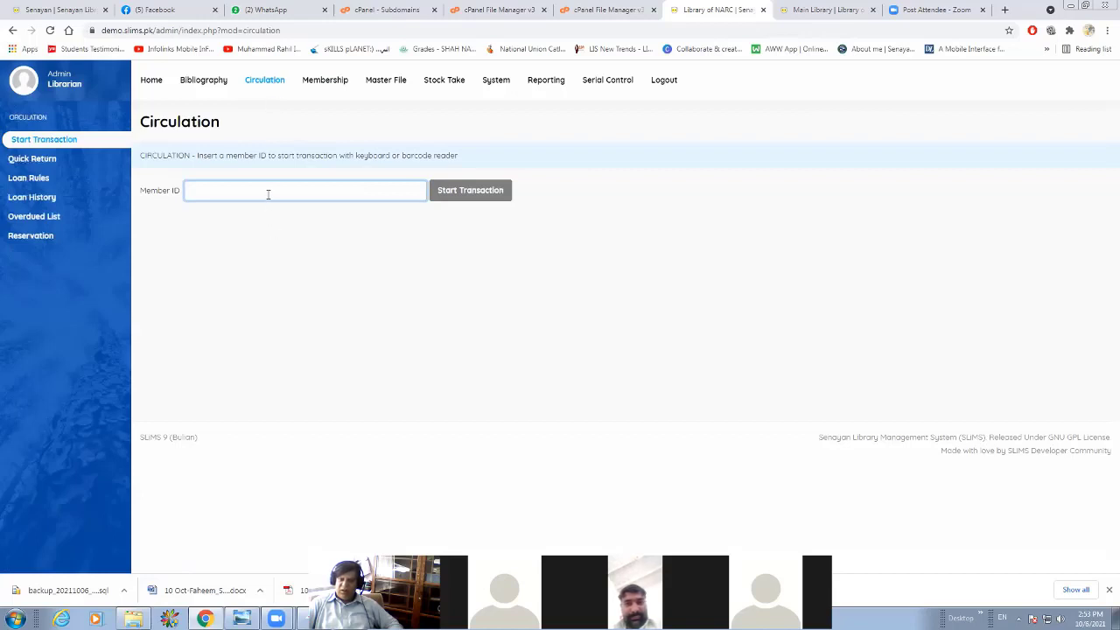
type("12")
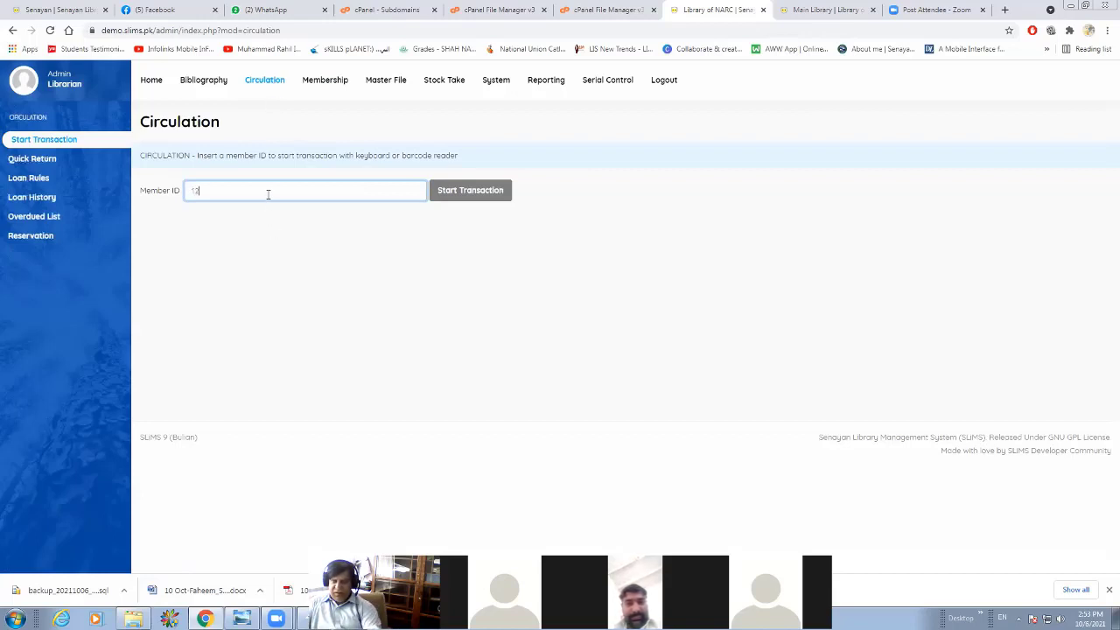
key("Return")
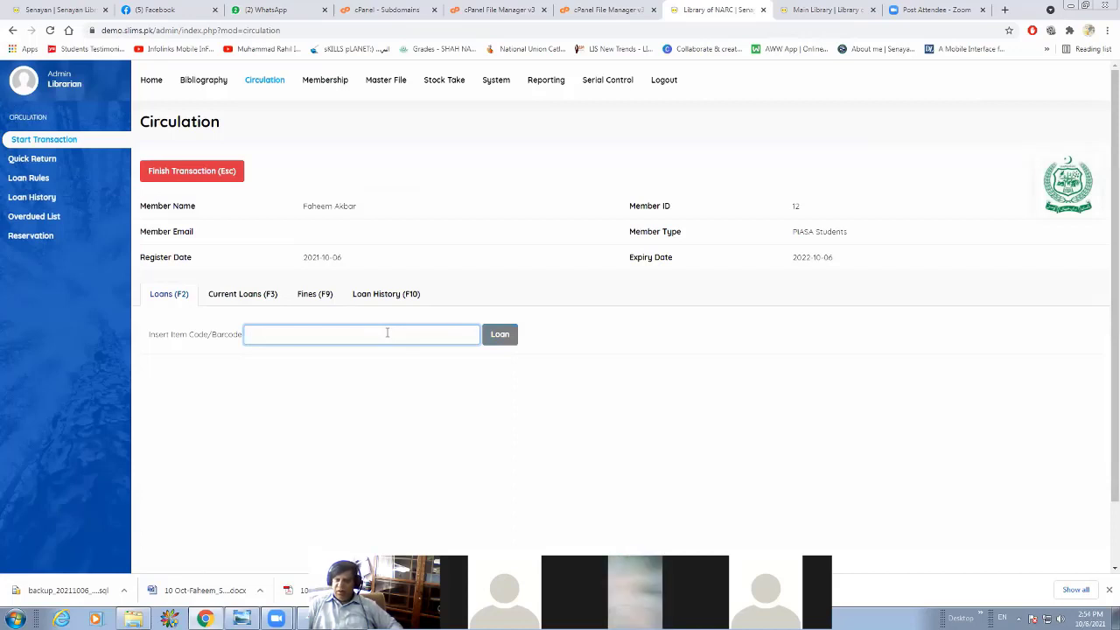
Try to loan the item with code 1234 to the member.
type("123")
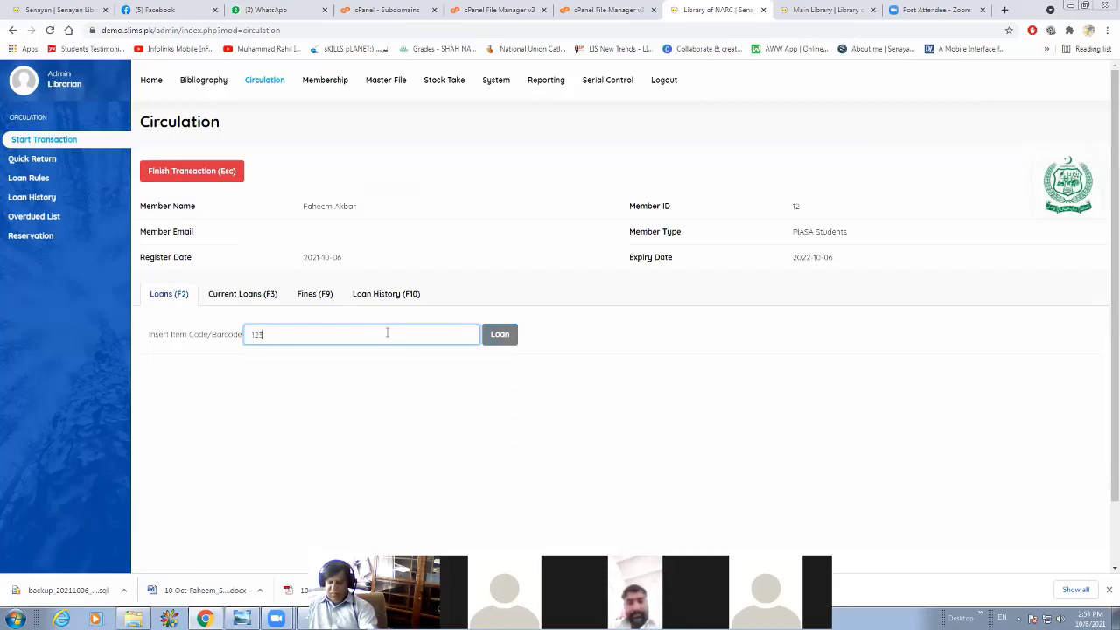
type("4")
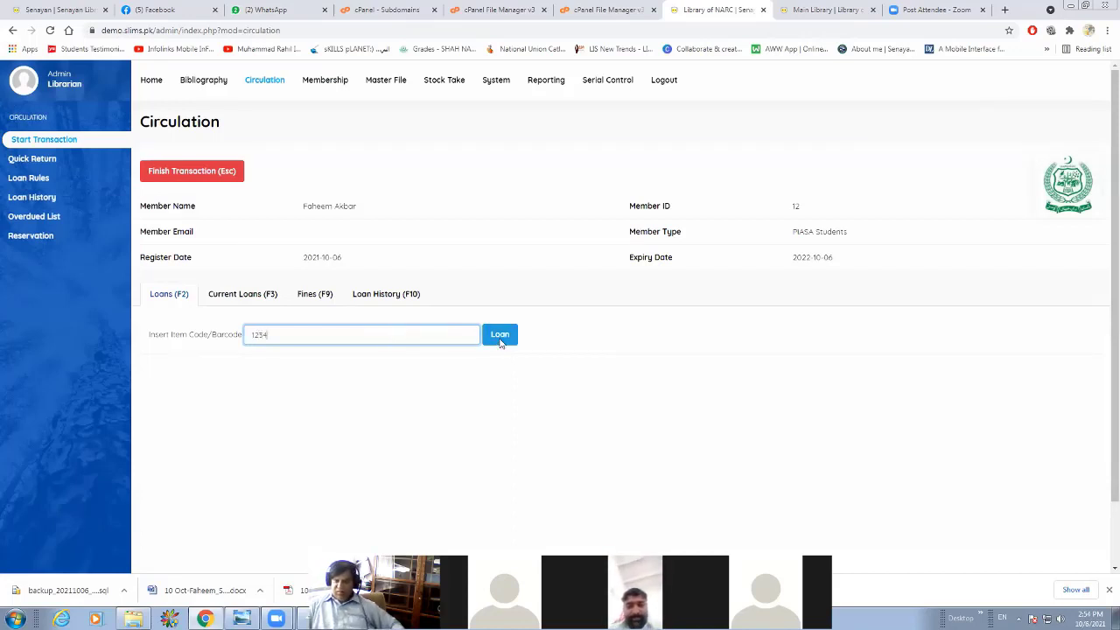
left_click(501, 339)
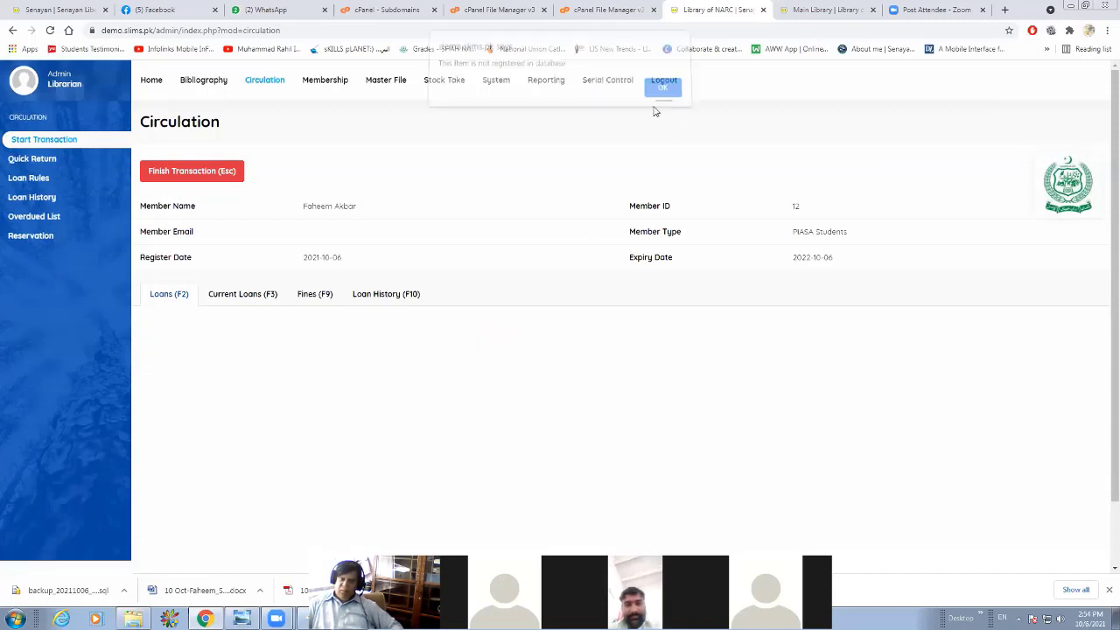
Look up the copy's item code in the bibliographic record of "Irrigation and Hydraulic structure".
left_click(193, 82)
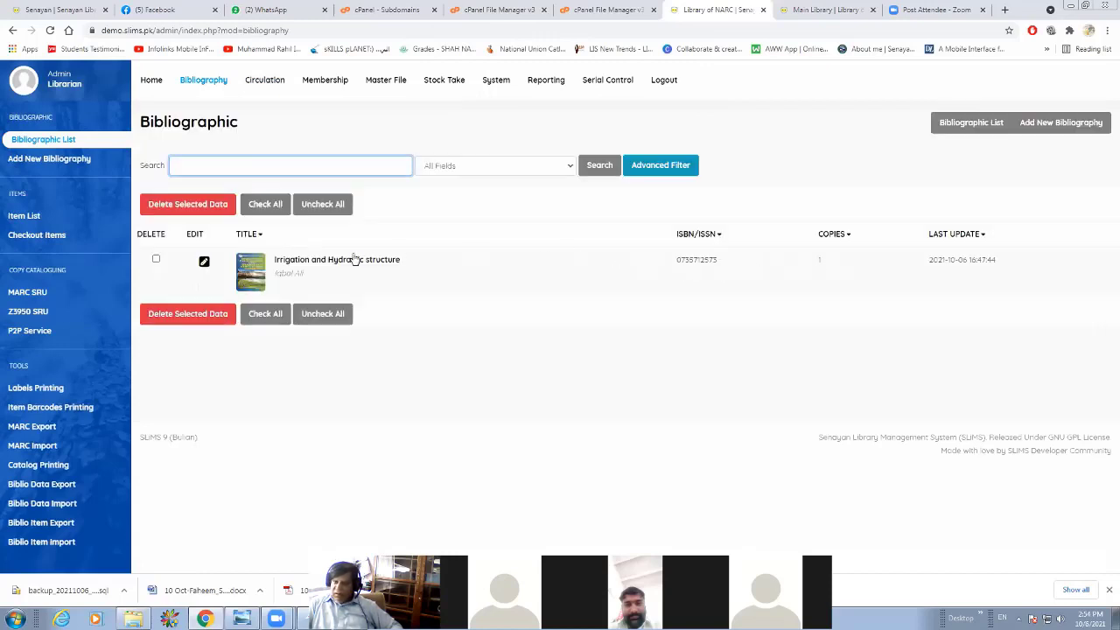
left_click(302, 263)
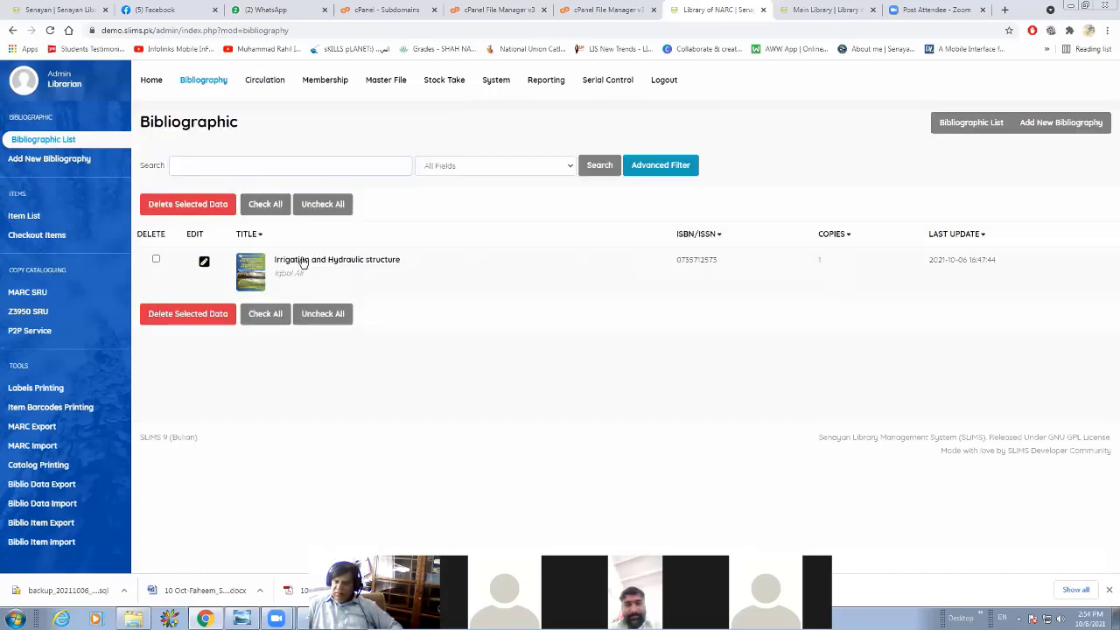
left_click(245, 266)
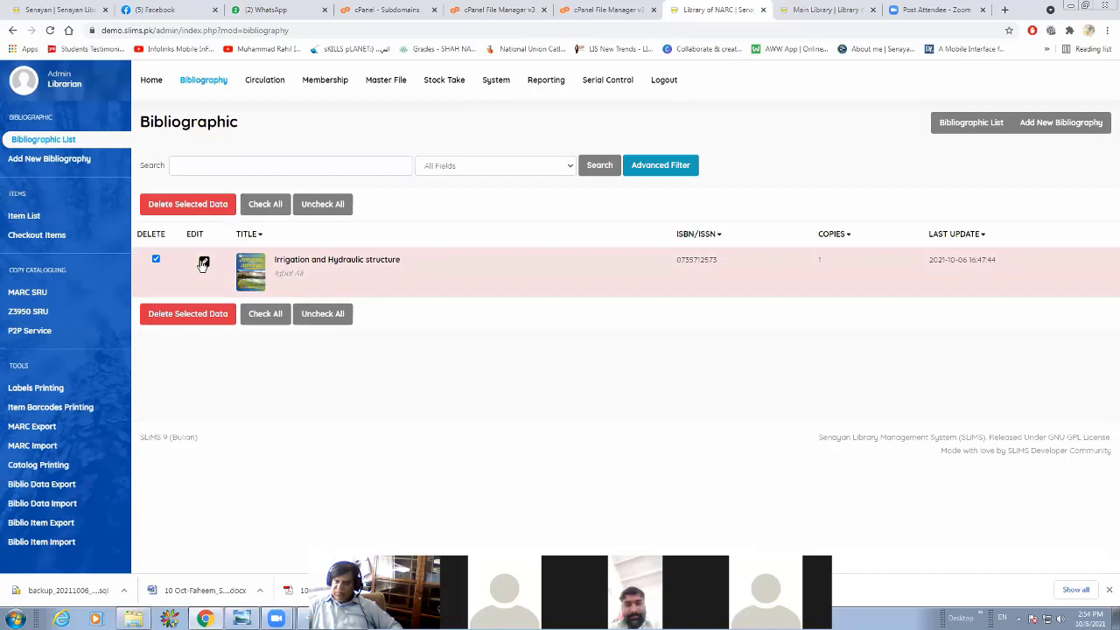
left_click(203, 264)
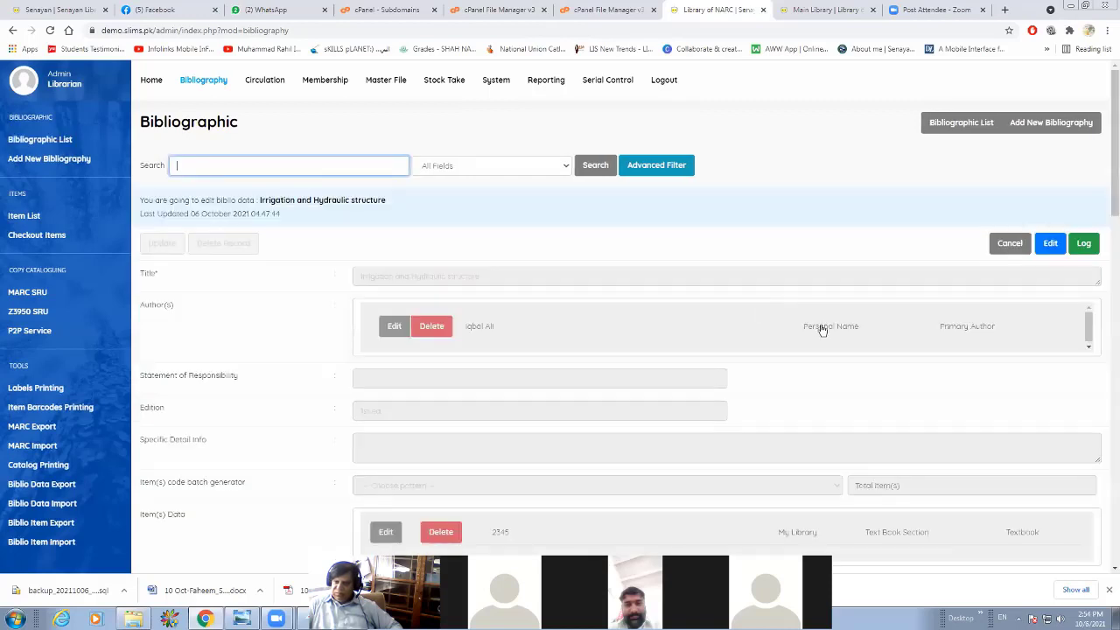
scroll(534, 362, "down", 2)
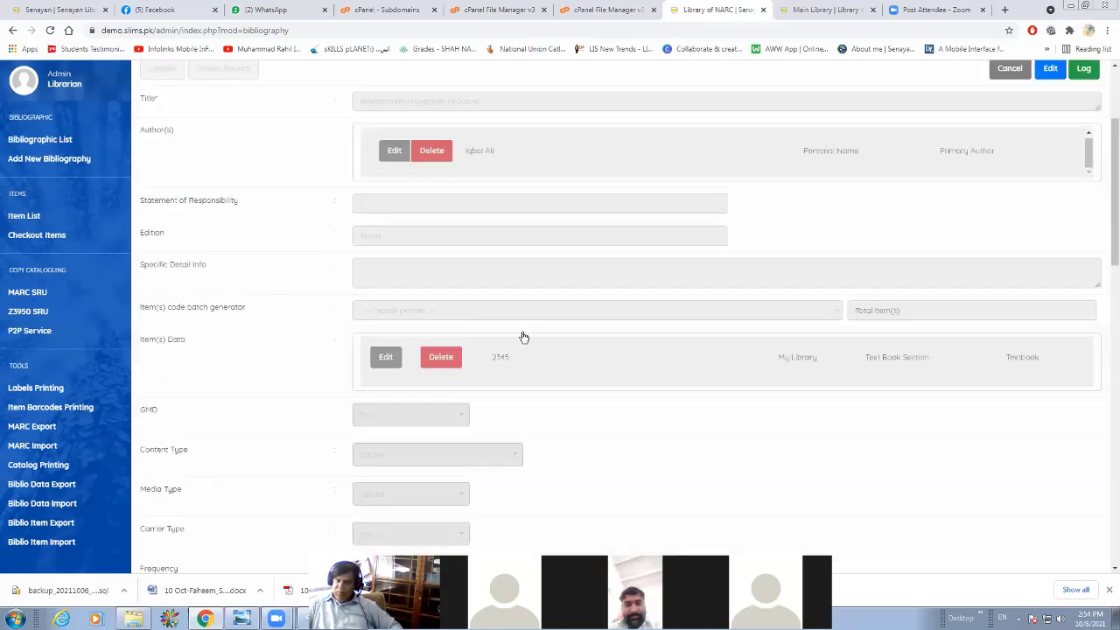
scroll(292, 140, "up", 2)
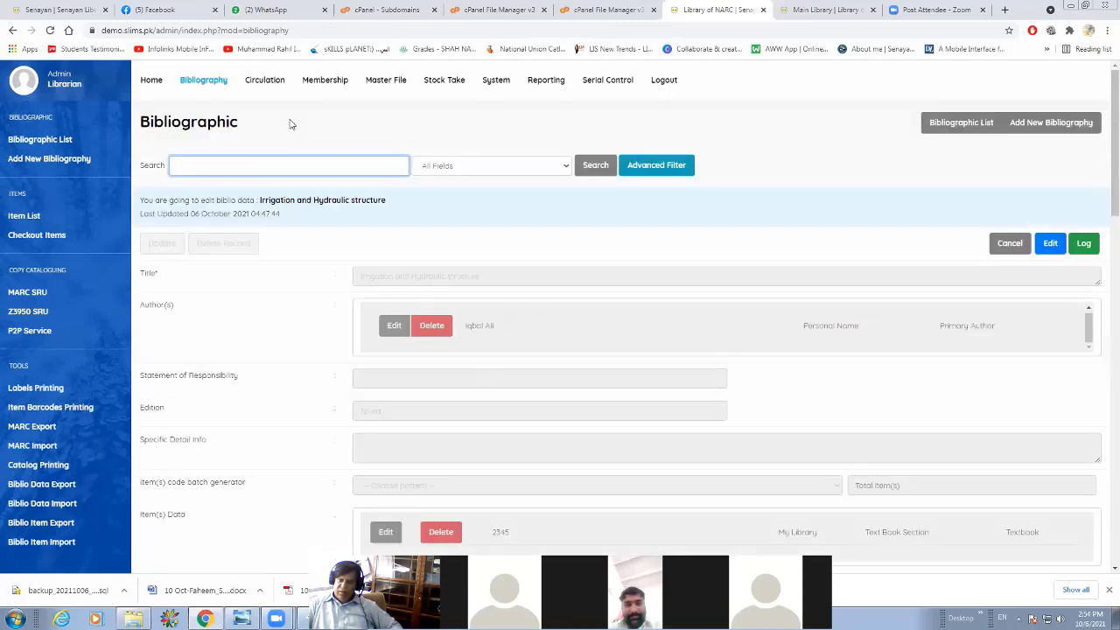
Loan item 2345 to the member in Circulation and finish the transaction.
left_click(260, 83)
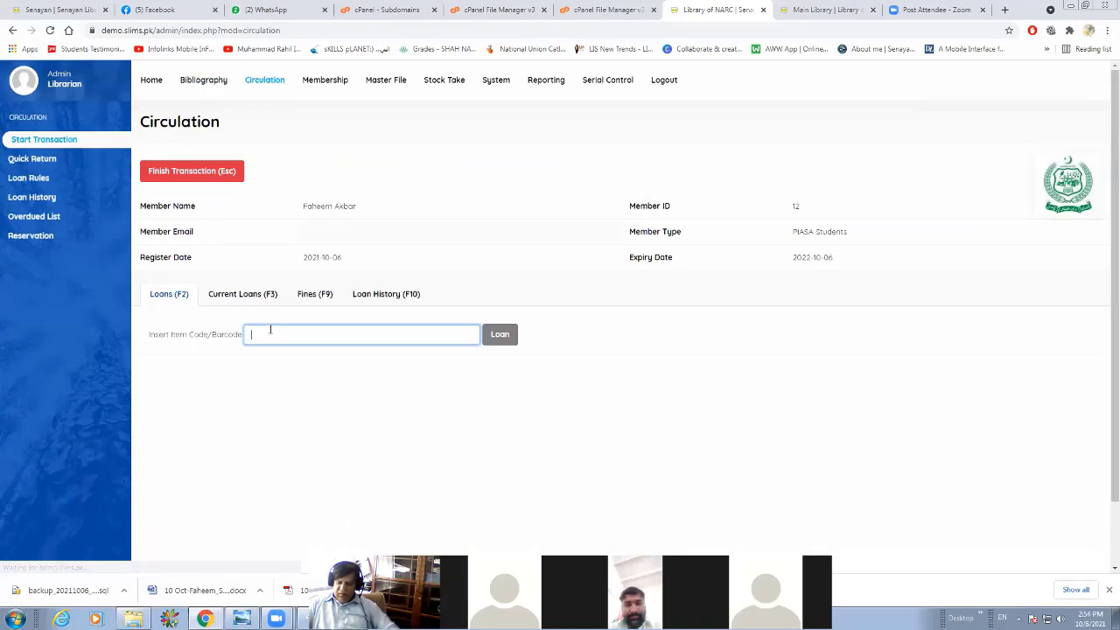
type("234")
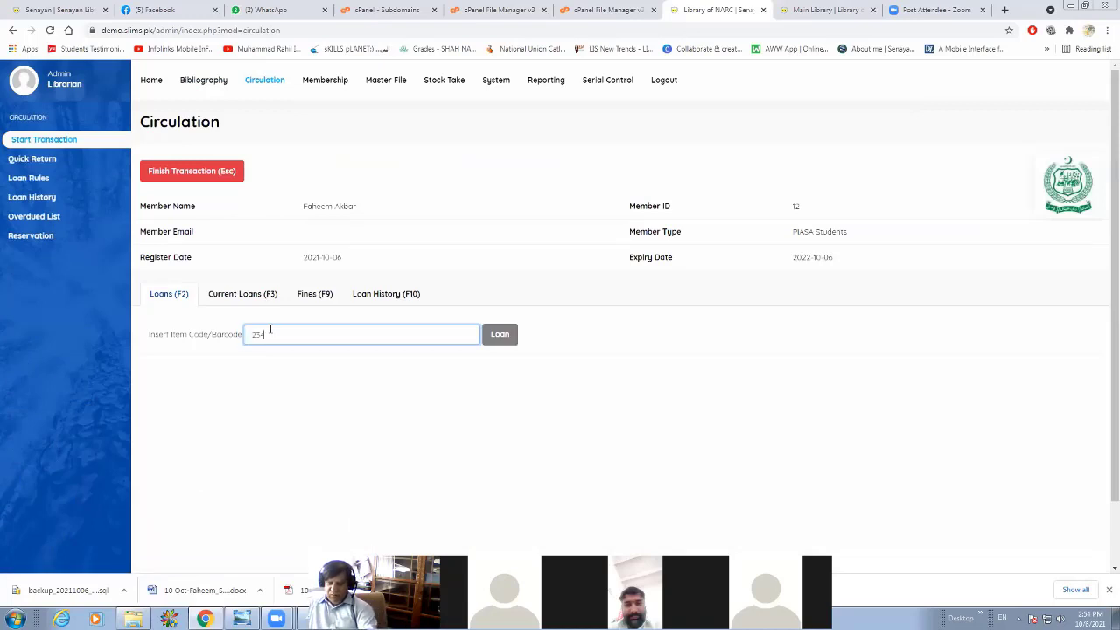
type("5")
left_click(498, 337)
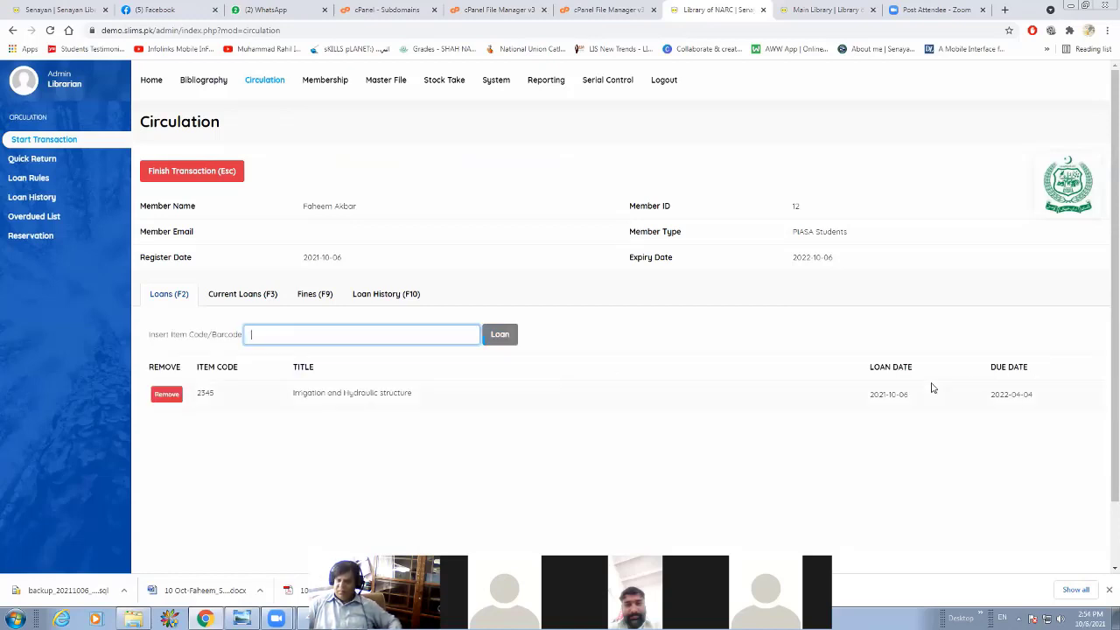
left_click(210, 173)
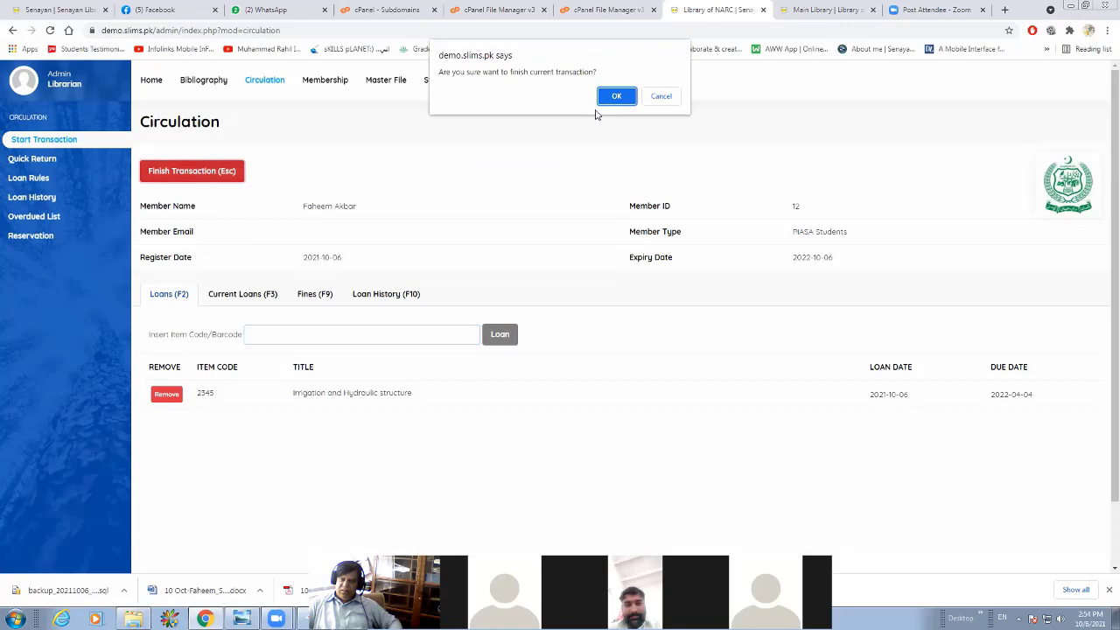
left_click(615, 96)
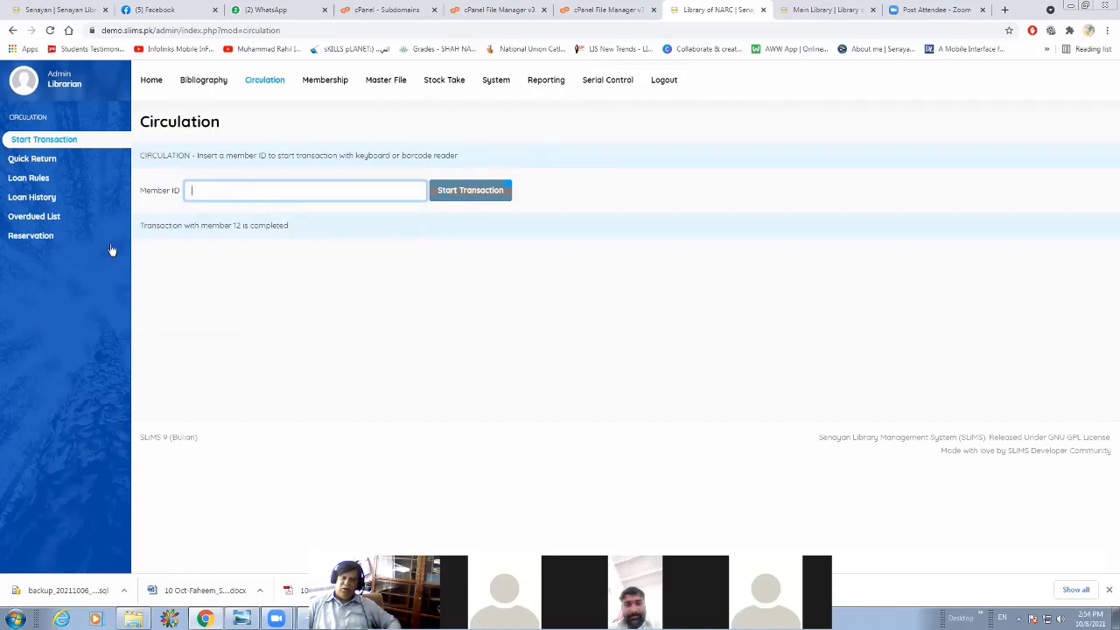
Check the book's loan status in the loan history and search the loan rules for 2345.
left_click(54, 201)
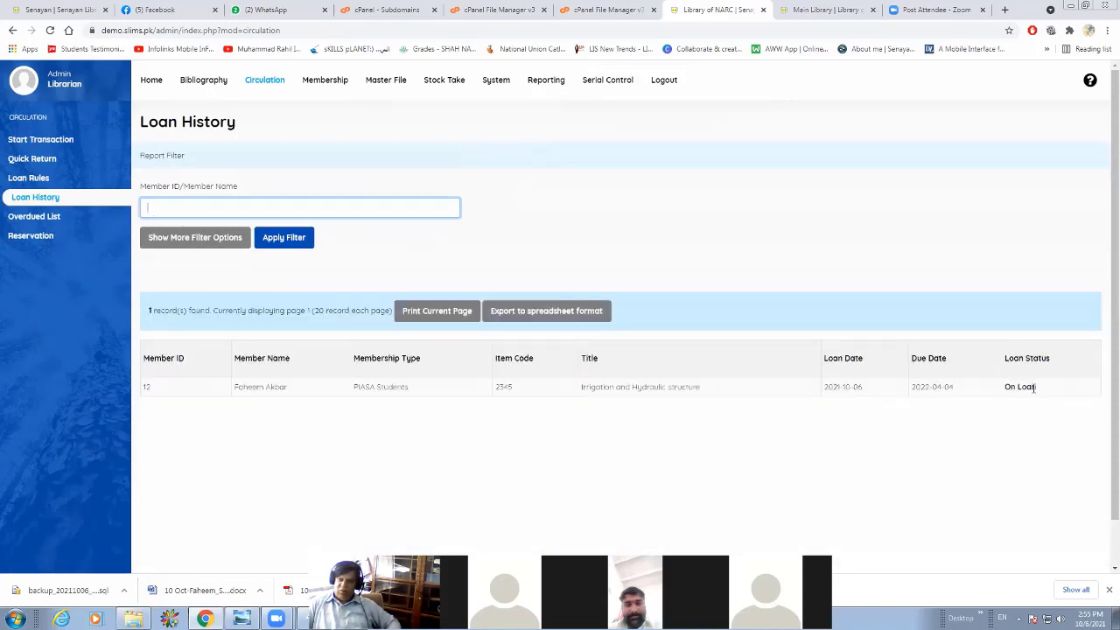
left_click_drag(1005, 387, 1038, 388)
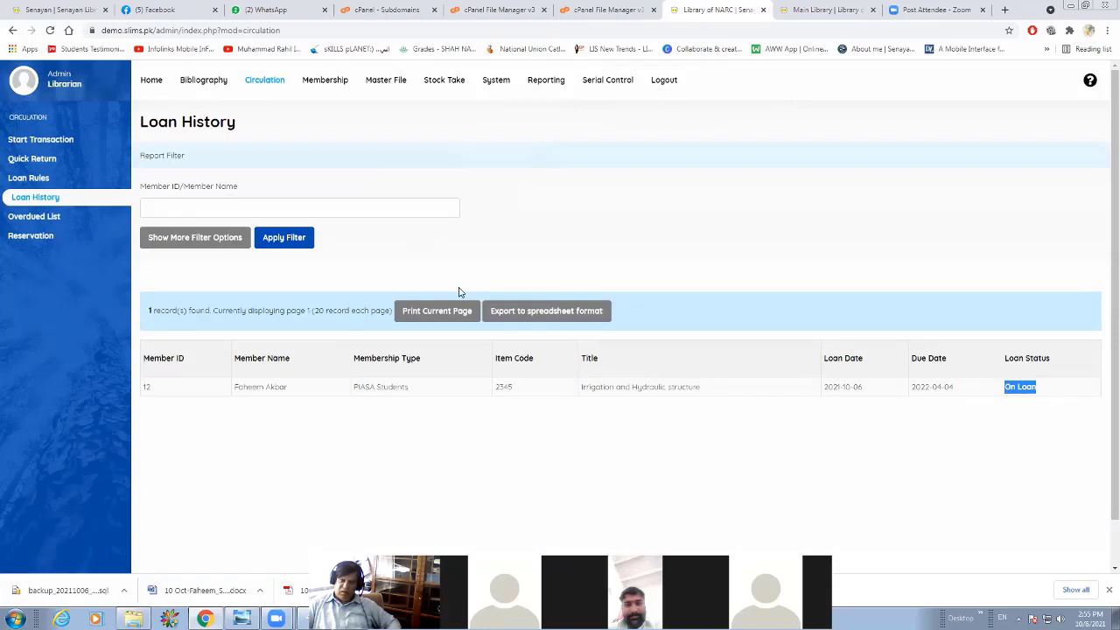
left_click(49, 178)
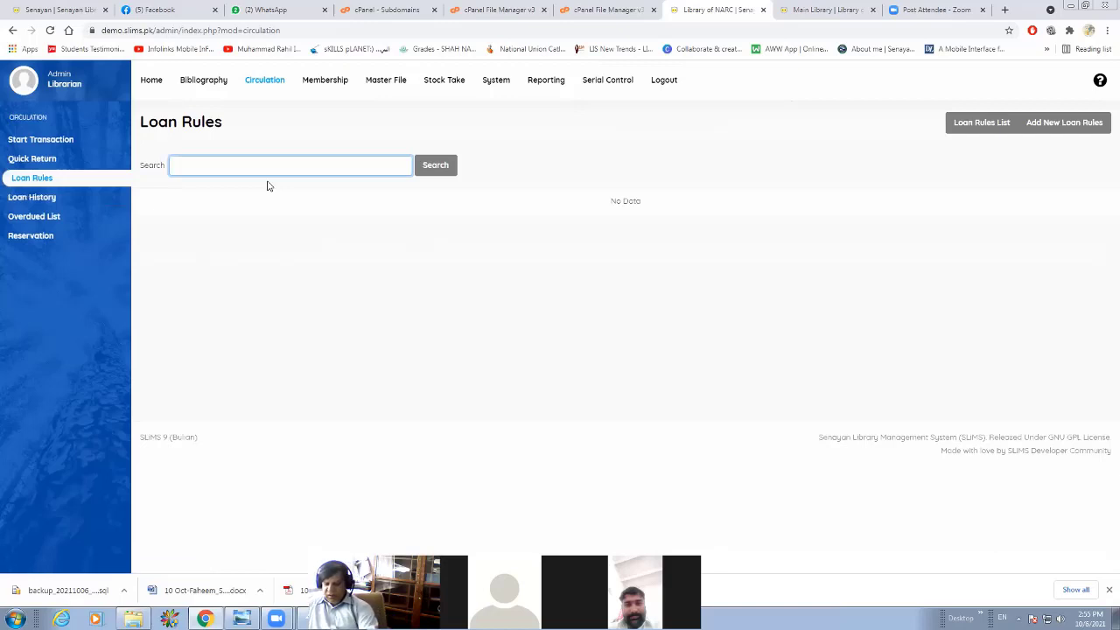
type("2345")
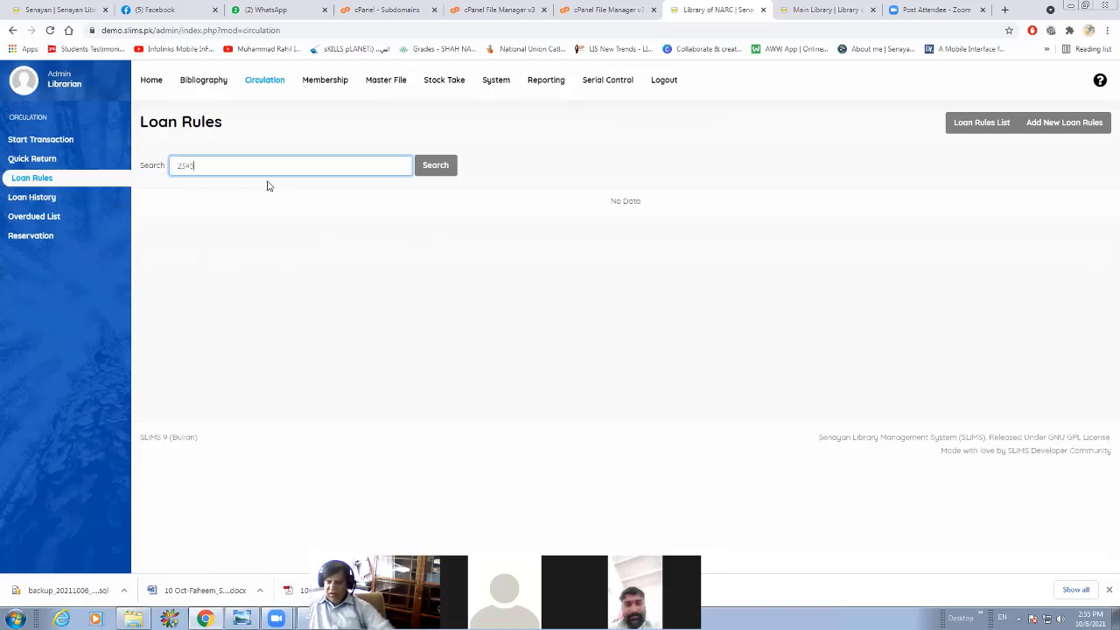
left_click(432, 169)
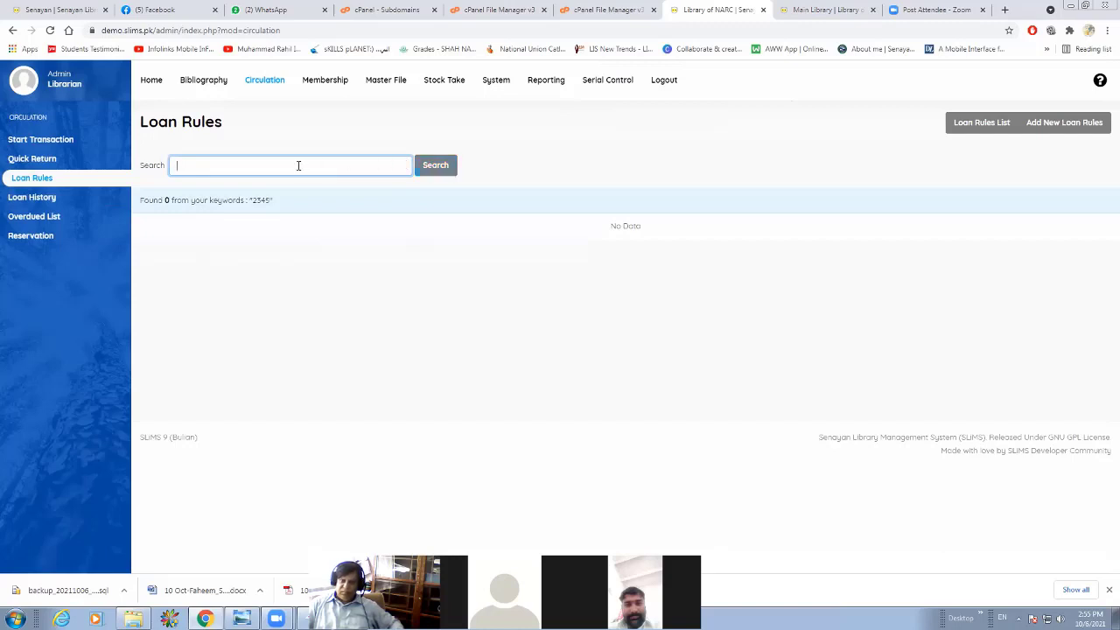
Return item 2345 with Quick Return and check its status in the loan history.
left_click(52, 161)
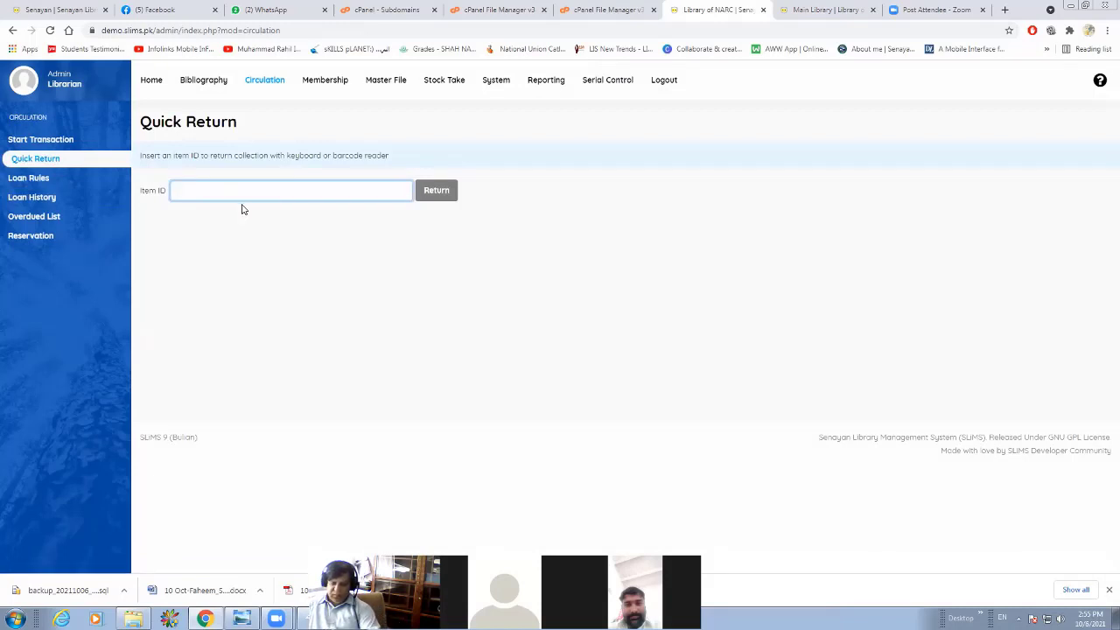
type("2345")
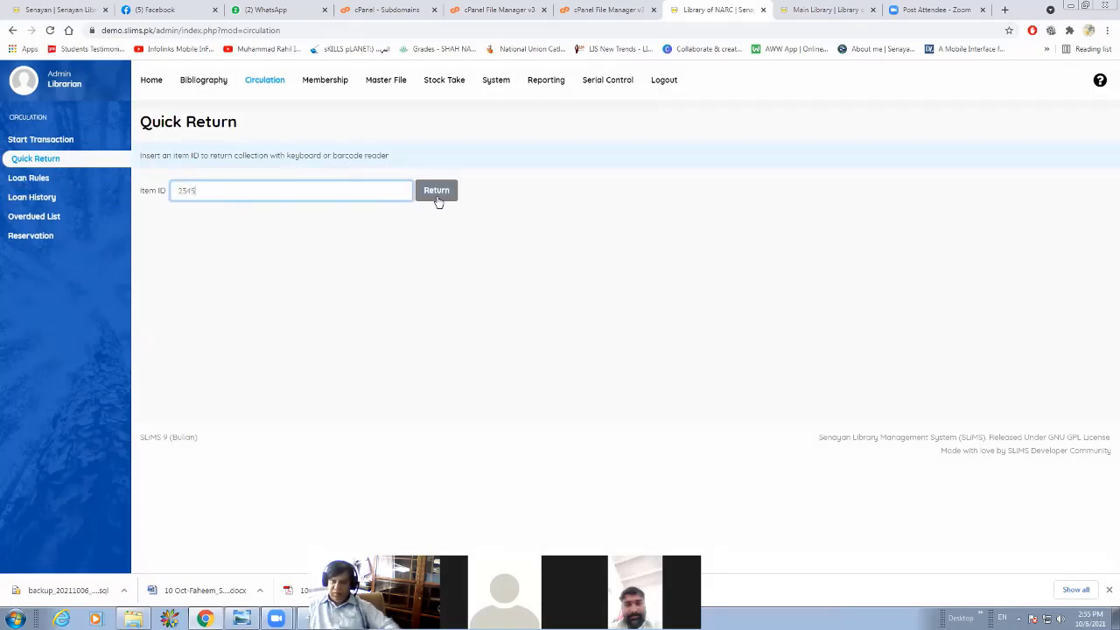
left_click(437, 199)
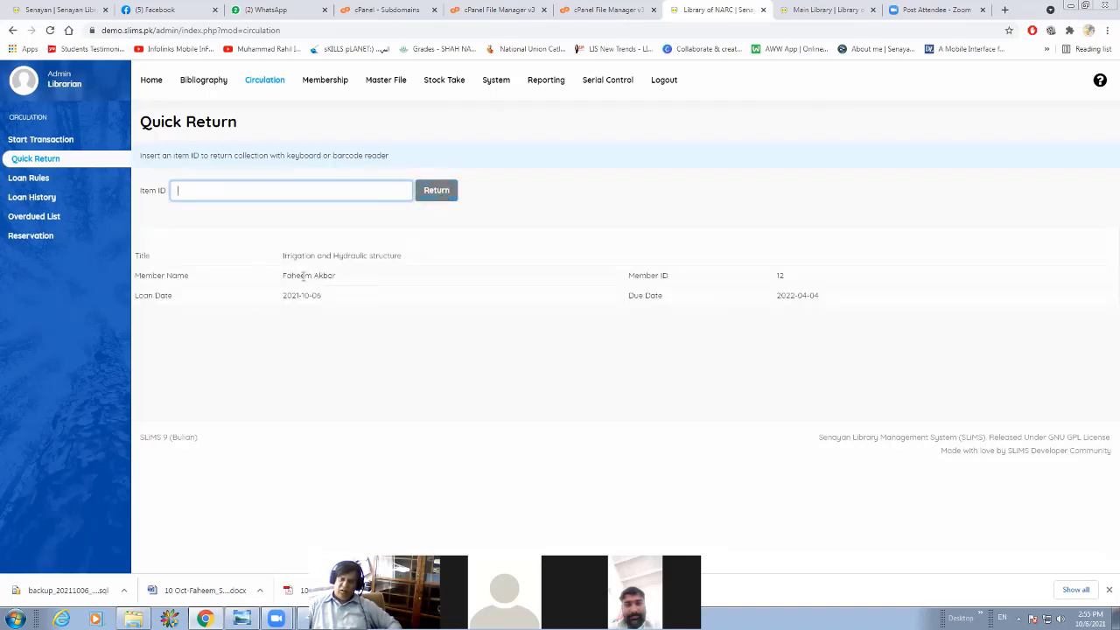
left_click(33, 197)
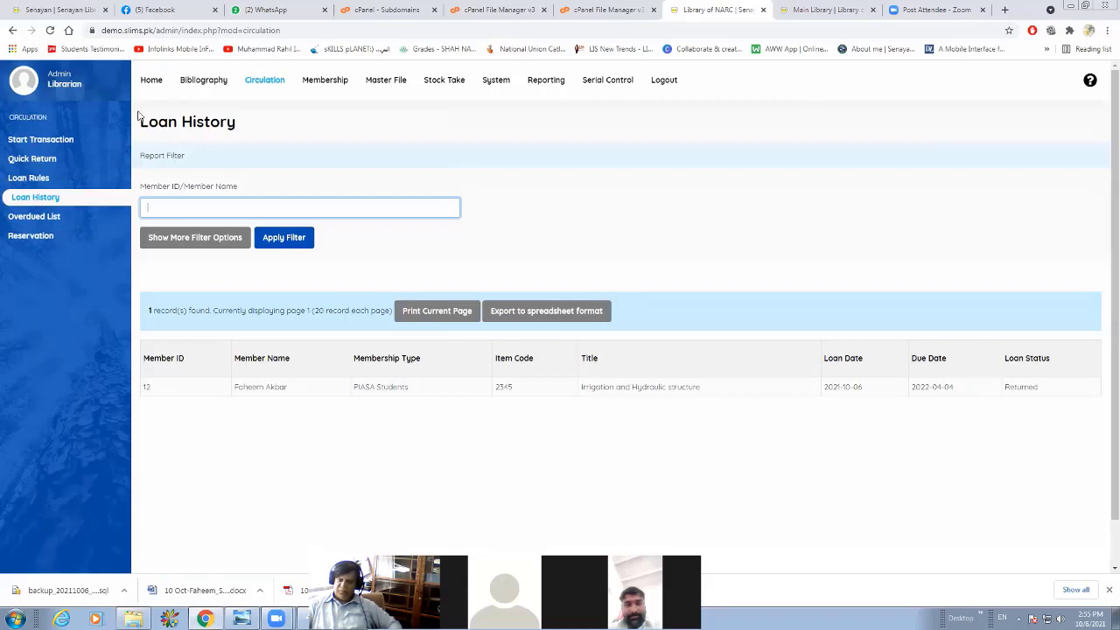
Review the transaction statistics on the administration home page and reload the public catalogue at demo.slims.pk.
left_click(152, 80)
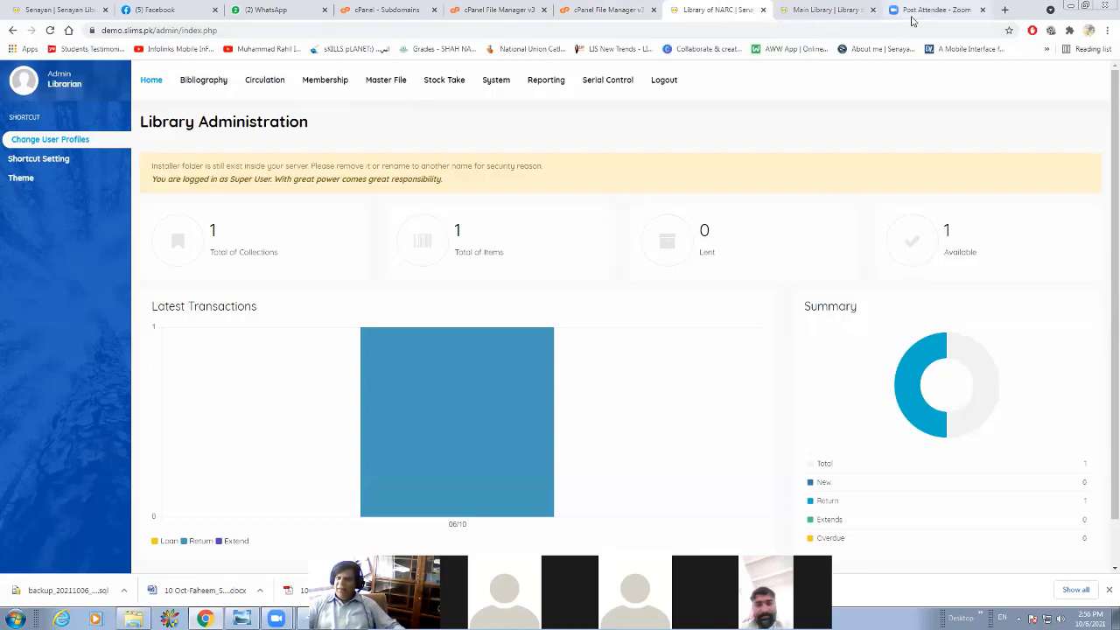
left_click(827, 10)
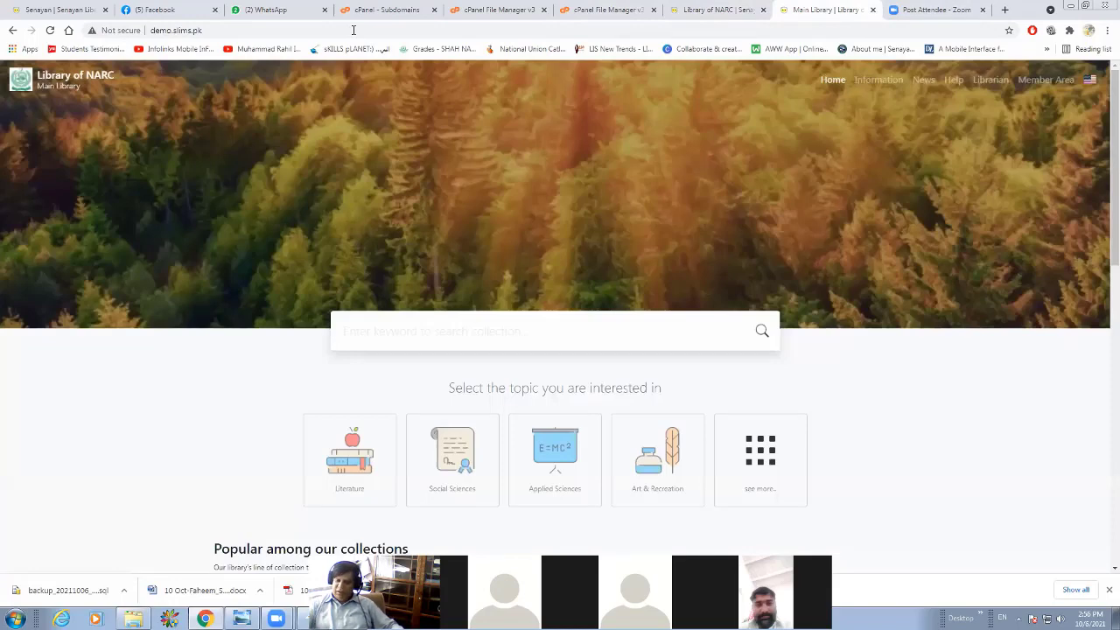
left_click(354, 30)
key("Return")
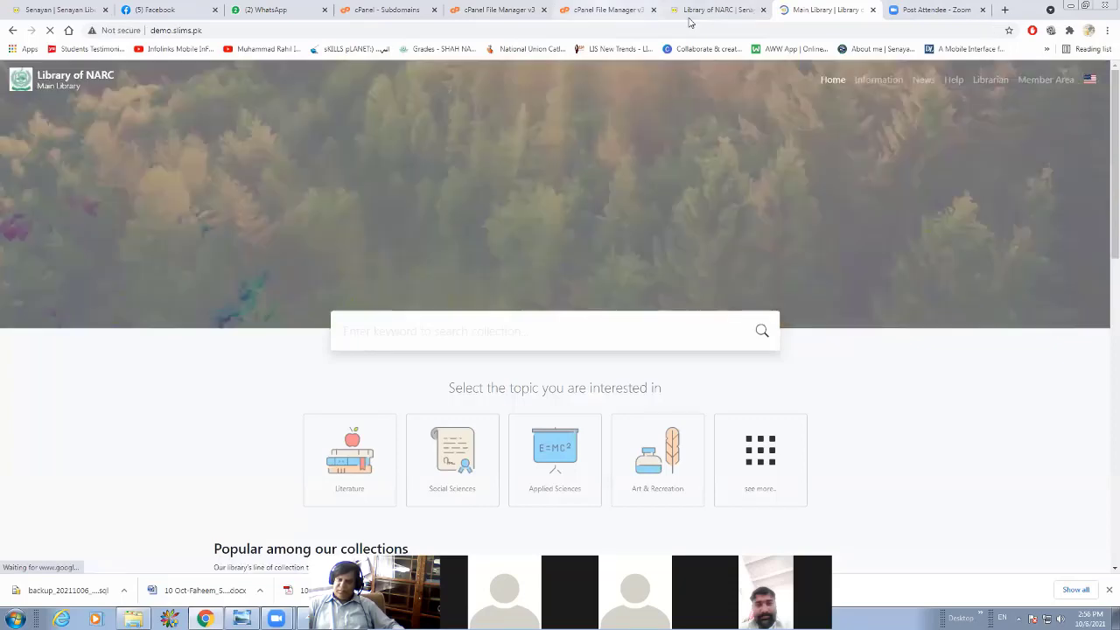
Switch to cPanel, check the slims9_bulian-9.4.2.zip upload to demo2.slims.pk, and return to the File Manager.
left_click(572, 11)
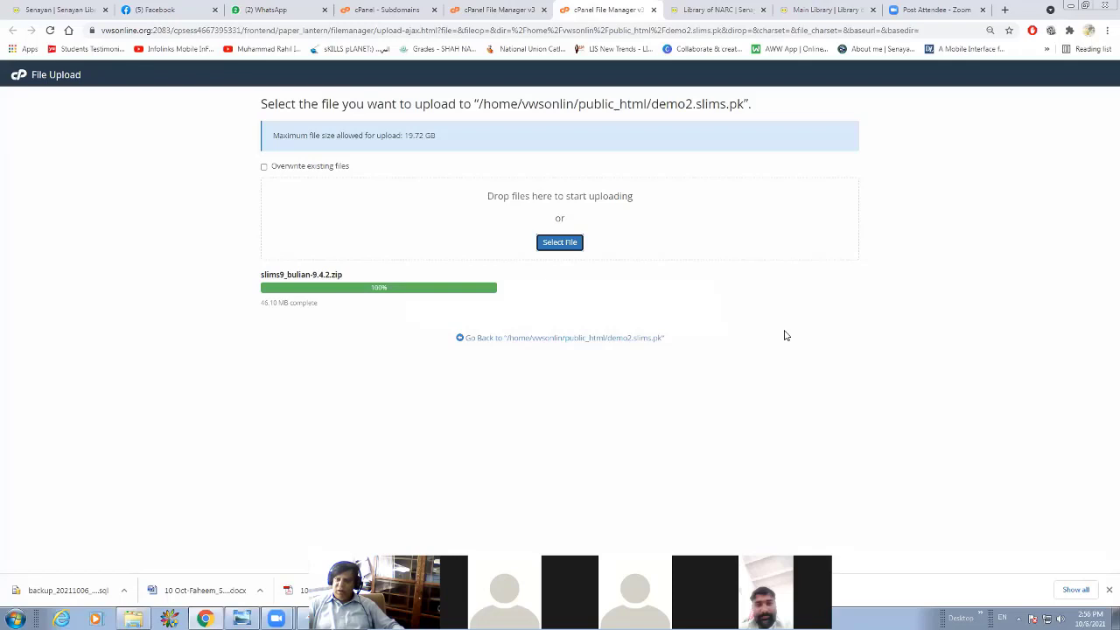
left_click(377, 280)
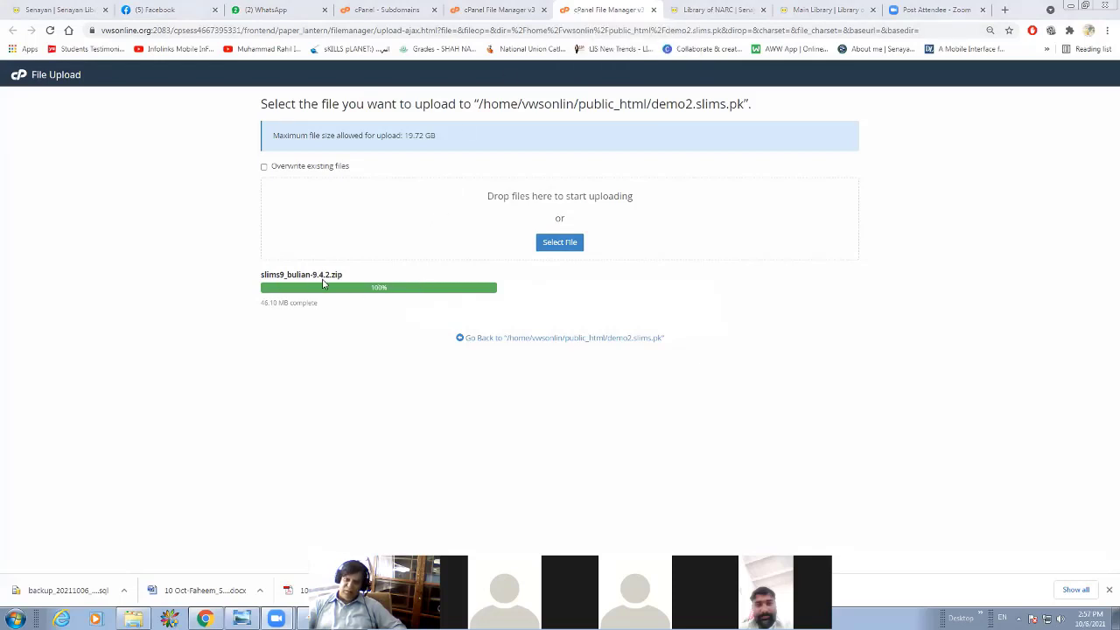
left_click(500, 10)
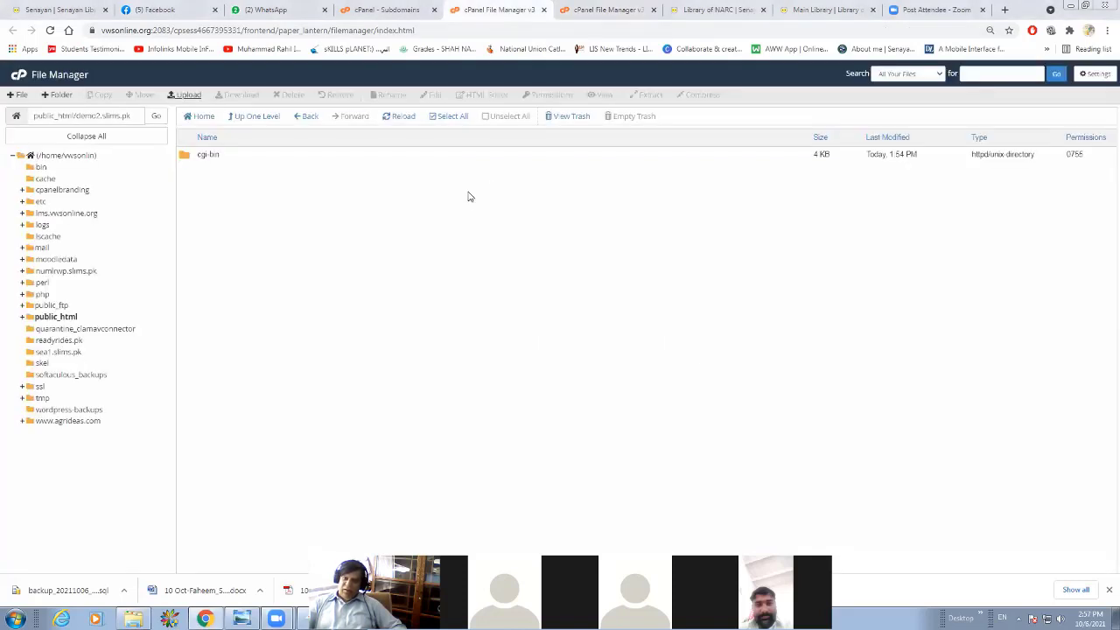
Refresh the demo2.slims.pk folder by going up to public_html and reopening it, and select slims9_bulian-9.4.2.zip.
left_click(229, 120)
left_click(231, 118)
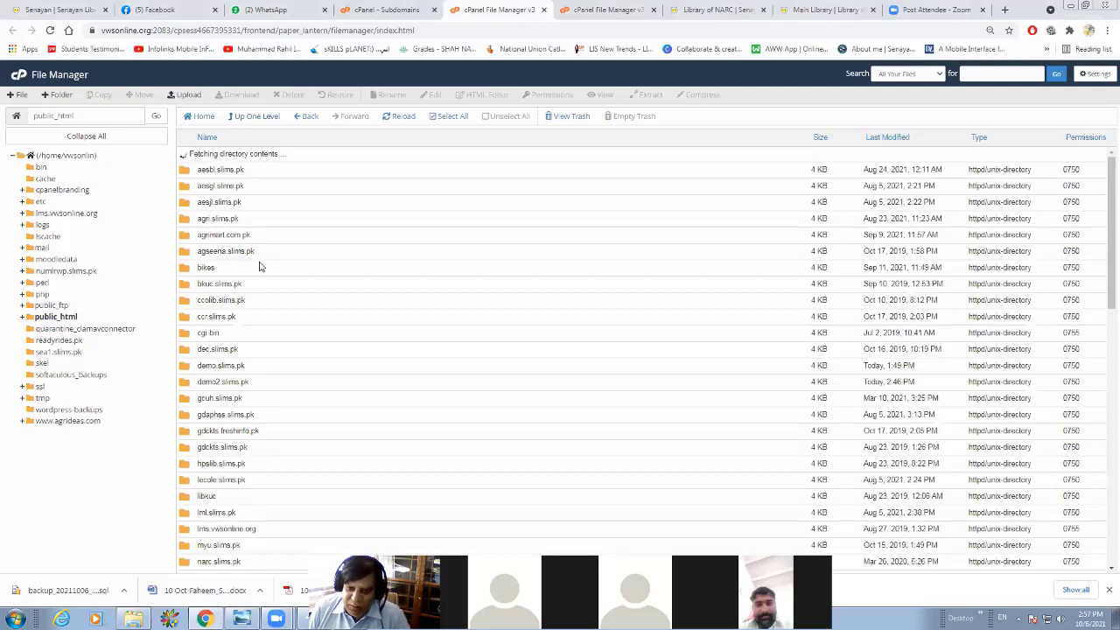
scroll(259, 267, "down", 3)
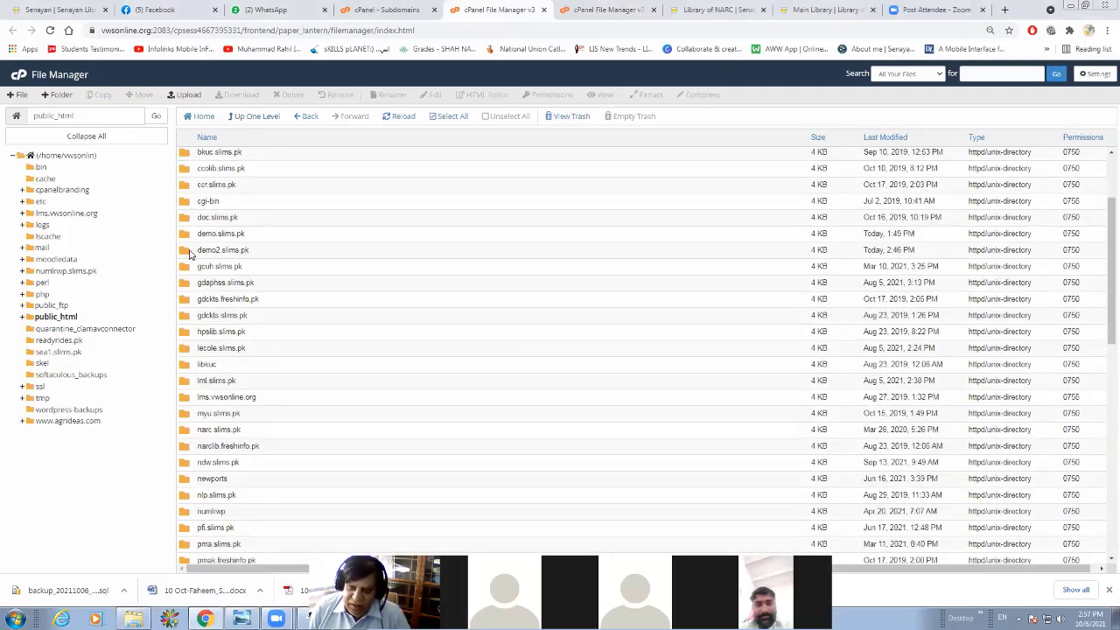
double_click(189, 253)
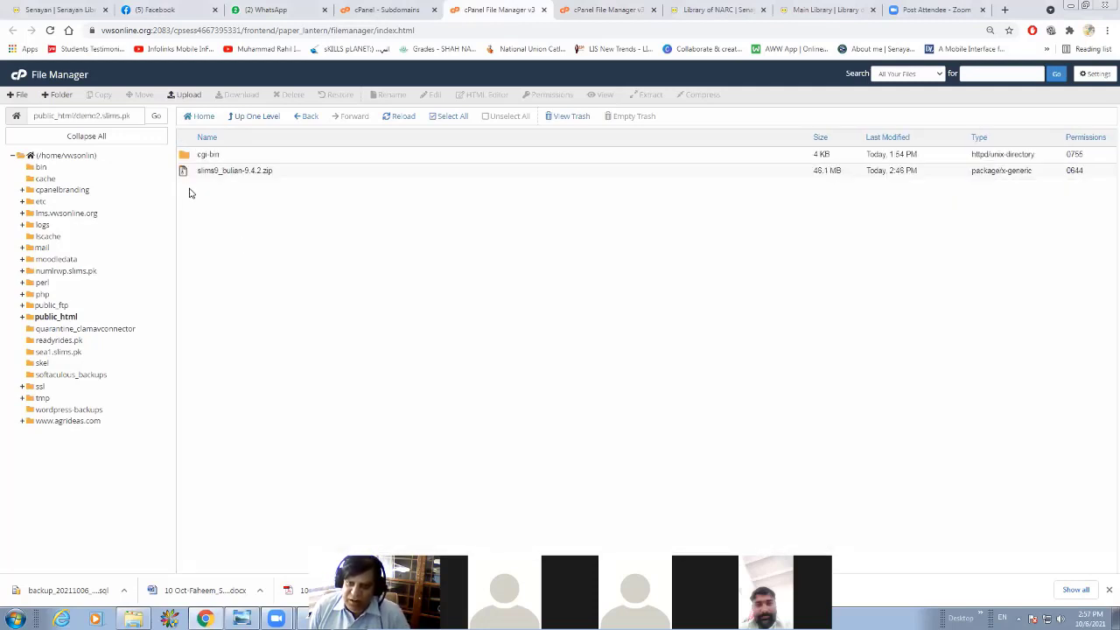
left_click(184, 173)
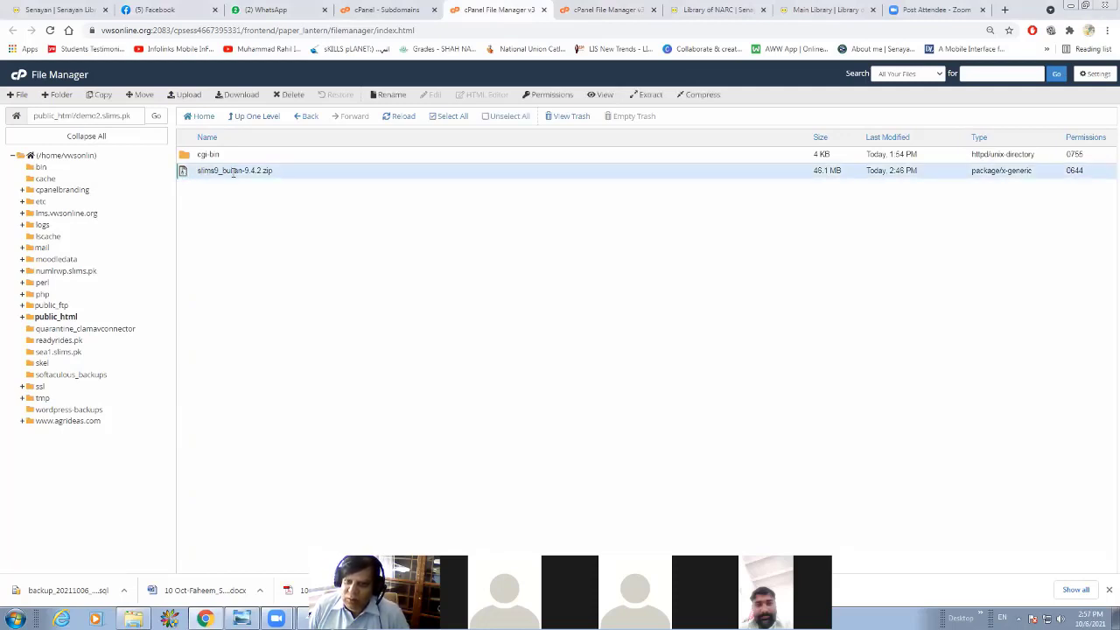
Move the cgi-bin folder in demo2.slims.pk to the trash.
left_click(184, 157)
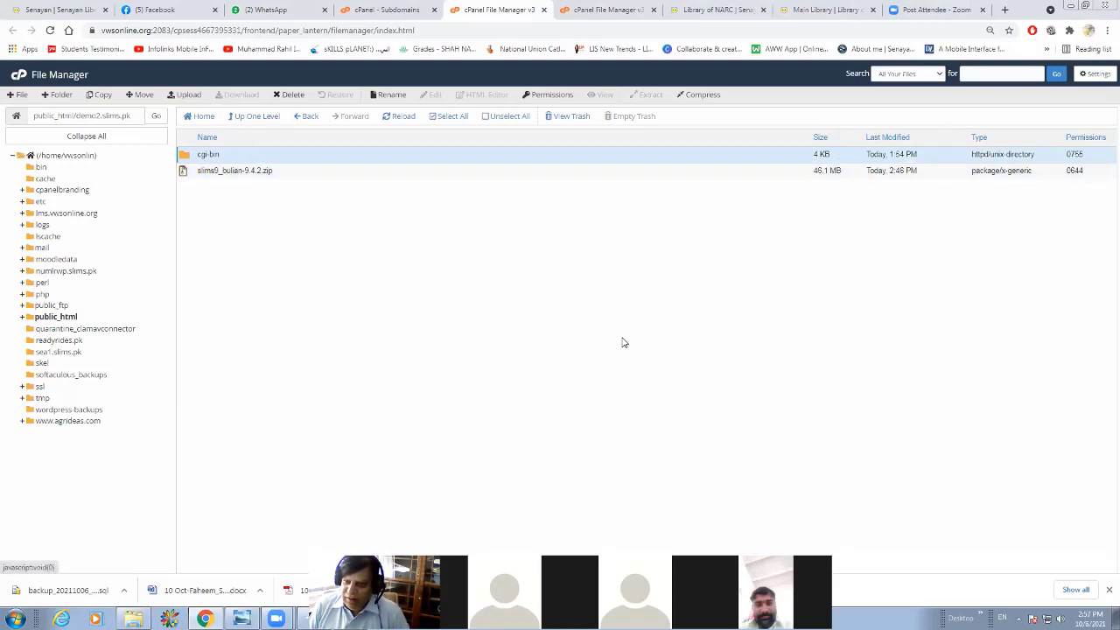
key("Delete")
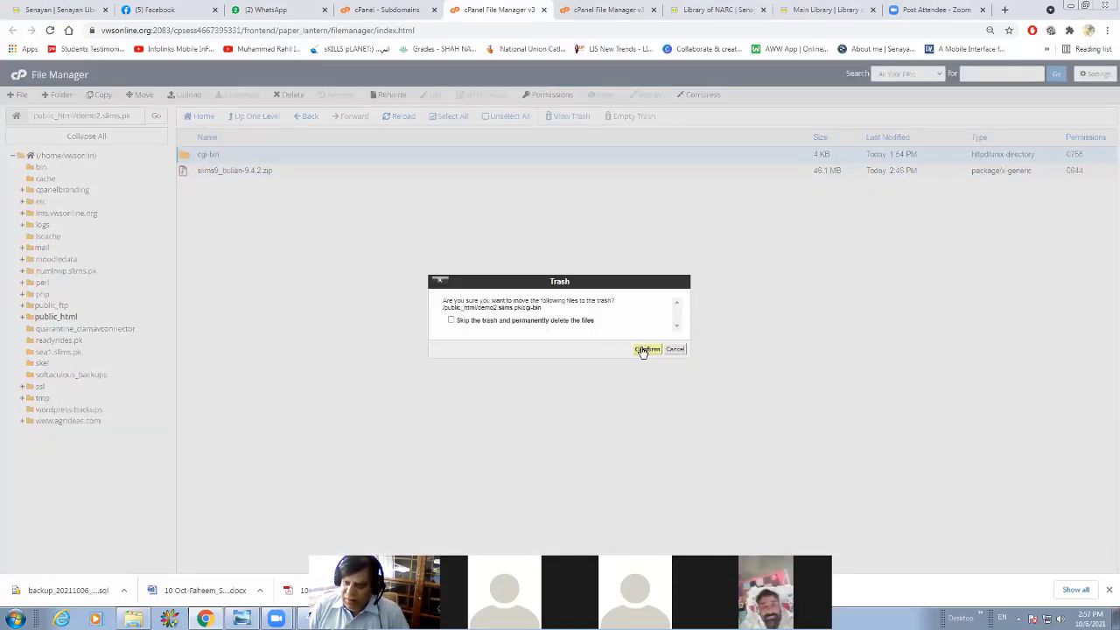
left_click(643, 351)
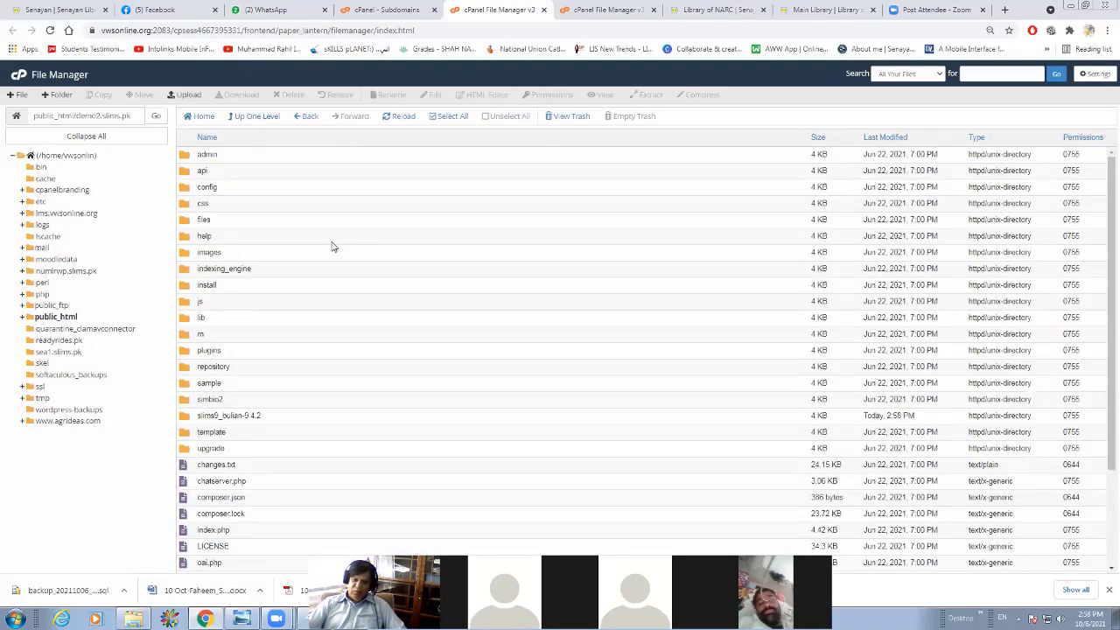
Look through the extracted SLiMS files in demo2.slims.pk and open the MySQL Databases page in cPanel.
scroll(333, 247, "down", 2)
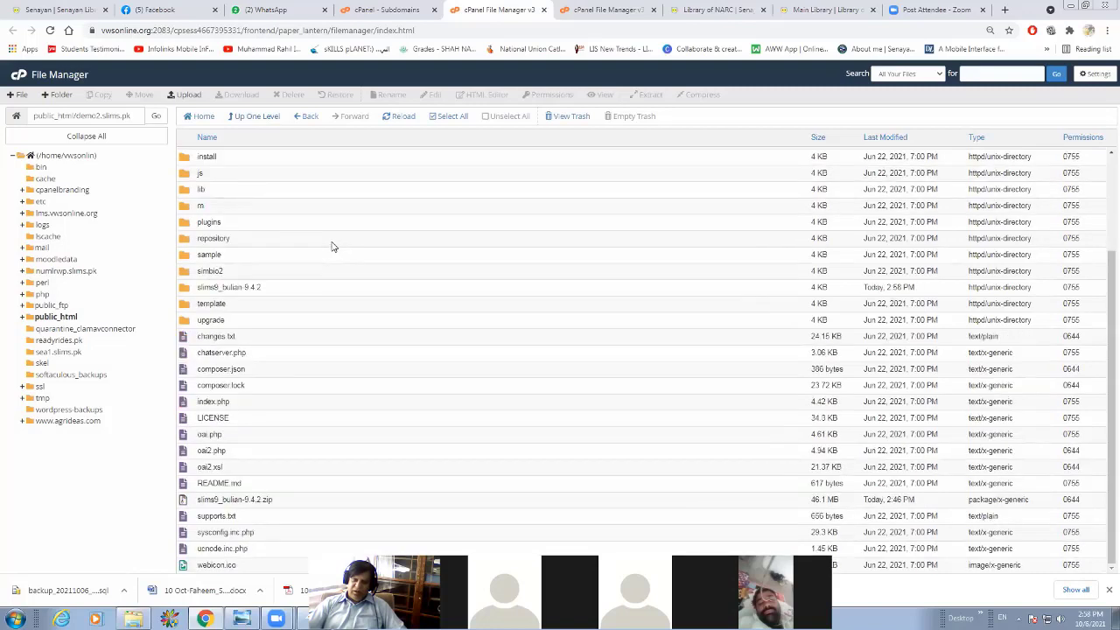
scroll(332, 246, "up", 2)
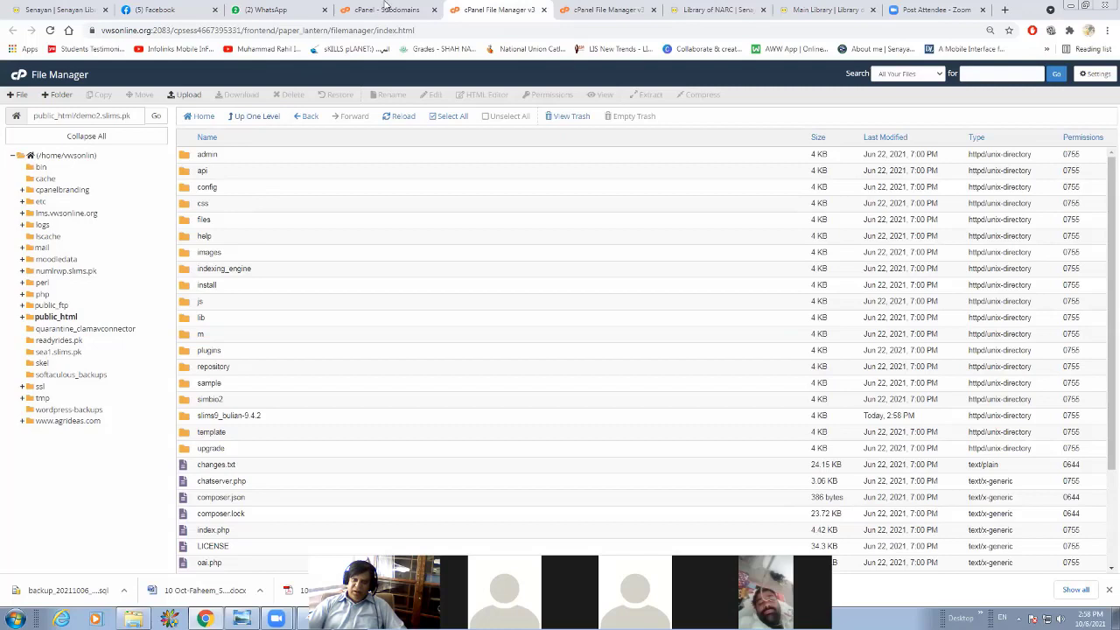
left_click(381, 10)
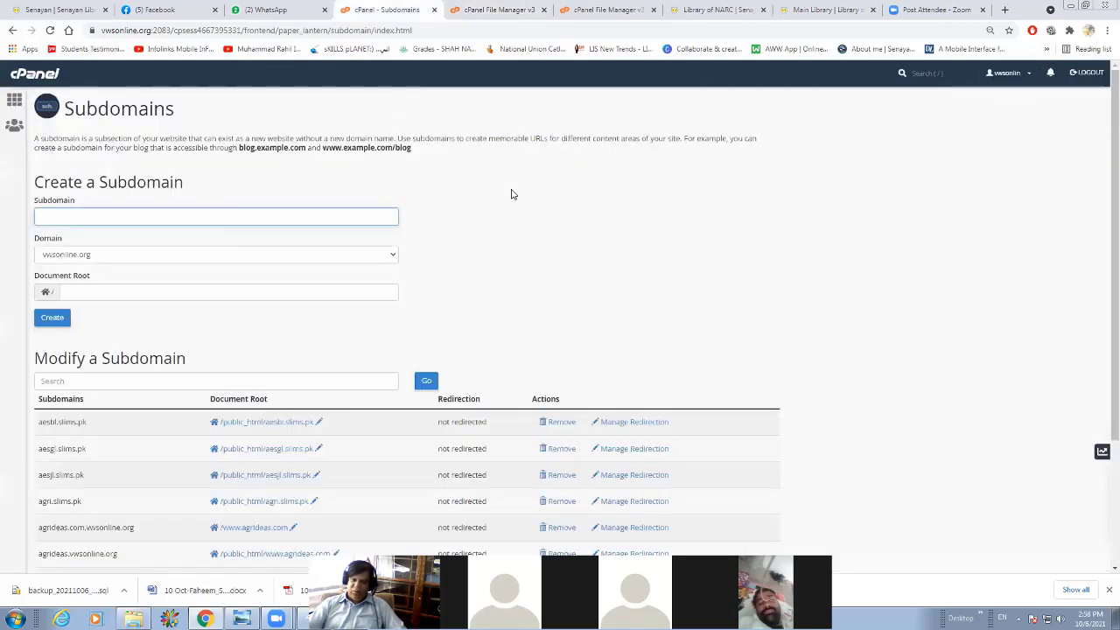
scroll(512, 194, "down", 2)
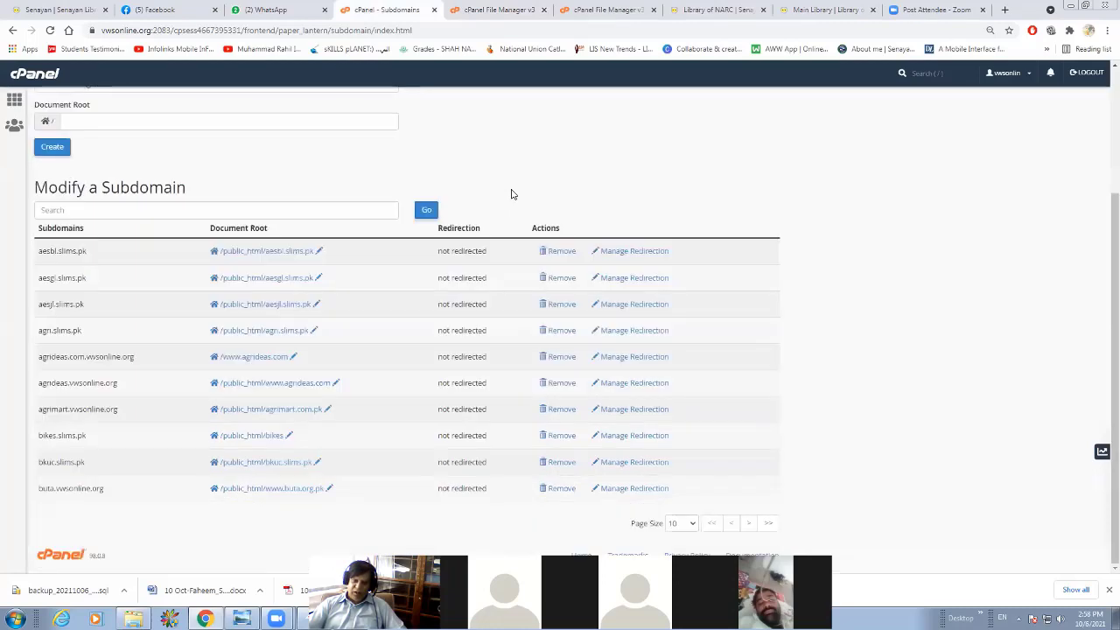
scroll(513, 194, "up", 2)
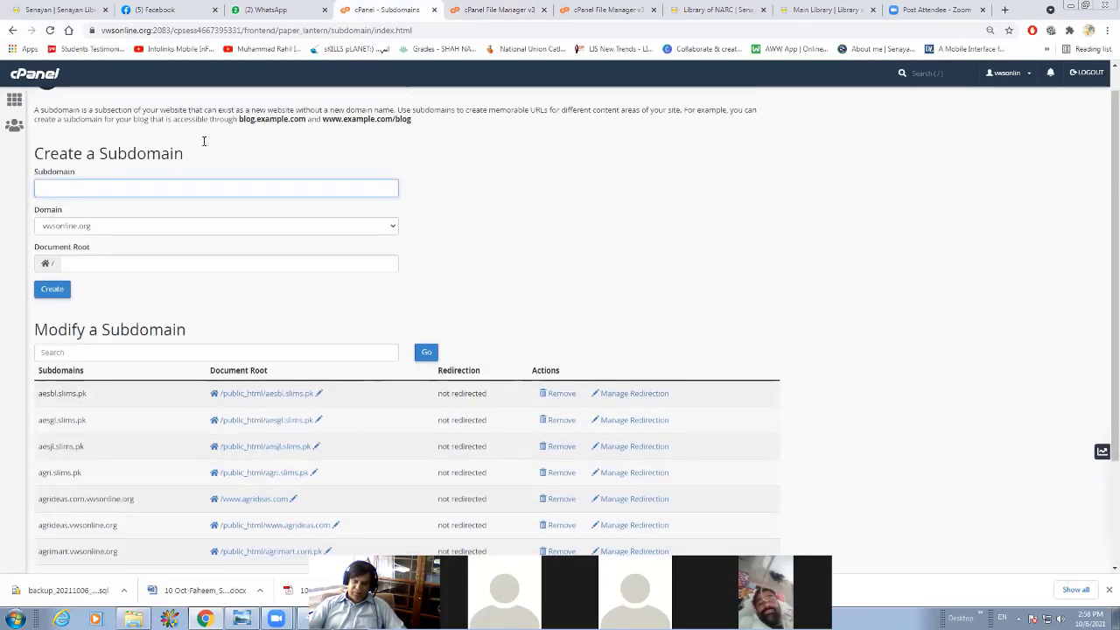
left_click(8, 103)
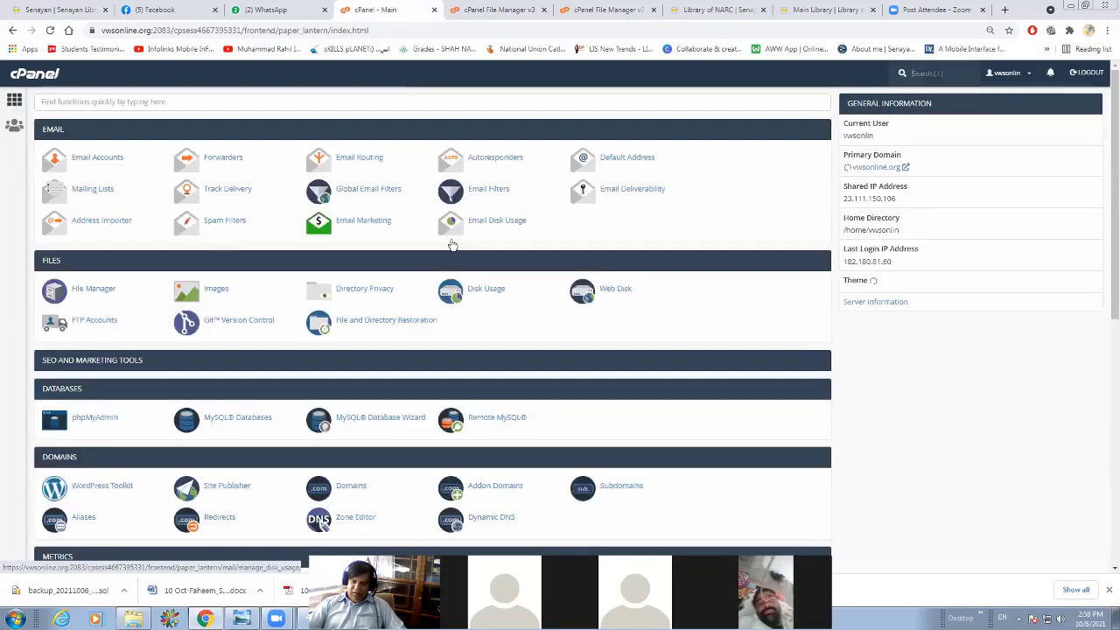
scroll(232, 362, "down", 1)
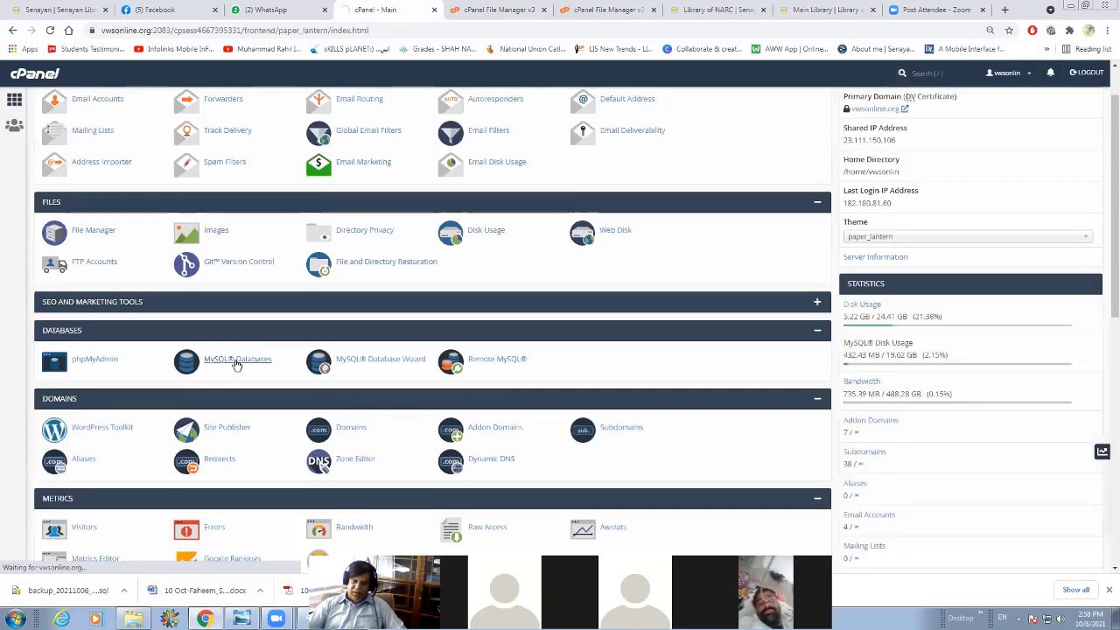
left_click(236, 362)
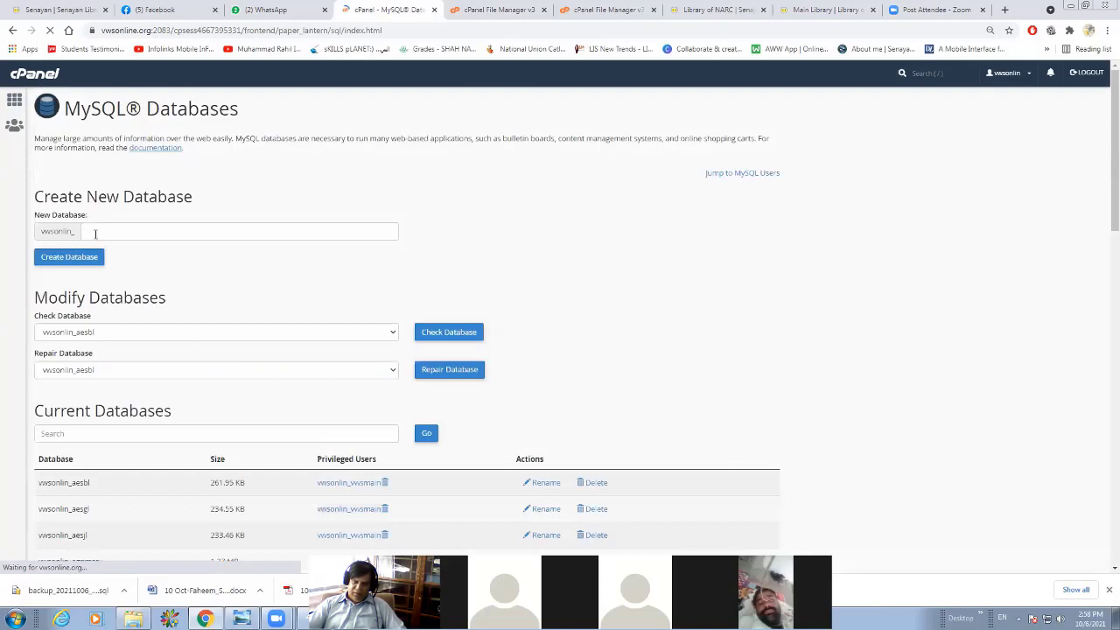
Create a new MySQL database named vwsonlin_demo2.
left_click(95, 233)
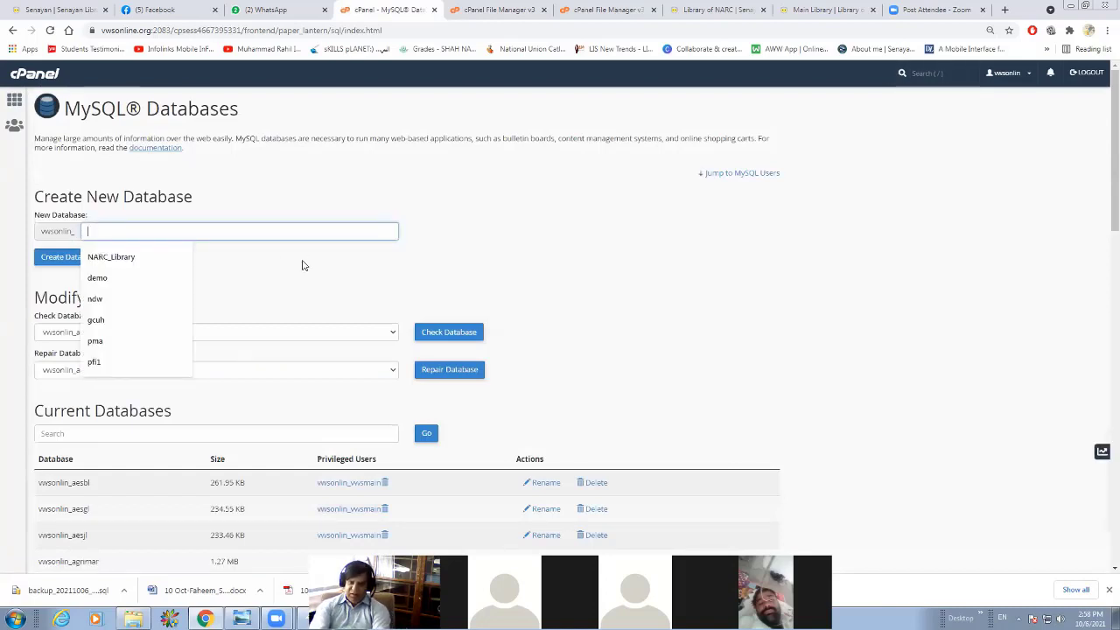
type("demo")
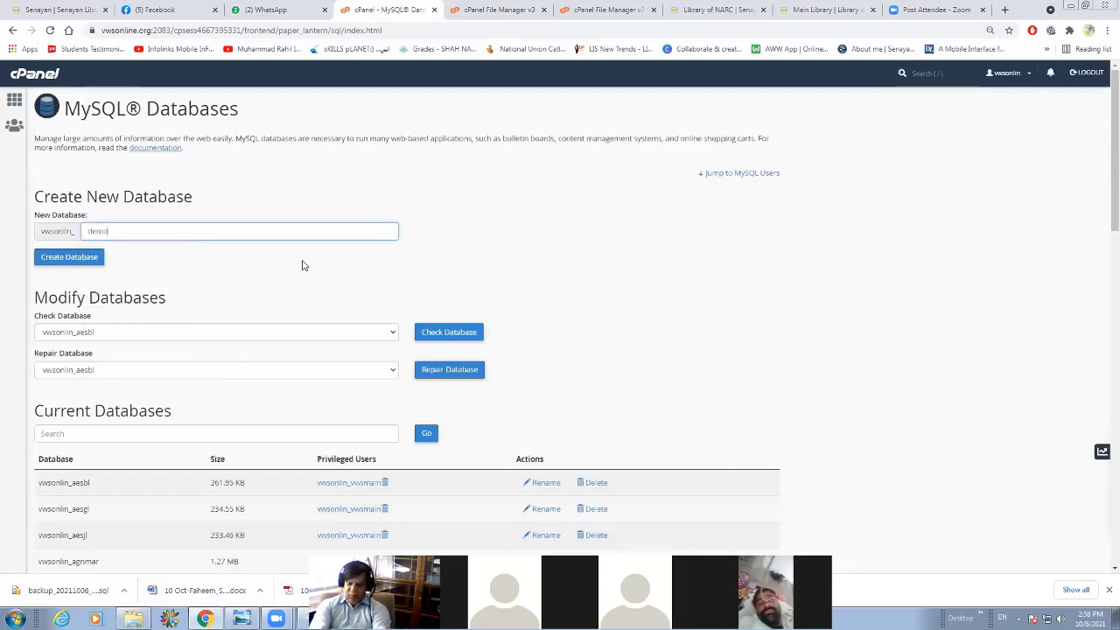
type("2")
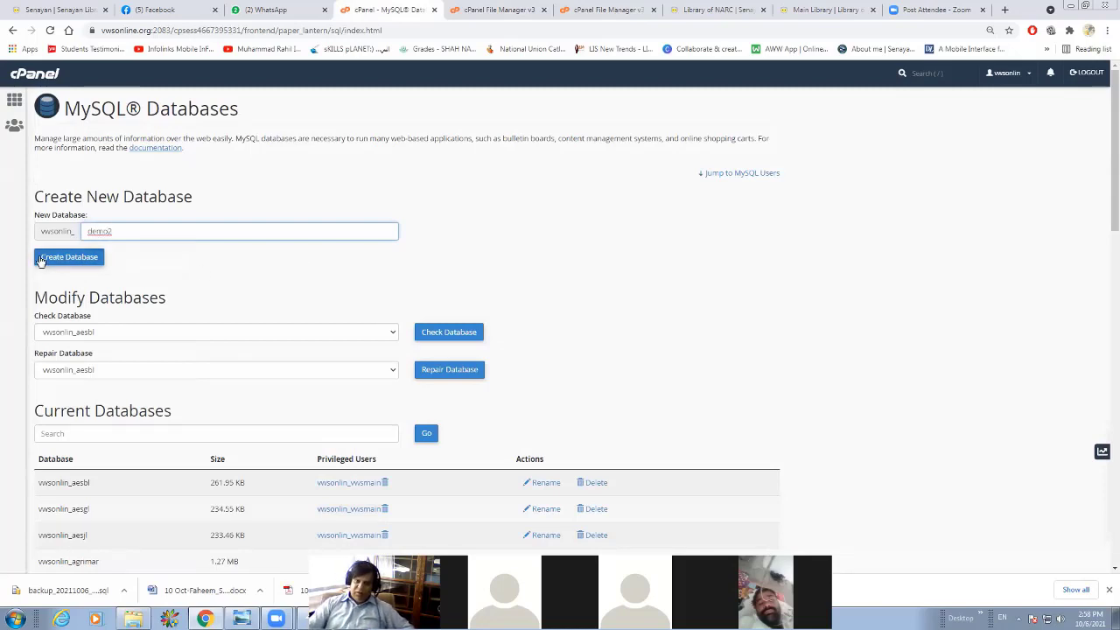
left_click(40, 260)
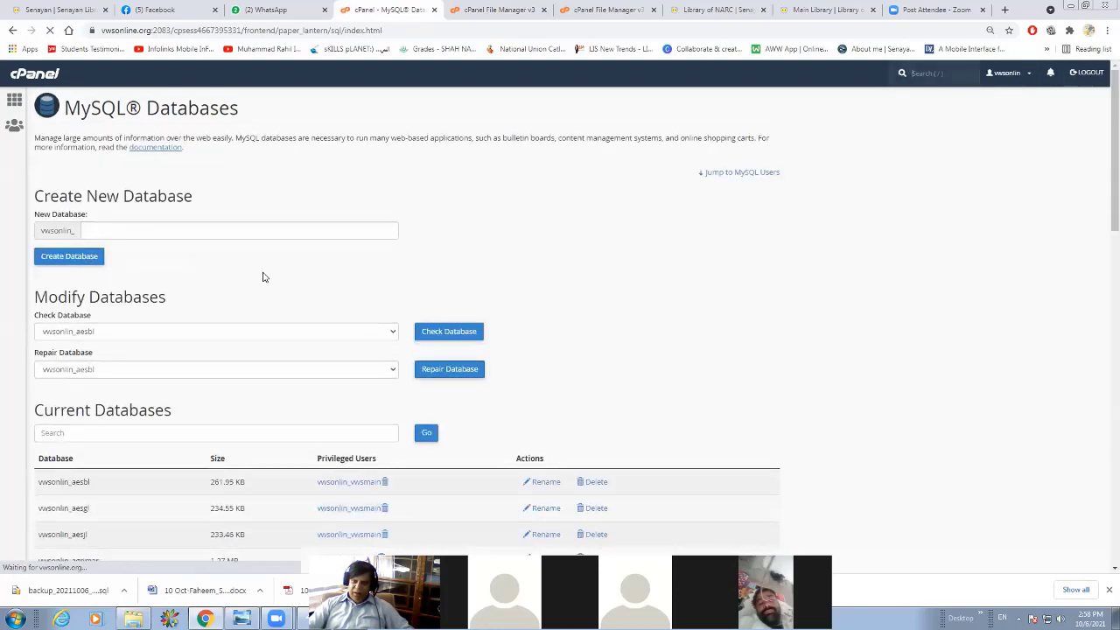
Add the user vwsonlin_vwsmain to the vwsonlin_demo2 database and grant it all privileges.
scroll(262, 277, "down", 5)
scroll(262, 277, "down", 4)
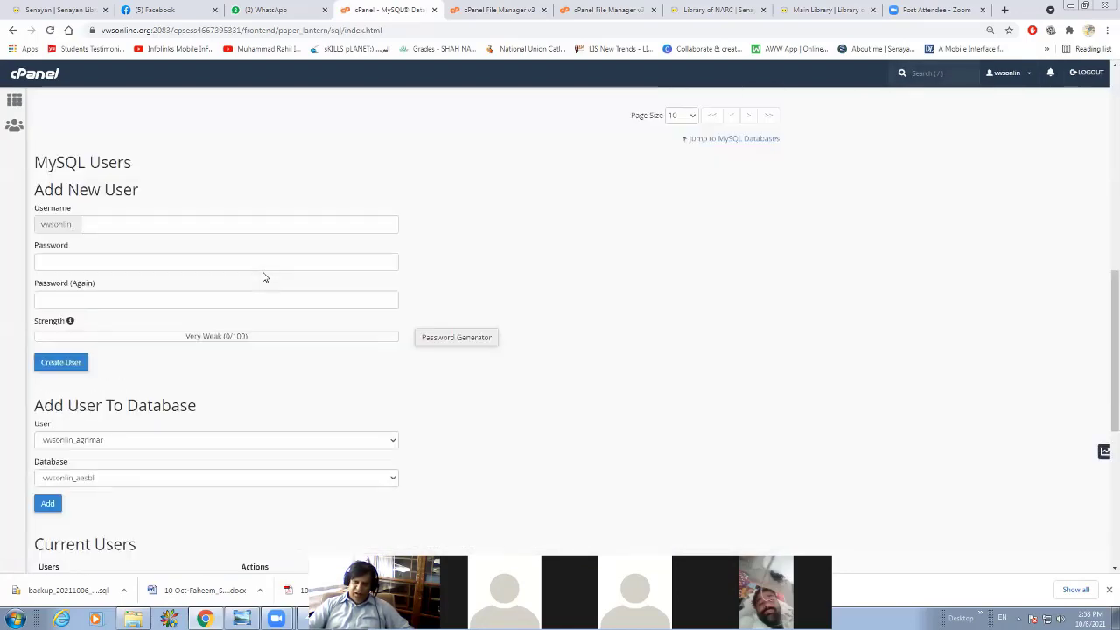
left_click(123, 266)
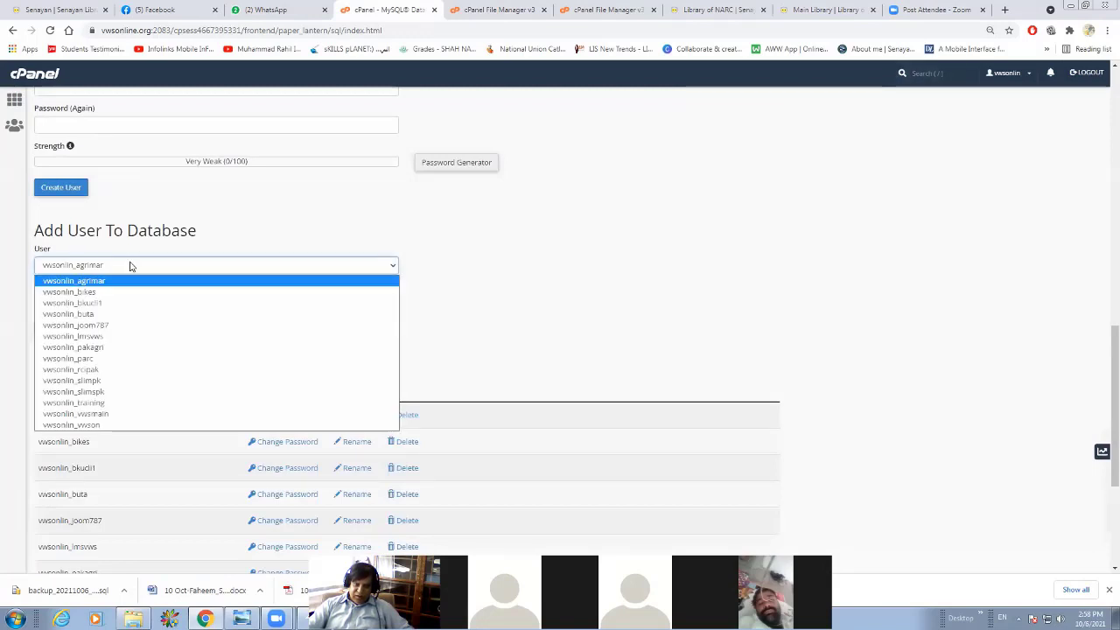
left_click(100, 417)
left_click(90, 304)
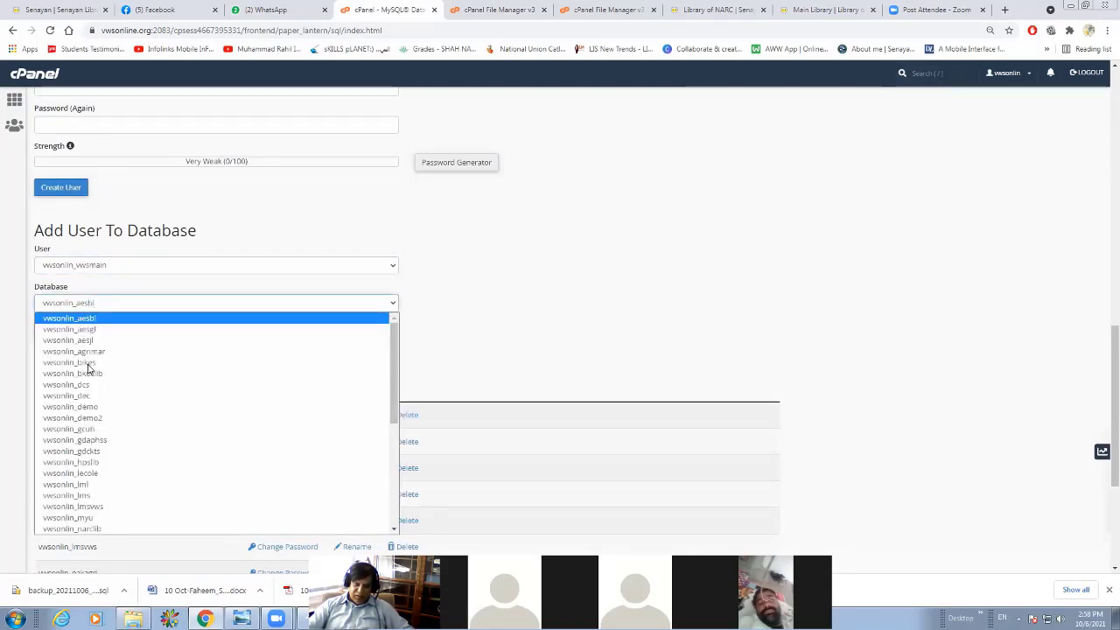
left_click(112, 418)
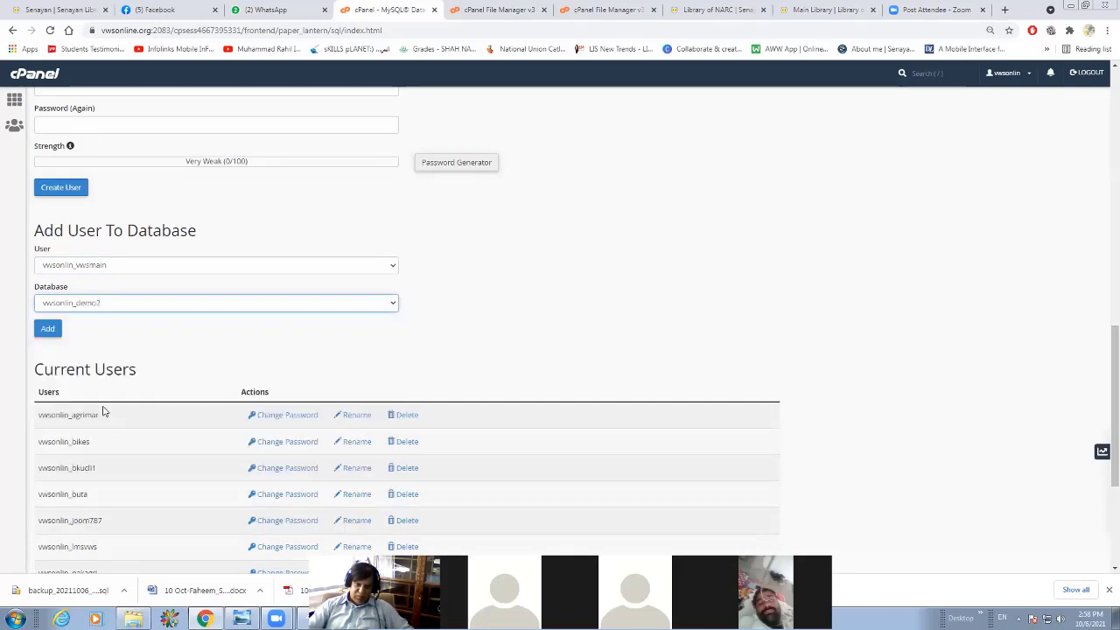
left_click(48, 330)
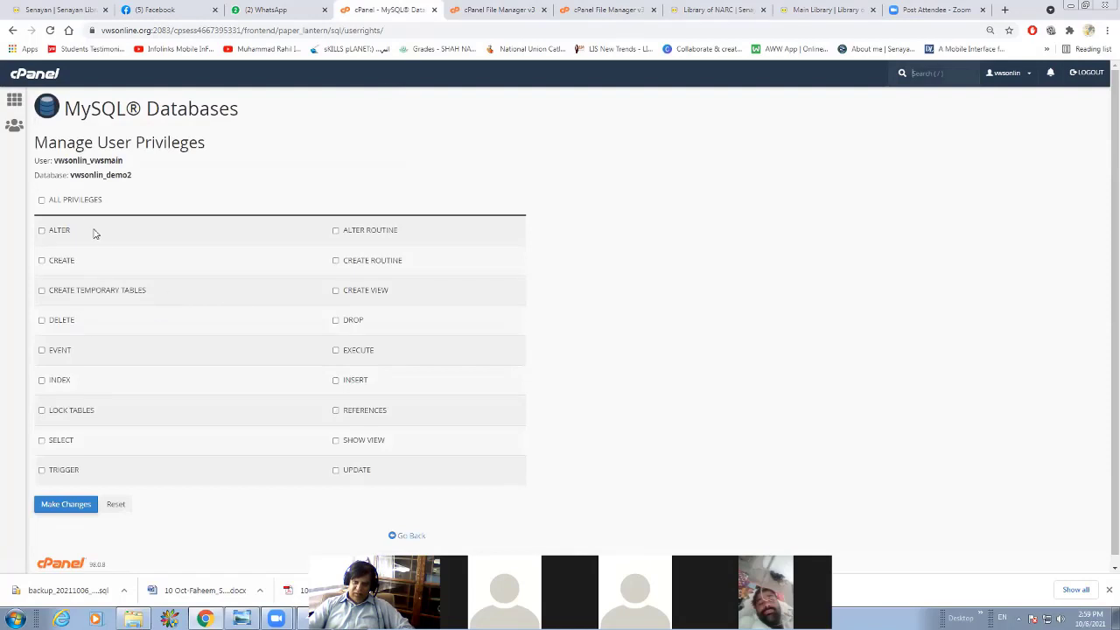
left_click(41, 201)
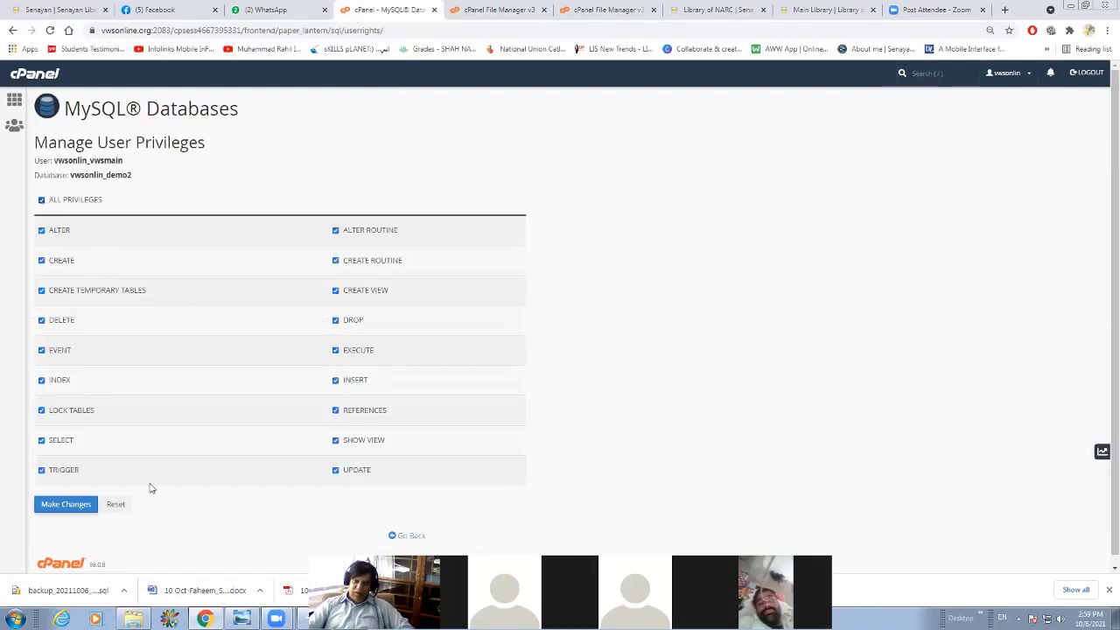
left_click(50, 505)
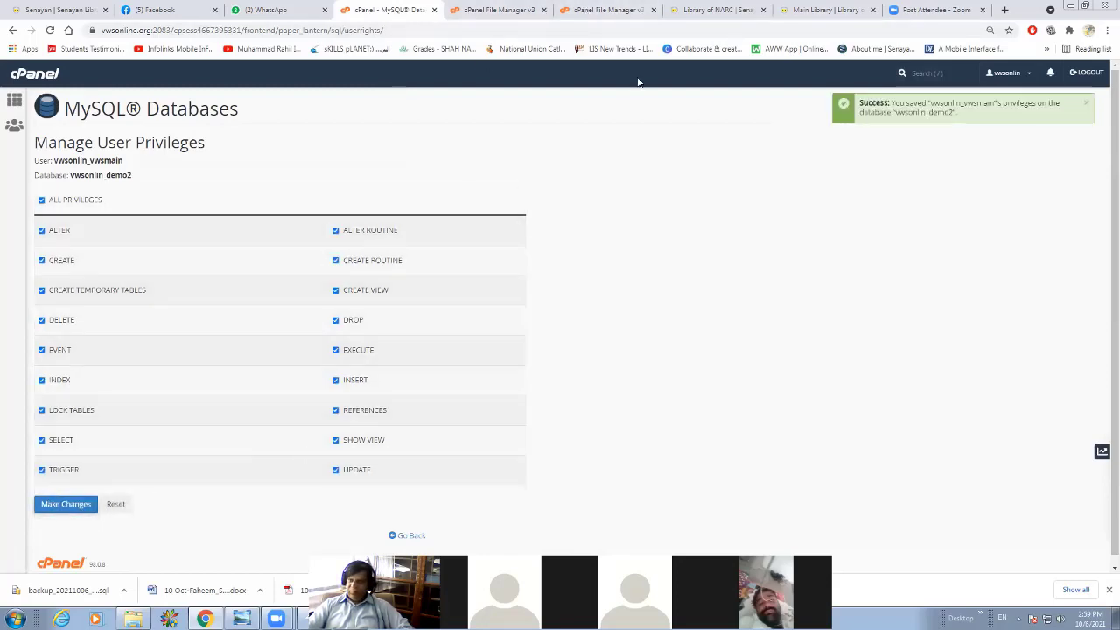
Load demo2.slims.pk in place of the Senayan admin page to open the SLiMS installer.
left_click(79, 10)
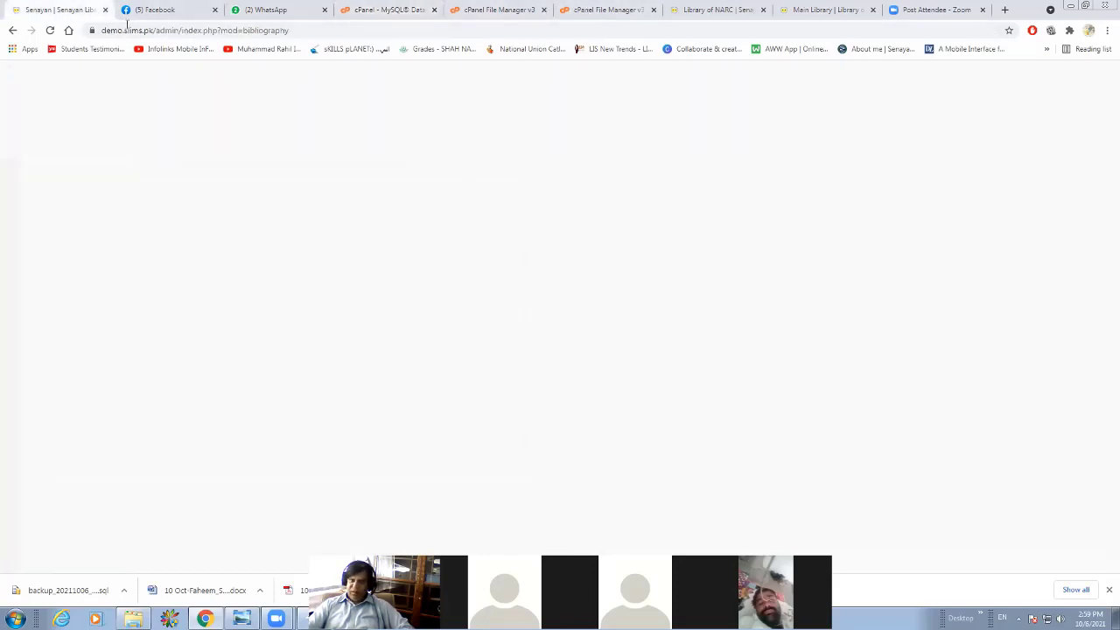
left_click(169, 31)
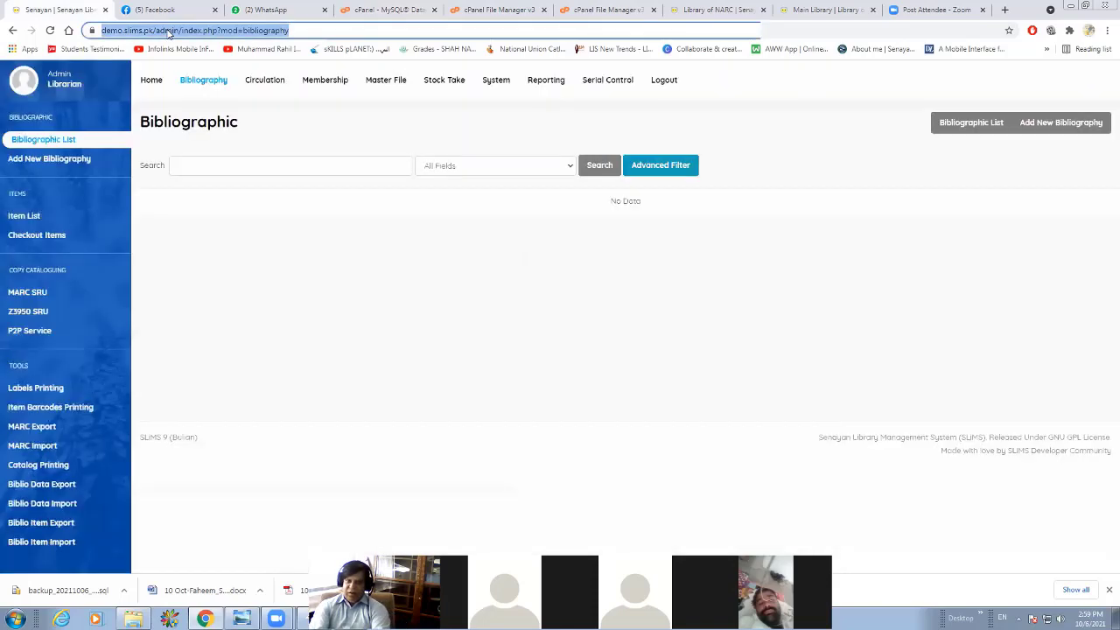
type("demo")
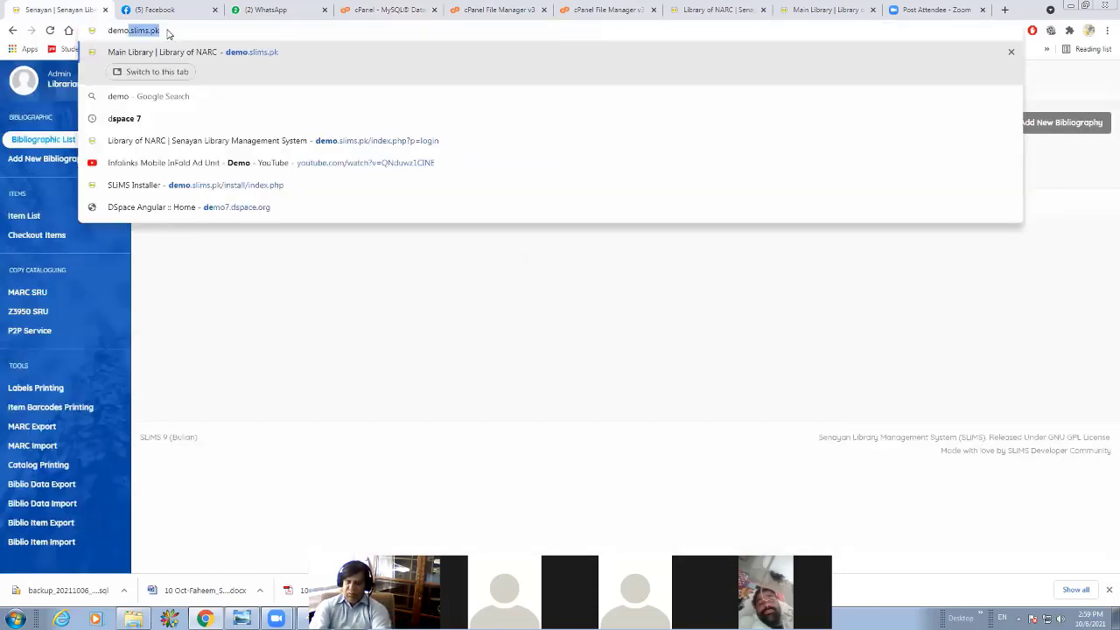
type("2.slims.p")
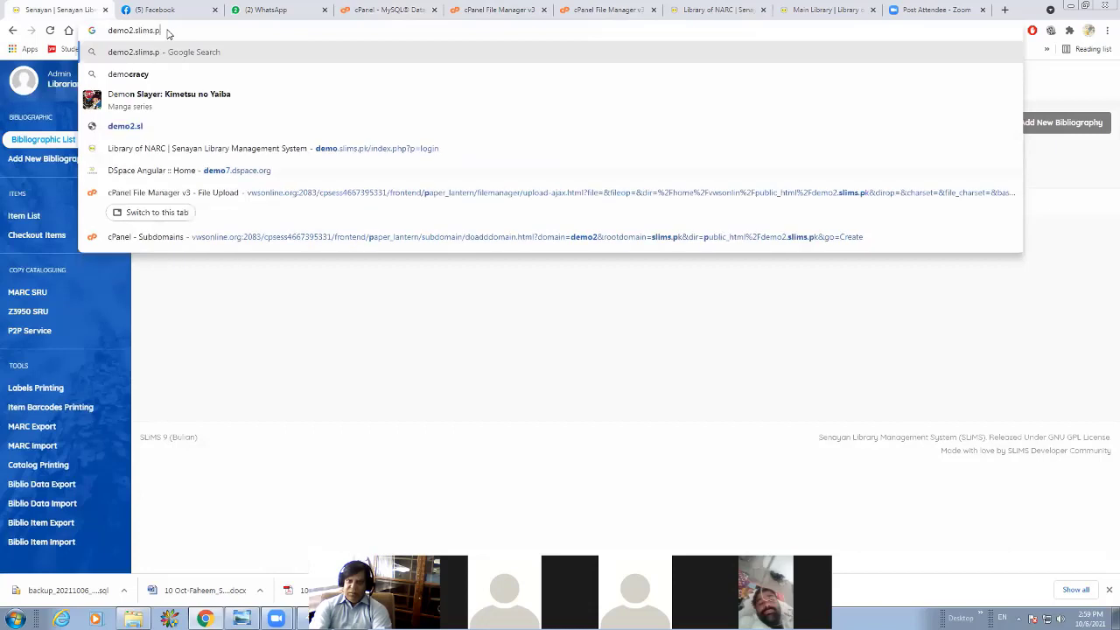
type("k")
key("Return")
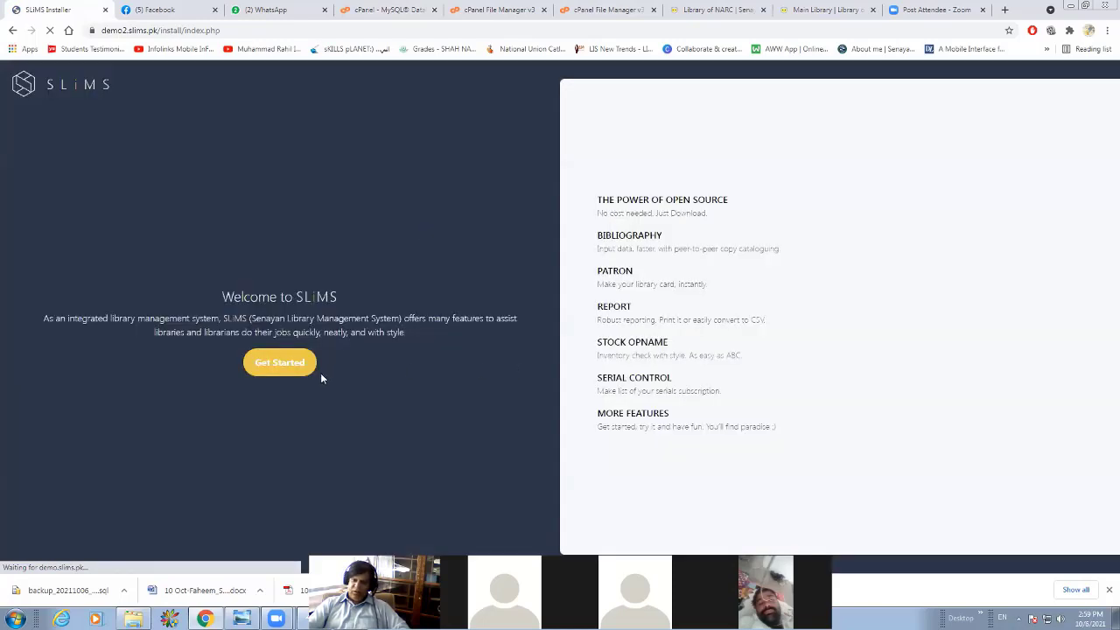
Start the SLiMS installation, review the system requirements including the YAZ notice, and continue to the installation type choice.
left_click(275, 365)
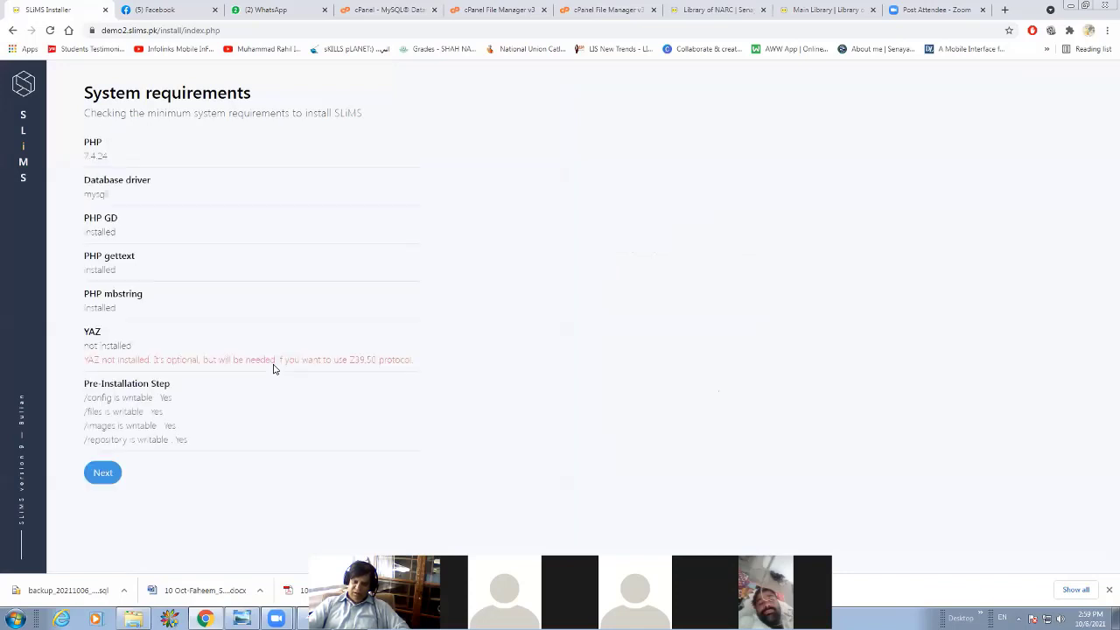
double_click(91, 358)
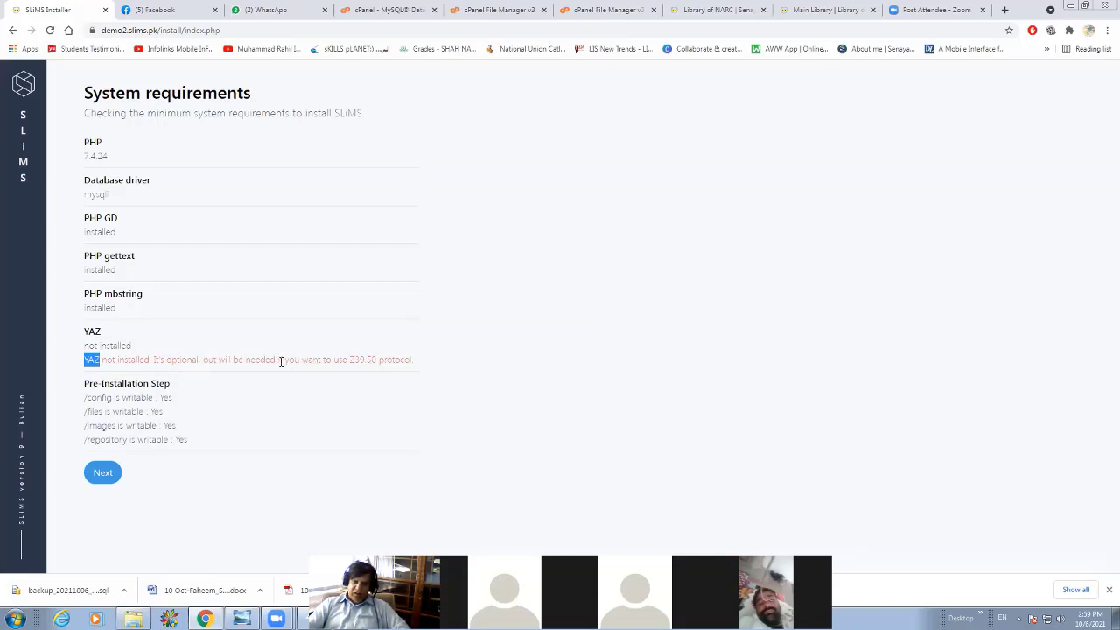
left_click_drag(417, 364, 358, 359)
left_click(357, 359)
left_click_drag(87, 361, 122, 361)
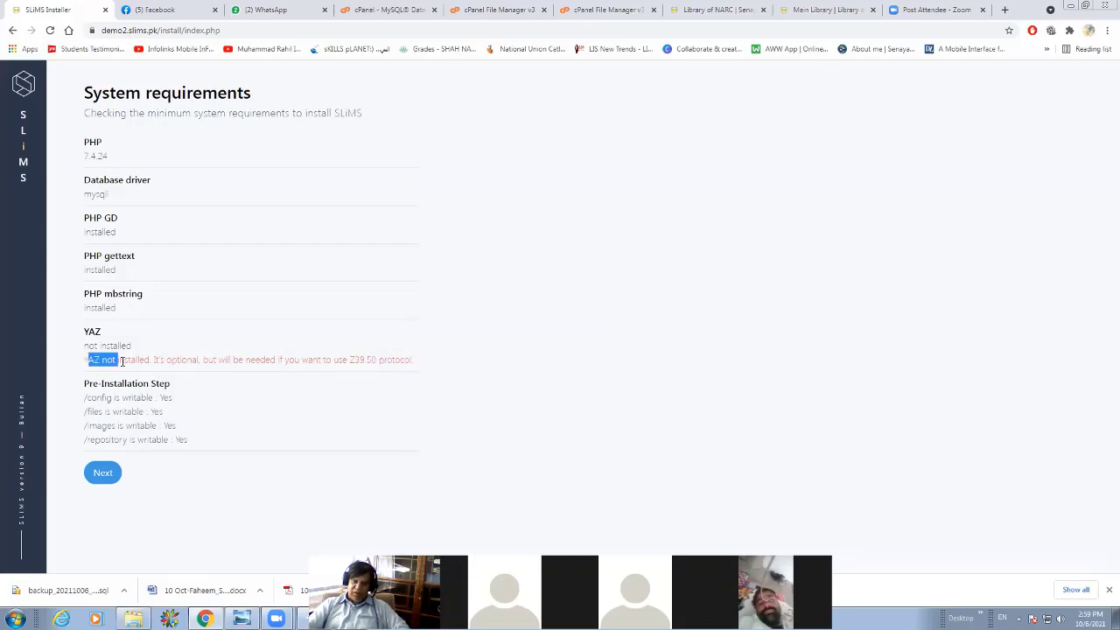
left_click(98, 471)
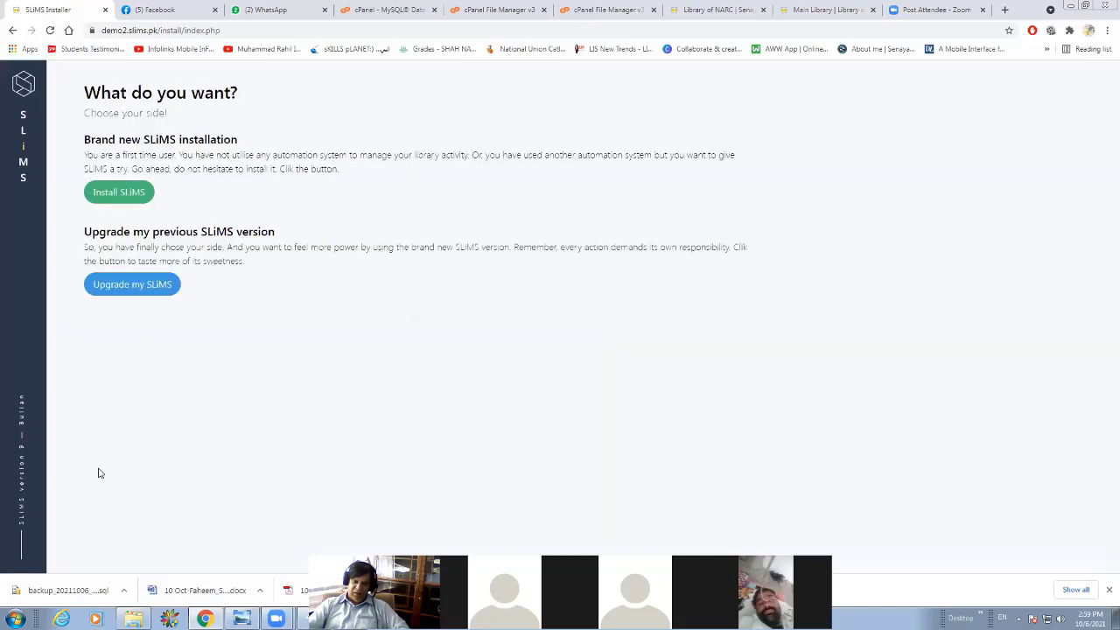
Choose a brand new SLiMS installation and fill in the database name vwsonlin_demo2, copied from the cPanel privileges page.
left_click(117, 196)
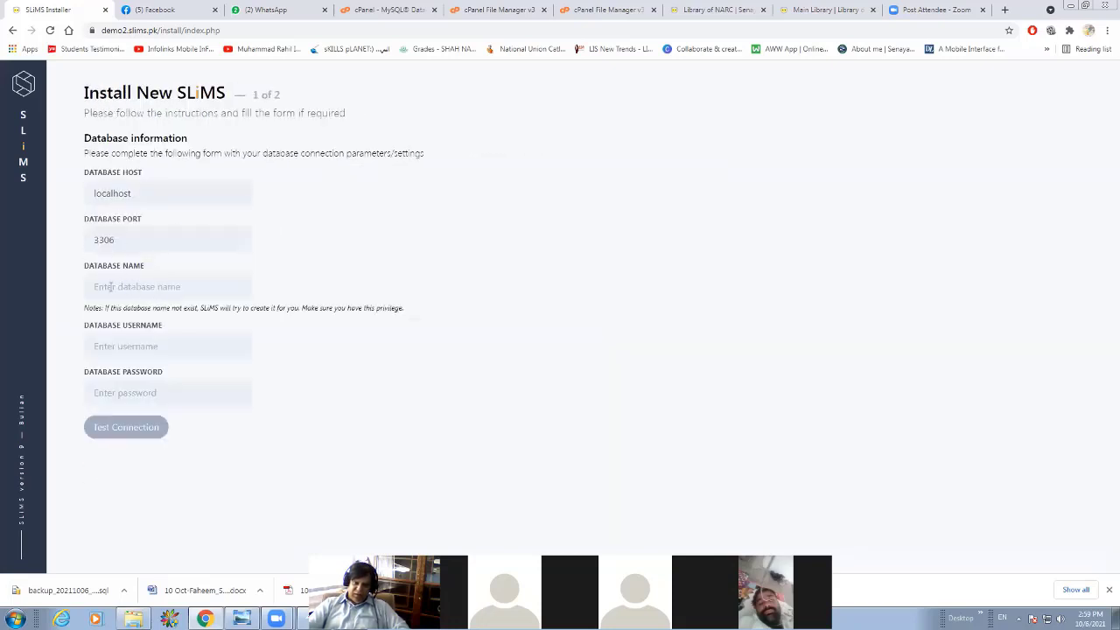
left_click(111, 286)
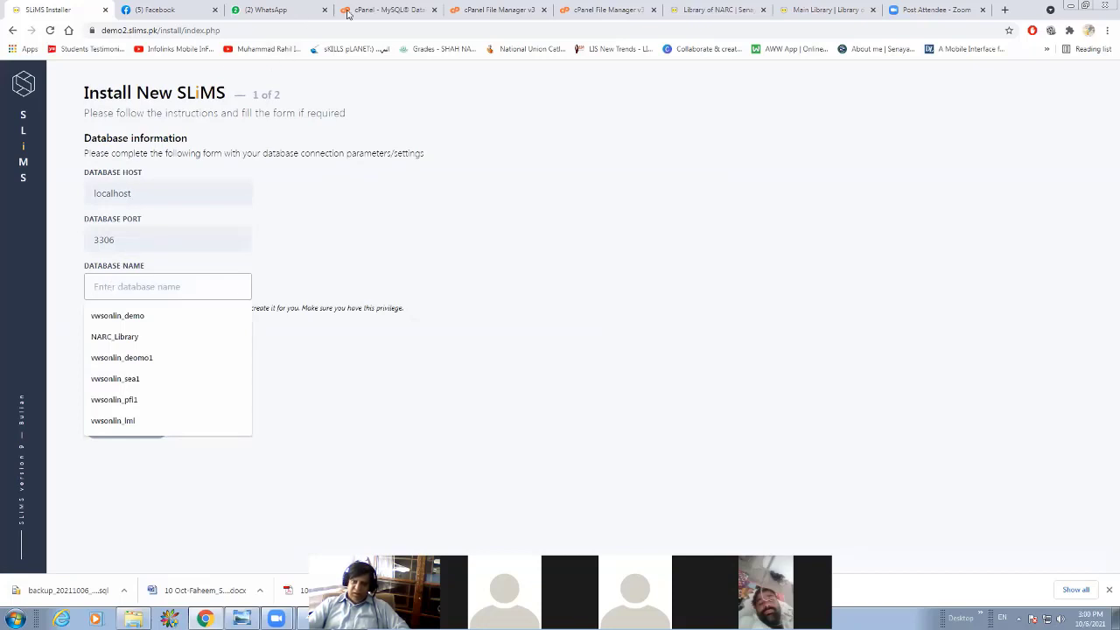
left_click(603, 10)
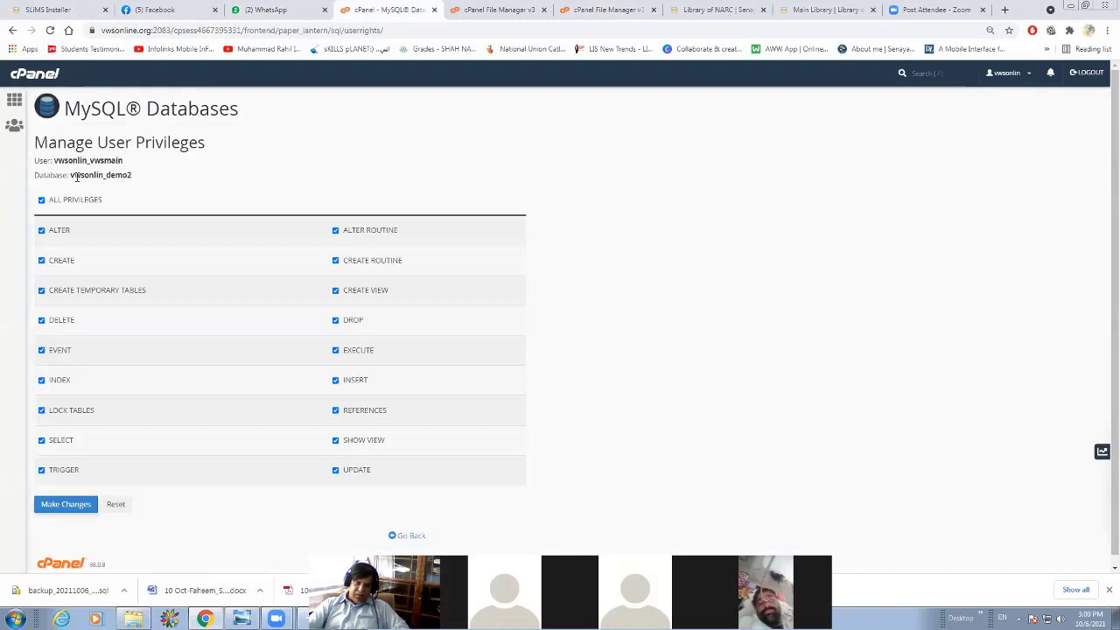
left_click_drag(71, 174, 124, 174)
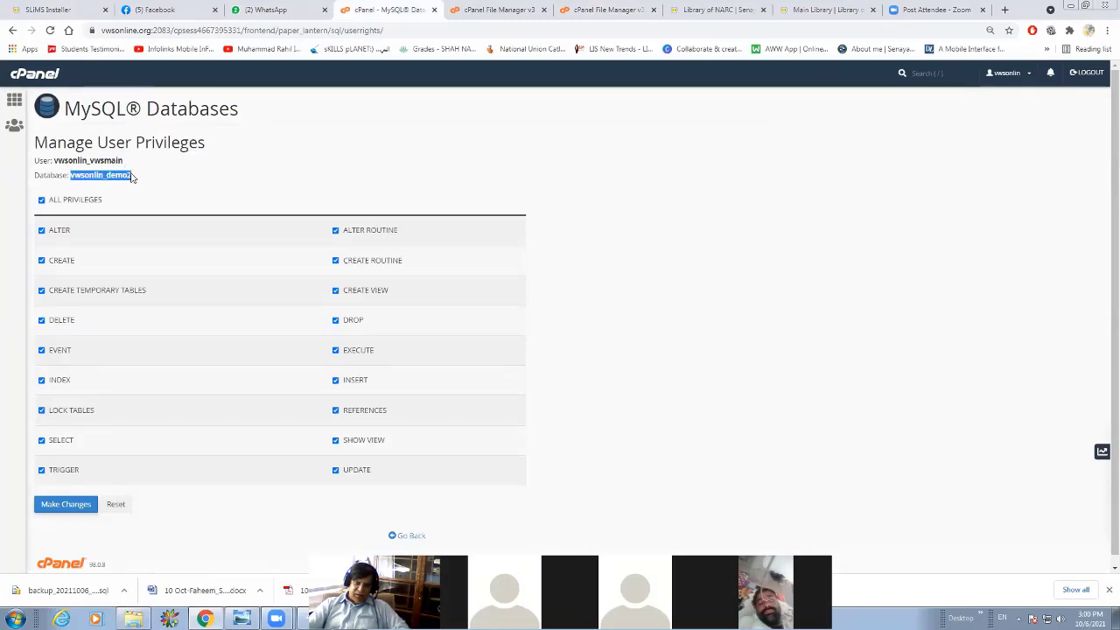
right_click(127, 175)
left_click(136, 184)
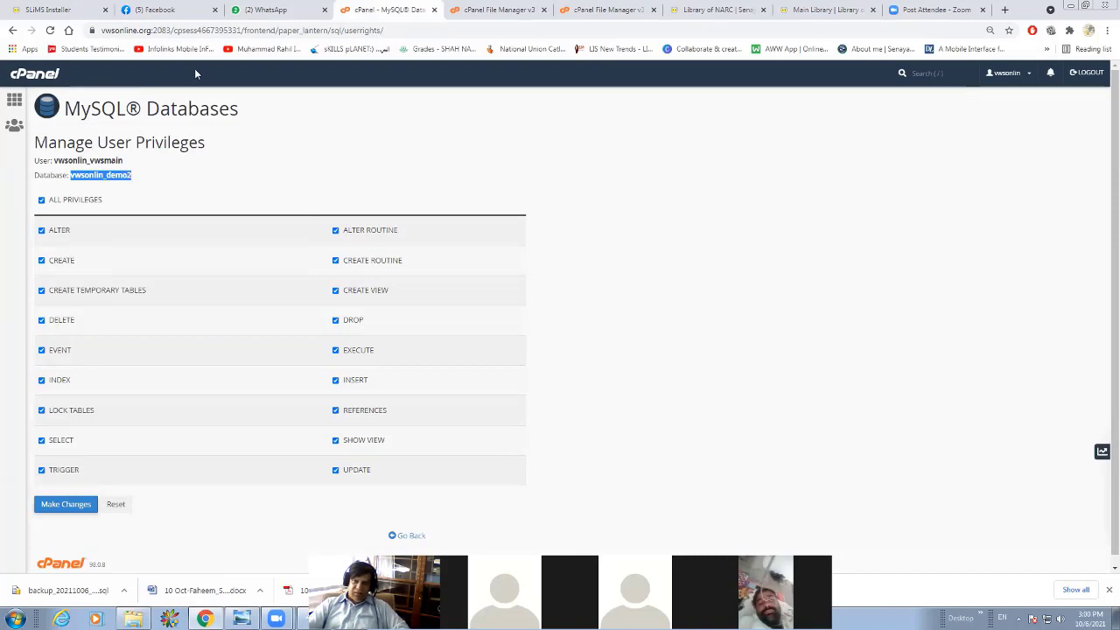
left_click(35, 11)
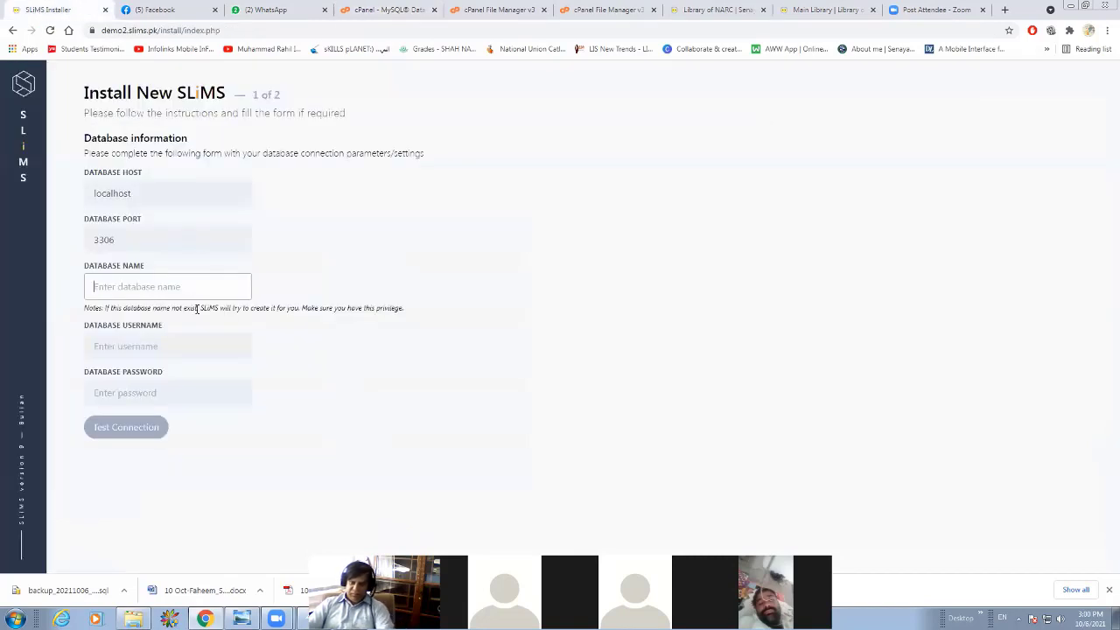
key("ctrl+v")
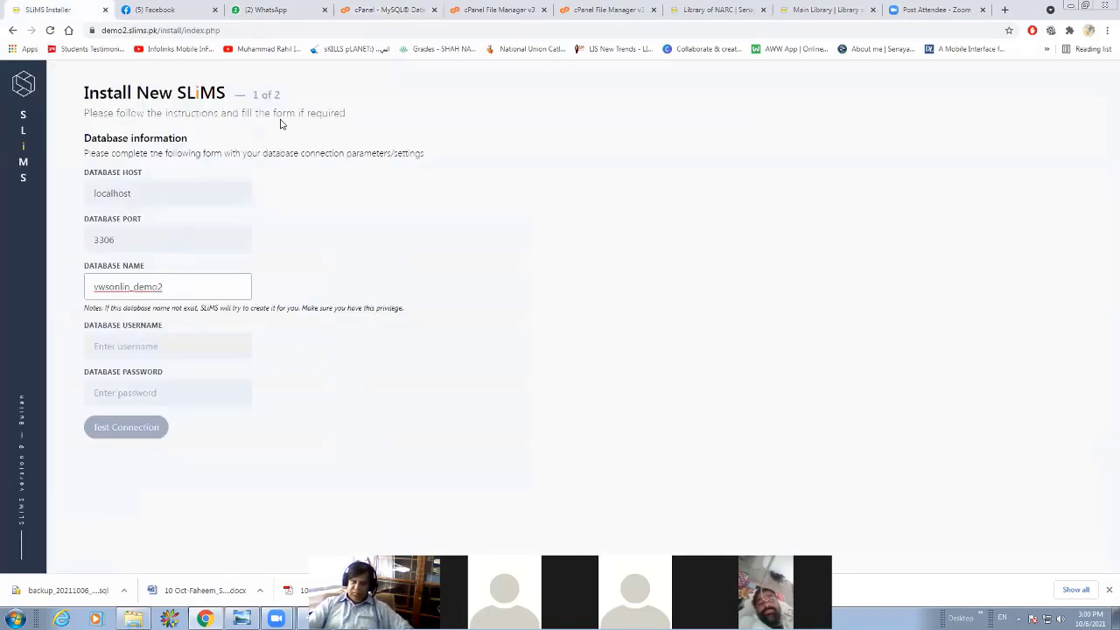
Copy the user vwsonlin_vwsmain from the cPanel privileges page and enter it as the installer's database username.
left_click(388, 10)
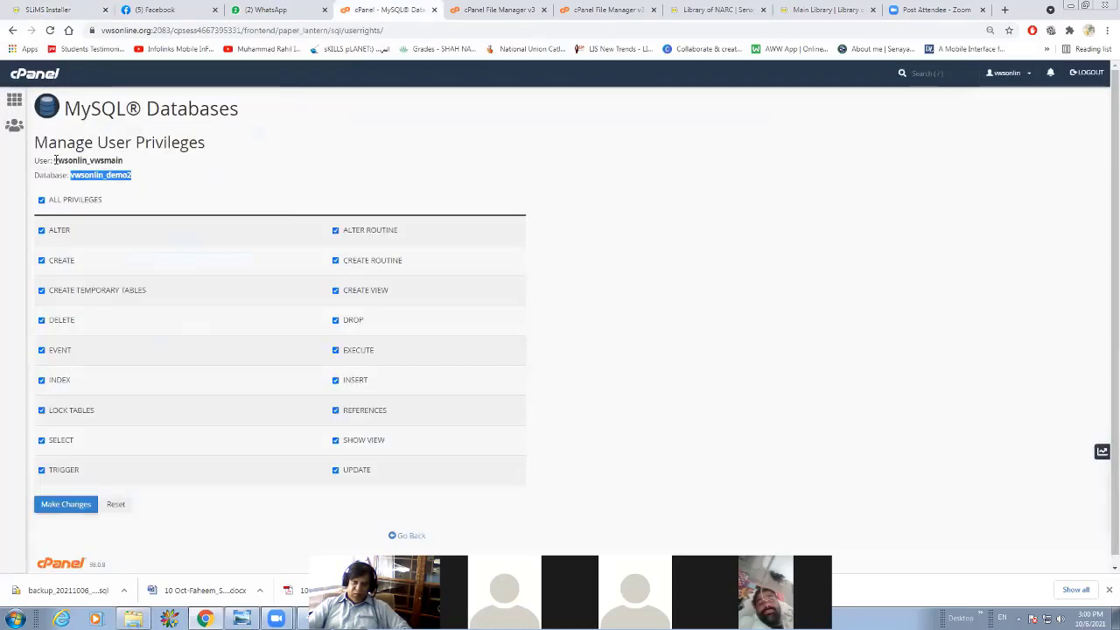
left_click_drag(54, 160, 123, 160)
right_click(119, 160)
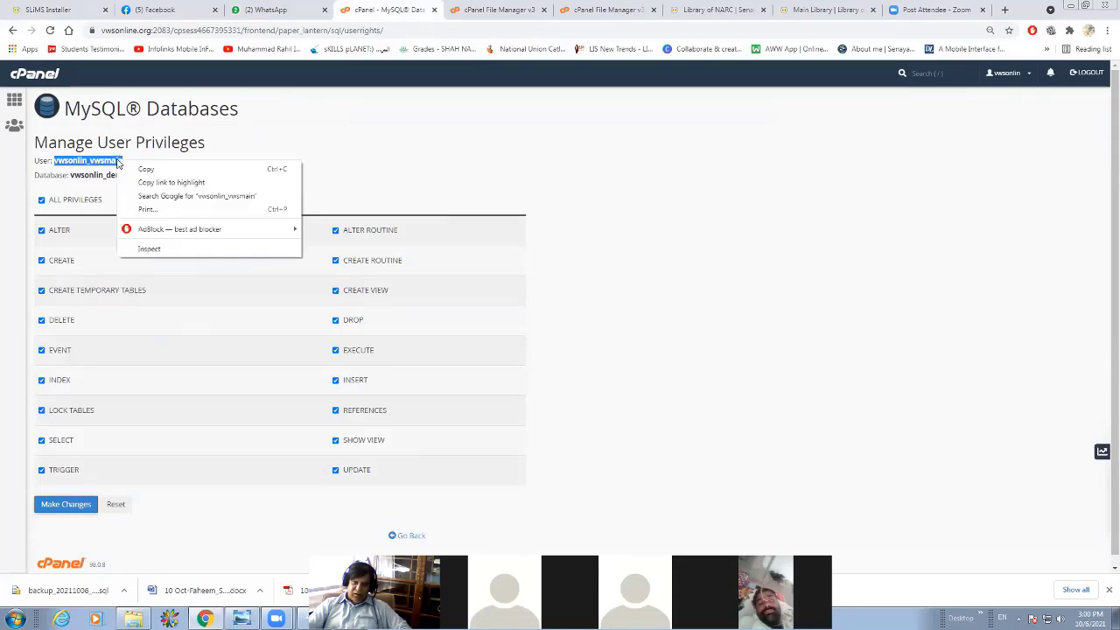
left_click(140, 167)
left_click(79, 11)
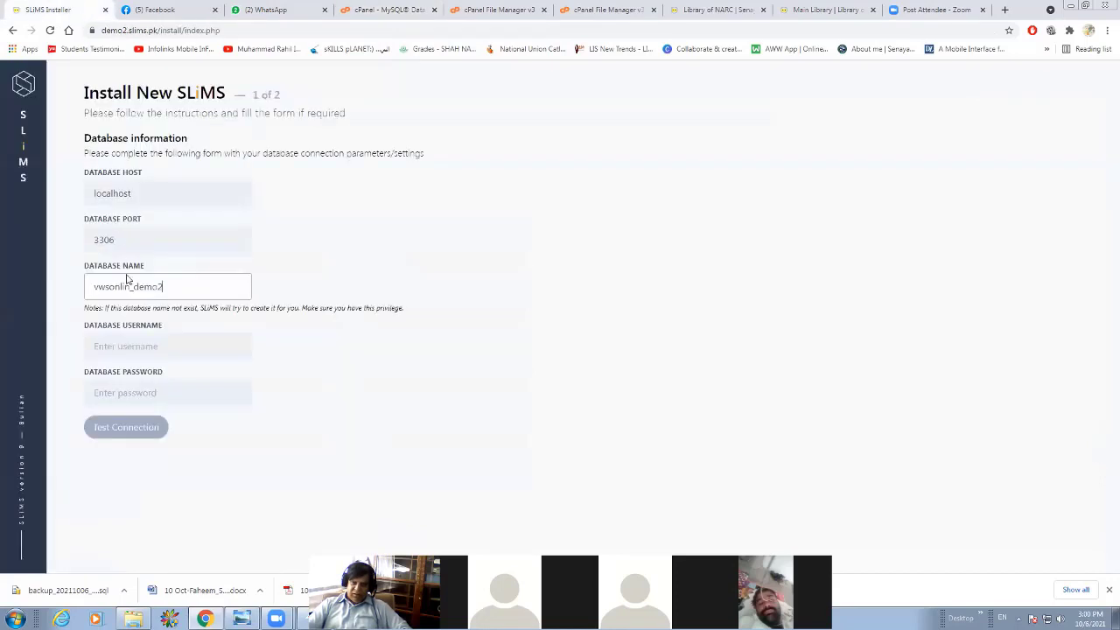
left_click(145, 349)
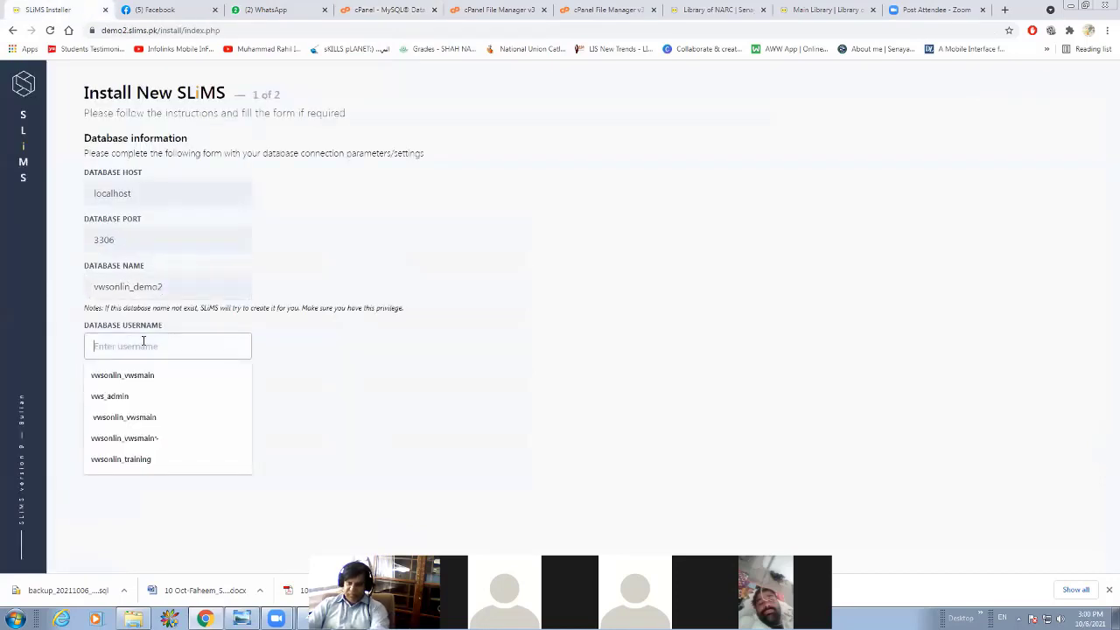
key("ctrl+v")
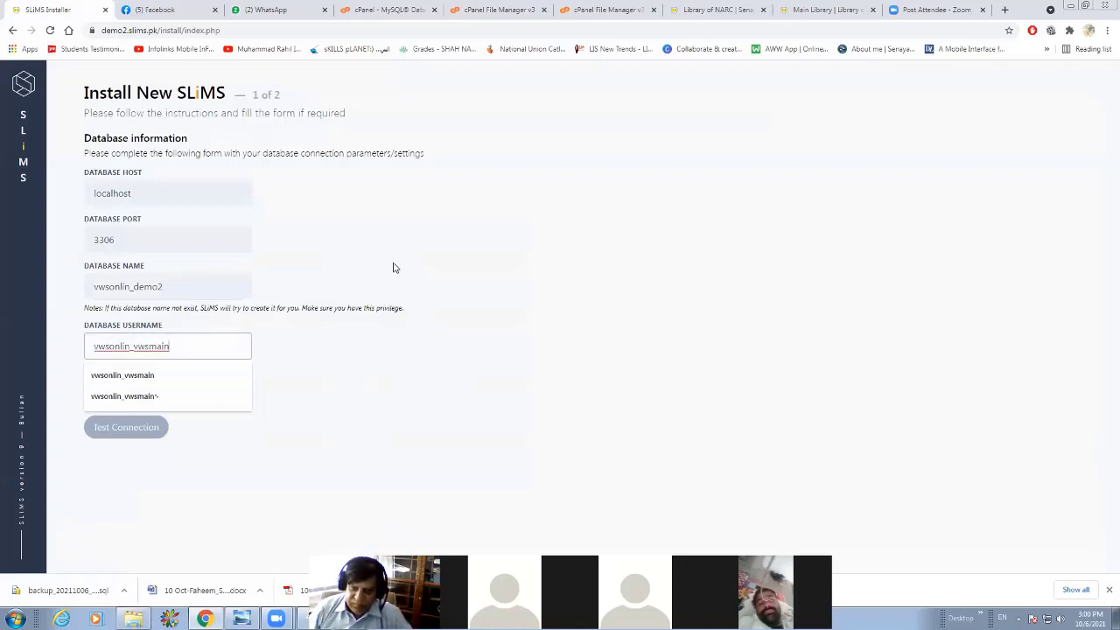
left_click(374, 305)
Enter the database password, test the connection, and continue to the second part of the installation form.
left_click(153, 391)
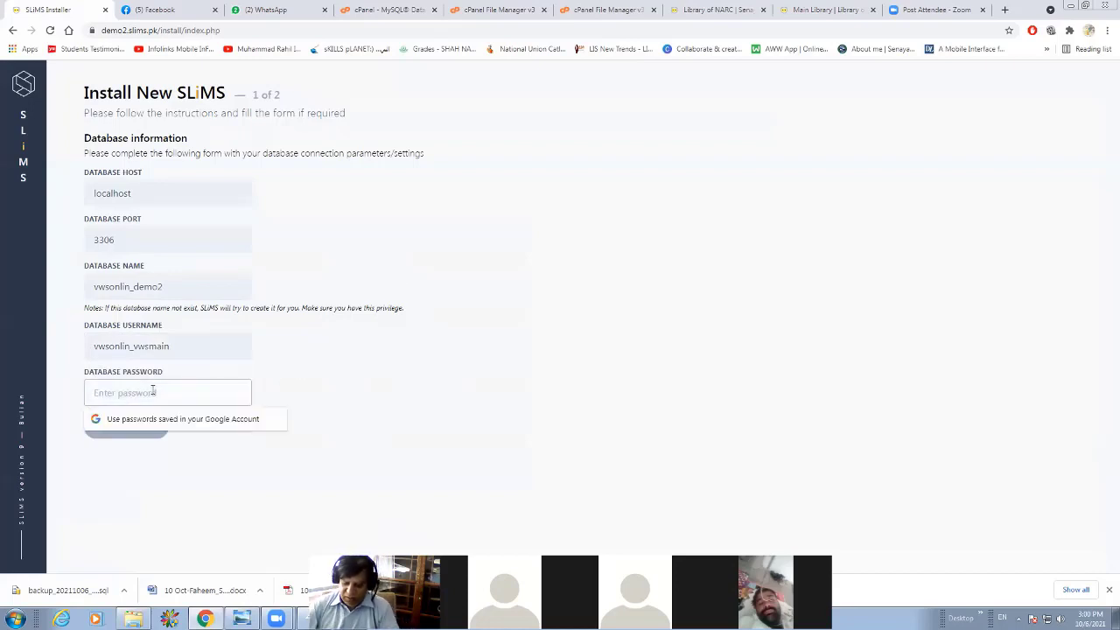
type("•••••••••")
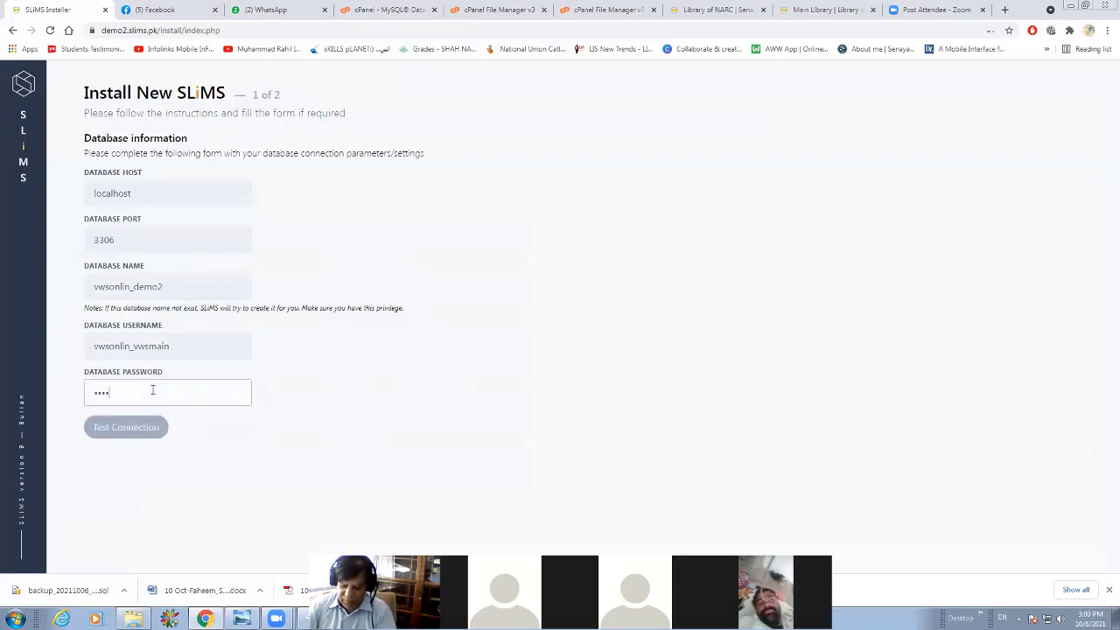
type("••")
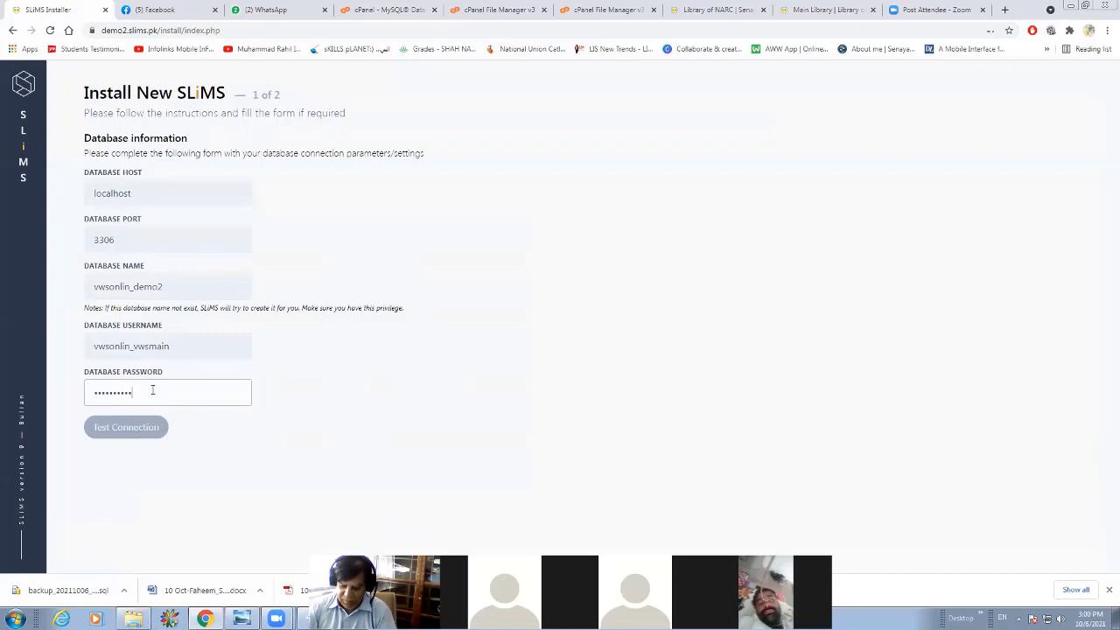
left_click(138, 435)
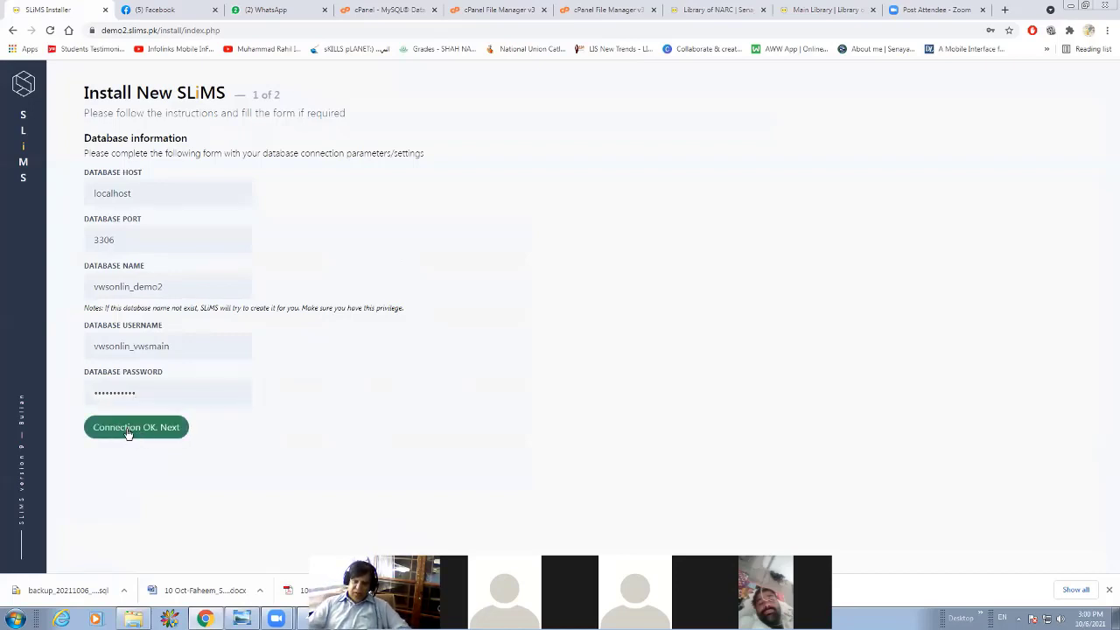
left_click(130, 431)
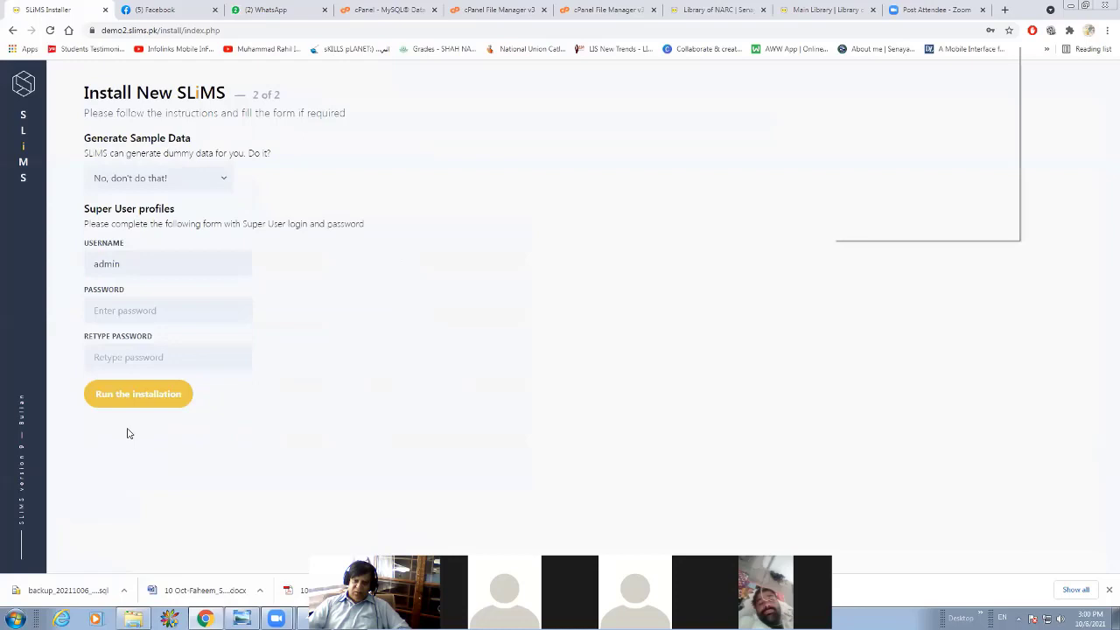
Enter and retype the password for the admin super user.
left_click(109, 309)
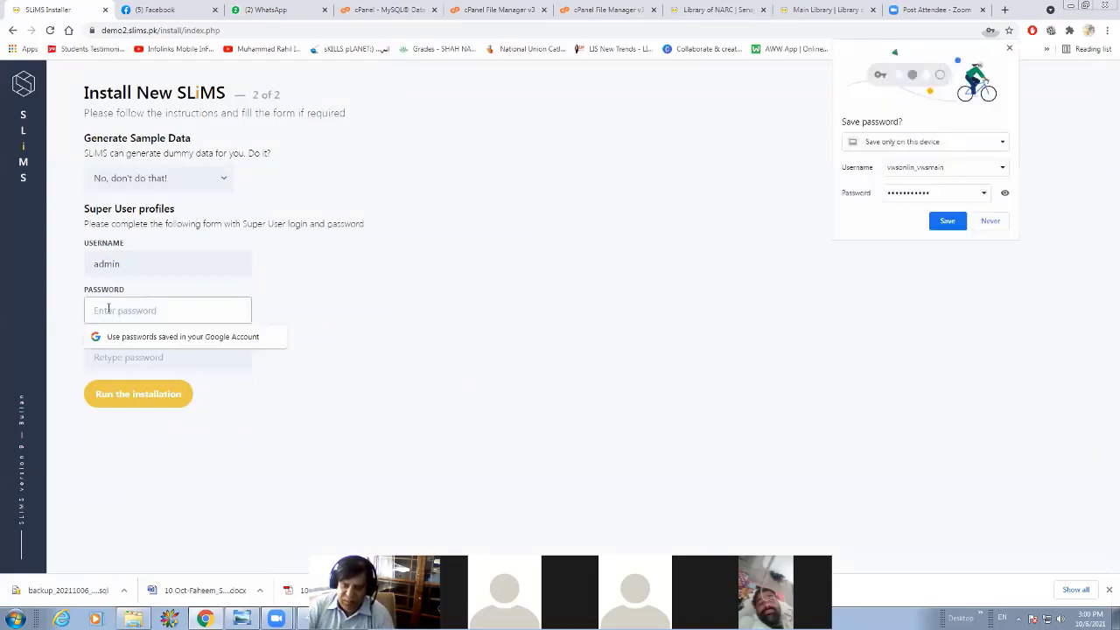
type("•••••")
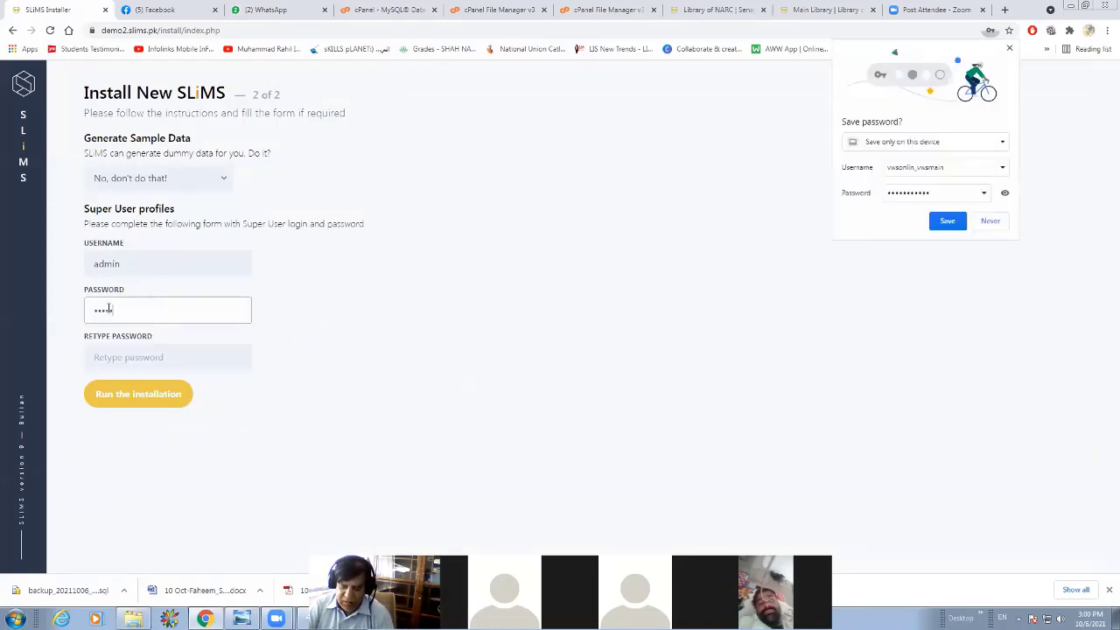
key("Tab")
type("•••••")
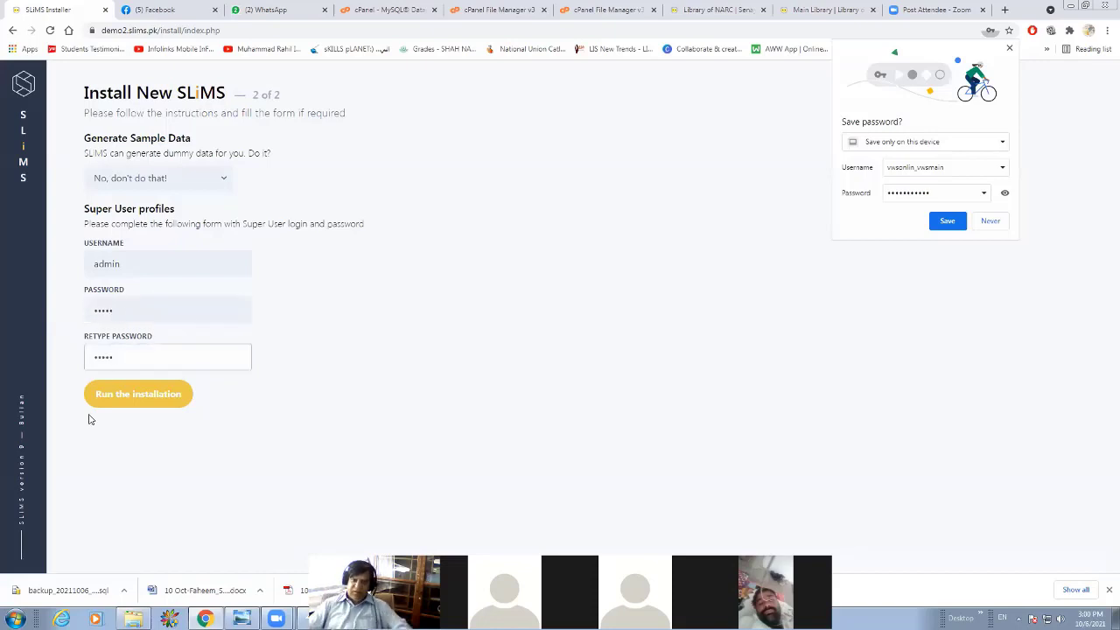
Run the SLiMS installation, dismiss the browser's password alert, and open the newly installed SLiMS site.
left_click(112, 394)
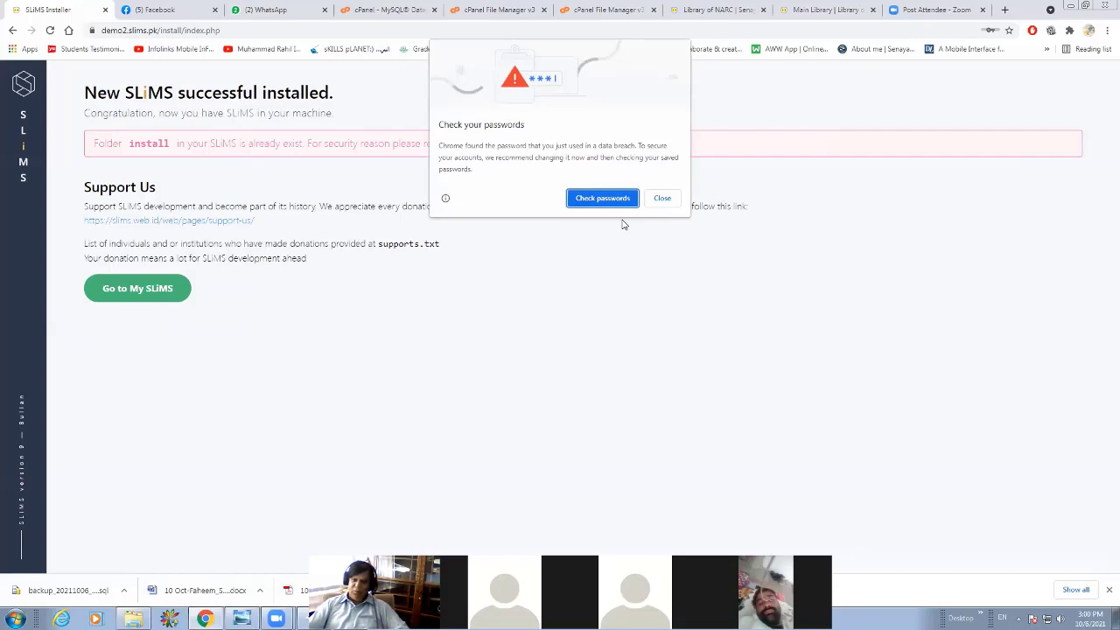
left_click(662, 198)
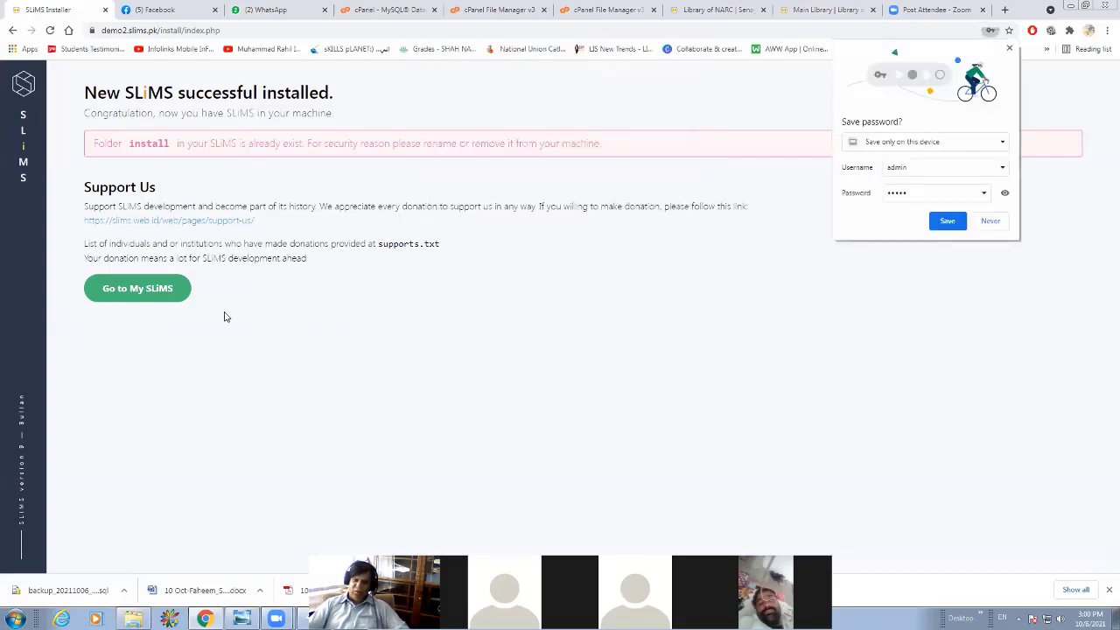
left_click(145, 292)
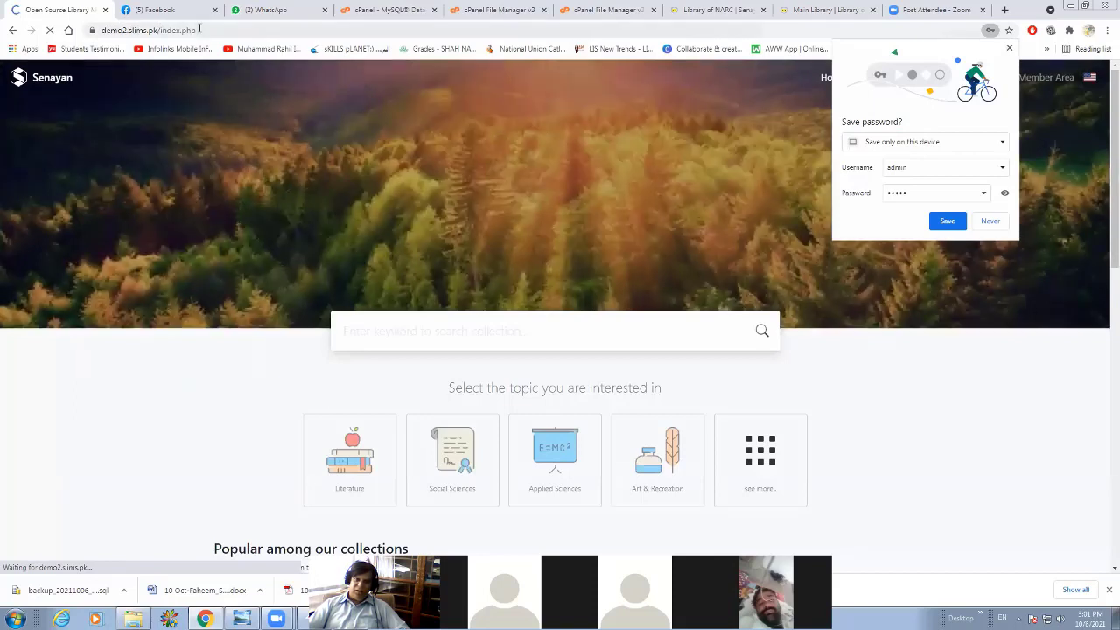
Load demo.slims.pk and look through its library home page.
left_click(79, 37)
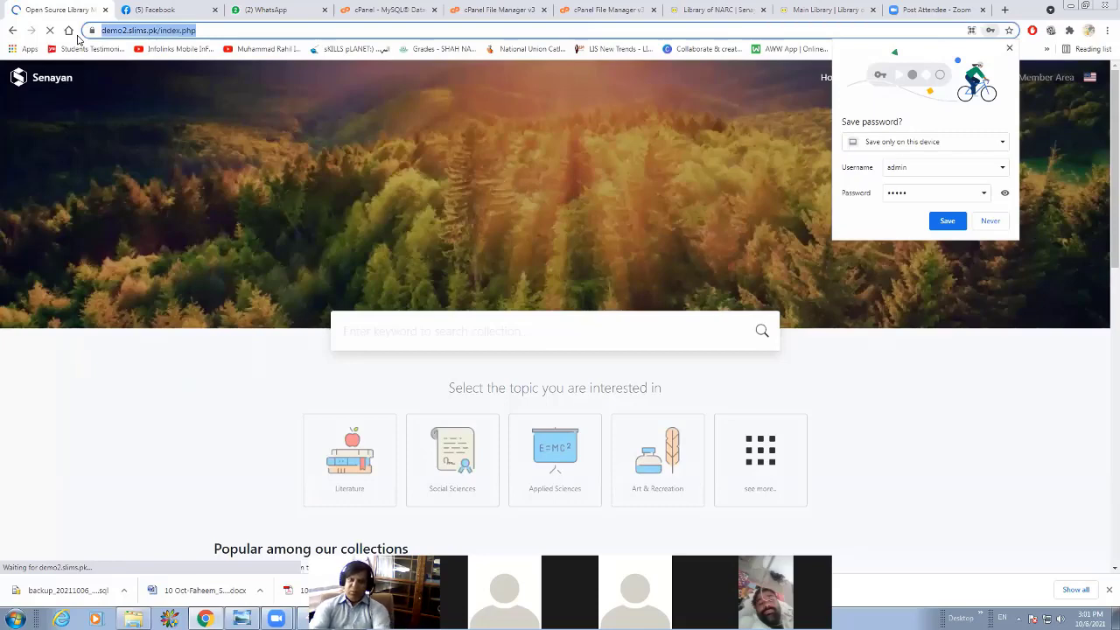
type("de")
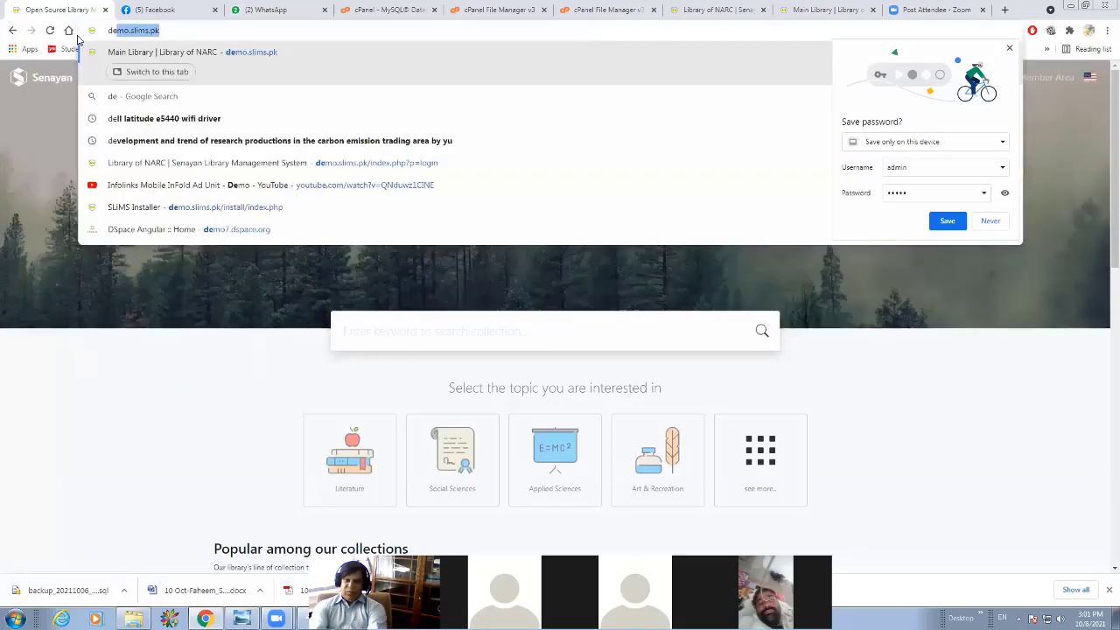
type("mo.sli")
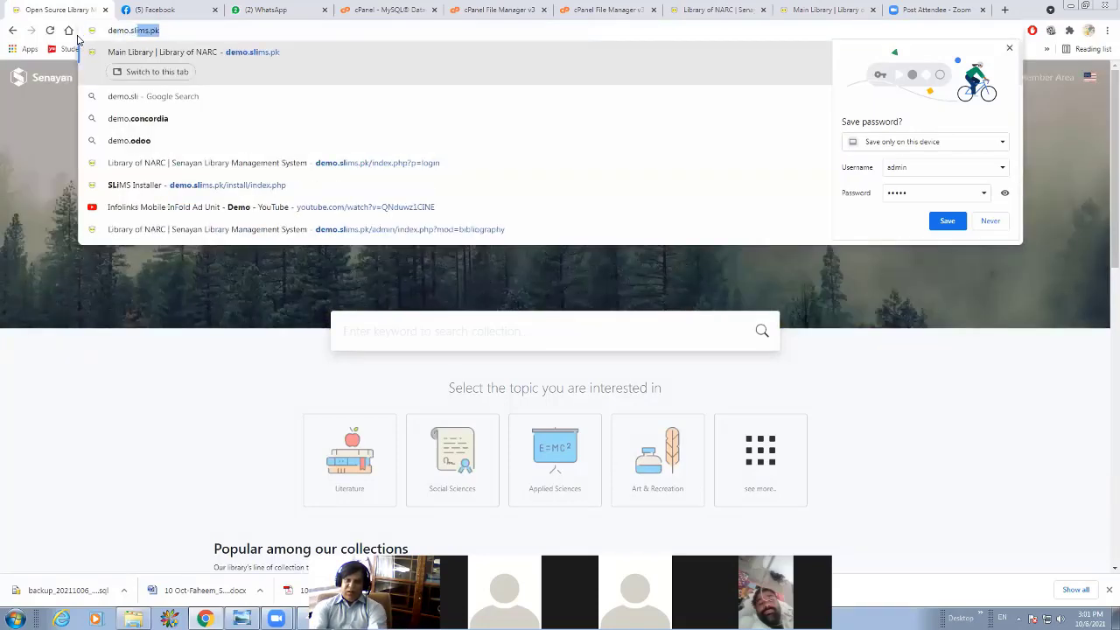
type("ms.p")
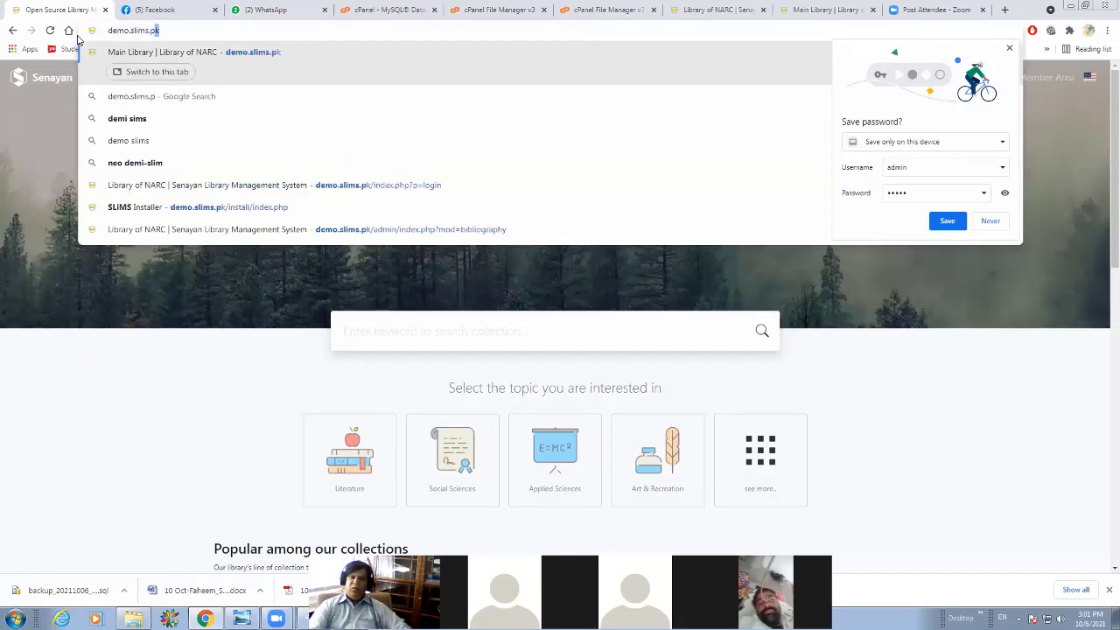
key("Return")
scroll(481, 205, "down", 1)
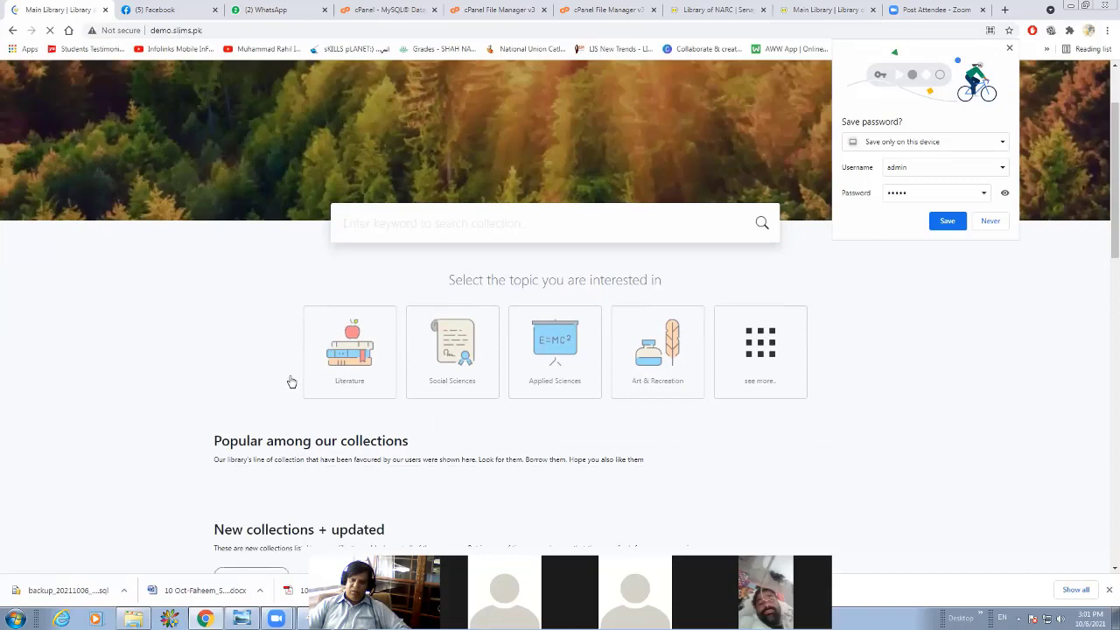
scroll(291, 382, "down", 3)
scroll(247, 219, "up", 4)
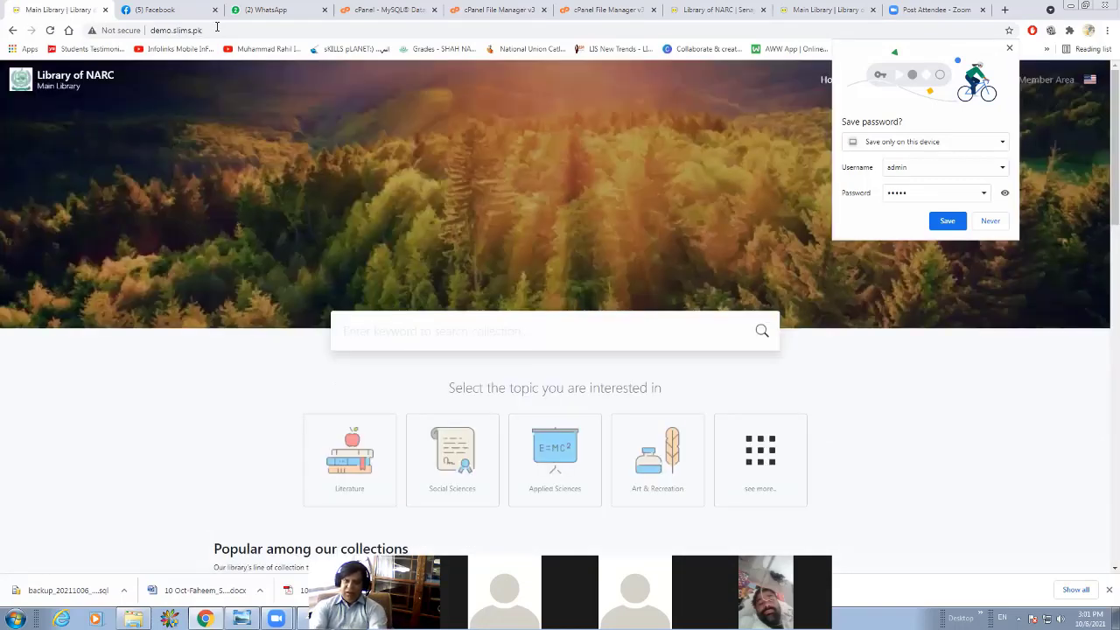
Load demo2.slims.pk and examine the new installation's home page down to its footer.
left_click(217, 27)
type("demo")
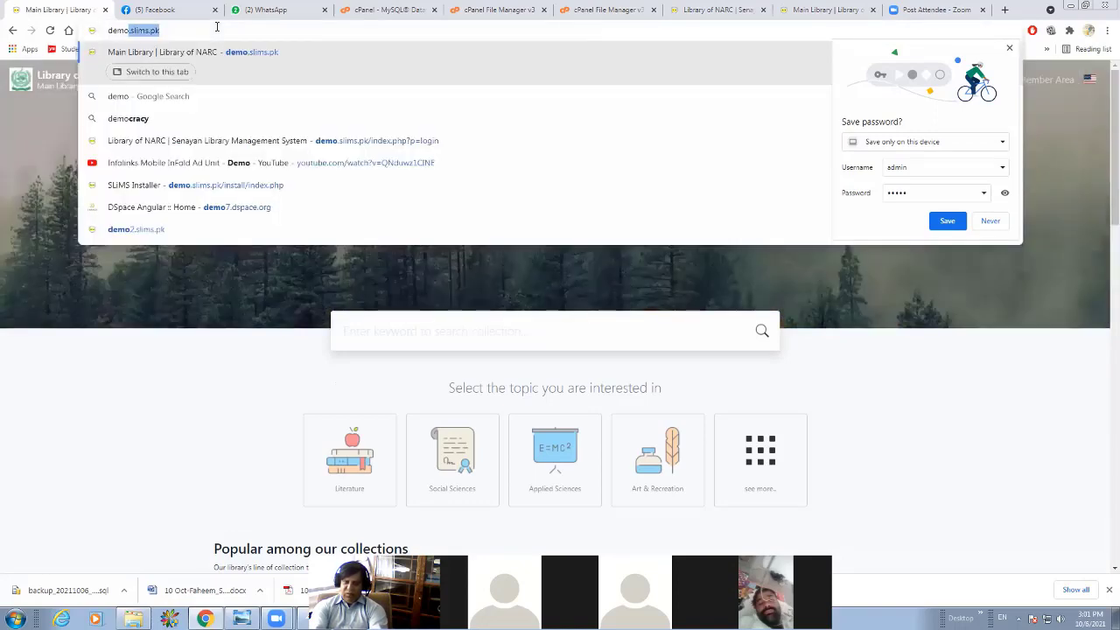
type("2.slims.")
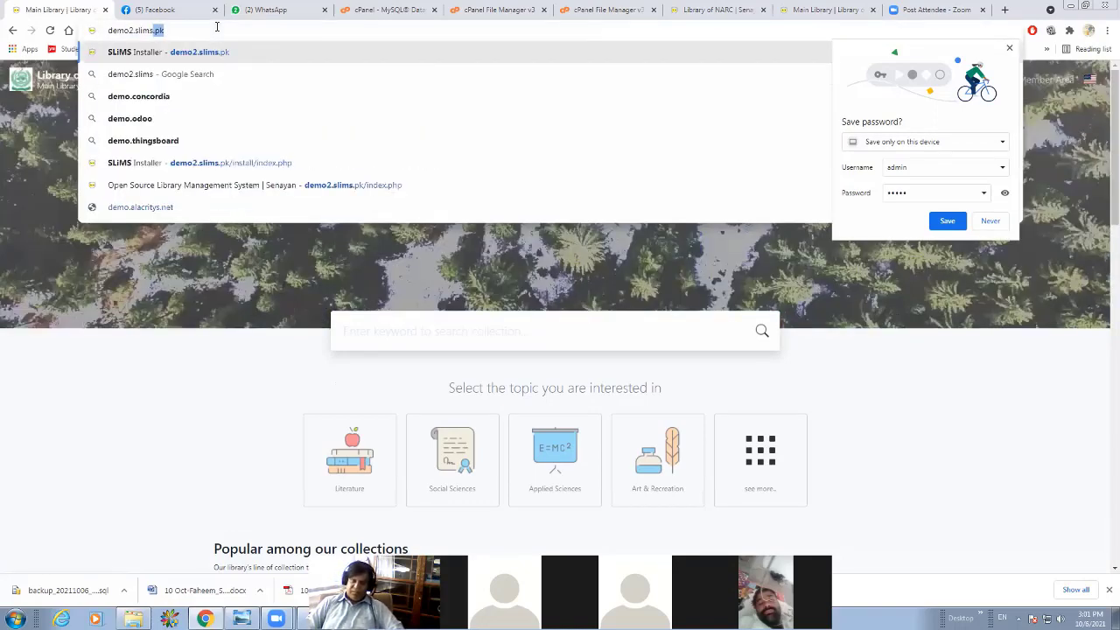
key("Return")
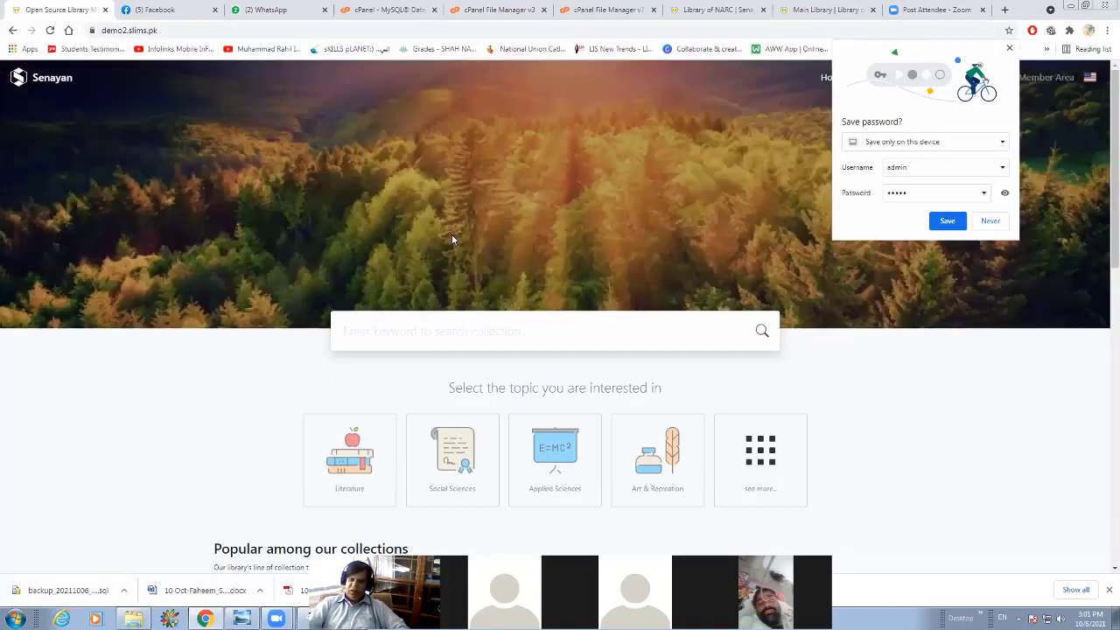
scroll(453, 255, "down", 3)
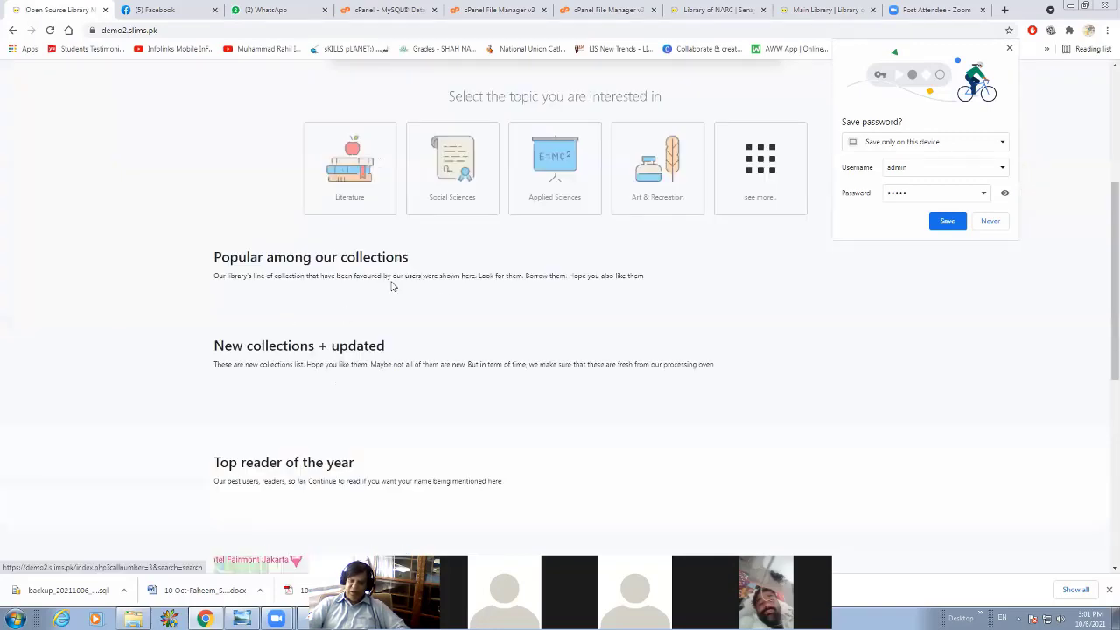
scroll(614, 232, "down", 4)
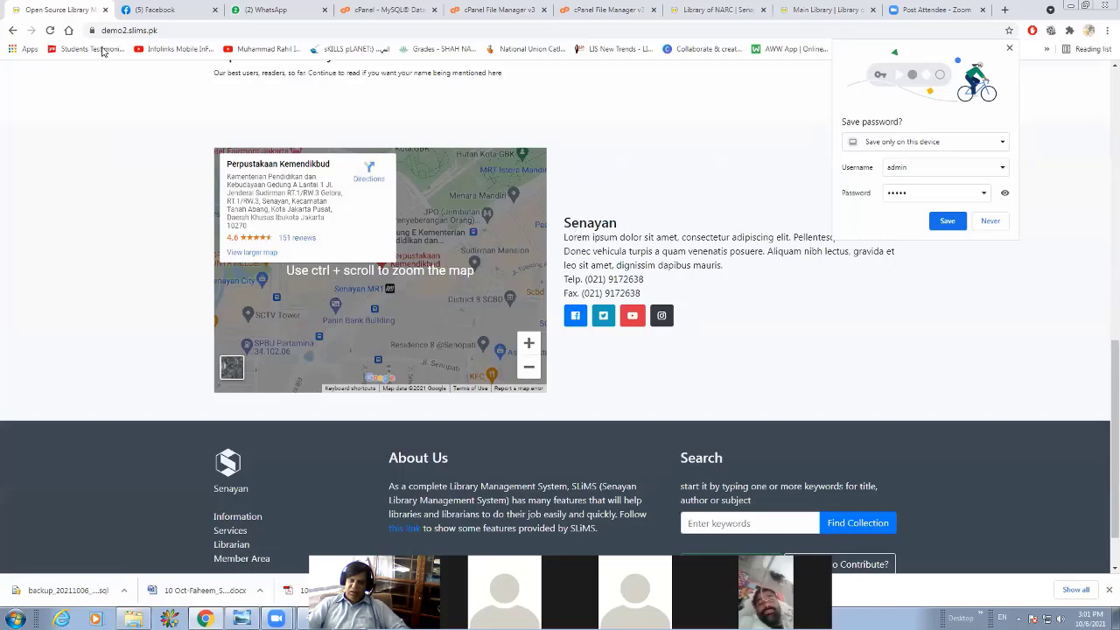
scroll(577, 232, "up", 7)
Load demo.slims.pk, examine the top reader and library location sections, and decline saving the admin password.
left_click(172, 28)
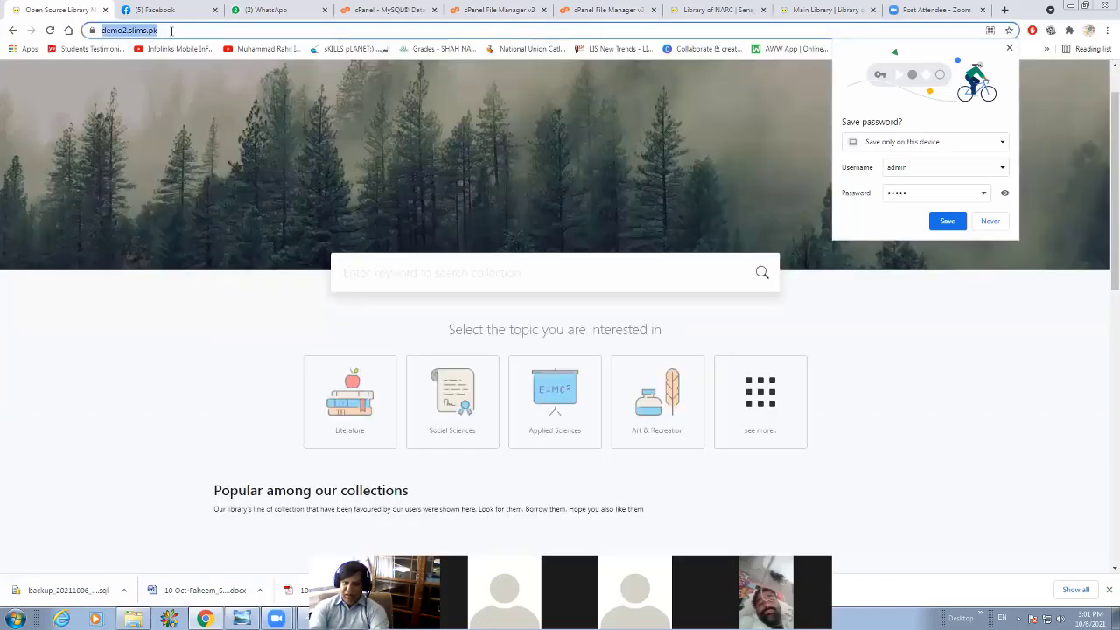
type("demo.")
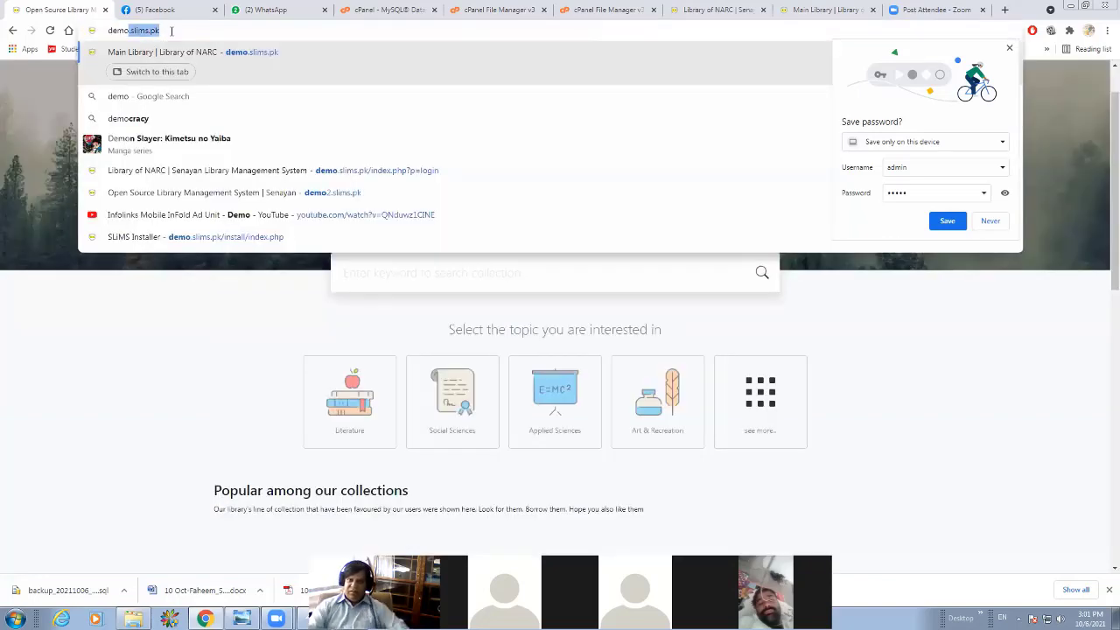
key("Return")
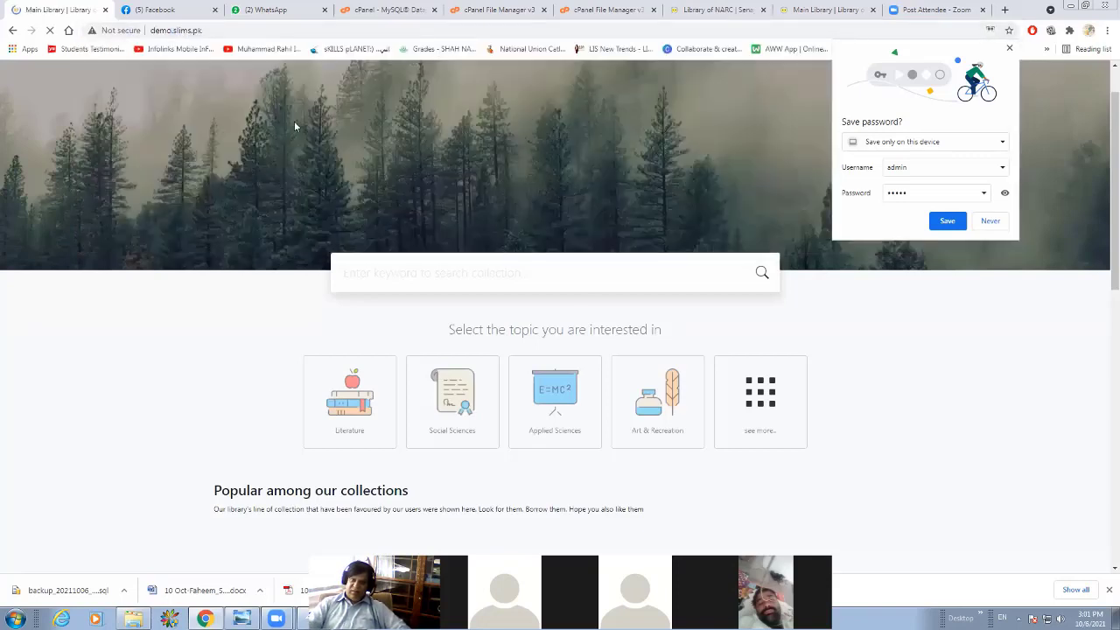
scroll(307, 141, "down", 2)
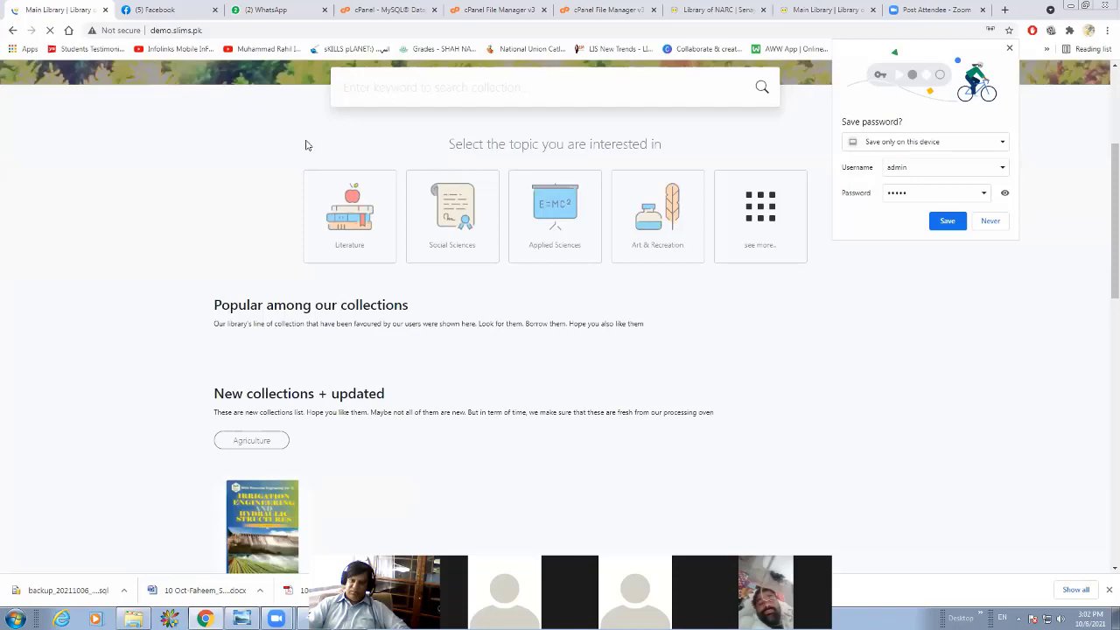
scroll(307, 142, "down", 10)
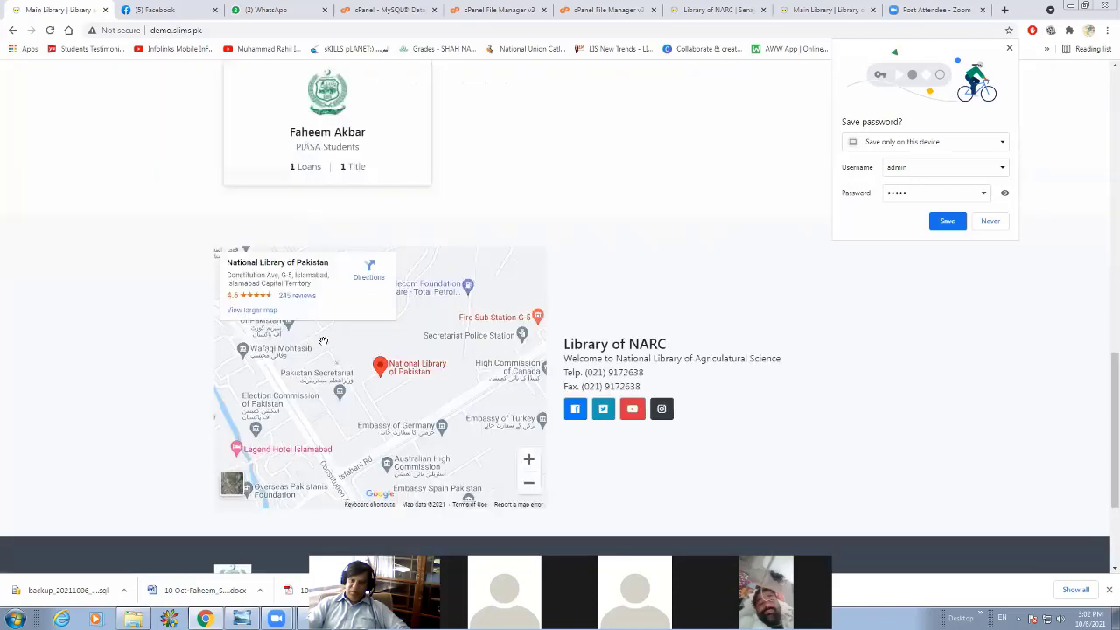
scroll(323, 342, "up", 1)
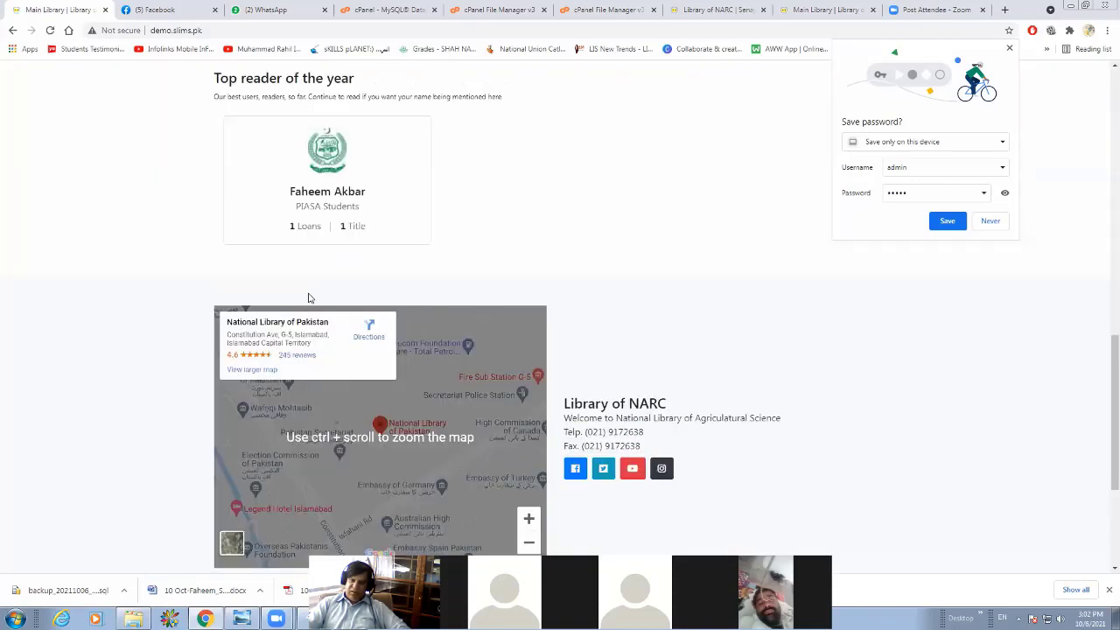
scroll(264, 138, "up", 1)
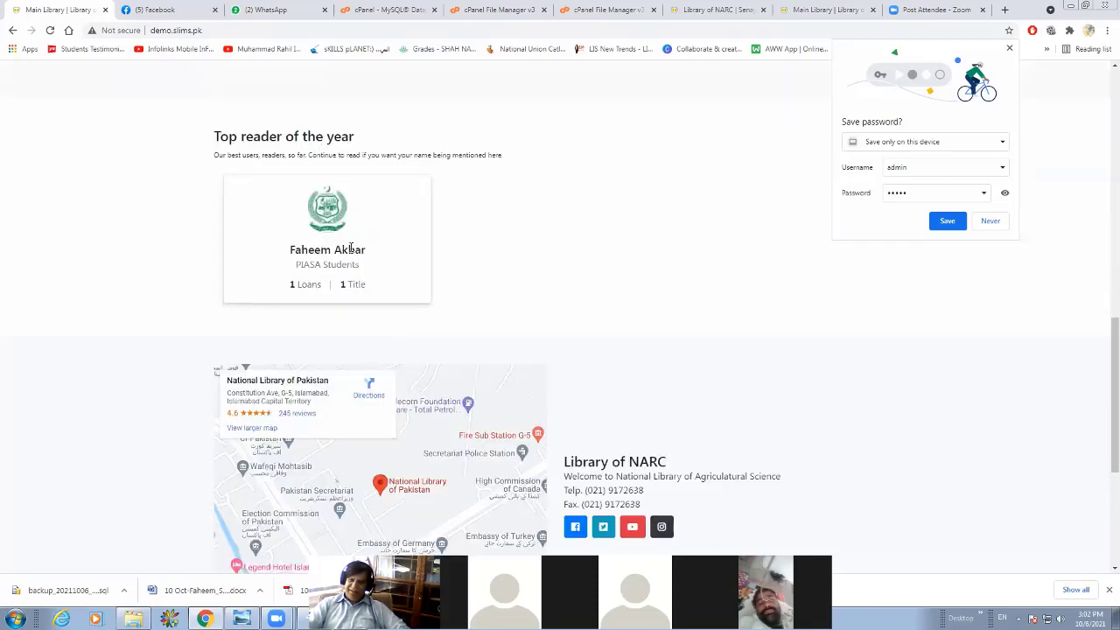
scroll(350, 249, "down", 1)
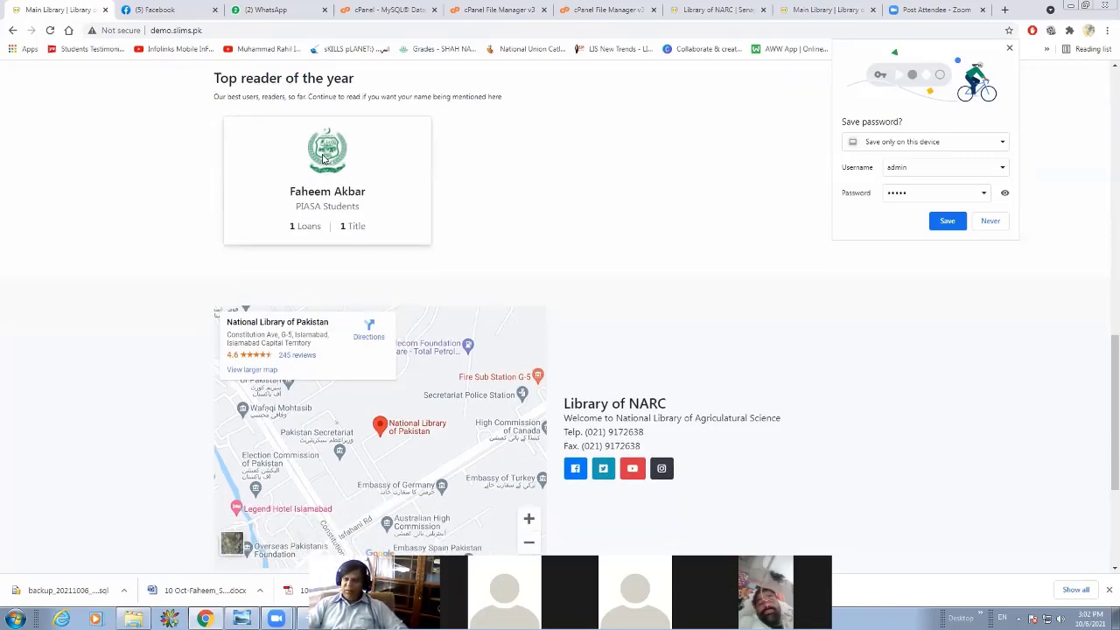
scroll(324, 157, "up", 1)
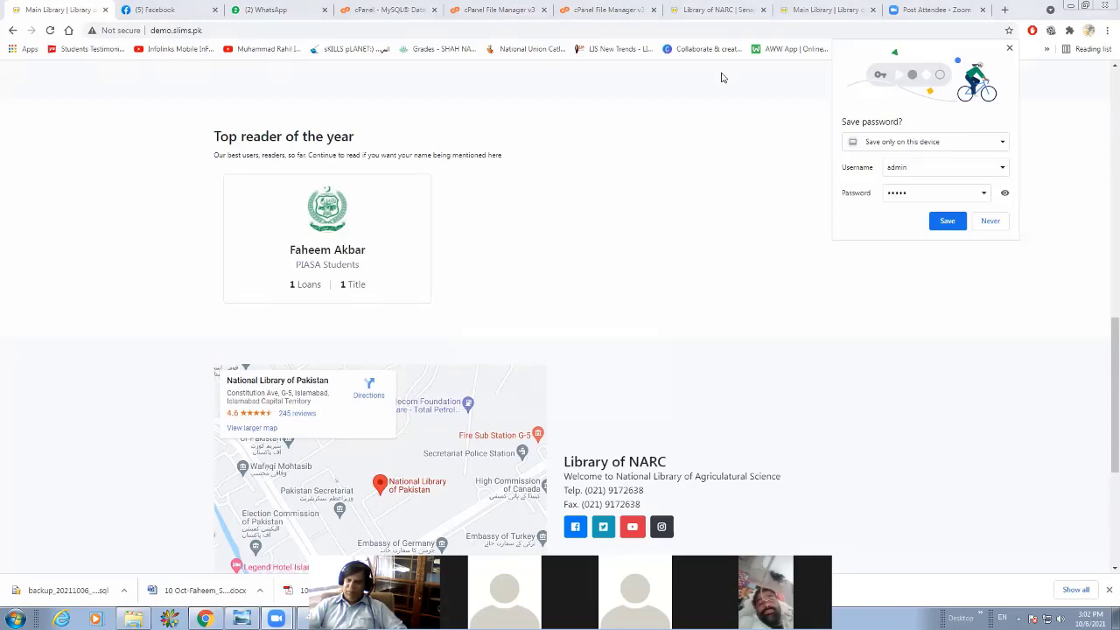
left_click(994, 224)
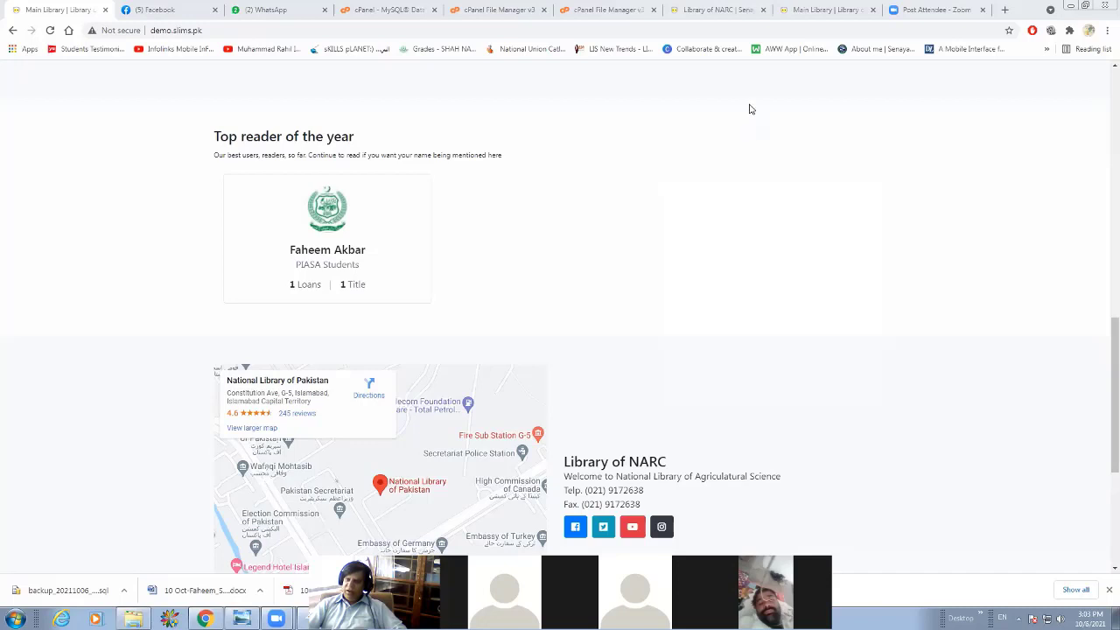
Switch to the cPanel File Manager and open the images folder of demo2.slims.pk.
left_click(591, 24)
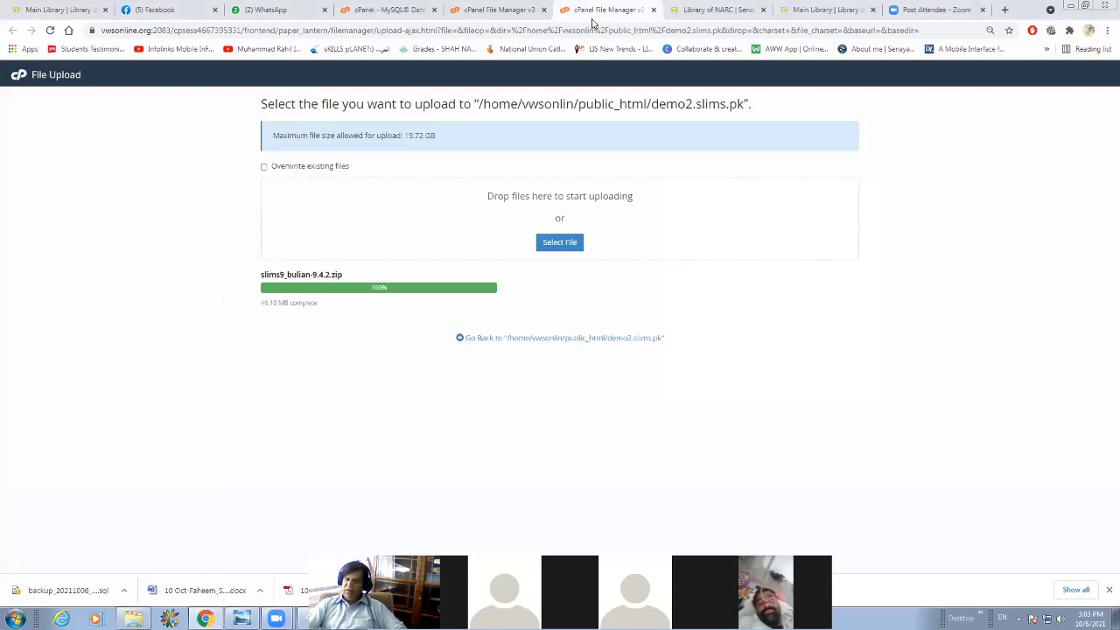
left_click(477, 11)
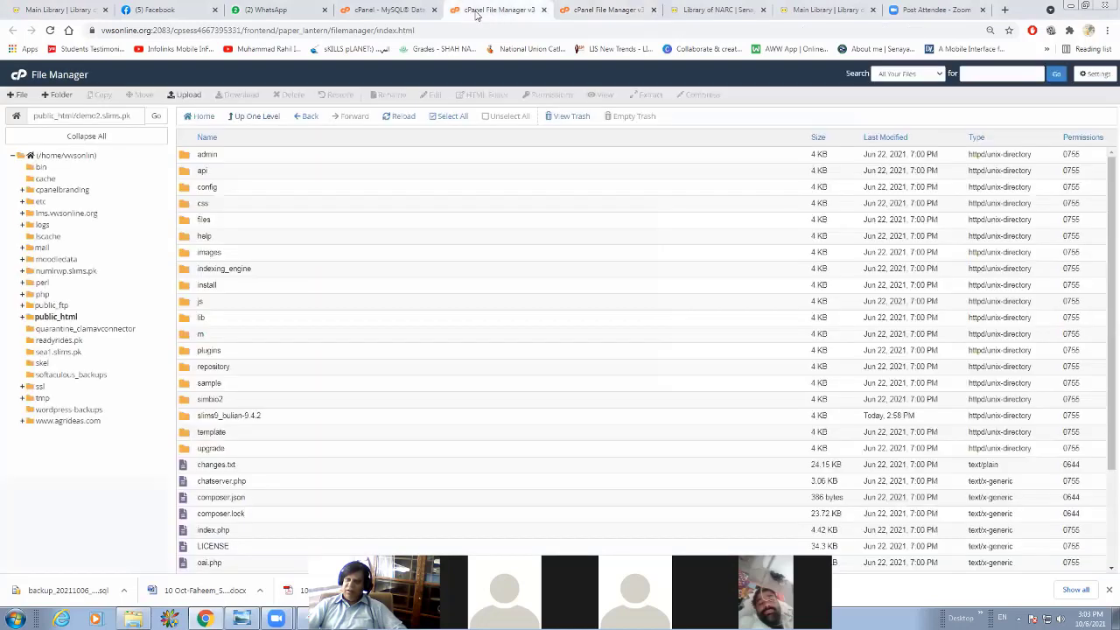
double_click(182, 254)
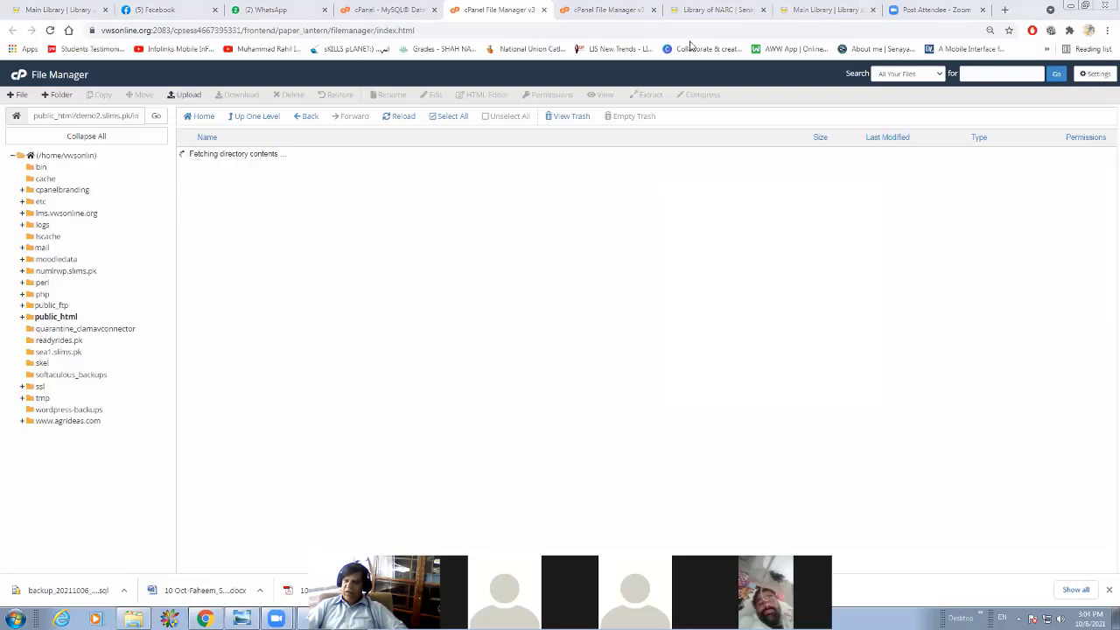
Try to open the System module in the demo.slims.pk administration, and load the library home page instead.
left_click(696, 10)
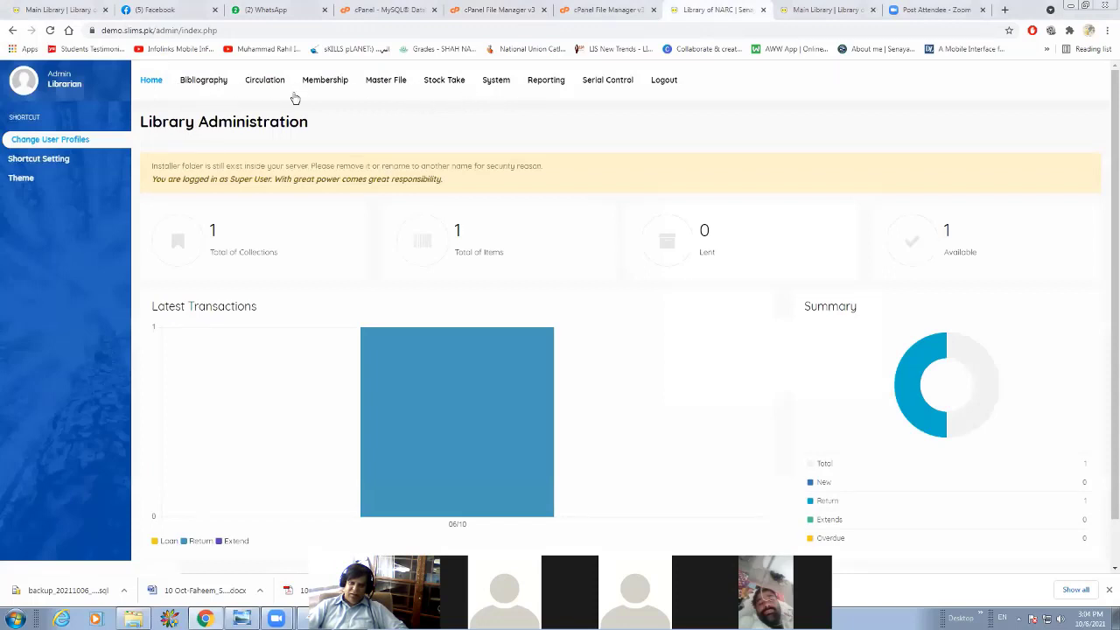
left_click(200, 81)
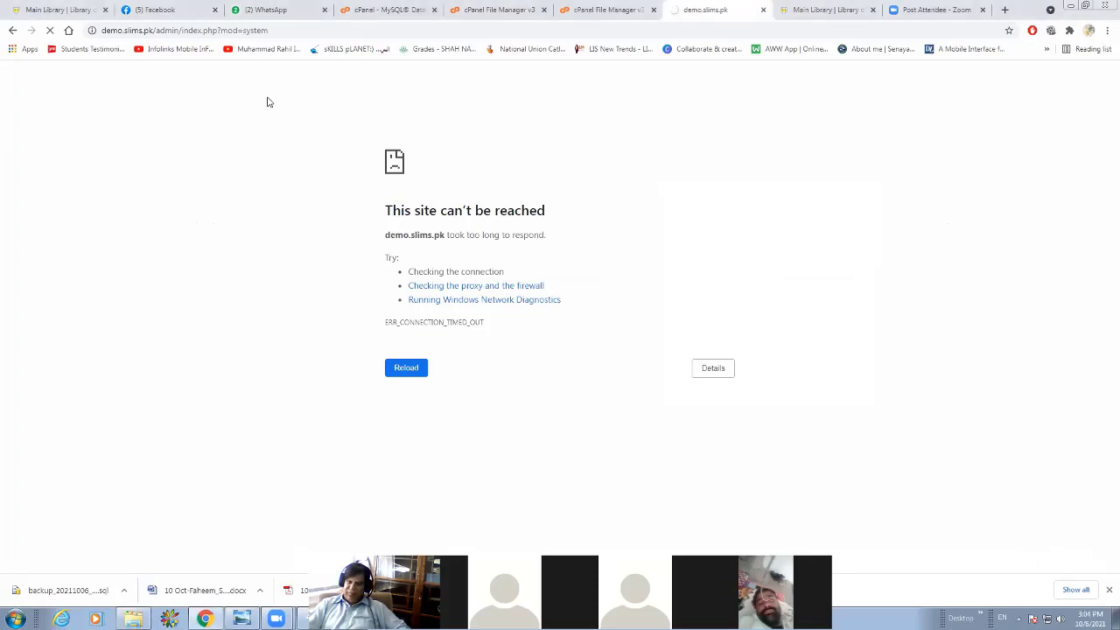
left_click(414, 30)
key("BackSpace")
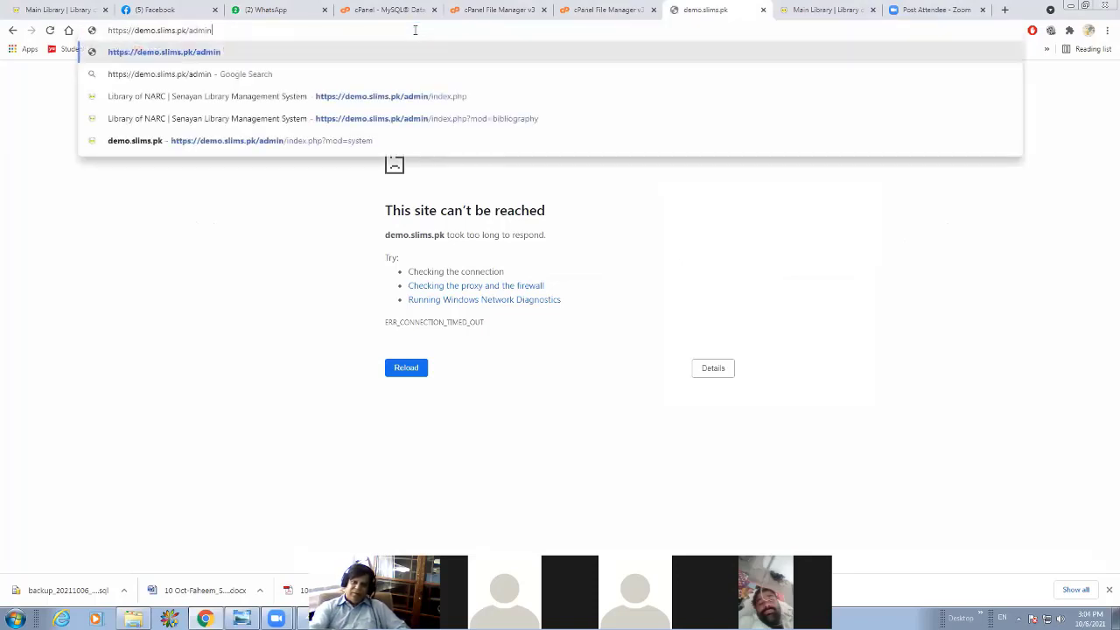
key("BackSpace")
key("BackSpace")
key("BackSpace")
key("BackSpace")
key("BackSpace")
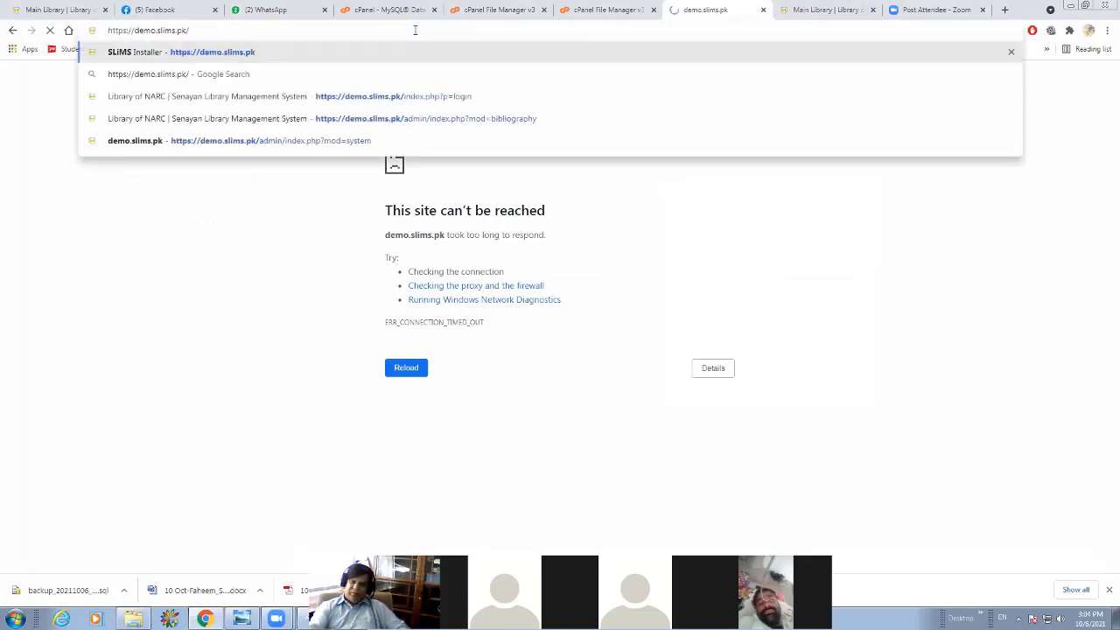
key("Return")
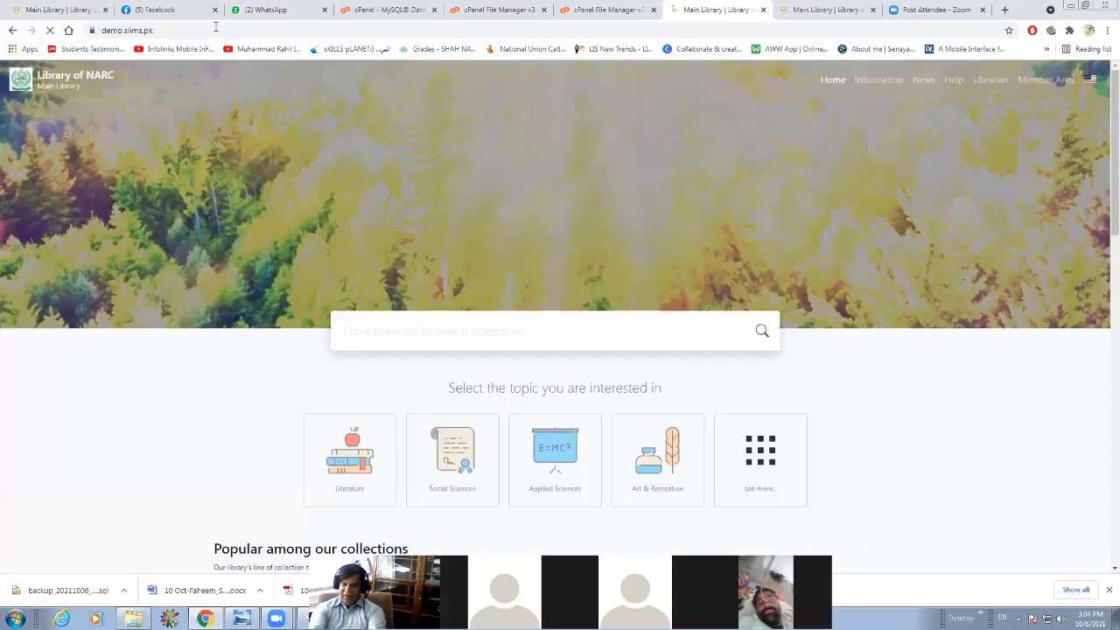
left_click(215, 27)
type("/wp")
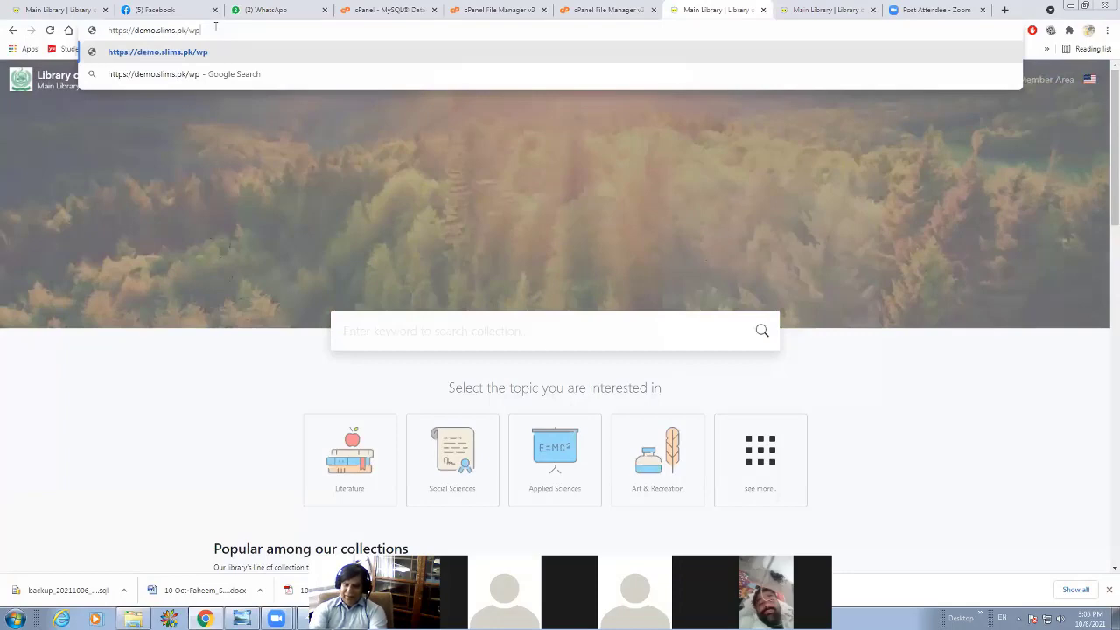
type("-admi")
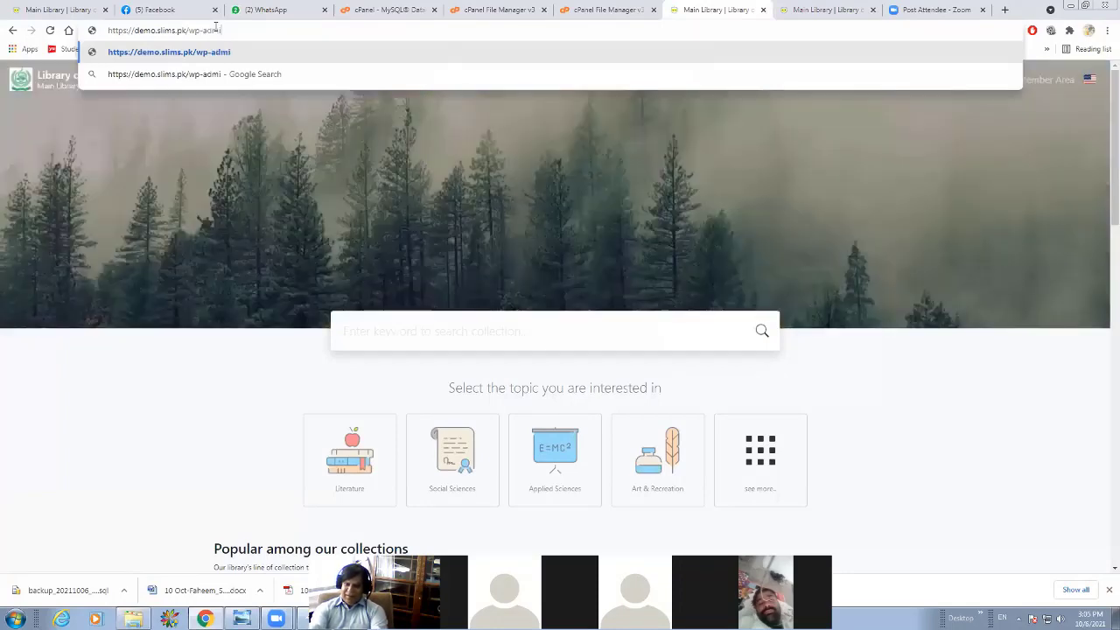
key("BackSpace")
key("BackSpace")
key("BackSpace")
key("BackSpace")
key("BackSpace")
key("BackSpace")
key("BackSpace")
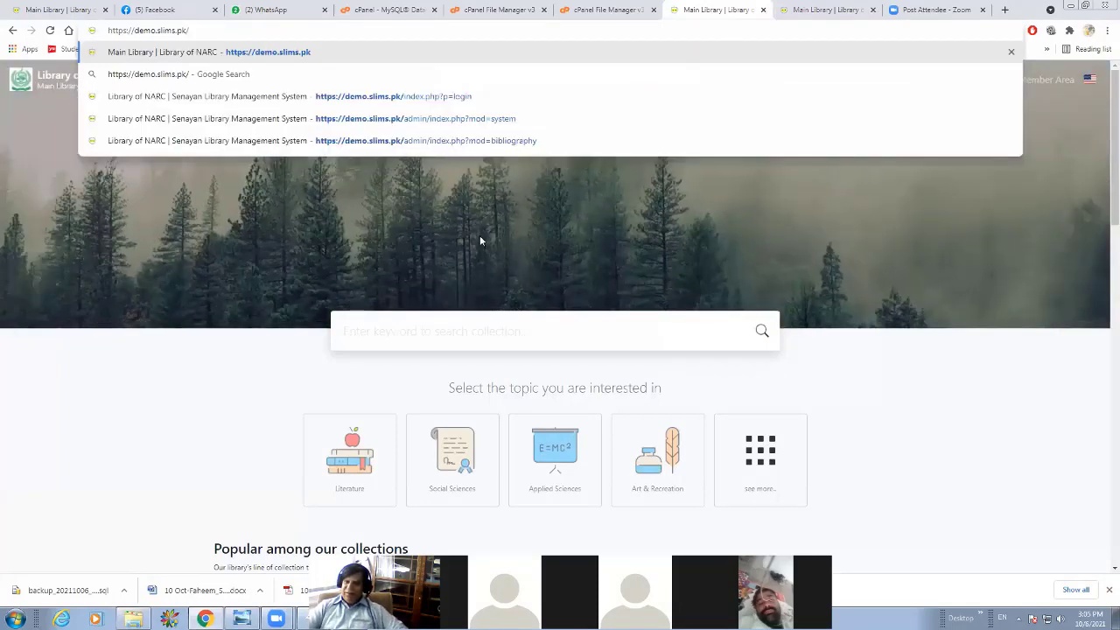
key("Return")
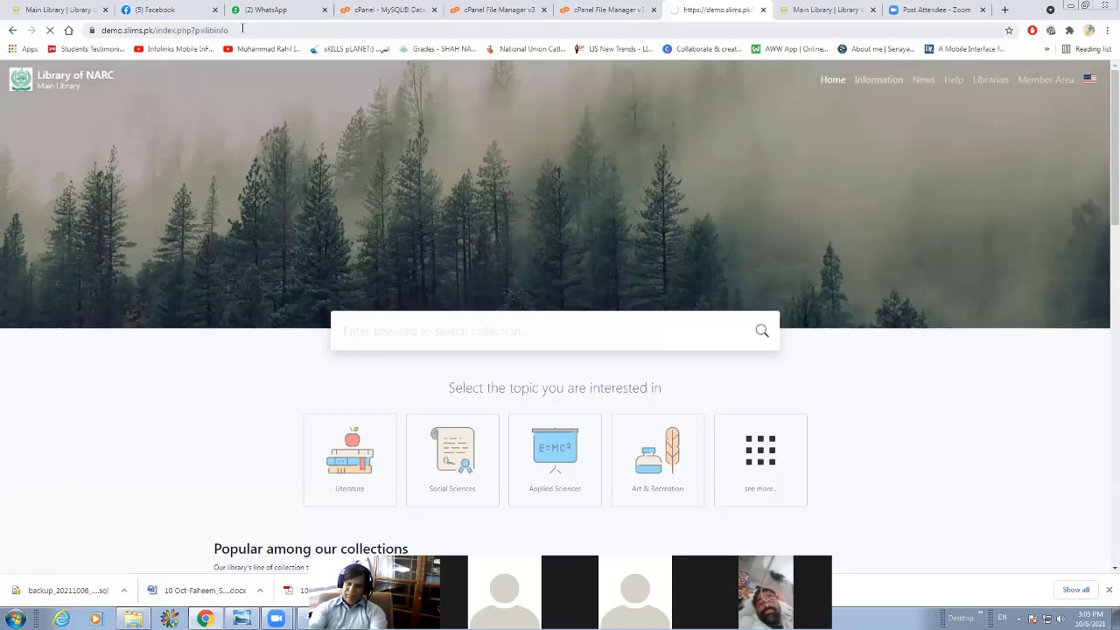
Load the demo.slims.pk login address index.php?p=login and enter the Library Administration.
left_click(243, 29)
key("BackSpace")
key("BackSpace")
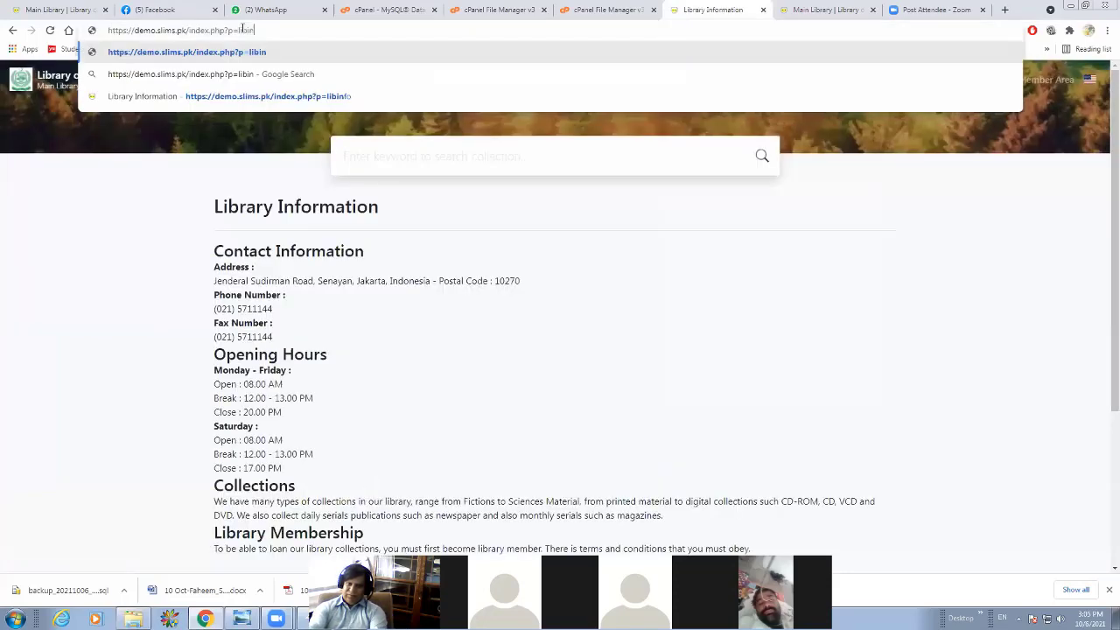
key("BackSpace")
key("BackSpace")
key("BackSpace")
key("BackSpace")
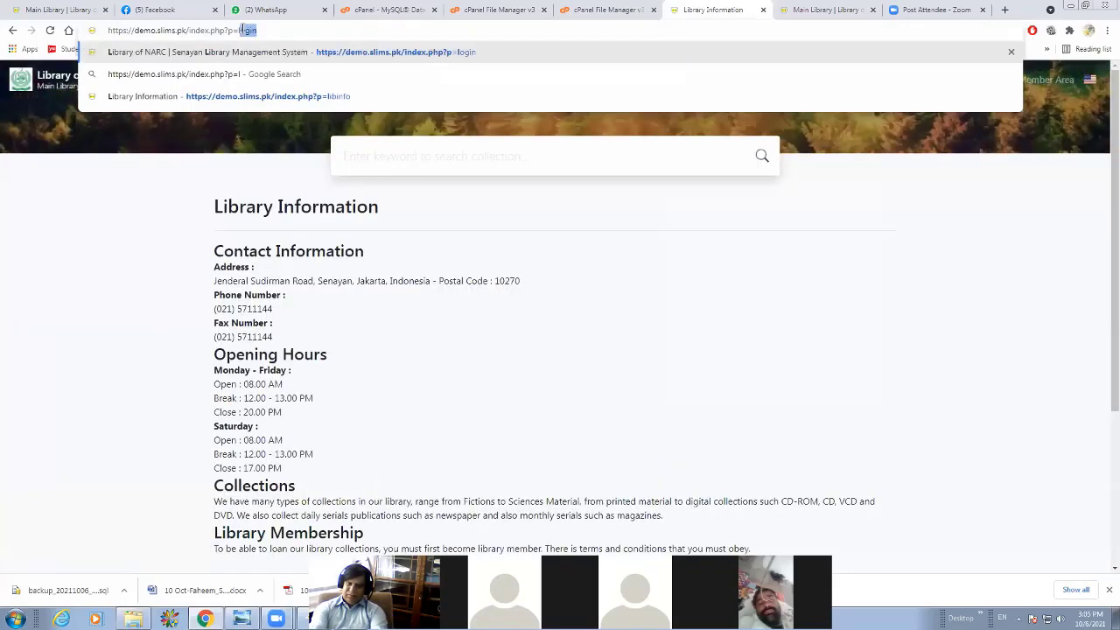
key("Return")
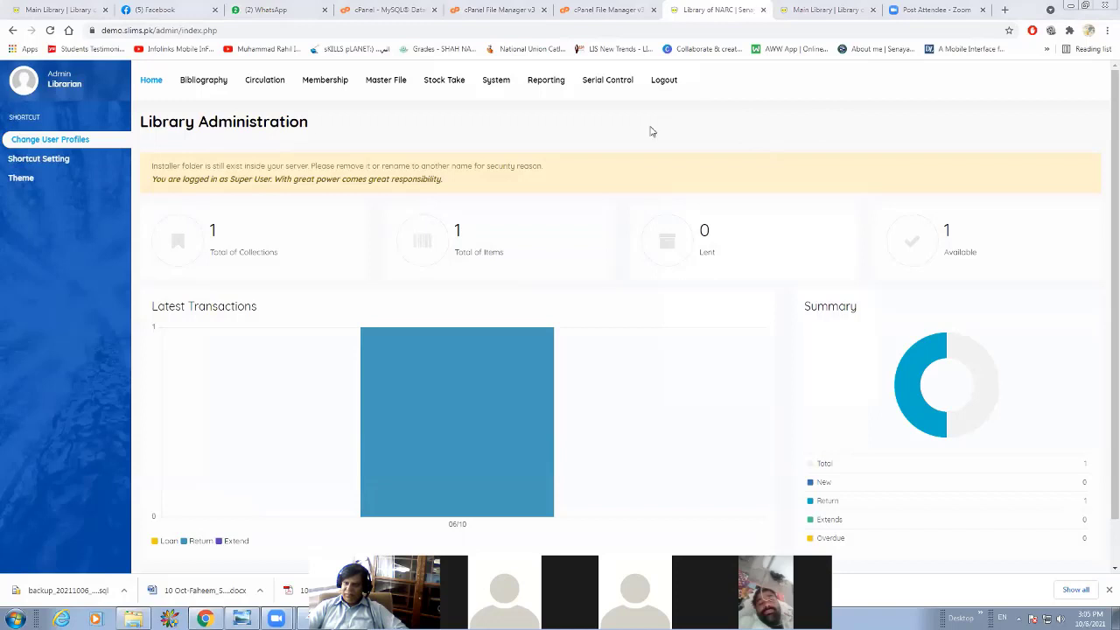
Open the system's Biblio Indexes, re-create and update the bibliographic index, and check the record totals.
left_click(503, 91)
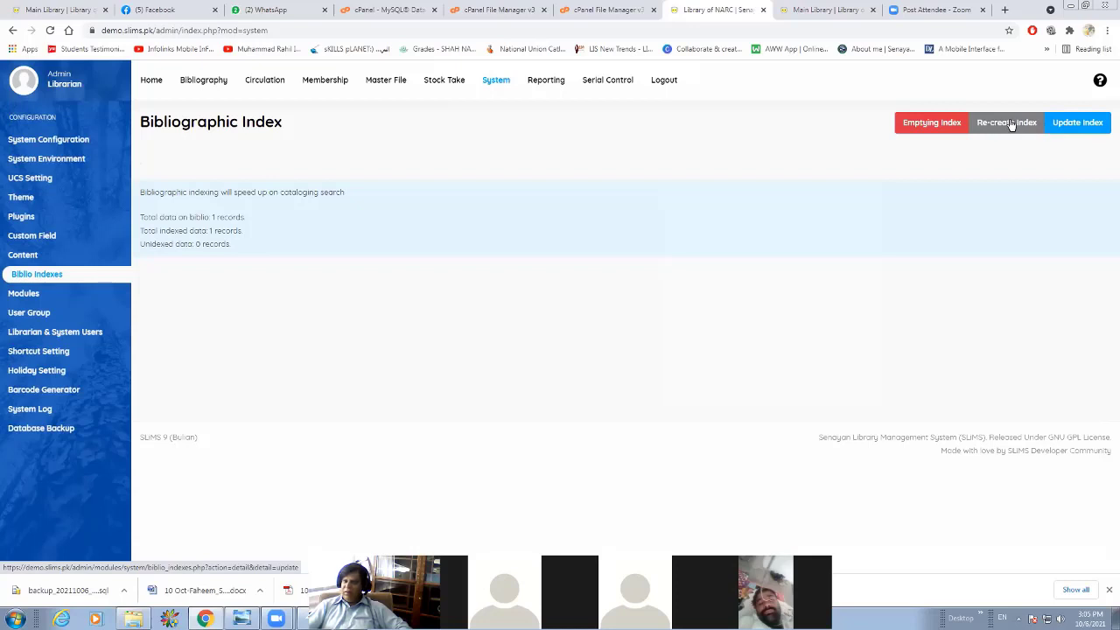
left_click(1012, 125)
left_click(1080, 132)
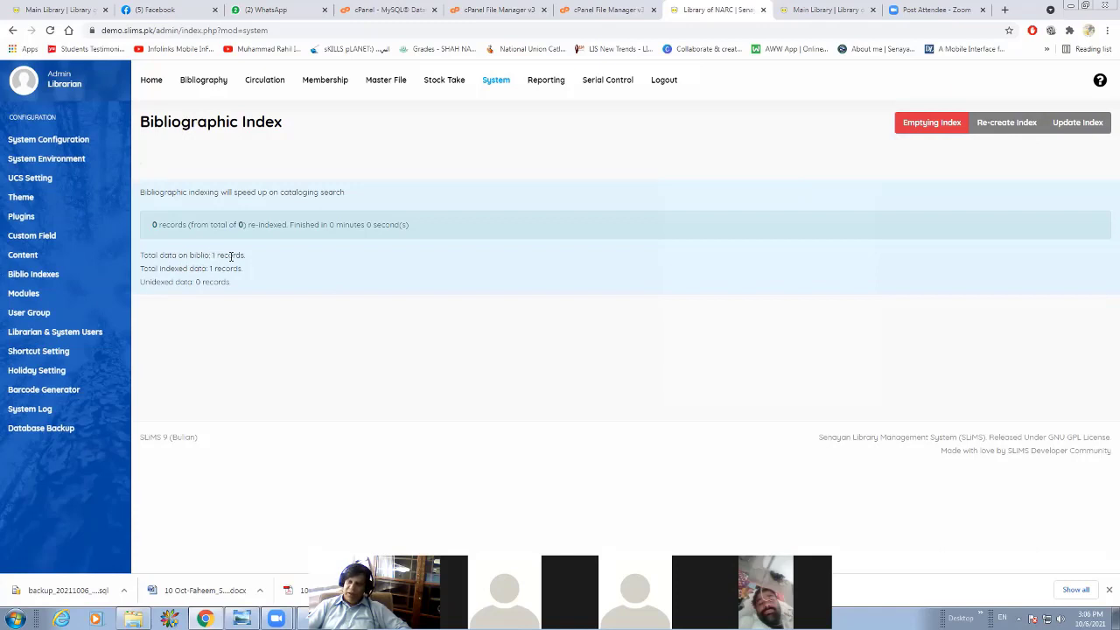
left_click_drag(210, 255, 231, 256)
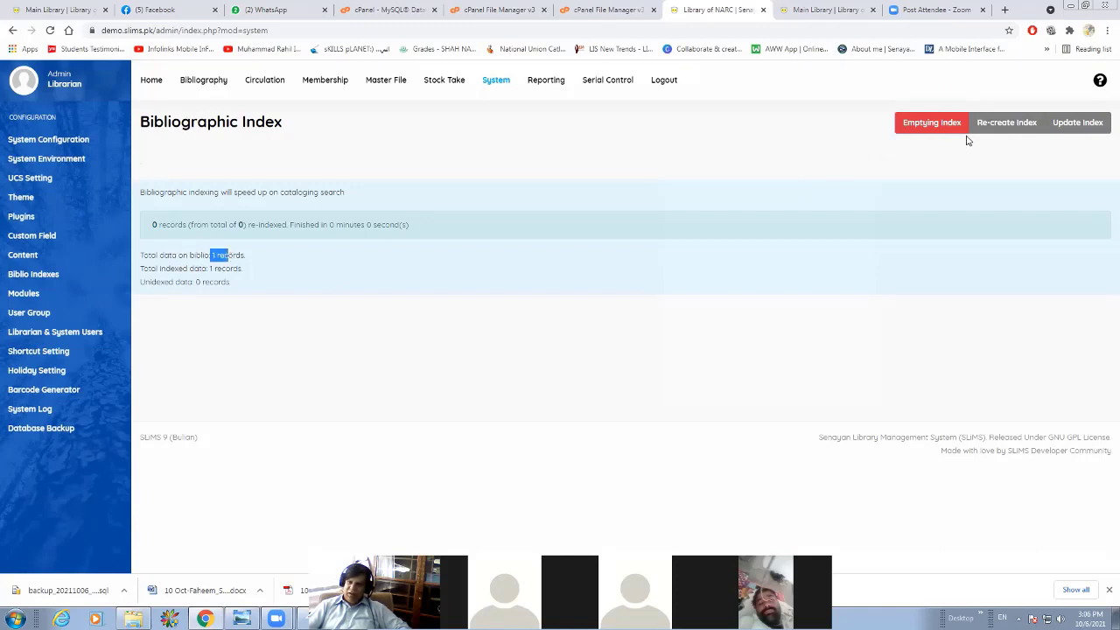
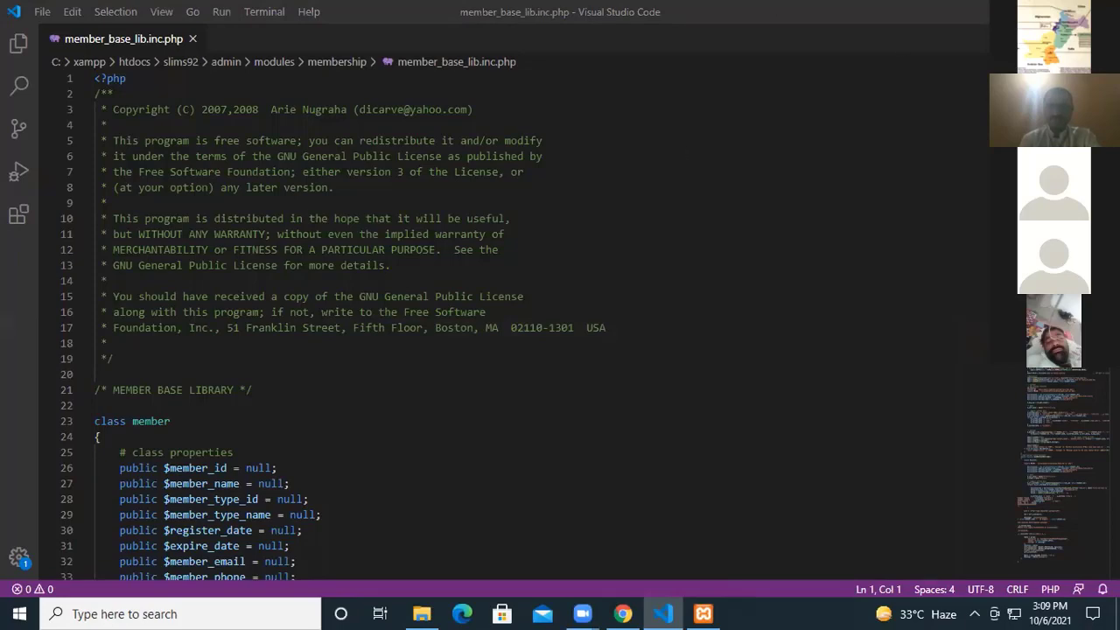
Show the desktop and open the Urdu. File folder inside file convert > Pathan.
key("super+d")
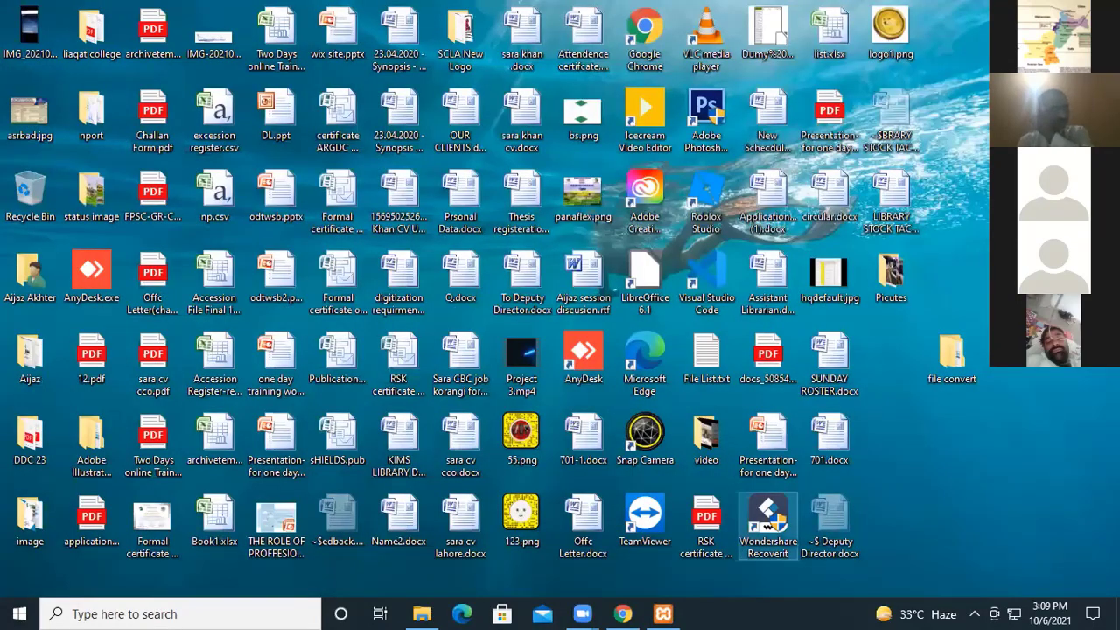
mouse_move(663, 614)
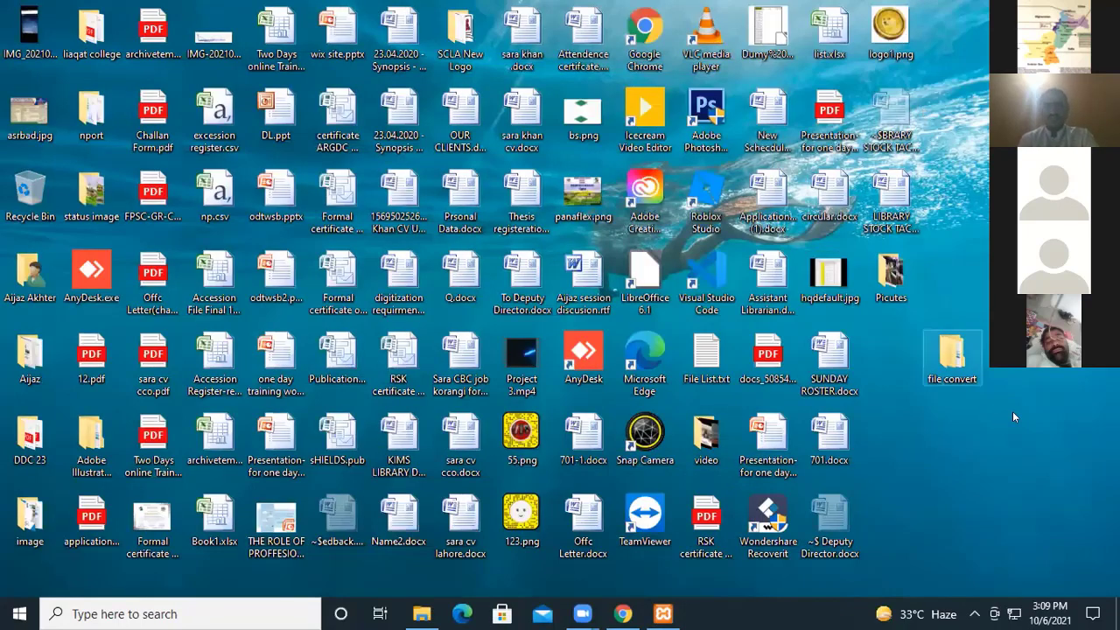
double_click(953, 353)
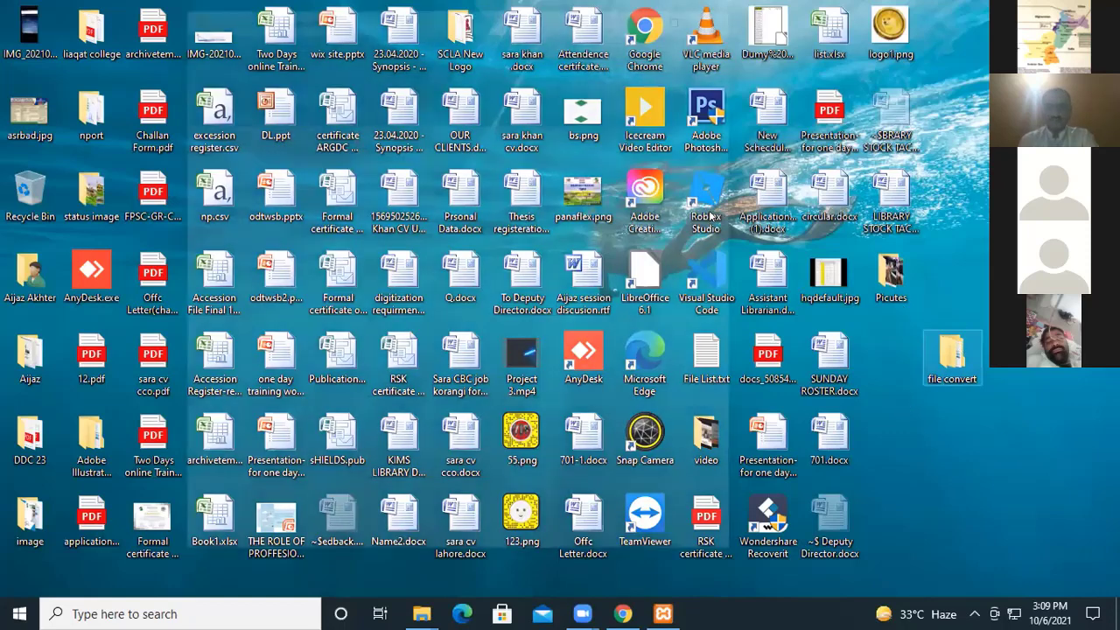
double_click(367, 207)
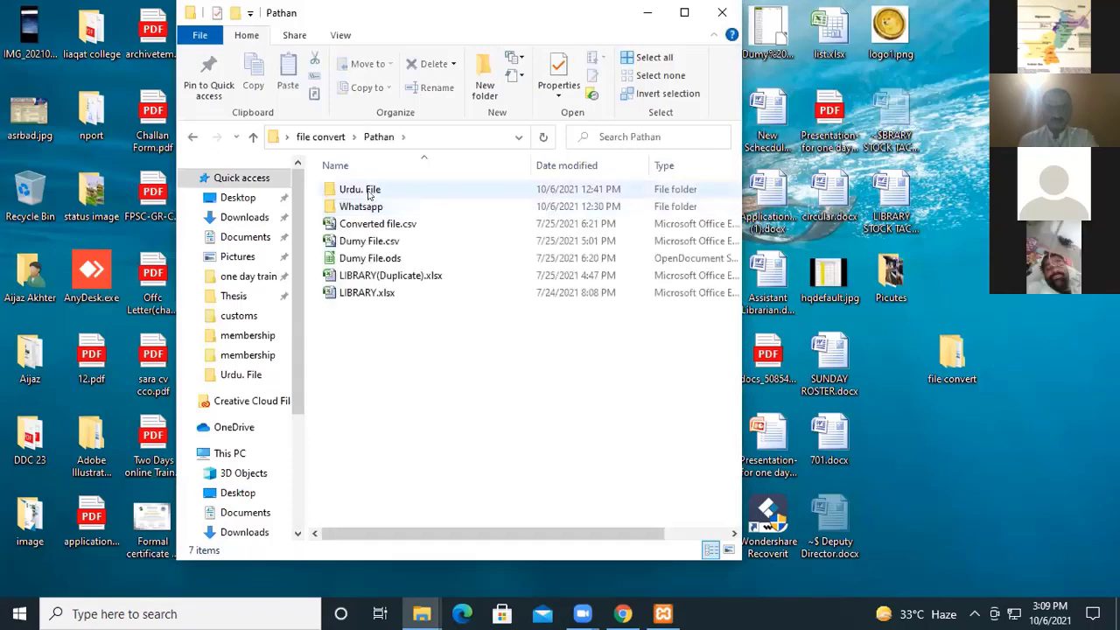
double_click(367, 192)
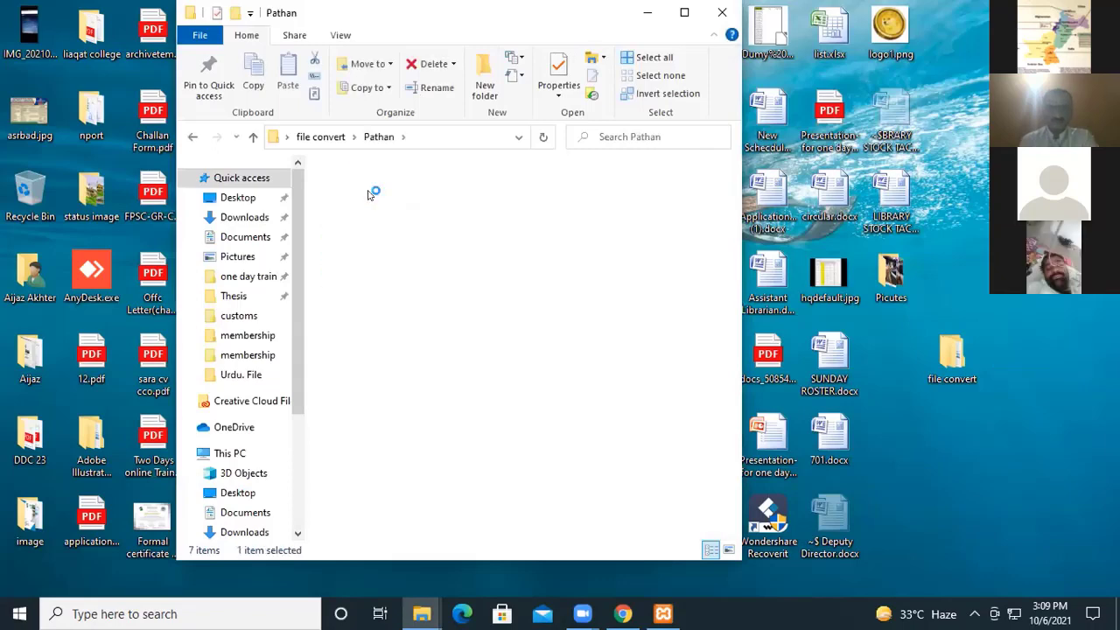
Create a new folder named New Urdu in the Urdu. File folder.
right_click(342, 338)
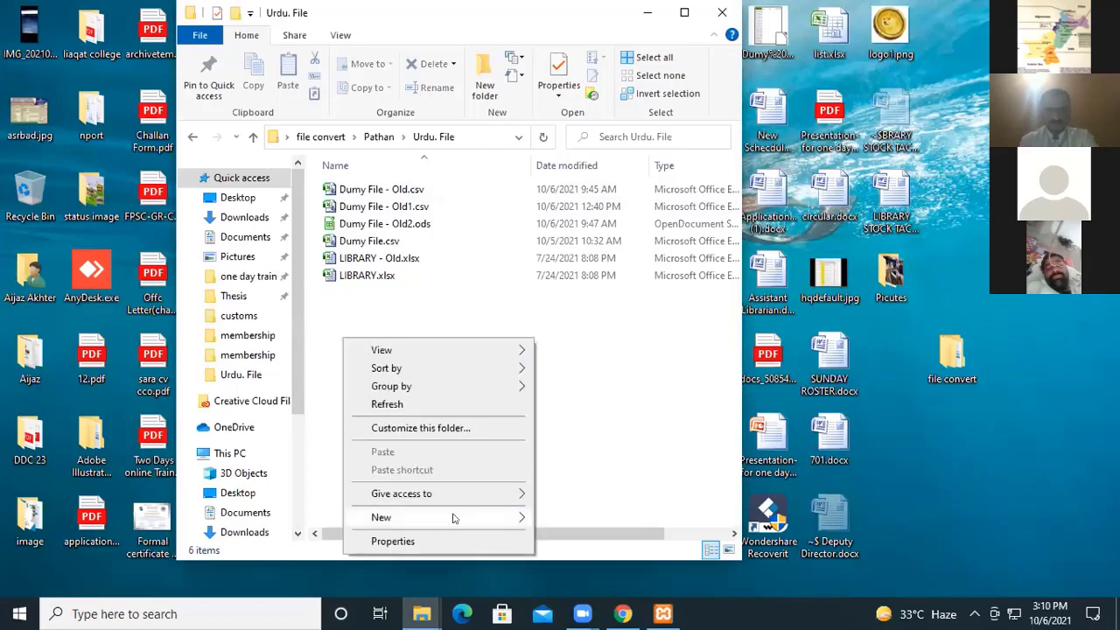
mouse_move(453, 518)
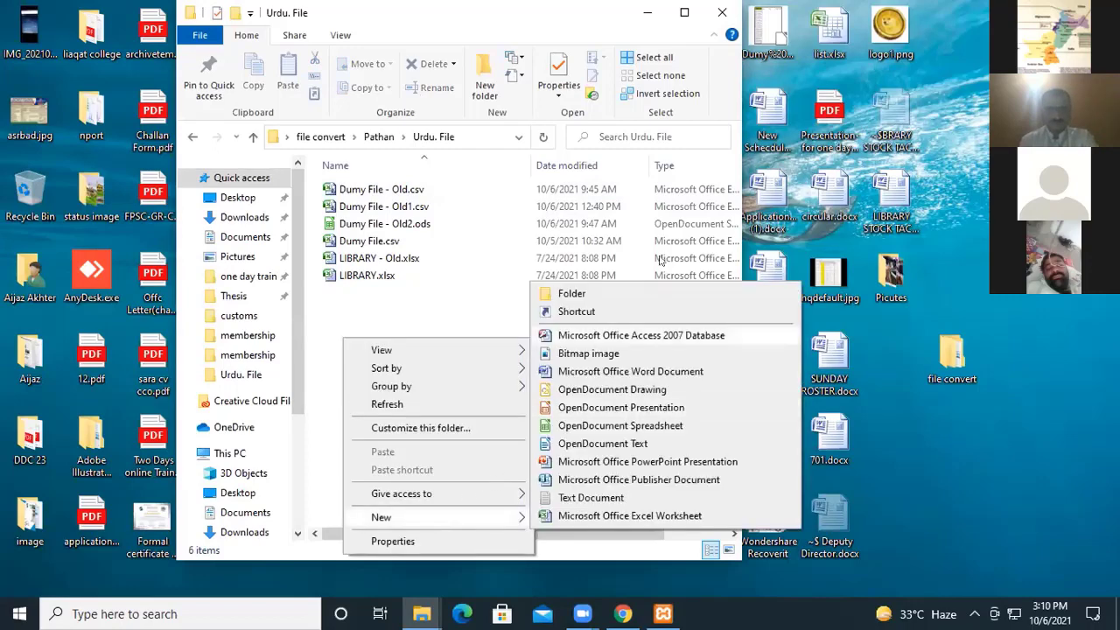
left_click(632, 295)
type("New ")
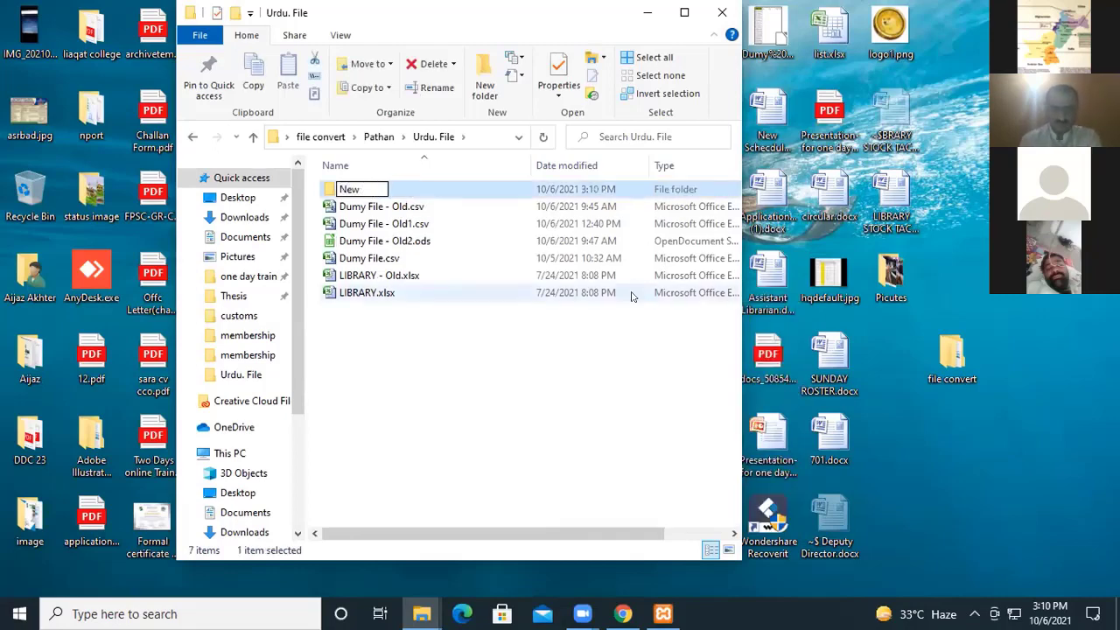
type("Urdu")
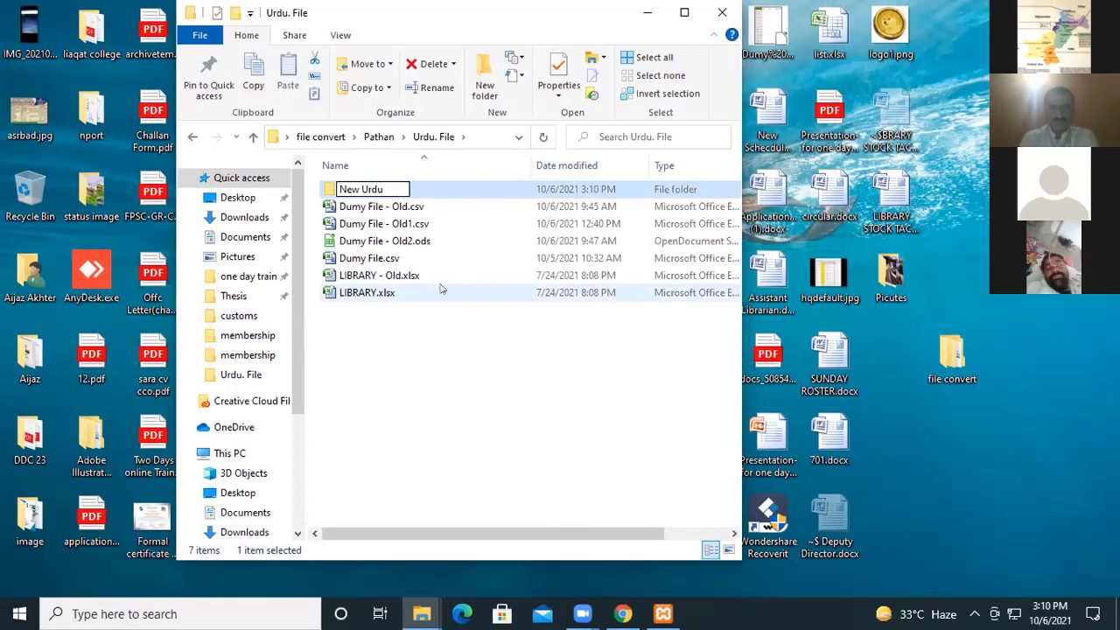
key("Return")
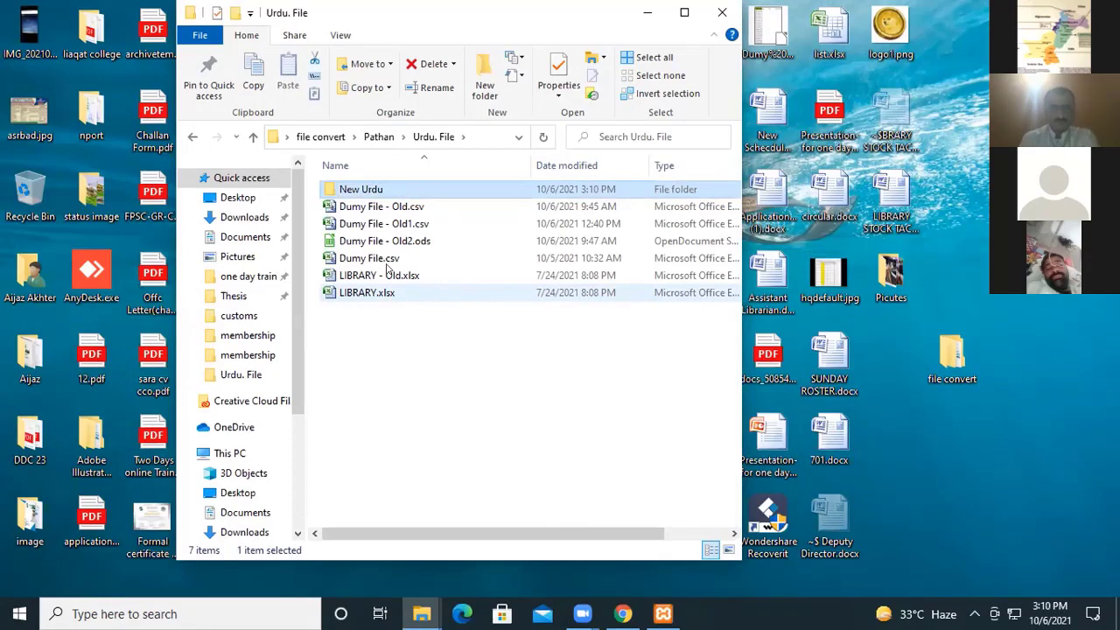
Copy Dumy File.csv from the Downloads folder and minimise that folder window.
left_click(248, 217)
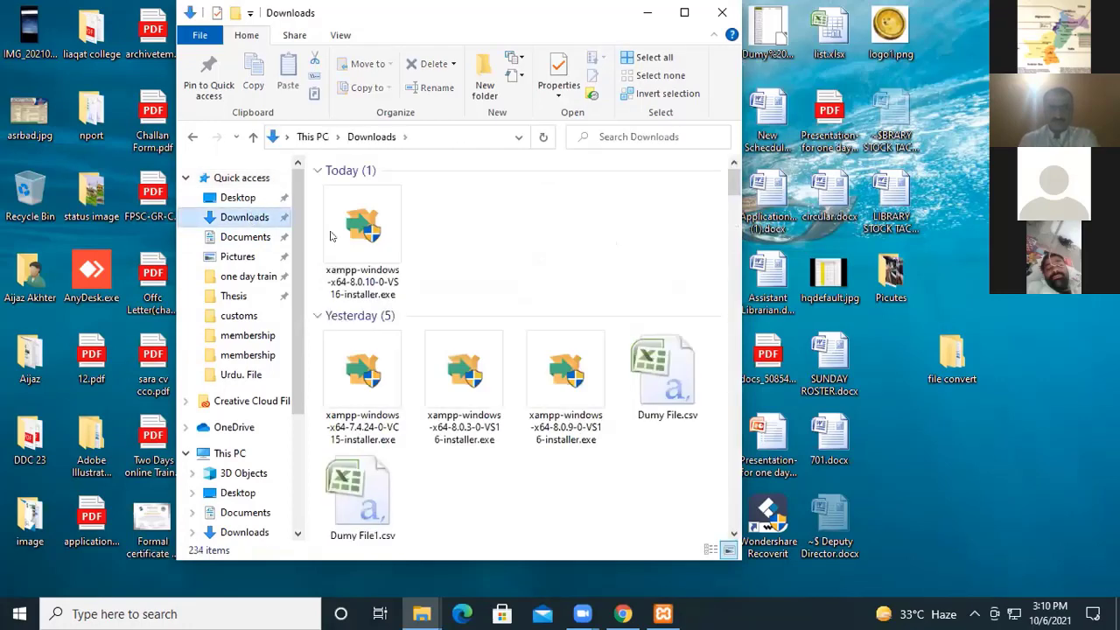
left_click(669, 378)
key("ctrl+c")
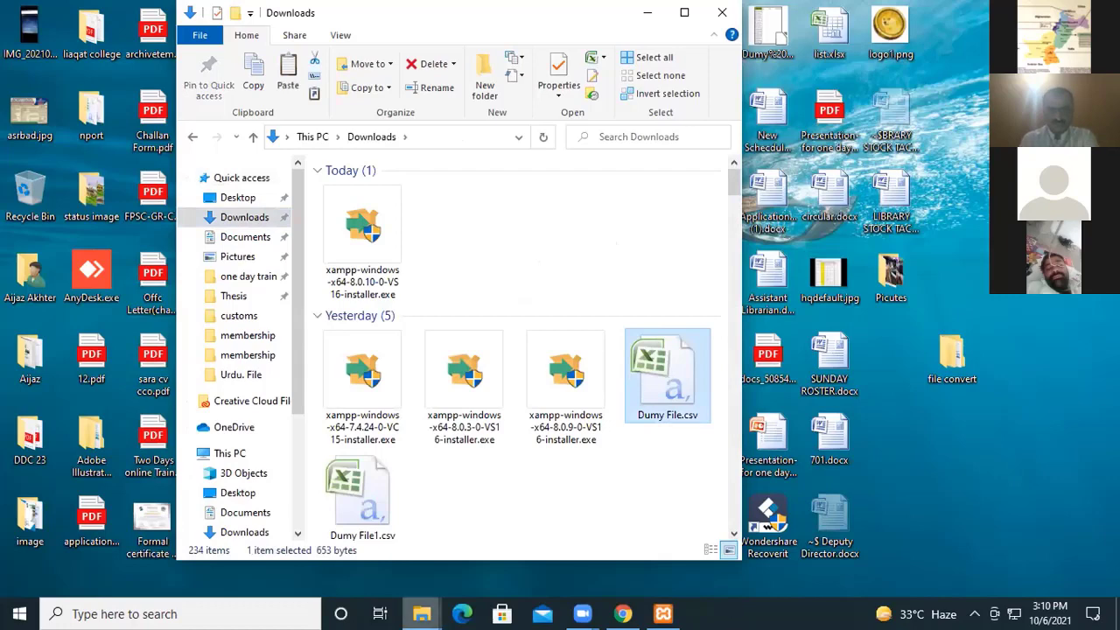
left_click(422, 613)
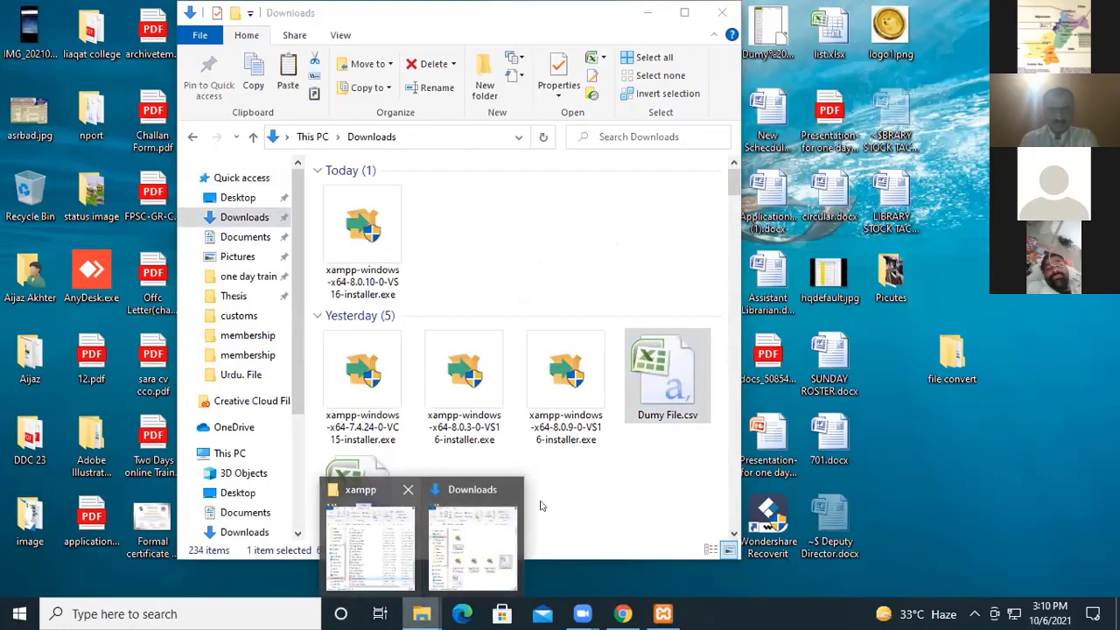
left_click(649, 17)
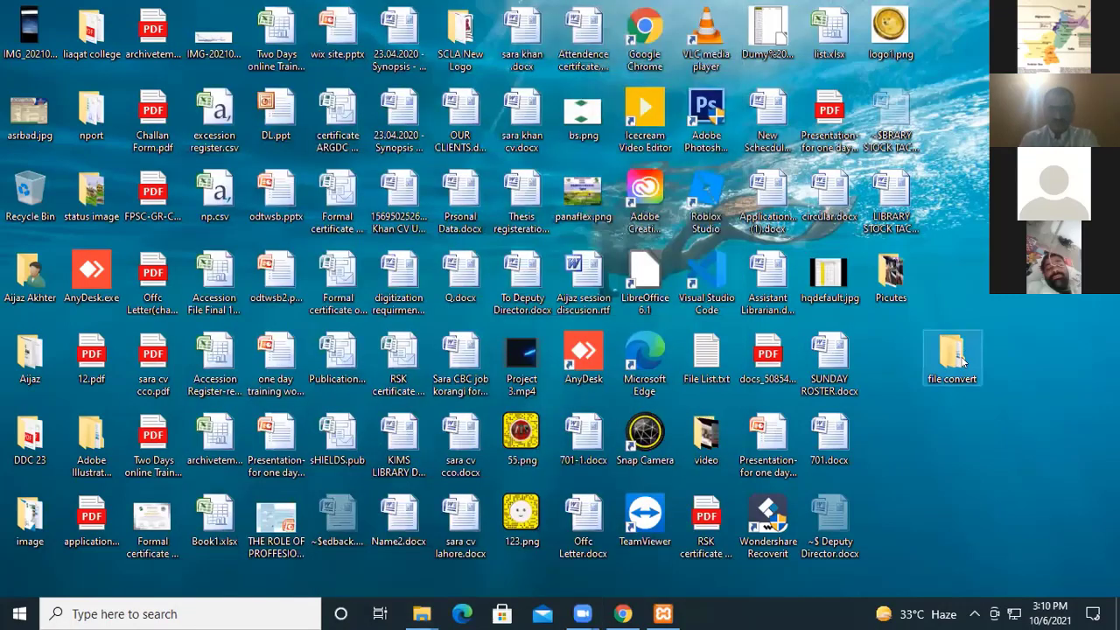
Paste the copied CSV file into file convert > Pathan > Urdu. File > New Urdu.
double_click(960, 360)
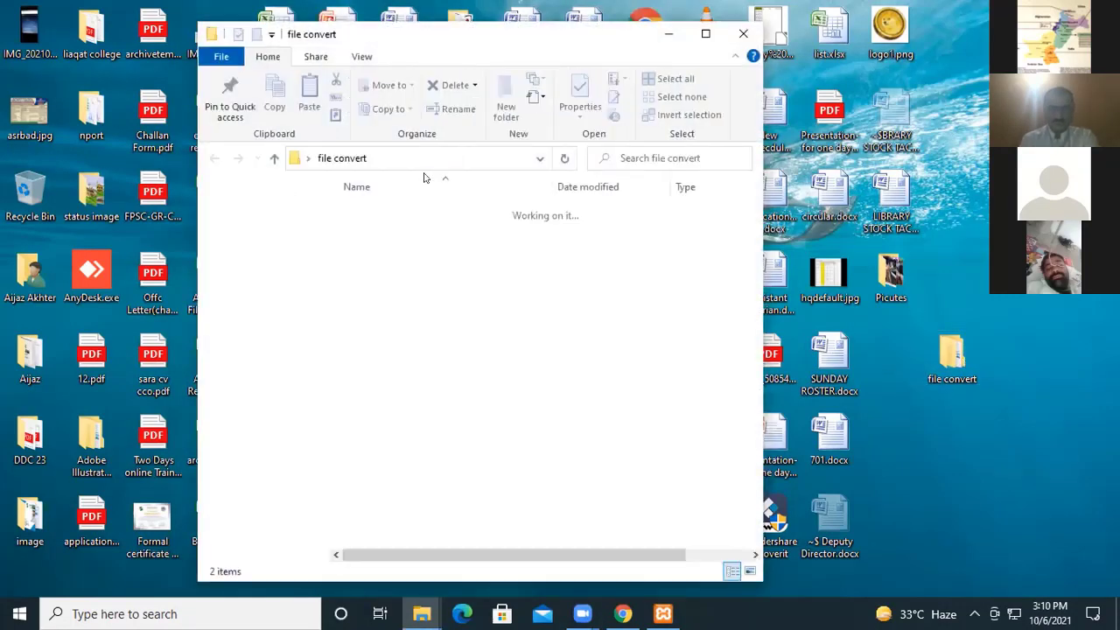
double_click(367, 227)
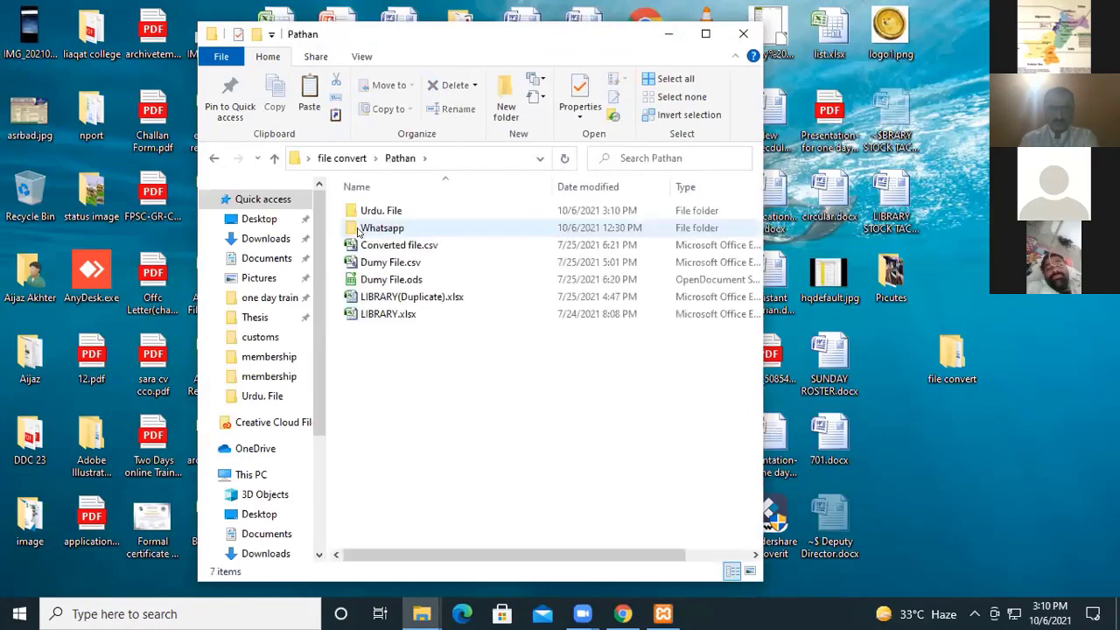
double_click(377, 211)
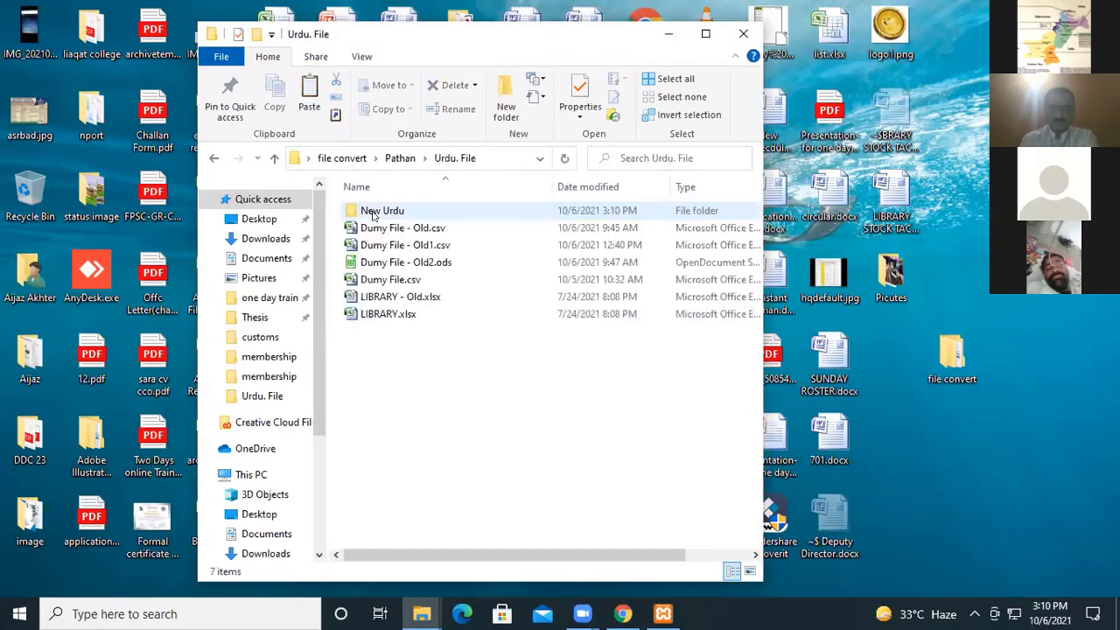
double_click(374, 212)
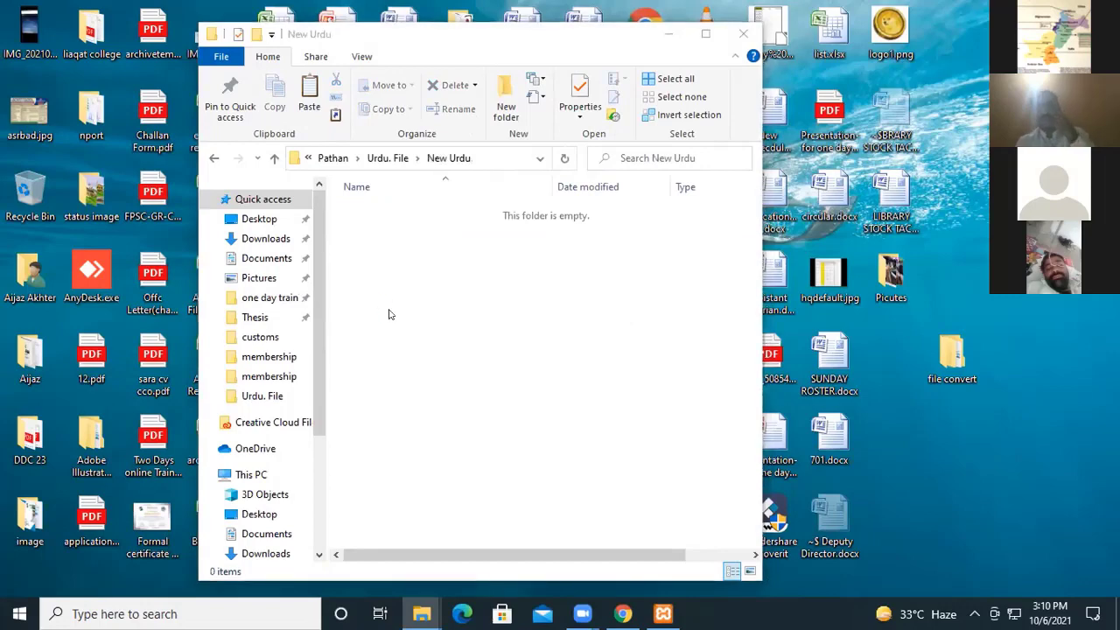
key("ctrl+v")
left_click(434, 296)
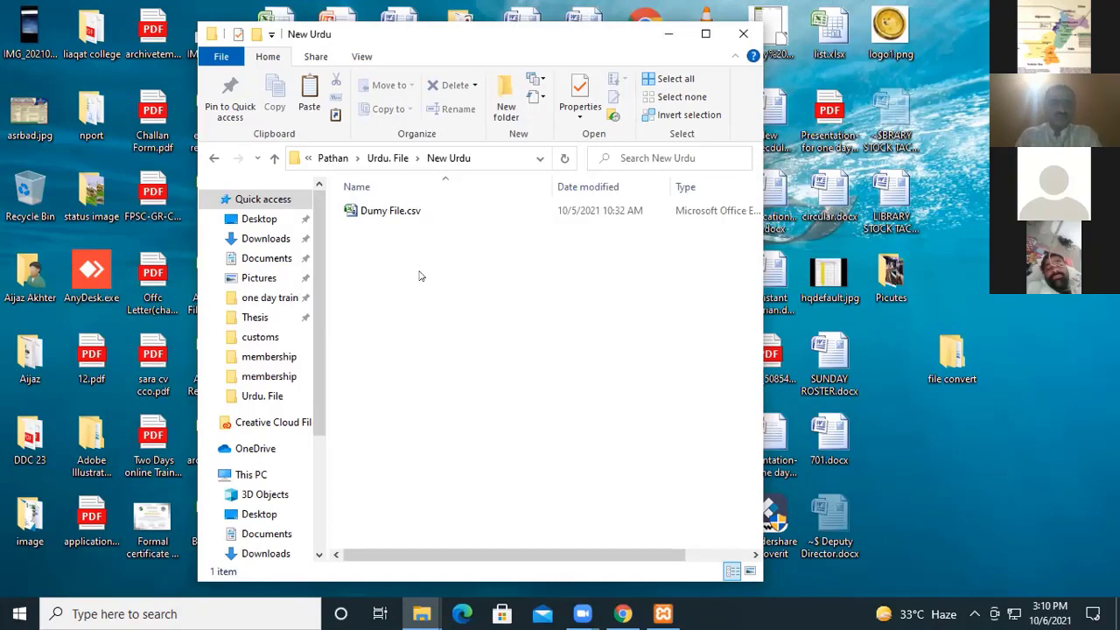
Open the New Urdu folder's Dumy File.csv with LibreOffice, importing it as Unicode (UTF-8) text.
right_click(381, 209)
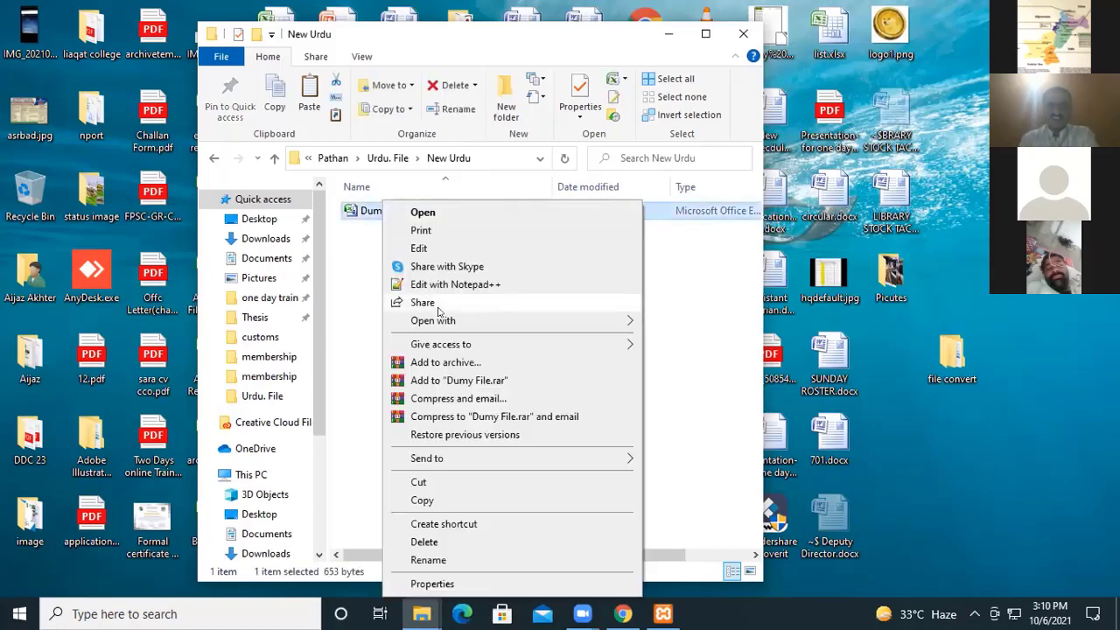
mouse_move(443, 321)
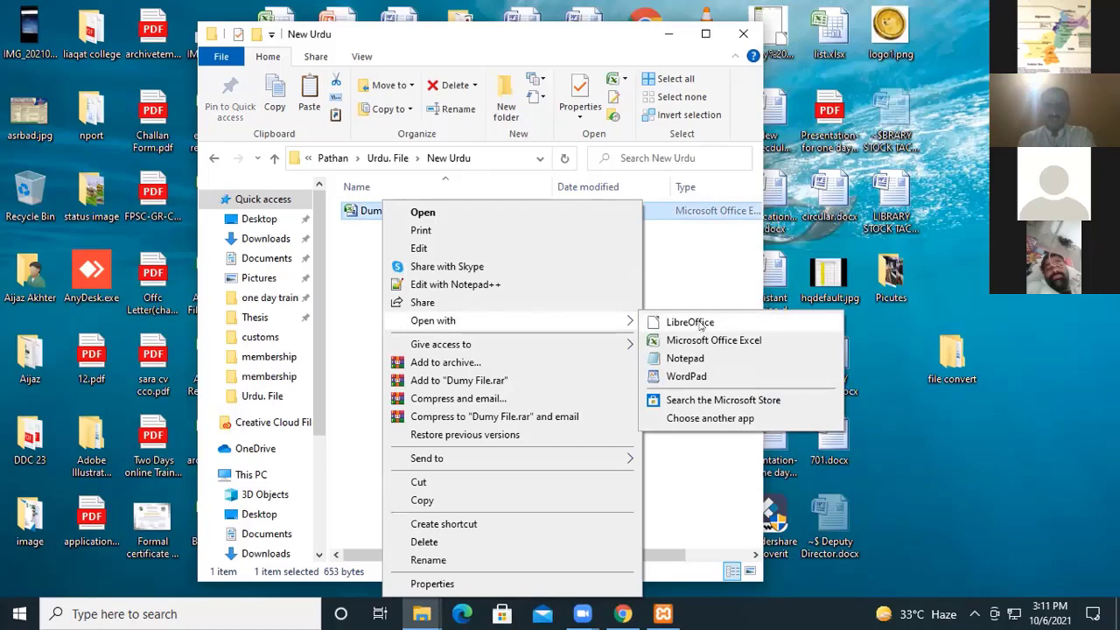
left_click(691, 323)
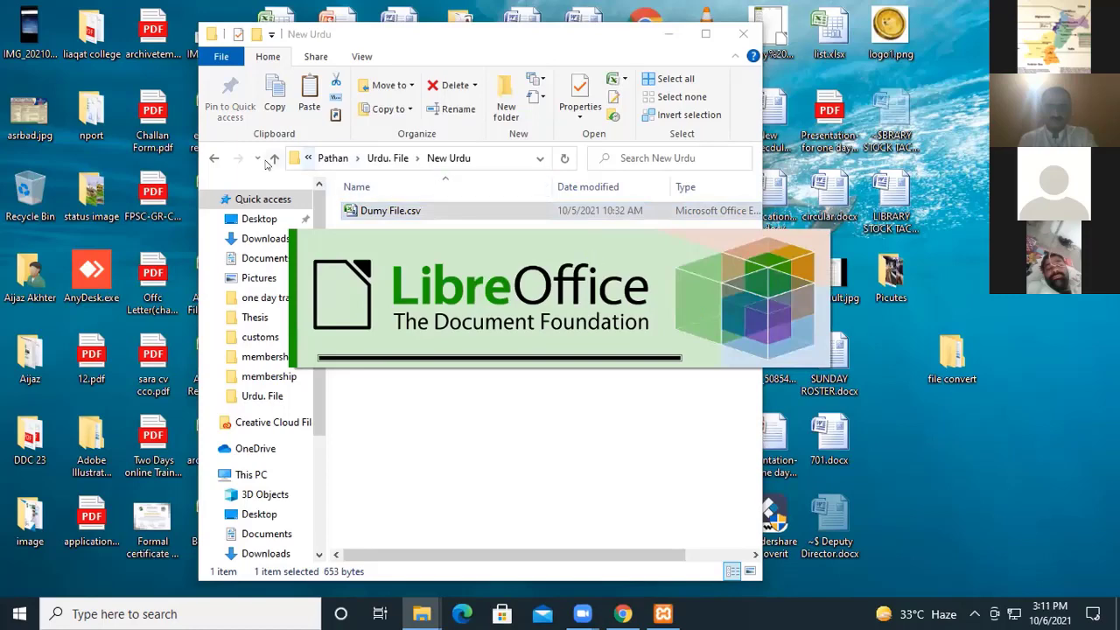
left_click(268, 165)
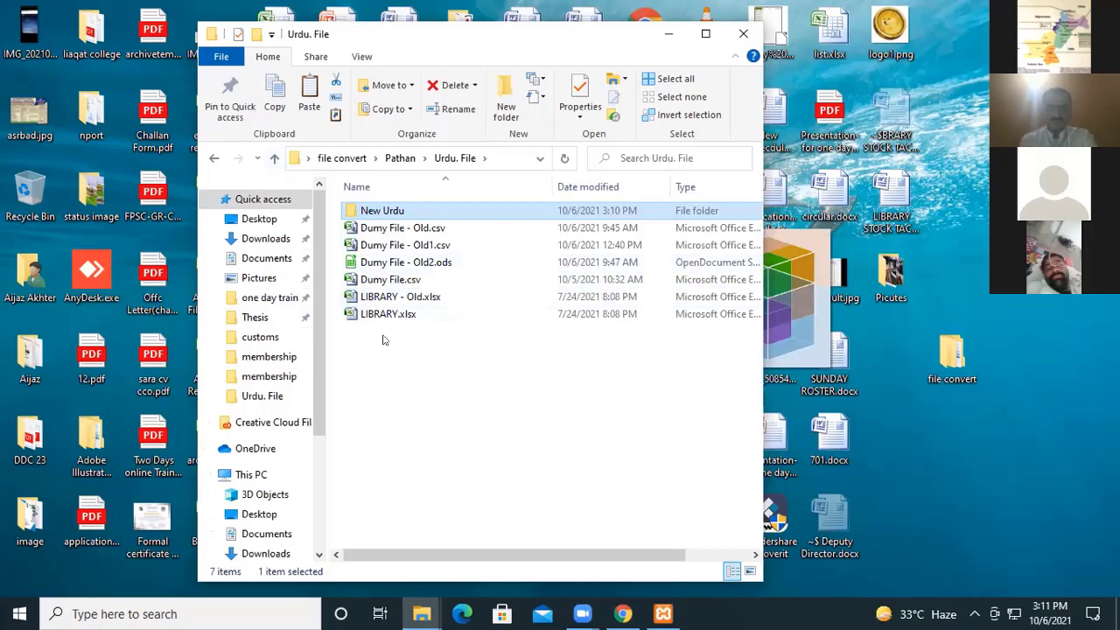
double_click(427, 272)
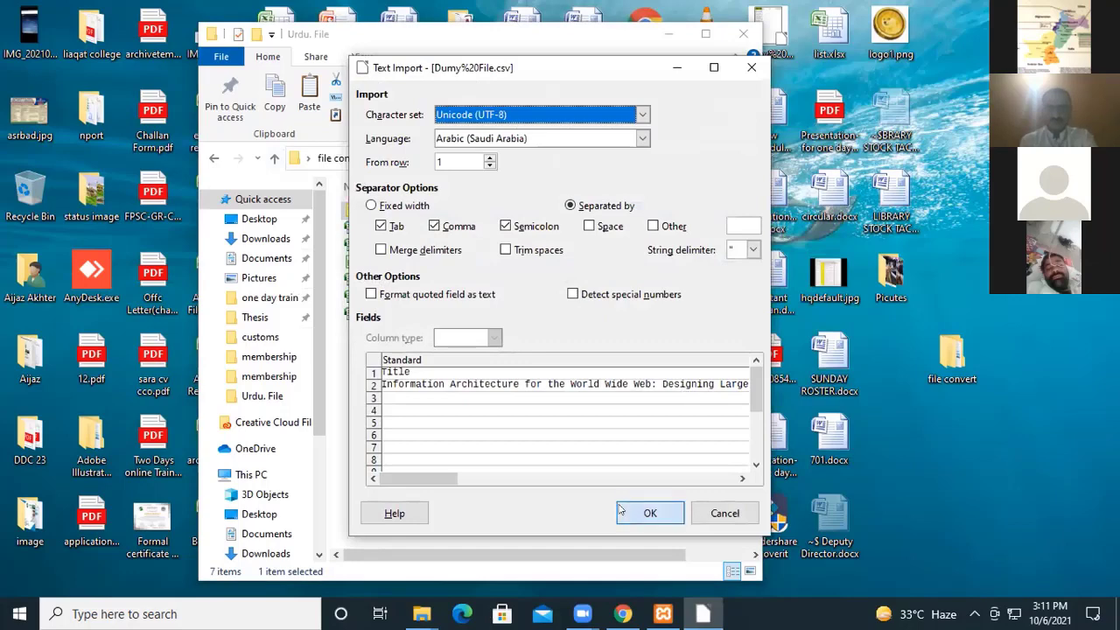
left_click(648, 512)
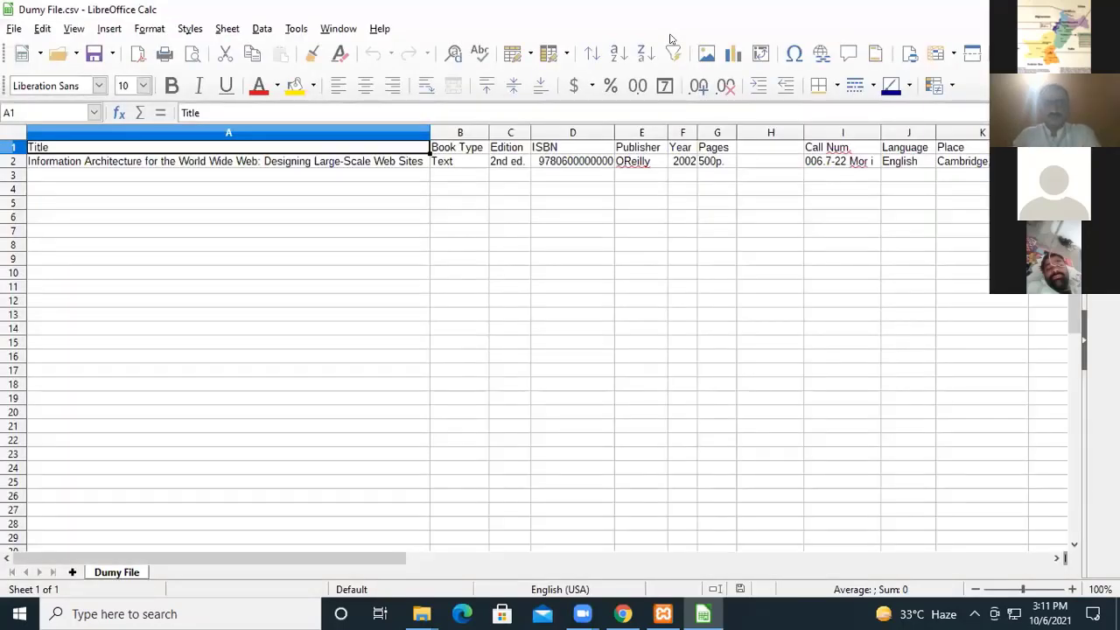
Examine the column headings in row 1 of the Dumy File sheet, from Title through Subject Heading, and select cell A3.
key("Right")
key("Right")
key("Right")
key("Right")
key("Right")
key("Right")
key("Right")
key("Right")
key("Right")
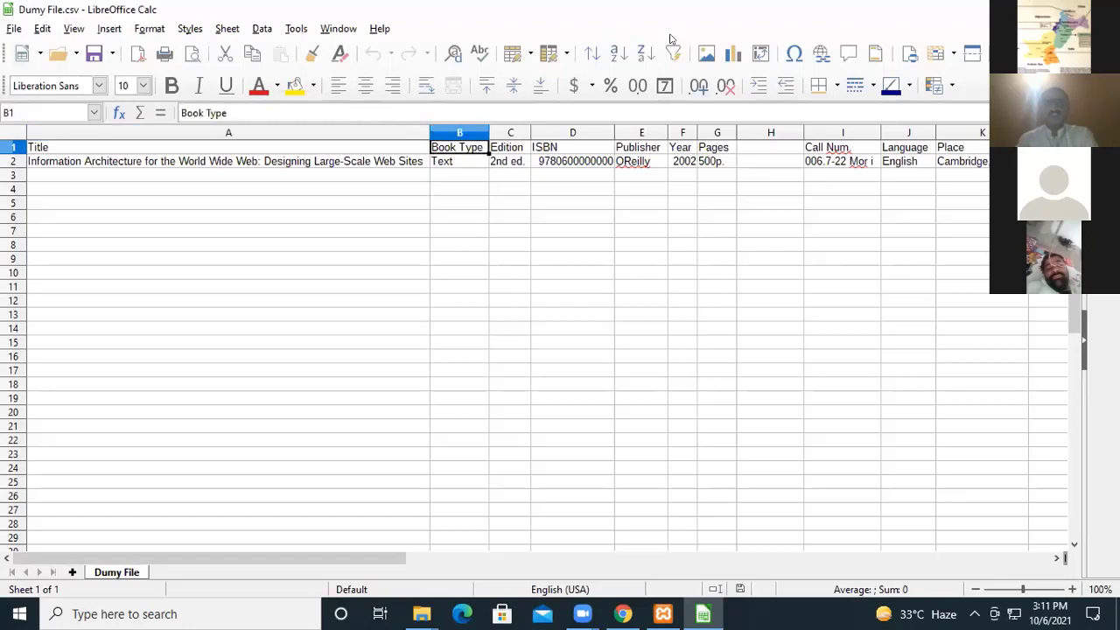
key("Right")
key("Right")
key("Right")
key("Right")
key("Right")
key("Right")
key("Right")
key("Right")
key("Right")
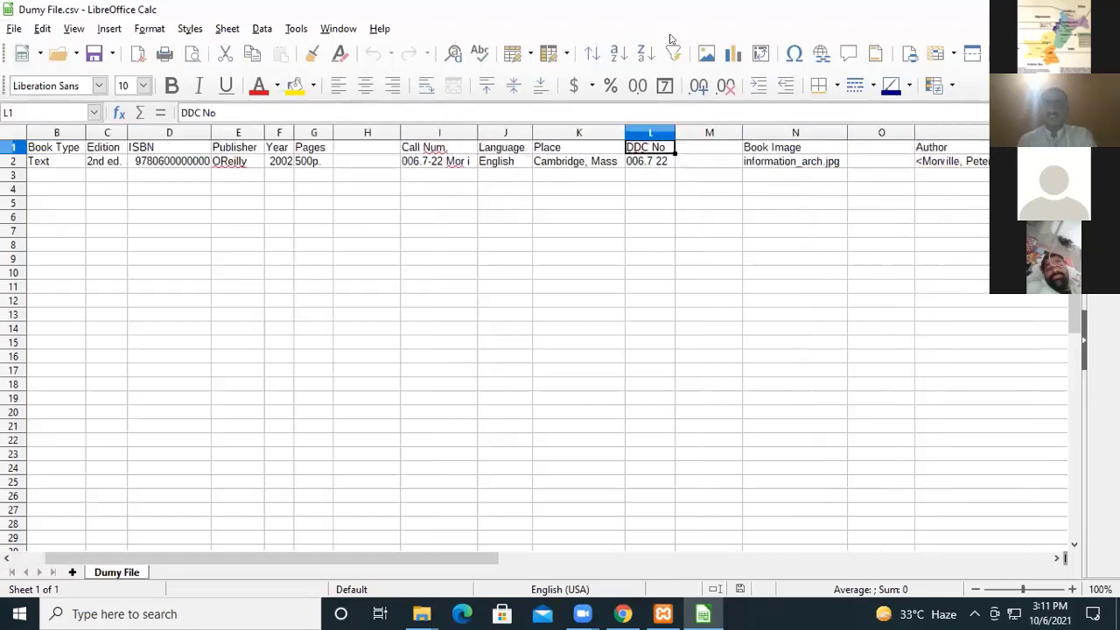
key("Left")
key("Left")
key("Left")
key("Left")
key("Left")
key("Left")
key("Left")
key("Left")
key("Left")
key("Left")
key("Left")
key("Left")
key("Left")
key("Left")
key("Left")
key("Left")
key("Left")
key("Left")
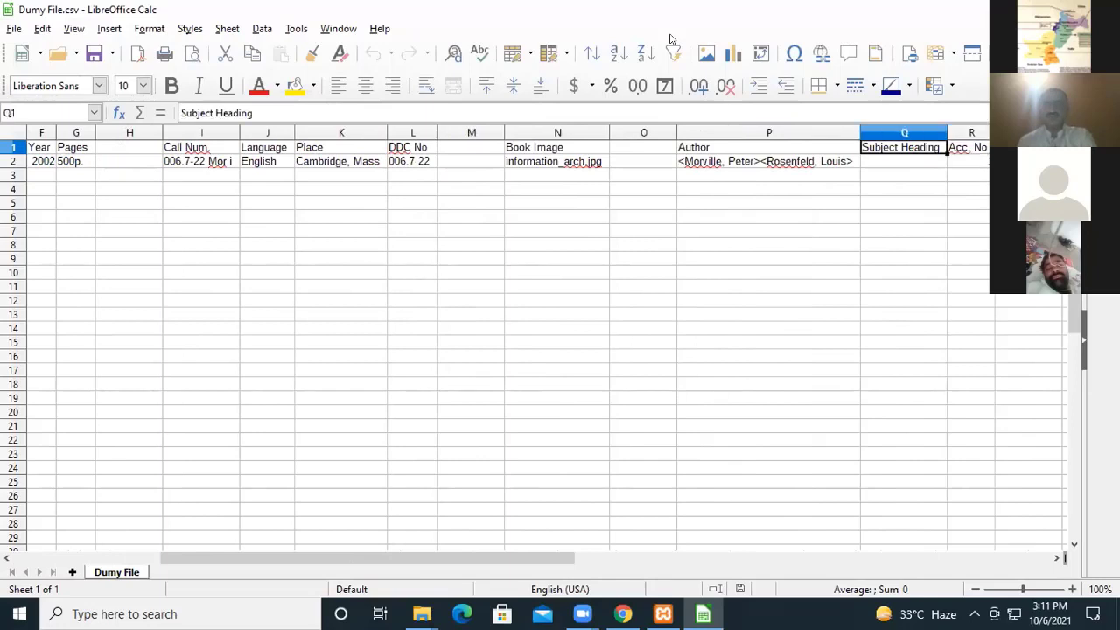
key("Right")
key("Right")
key("Right")
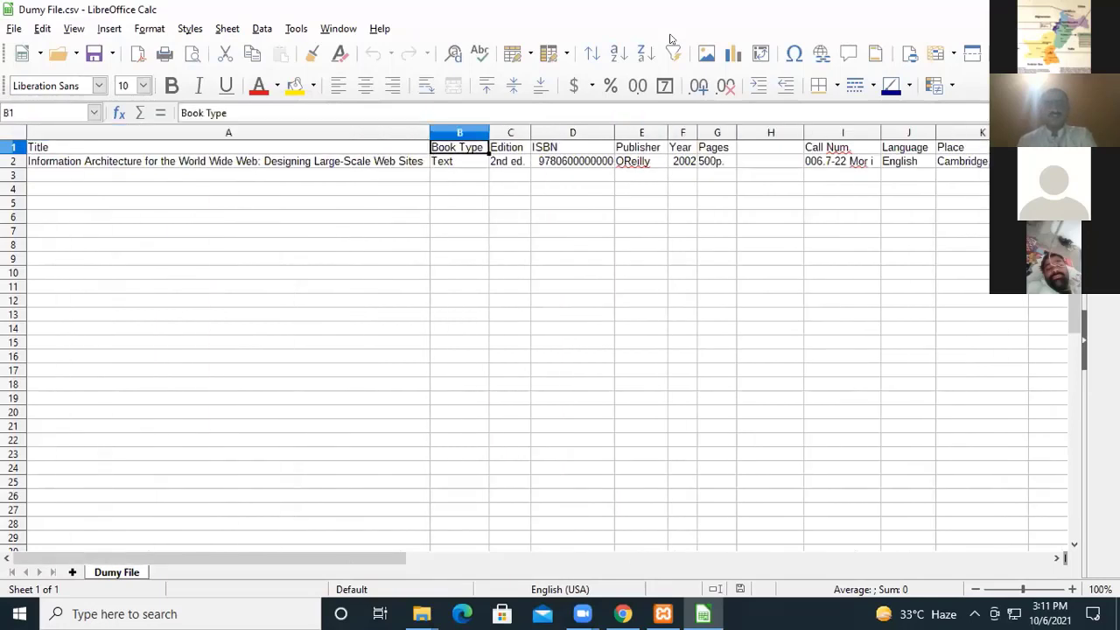
key("Left")
key("Left")
key("Left")
key("Right")
key("Right")
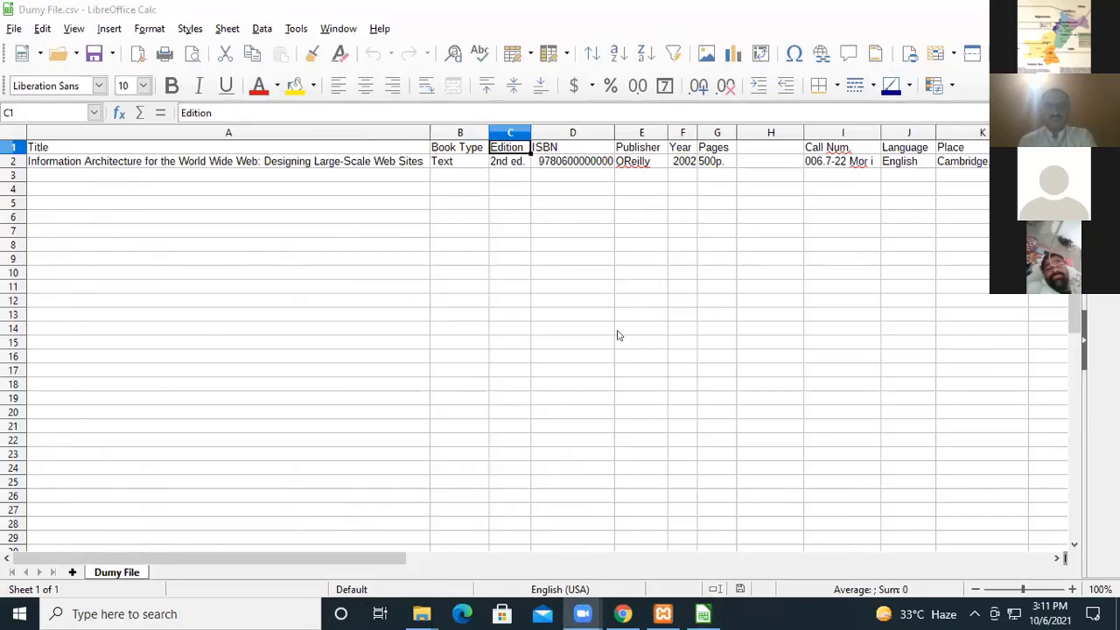
left_click(178, 181)
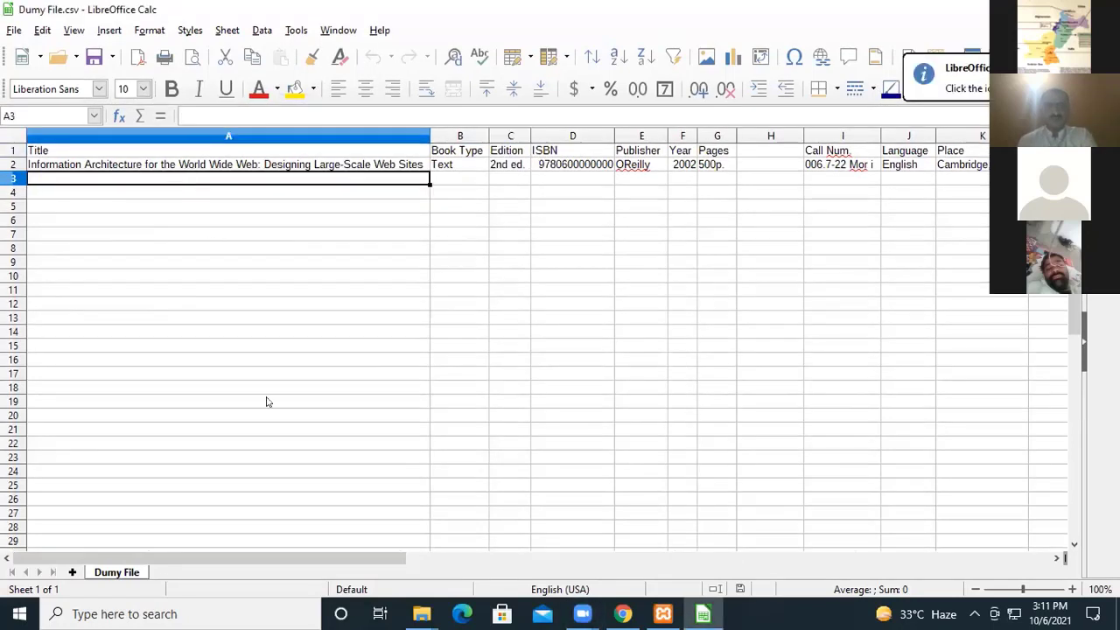
Open Dumy File - Old1.csv and LIBRARY.xlsx from the Urdu. File folder, ending in the LIBRARY.xlsx workbook.
mouse_move(421, 613)
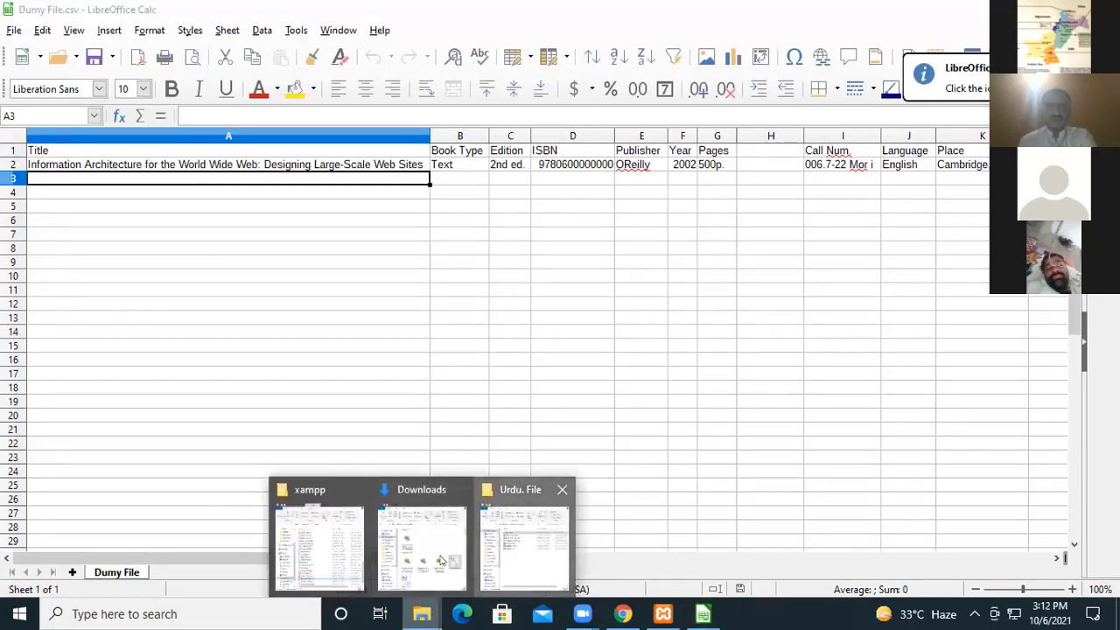
left_click(525, 550)
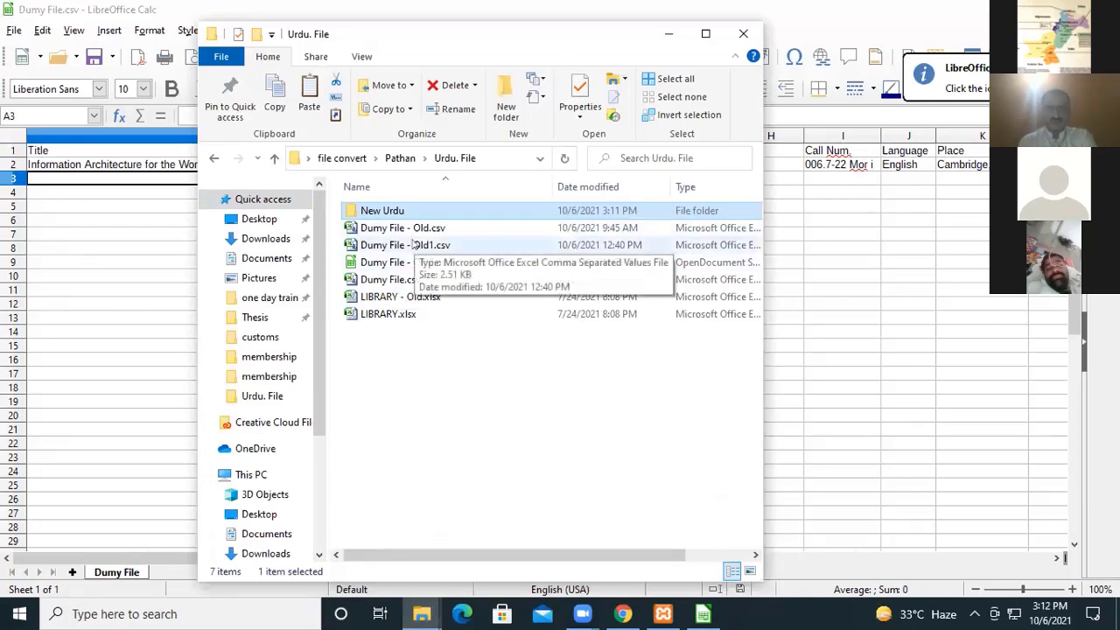
left_click(607, 71)
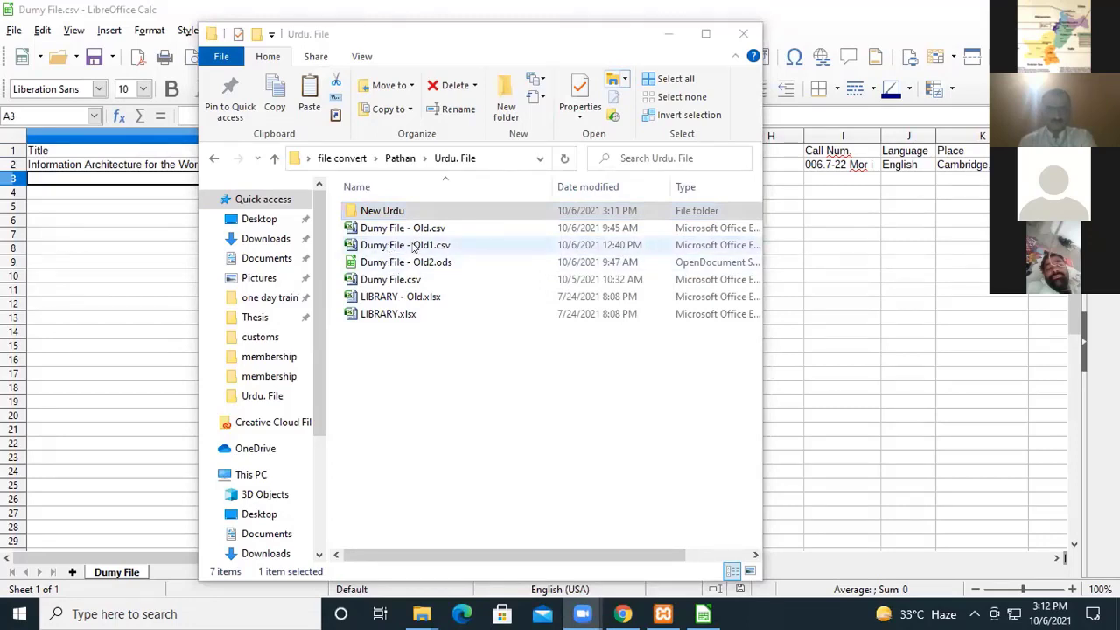
left_click(415, 245)
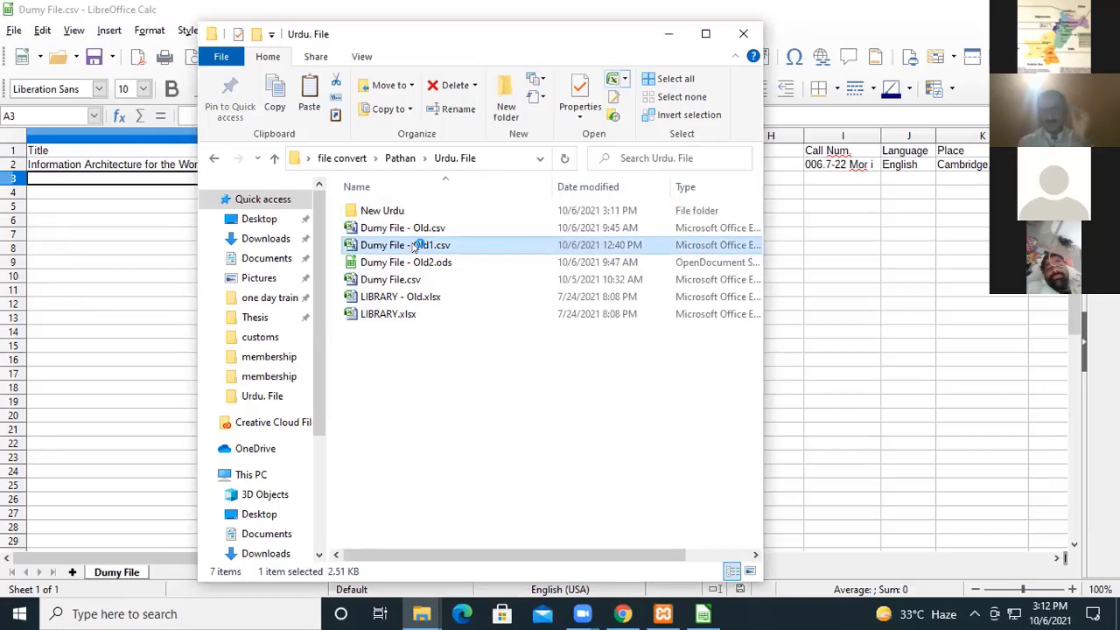
left_click(401, 315)
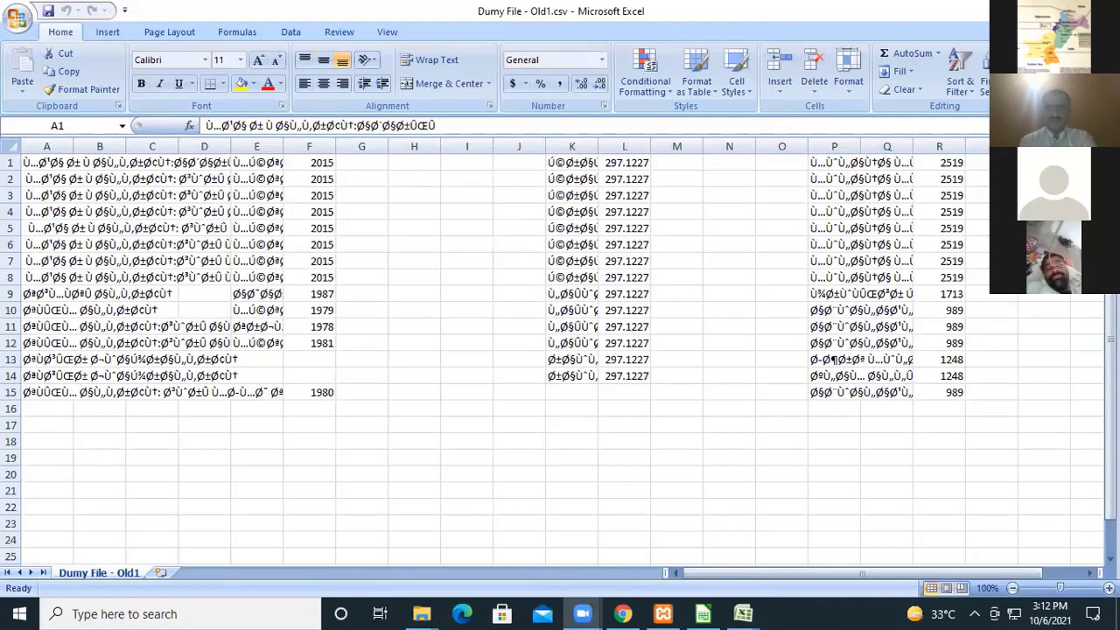
key("alt+Tab")
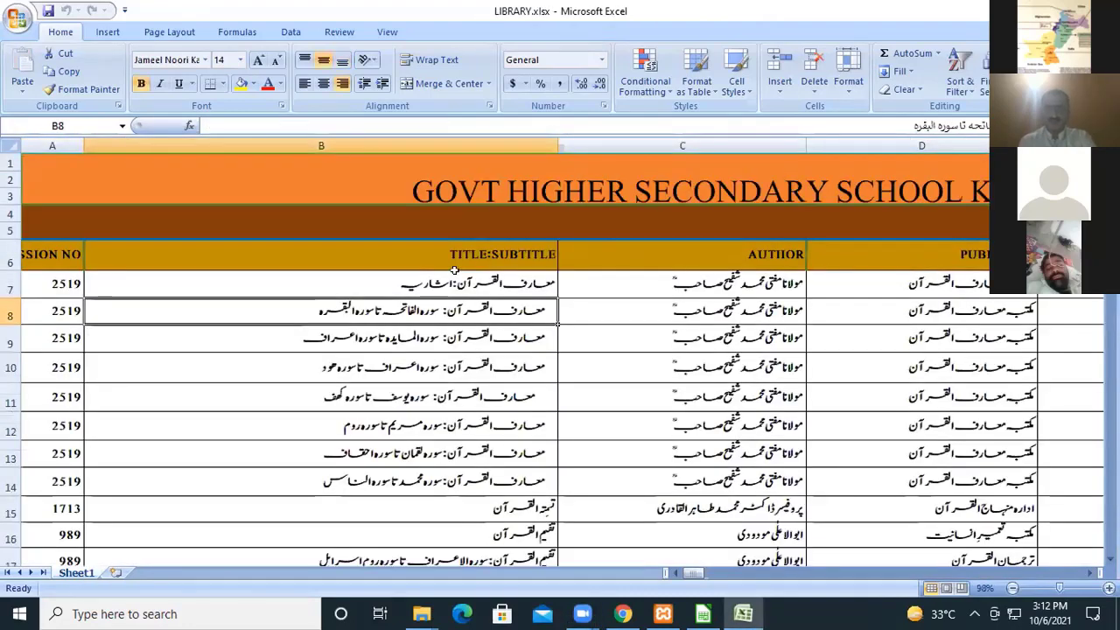
Copy the first four Urdu titles, B7:B10, from LIBRARY.xlsx into the Title column of Dumy File.csv, starting at A3.
left_click(311, 281)
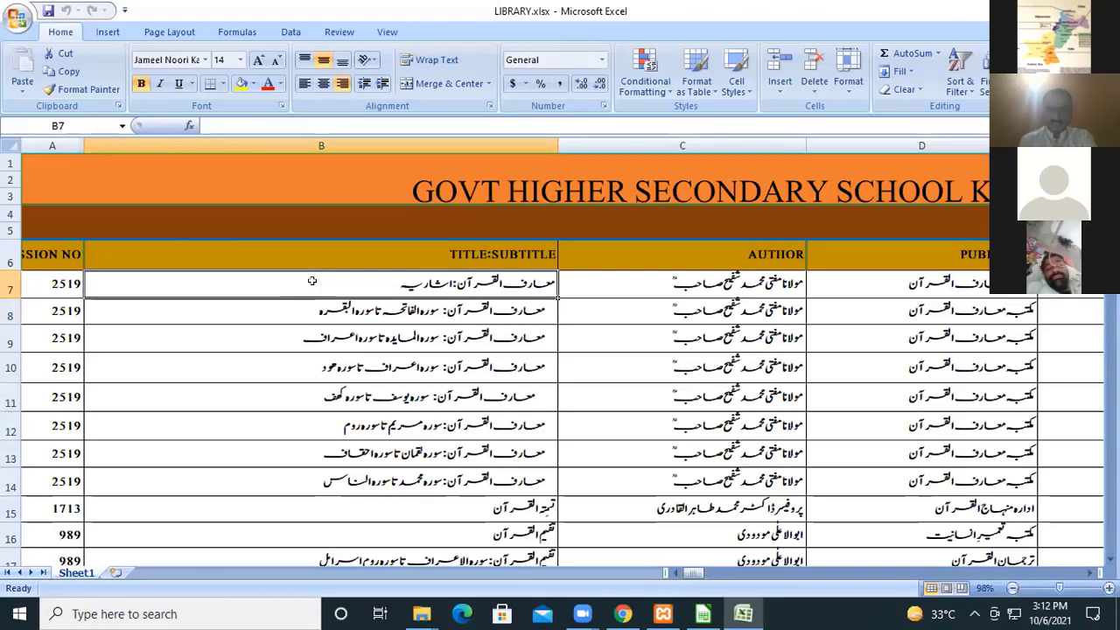
key("shift+Down")
key("shift+Down")
key("shift+Down")
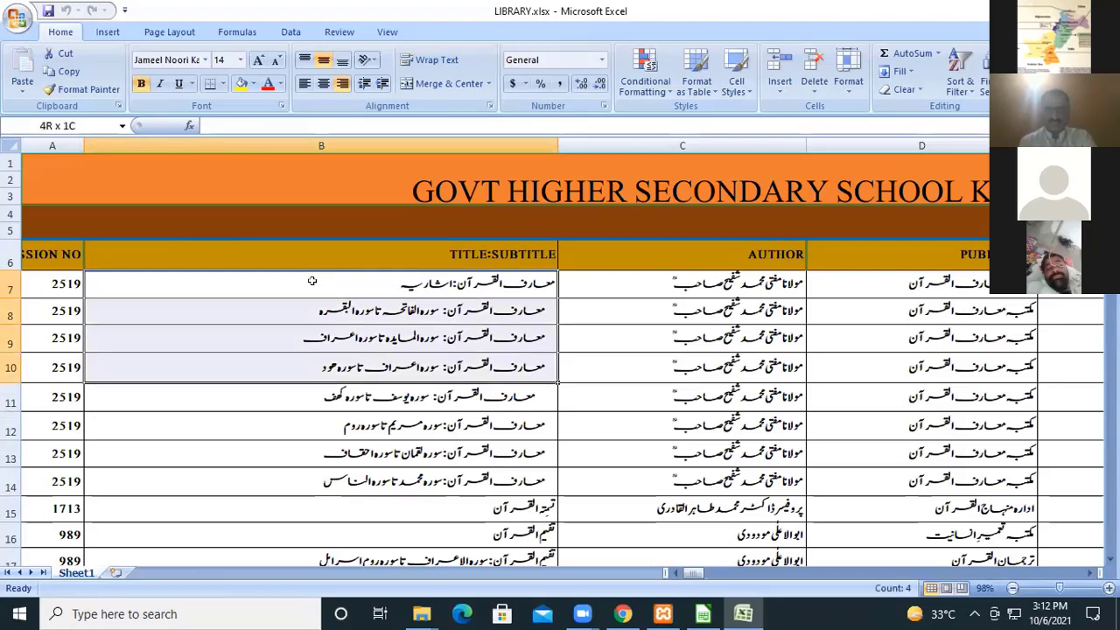
key("ctrl+c")
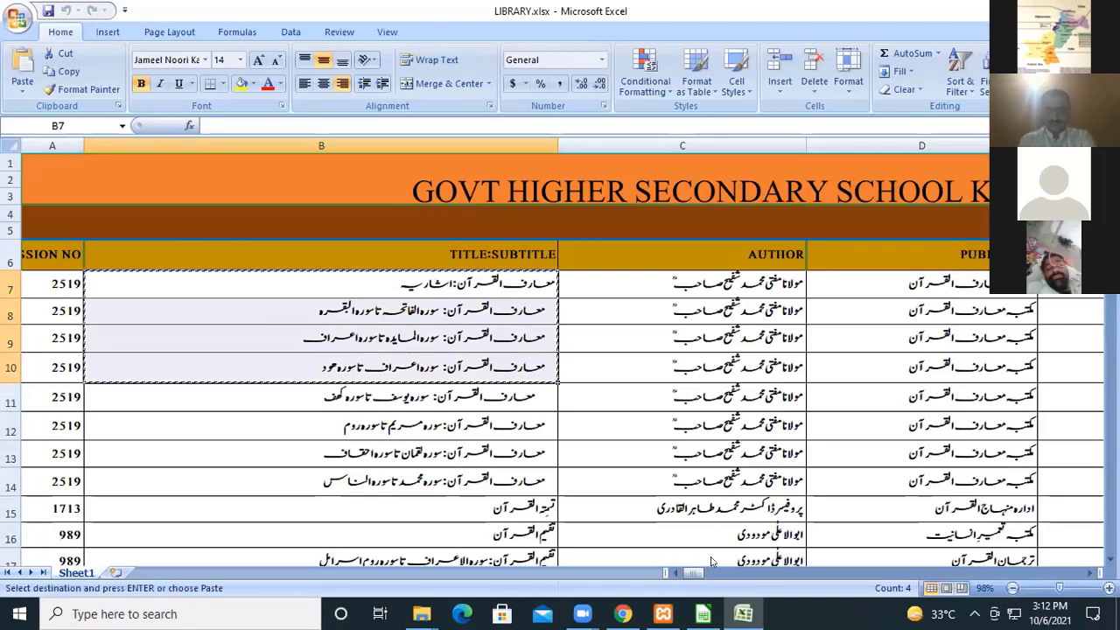
key("alt+Tab")
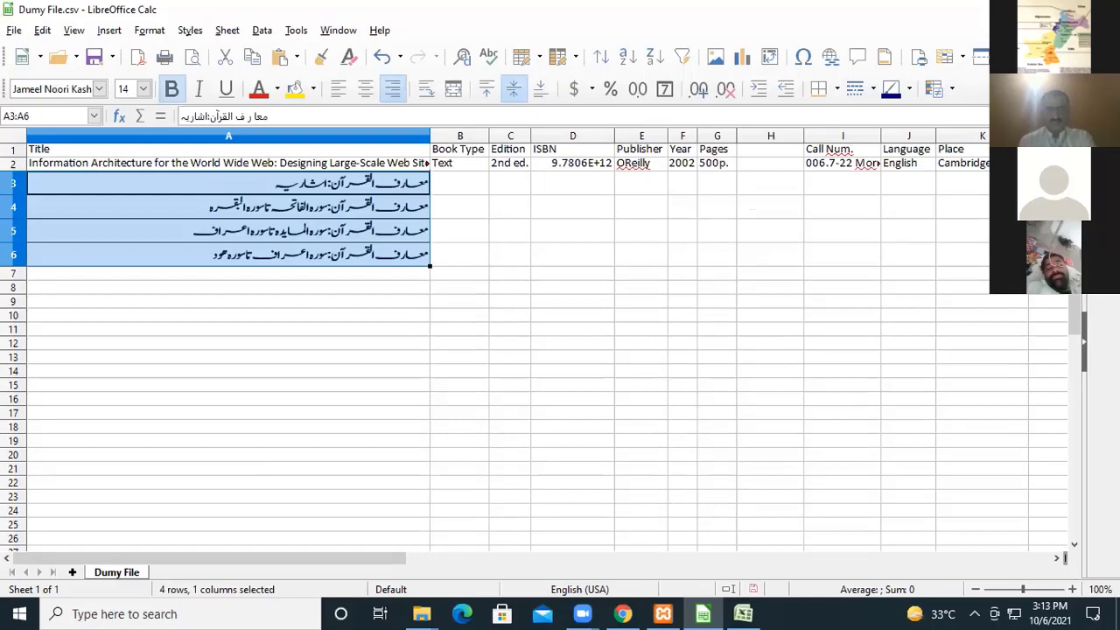
Switch to LIBRARY.xlsx and copy the first four author entries, C7:C10.
mouse_move(742, 613)
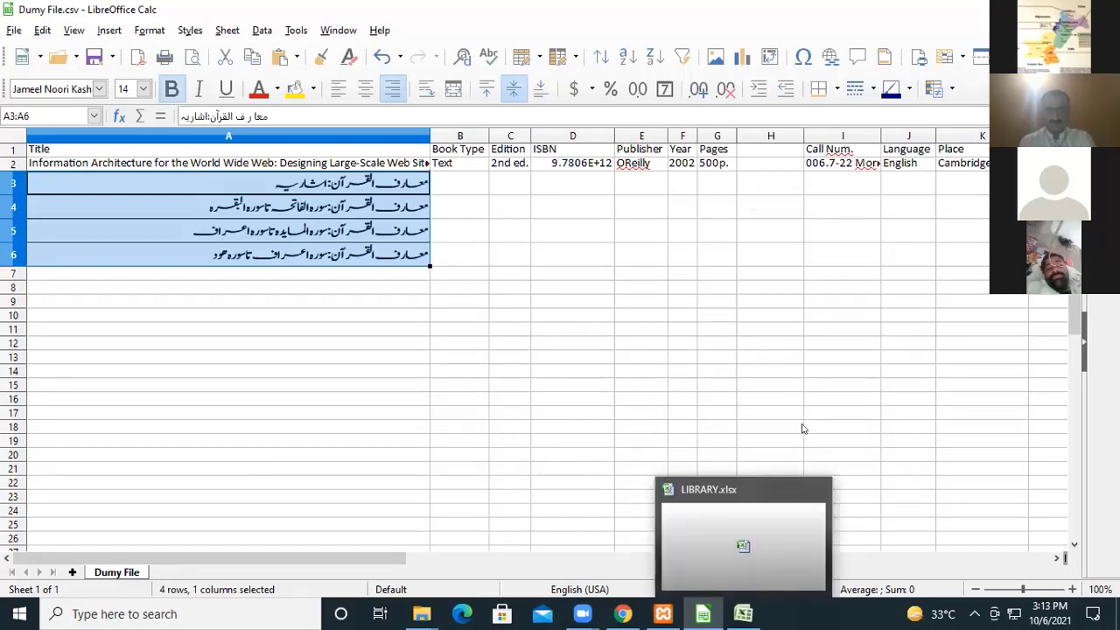
left_click(830, 547)
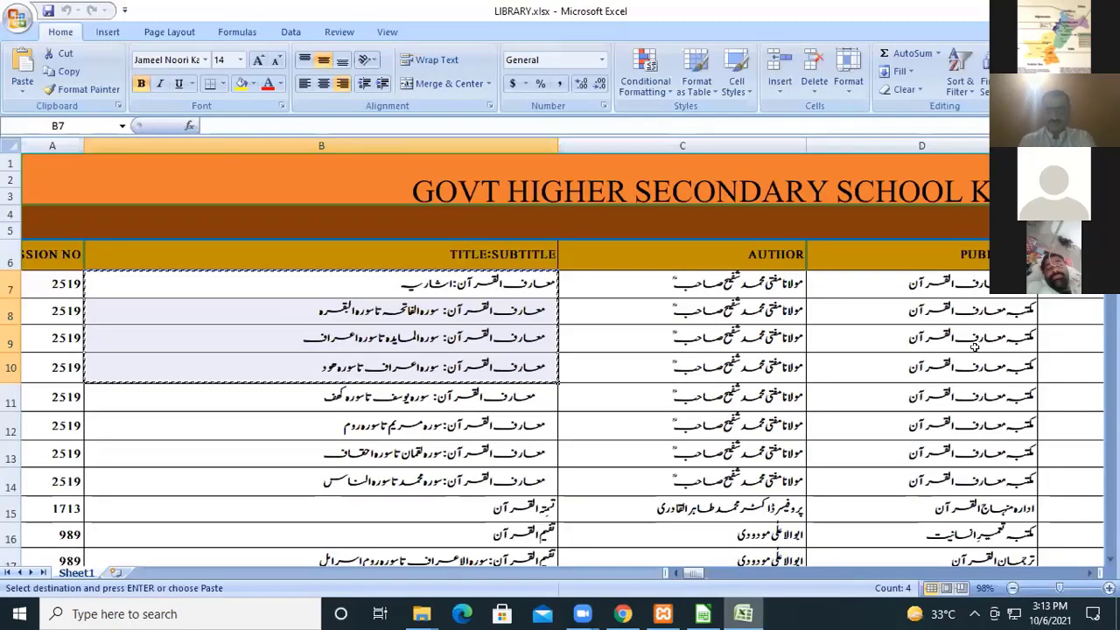
left_click(733, 280)
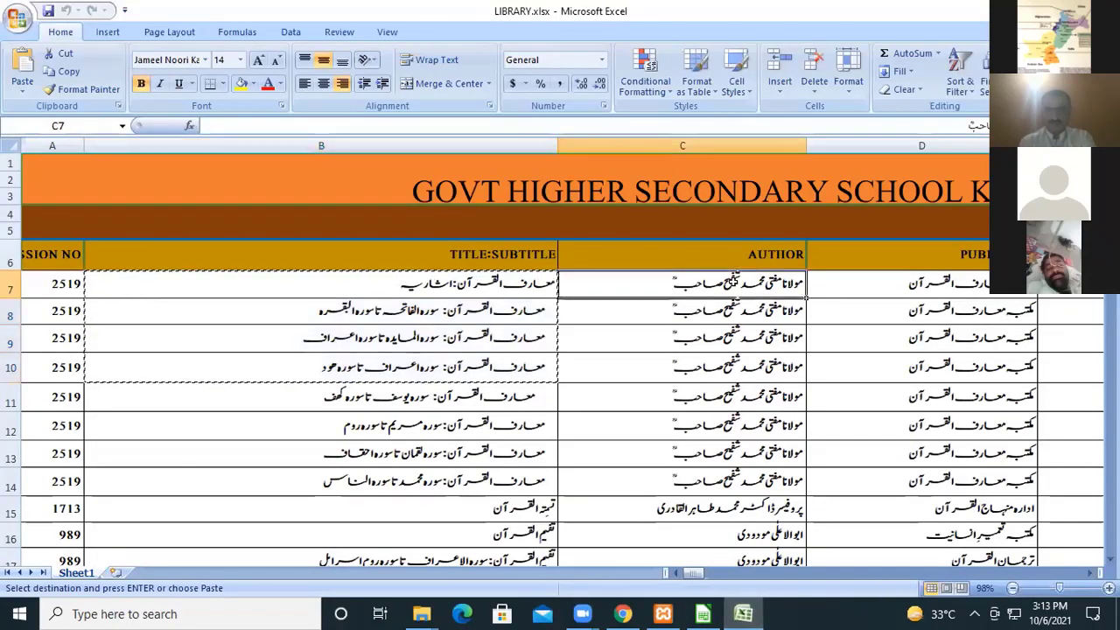
key("shift+Down")
key("shift+Down")
key("shift+Down")
key("shift+Down")
key("shift+Up")
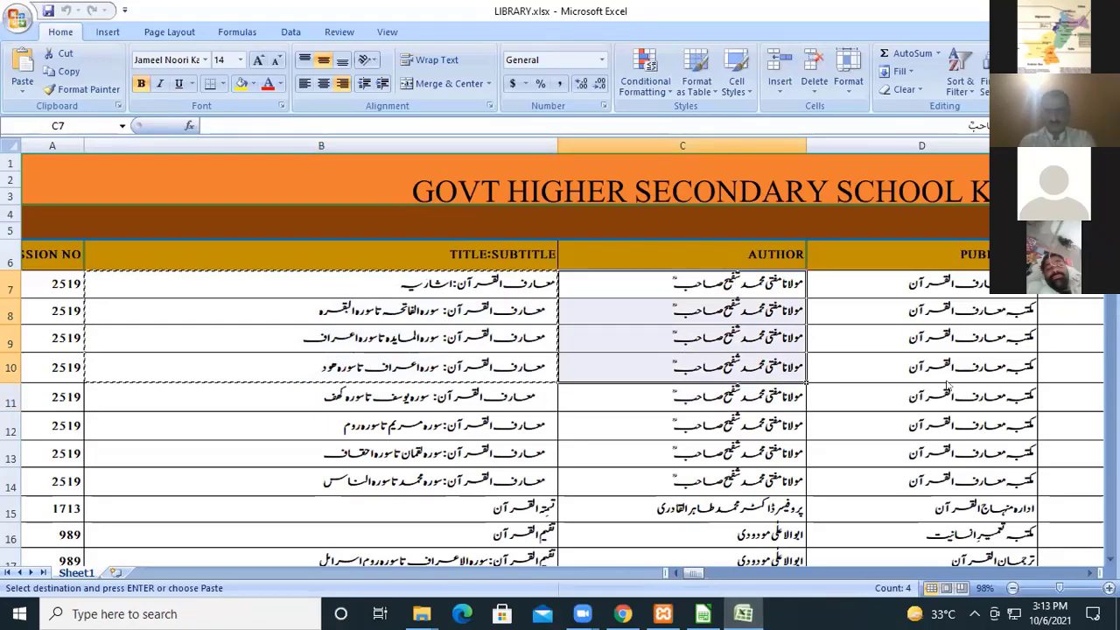
Paste the copied authors into the Author column of Dumy File.csv, starting at cell P3.
key("alt+Tab")
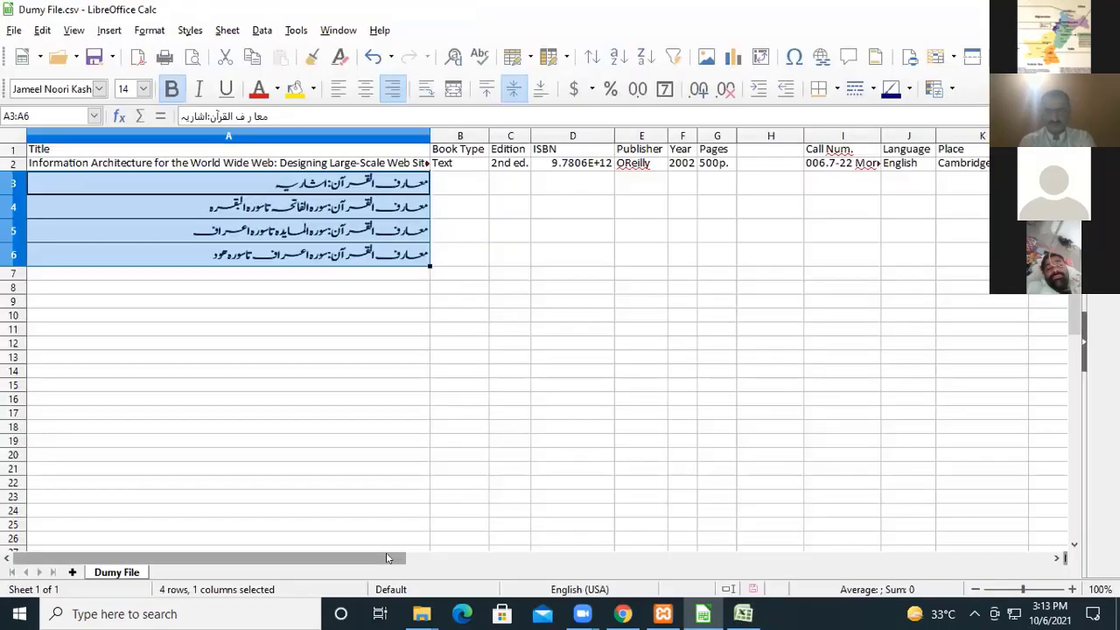
left_click_drag(388, 558, 569, 560)
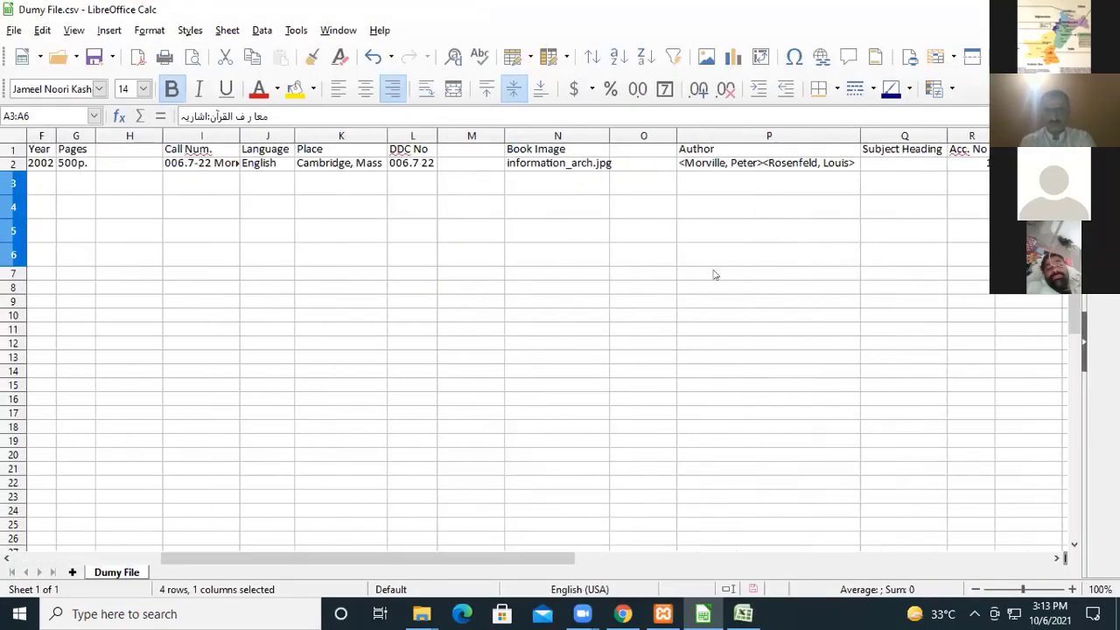
left_click(766, 169)
left_click(763, 183)
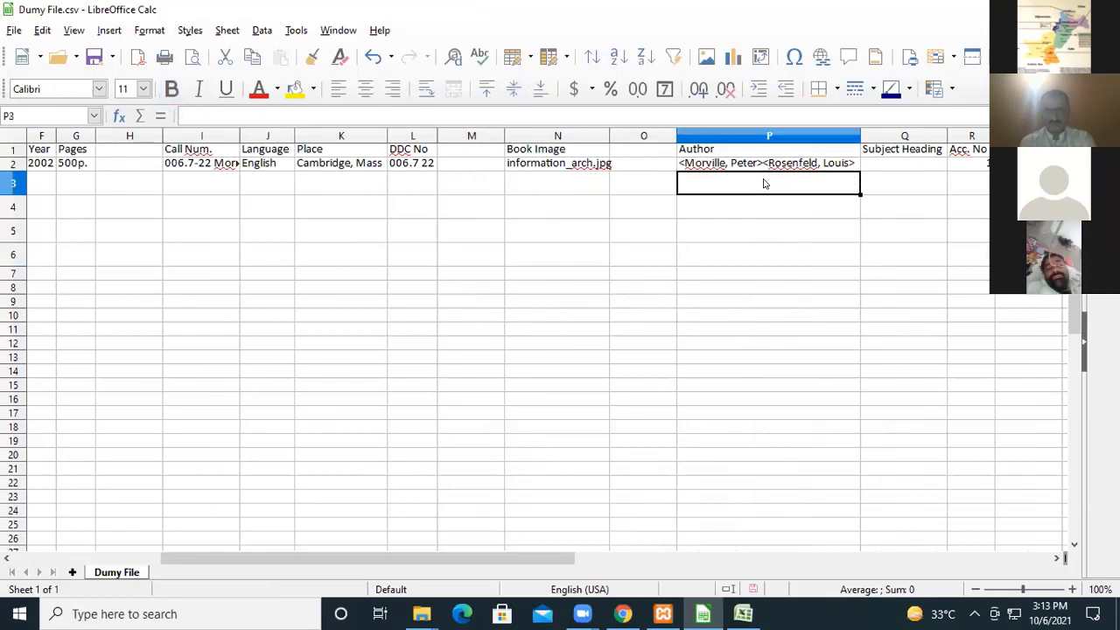
key("ctrl+v")
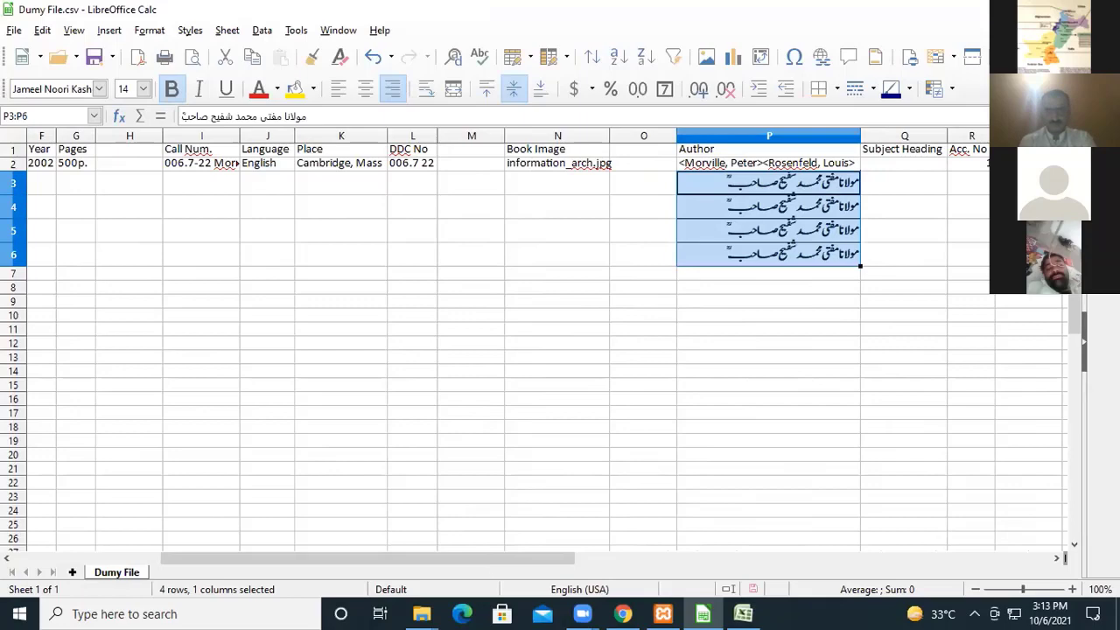
Switch to LIBRARY.xlsx and copy the first four publisher entries, D7:D10.
left_click(746, 610)
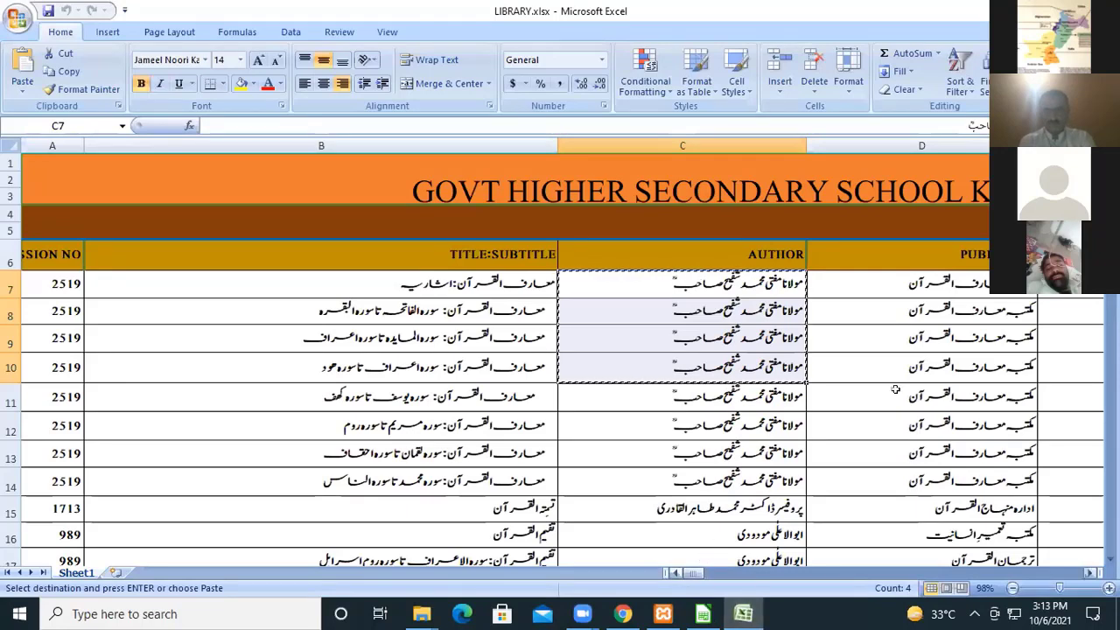
left_click(967, 281)
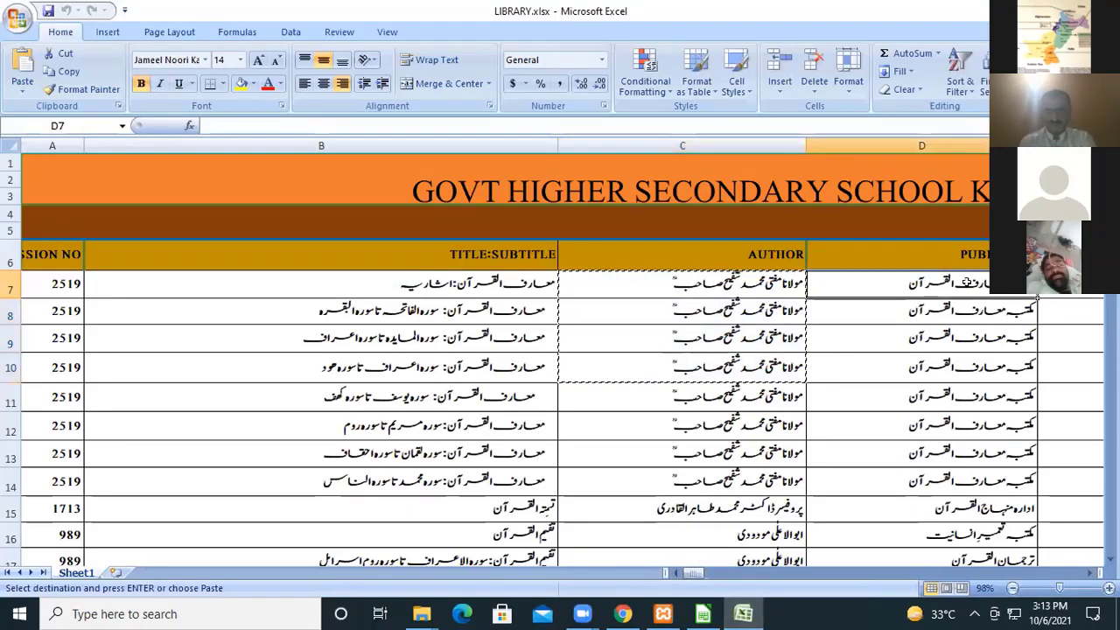
key("shift+Down")
key("shift+Down")
key("shift+Down")
key("shift+Down")
key("shift+Up")
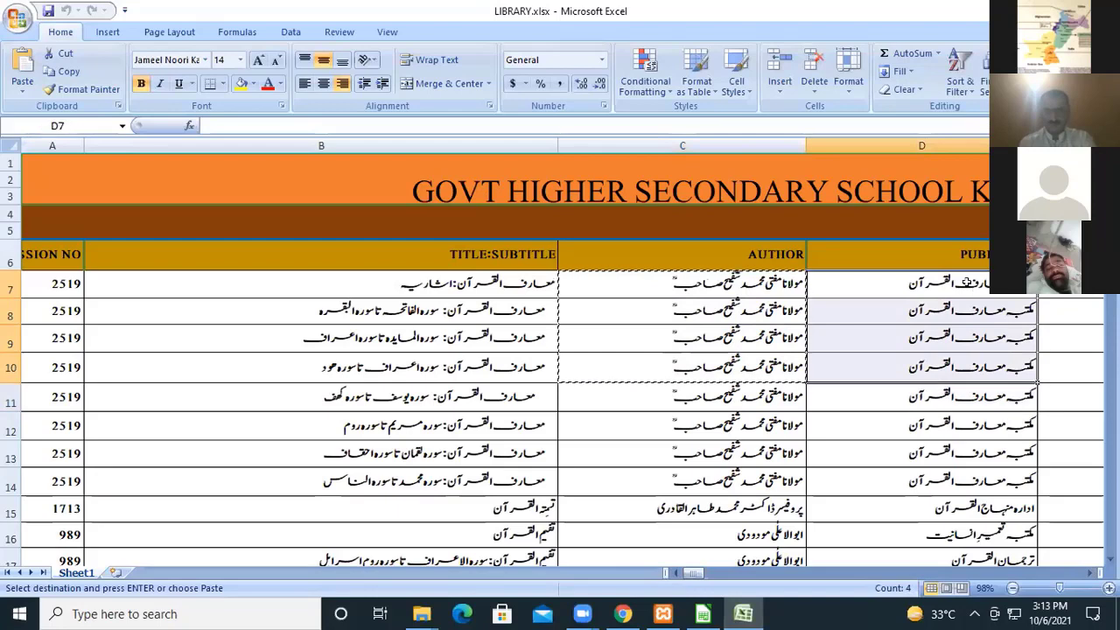
key("ctrl+c")
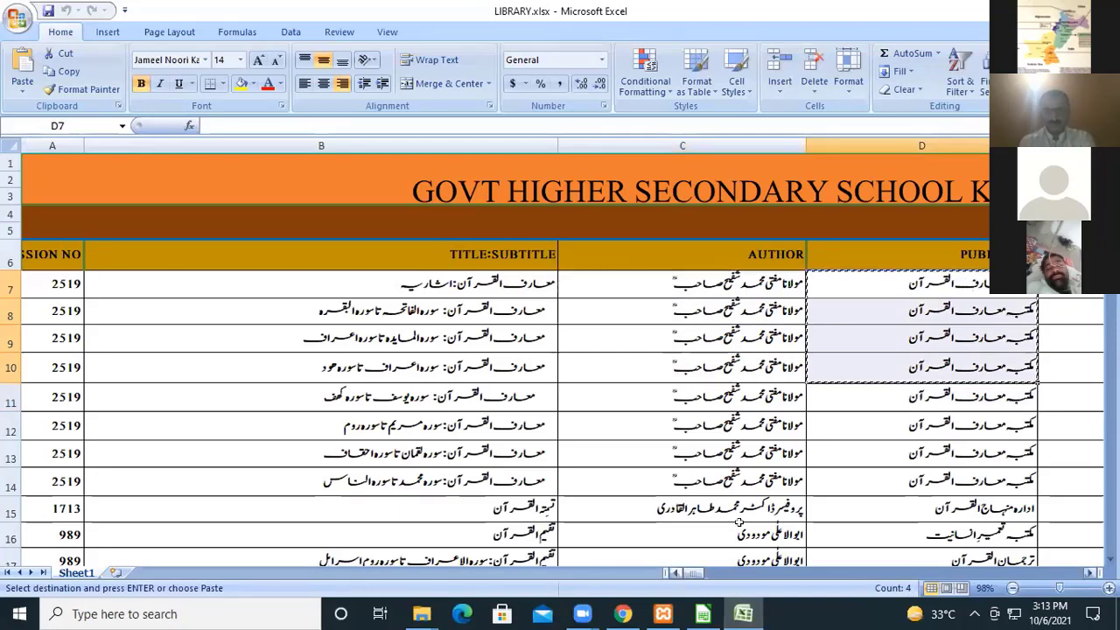
Paste the copied publishers into the Publisher column of Dumy File.csv, starting at cell E3.
left_click(702, 614)
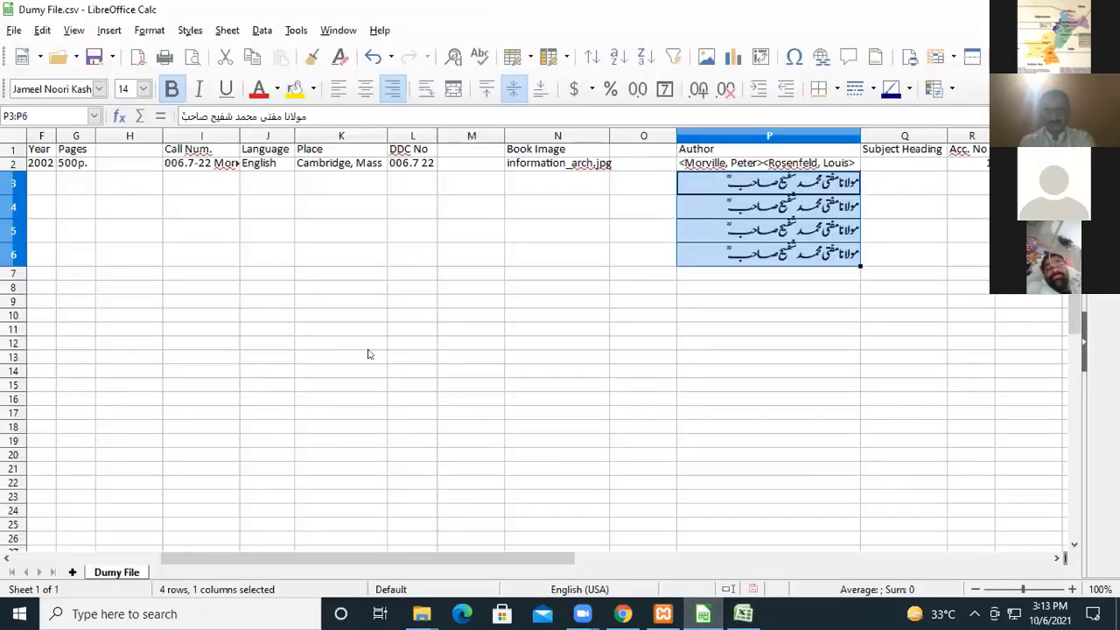
left_click(112, 178)
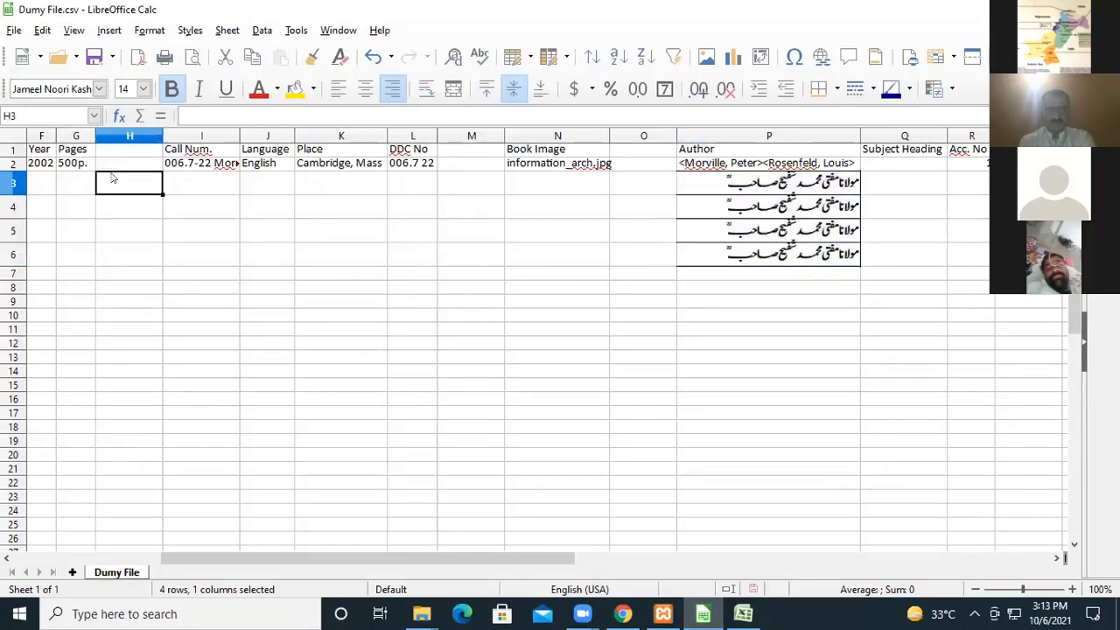
key("Left")
key("Left")
key("Left")
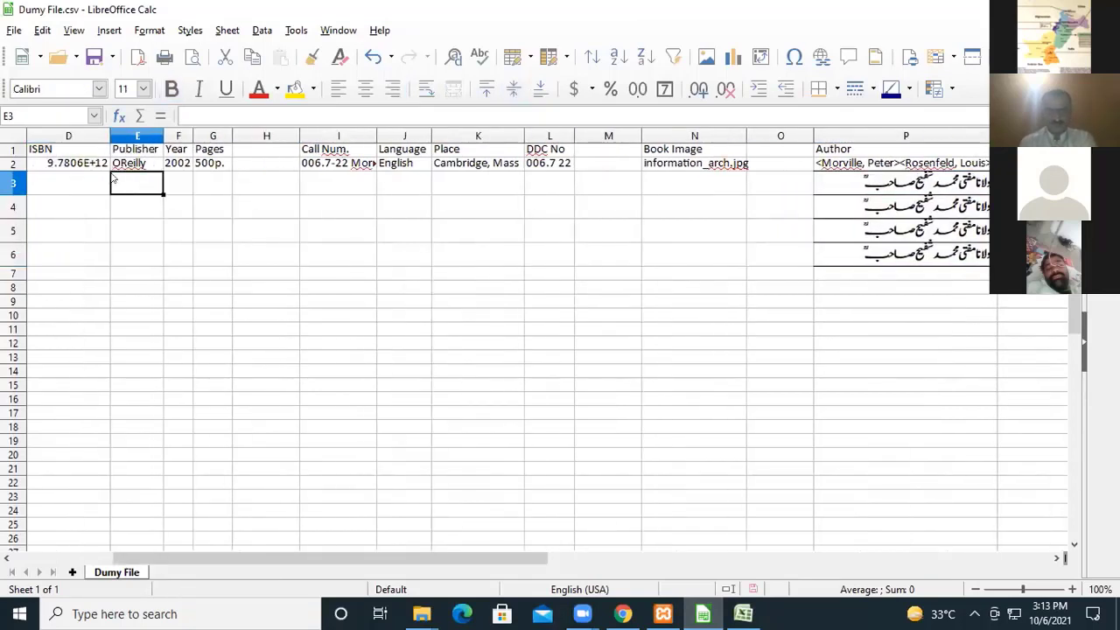
key("ctrl+v")
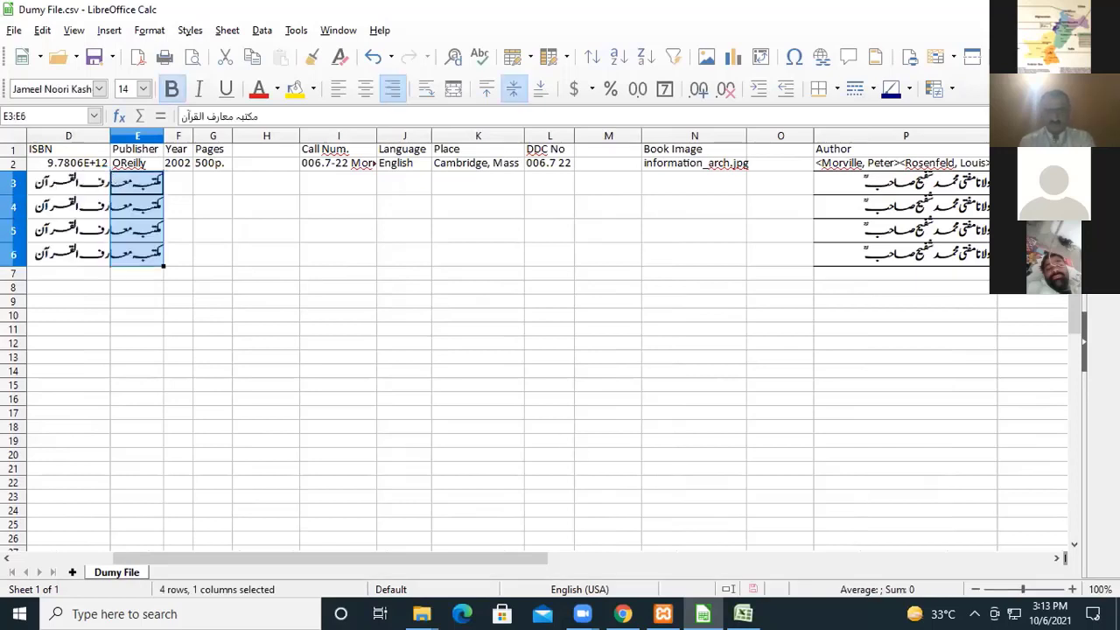
Switch to LIBRARY.xlsx and copy the first four subject entries, H7:H10.
key("alt+Tab")
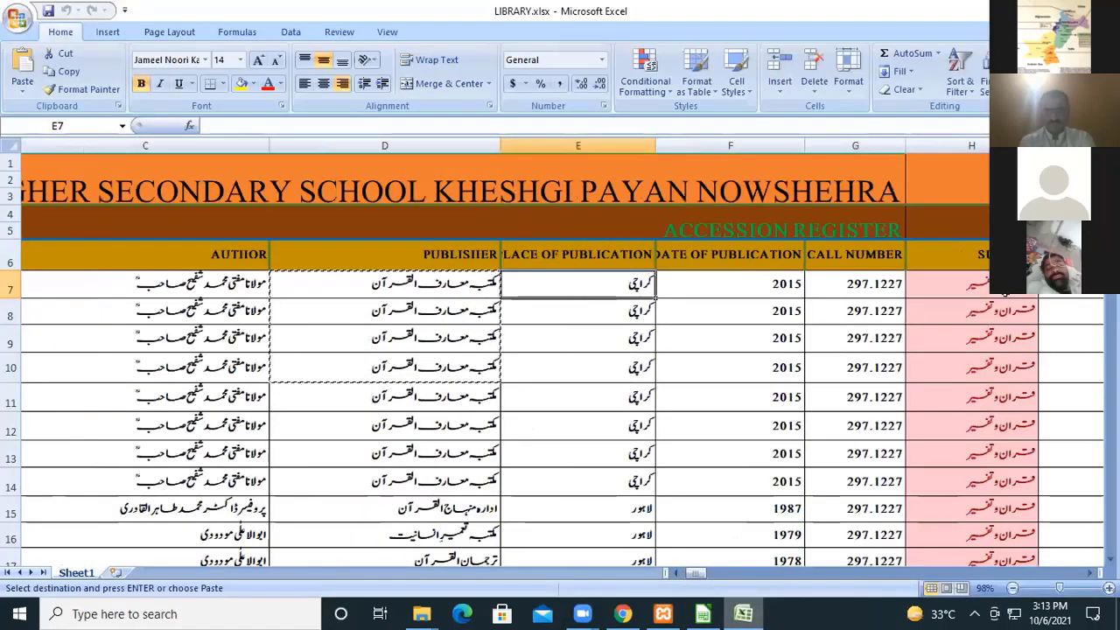
left_click(981, 280)
key("shift+Down")
key("shift+Down")
key("shift+Down")
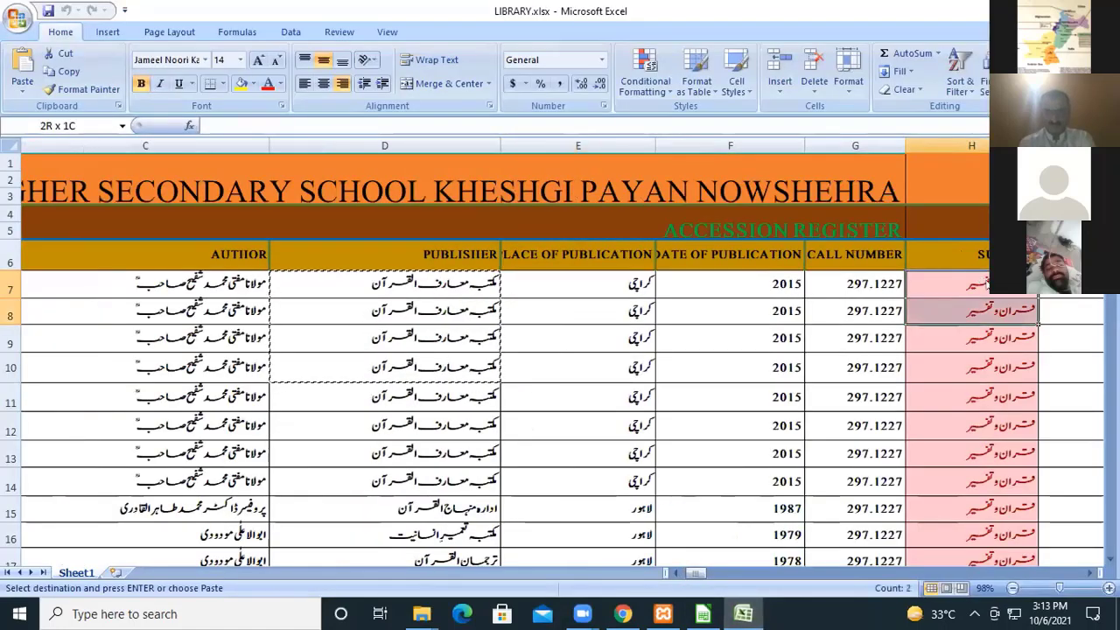
key("ctrl+c")
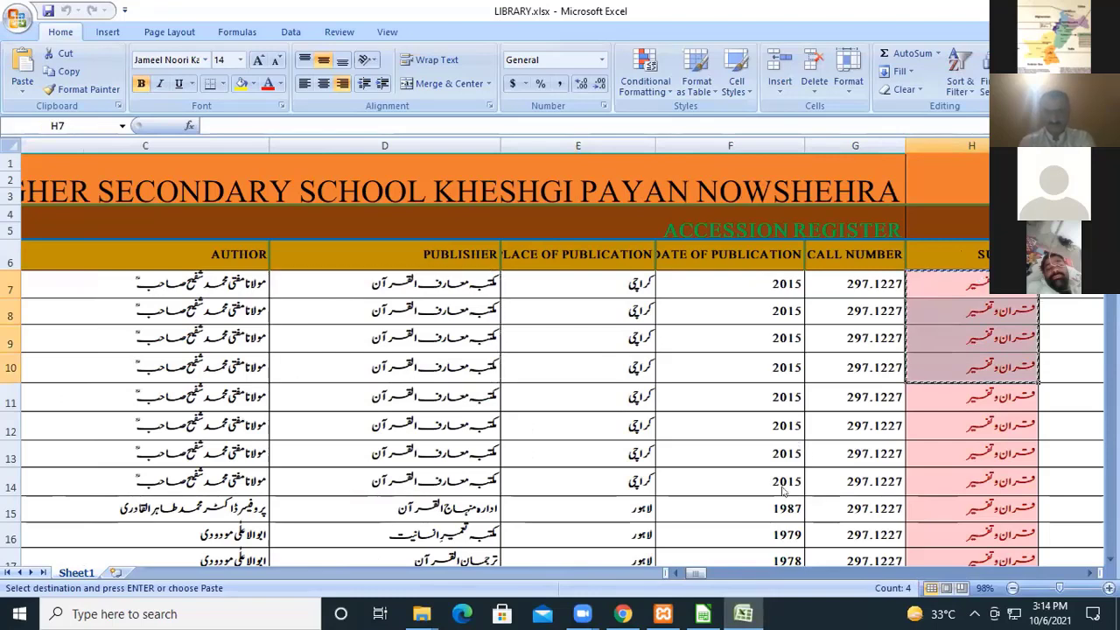
Paste the copied subjects into the Subject Heading column of Dumy File.csv, starting at cell Q3.
mouse_move(702, 613)
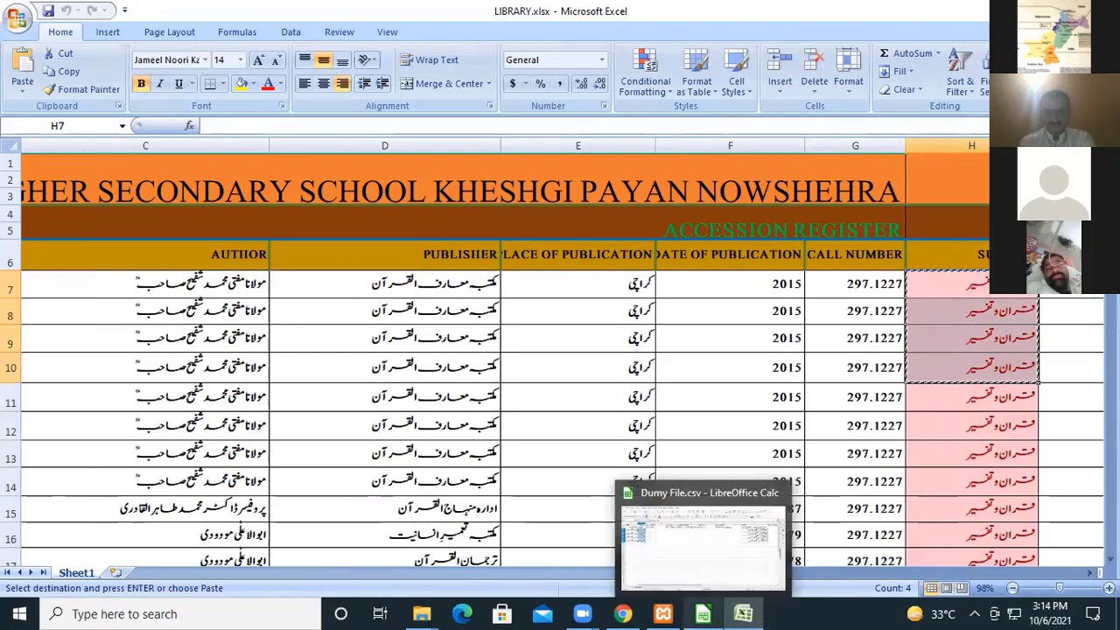
left_click(700, 556)
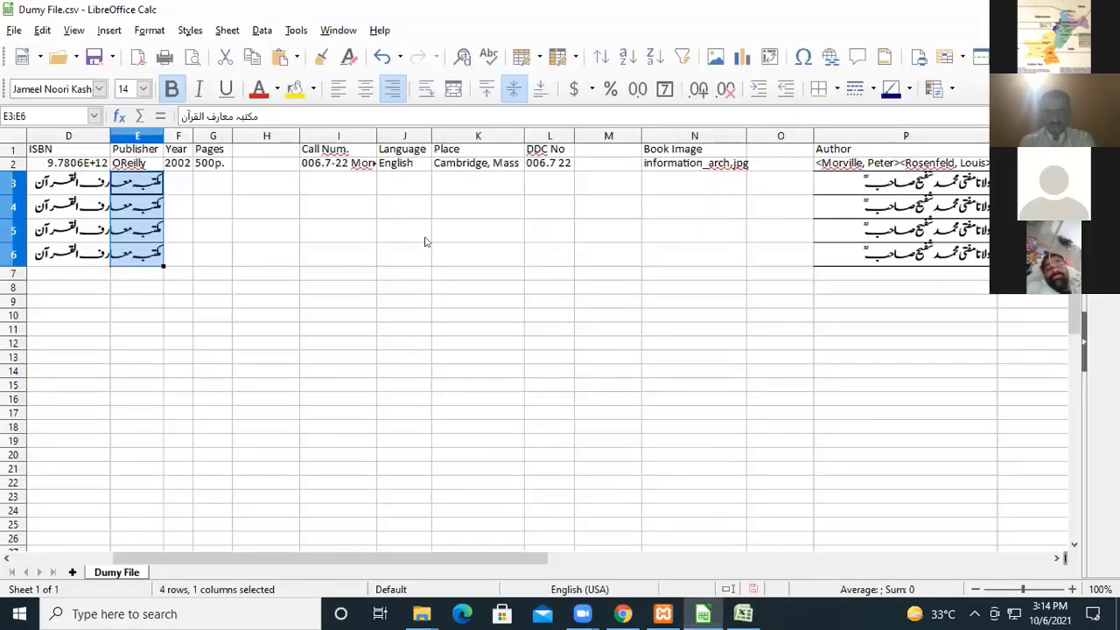
left_click(1032, 183)
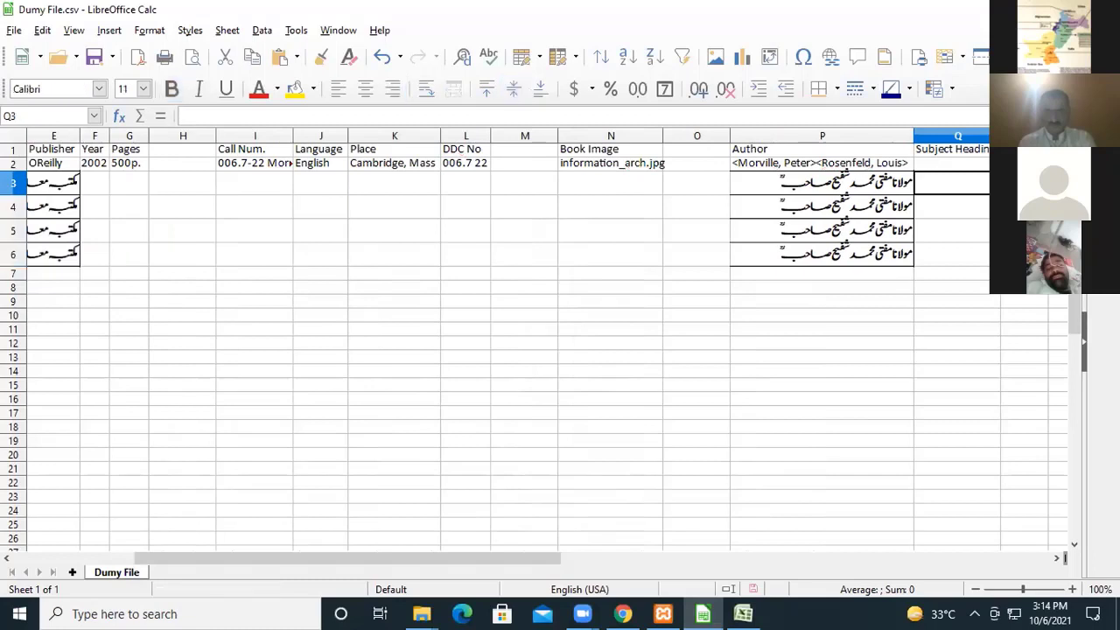
key("ctrl+v")
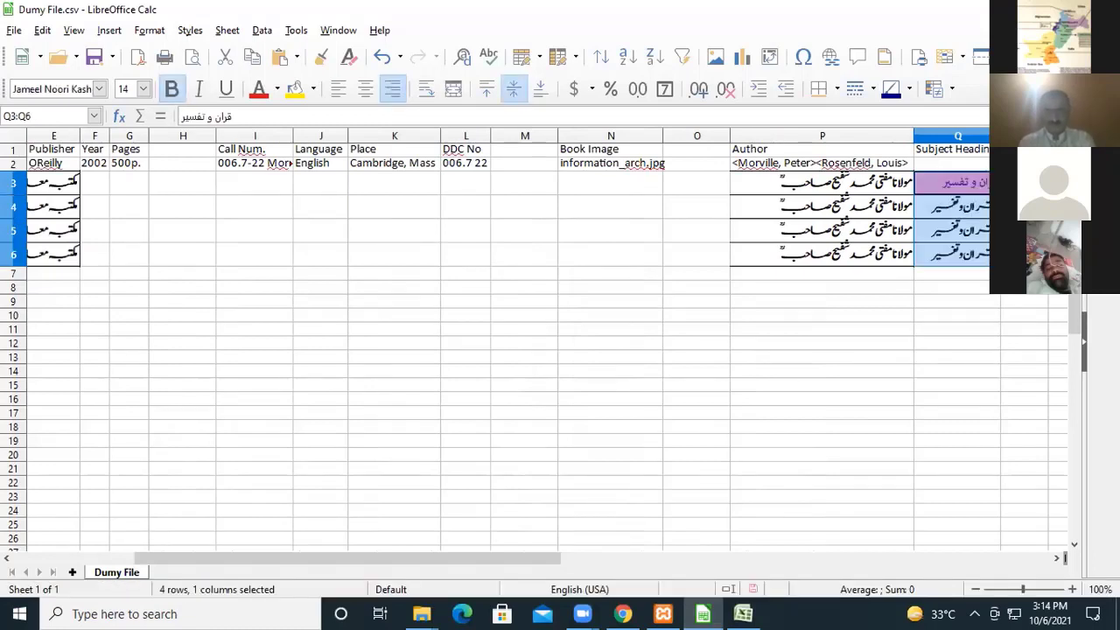
Switch to LIBRARY.xlsx and copy the first four accession numbers, A7:A10.
key("alt+Tab")
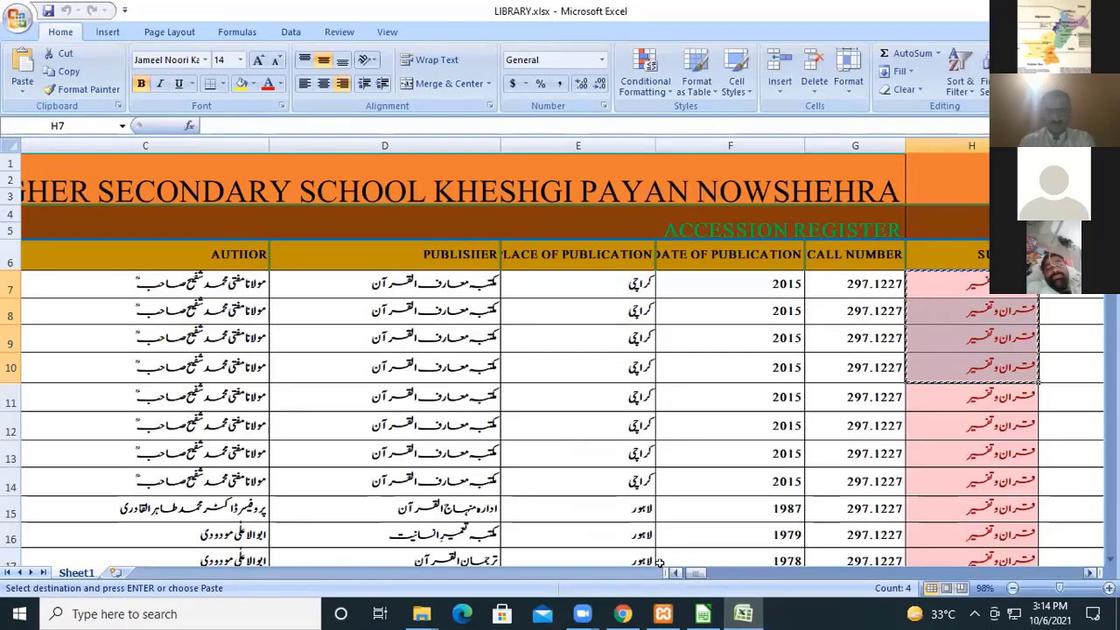
key("Left")
key("Left")
key("Left")
key("Left")
key("Left")
key("Left")
key("Left")
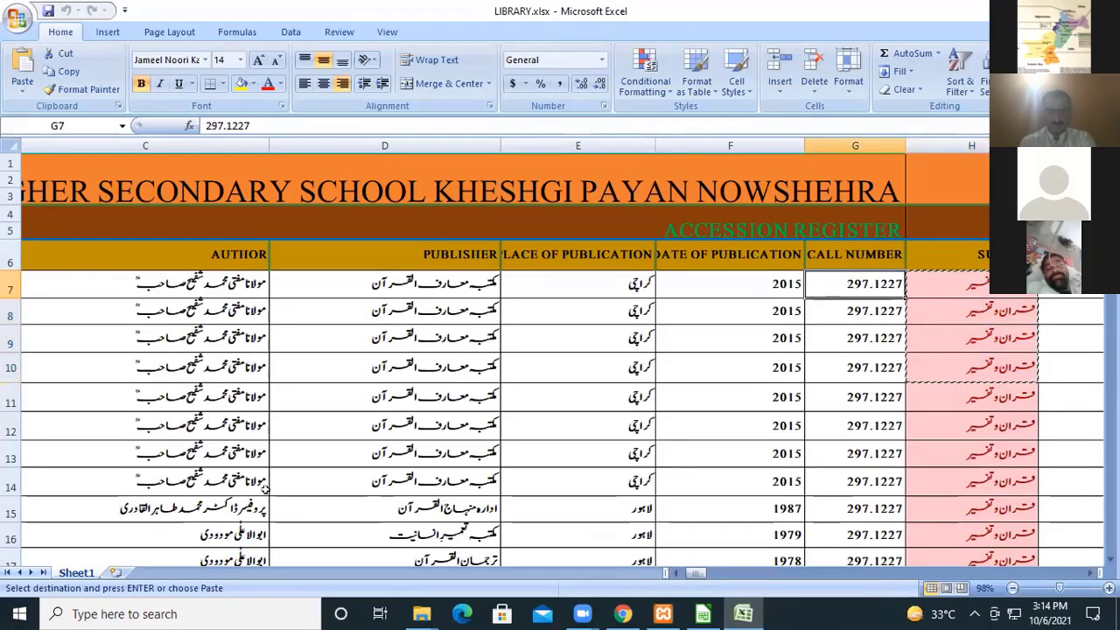
key("shift+Down")
key("shift+Down")
key("shift+Down")
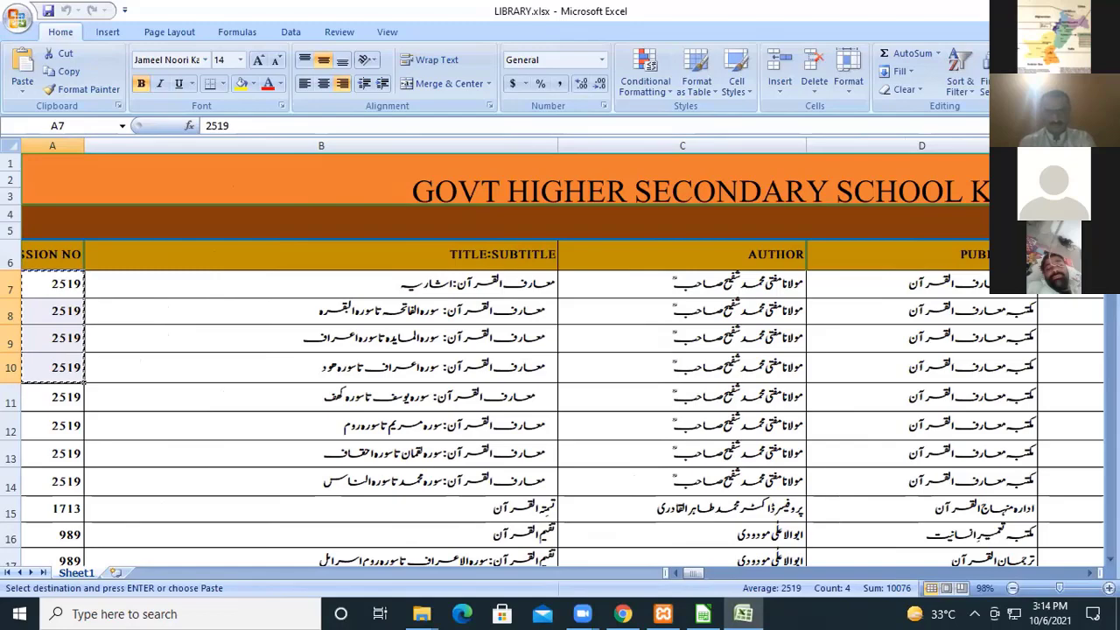
Paste the copied accession numbers into Dumy File.csv in the column after Subject Heading, starting at cell R3.
left_click(742, 614)
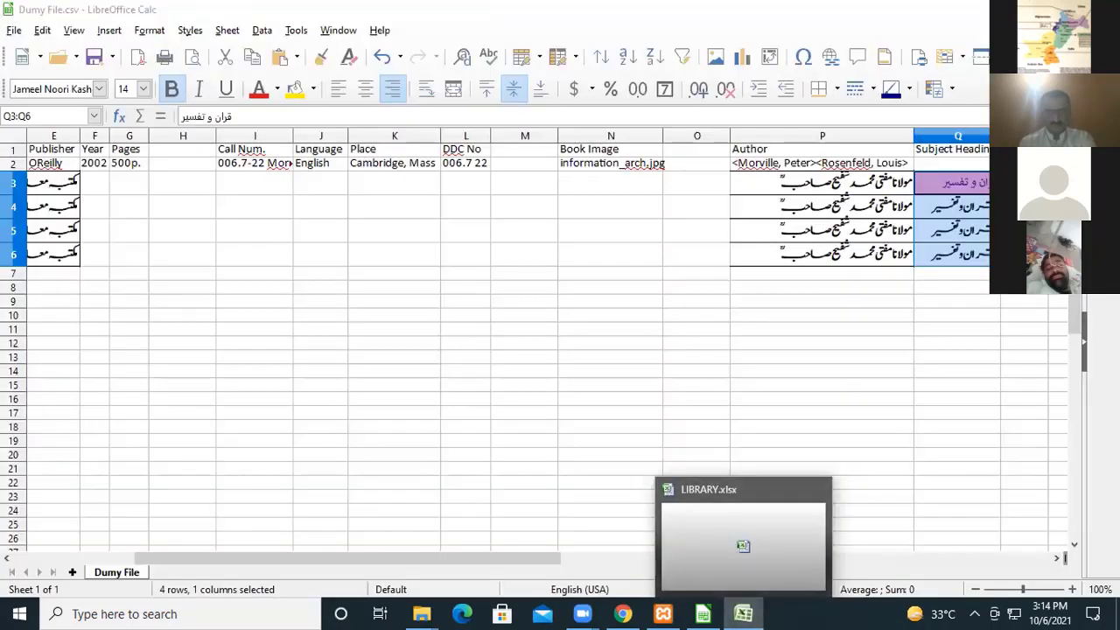
left_click(1023, 183)
key("ctrl+v")
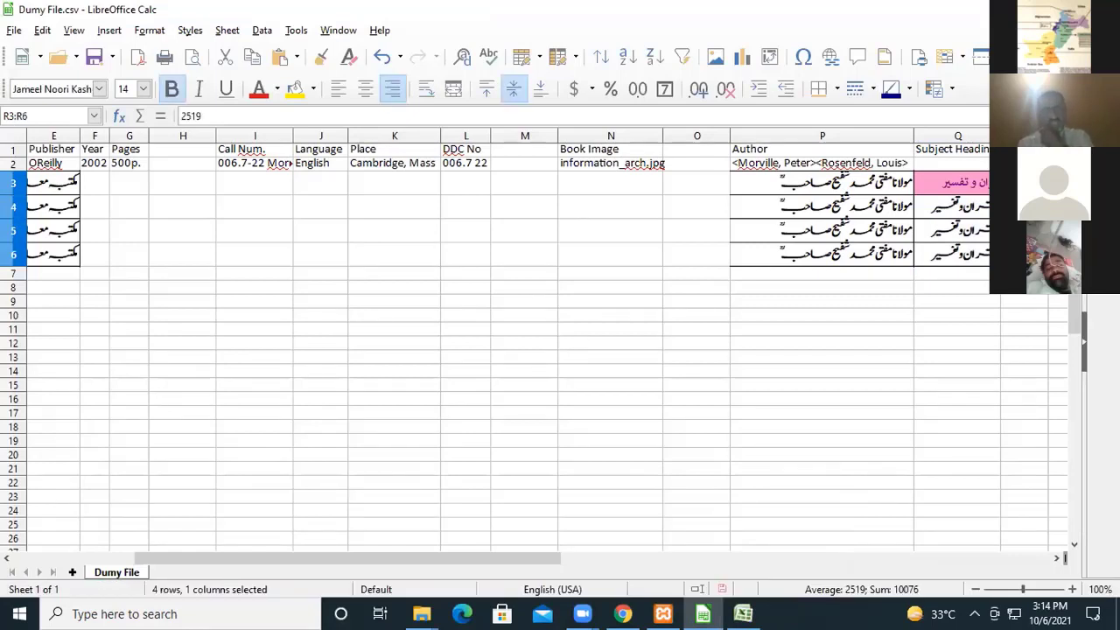
Clear the accession numbers in R4:R6, keeping only the entry in R3.
key("Down")
key("Down")
key("Down")
key("Down")
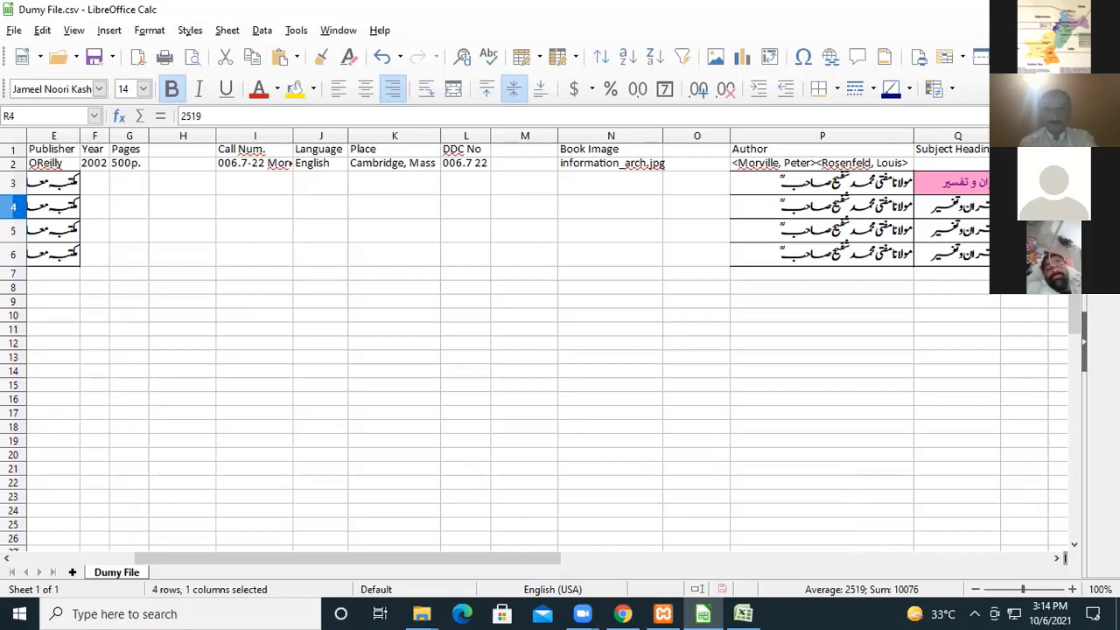
key("Up")
key("Up")
key("Up")
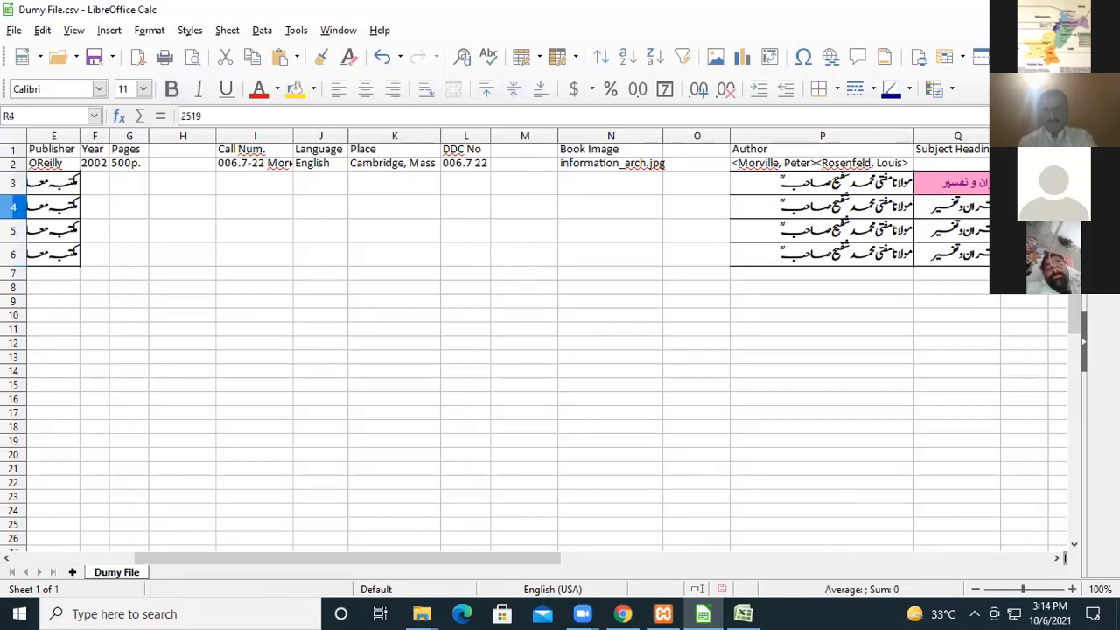
key("shift+Down")
key("shift+Down")
key("shift+Down")
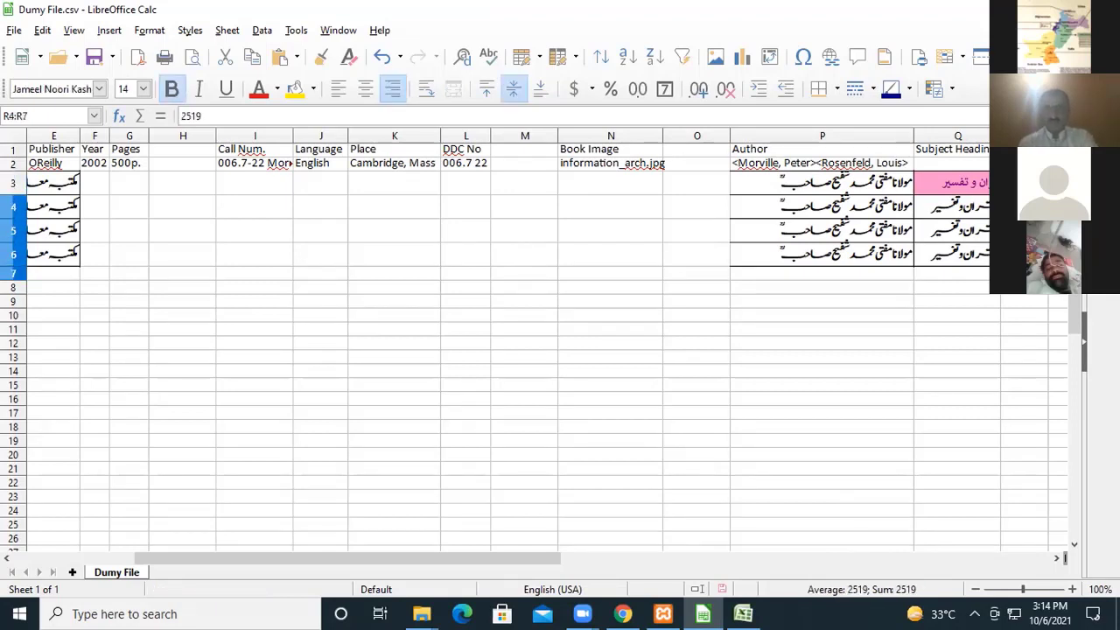
key("shift+Up")
key("Delete")
key("Up")
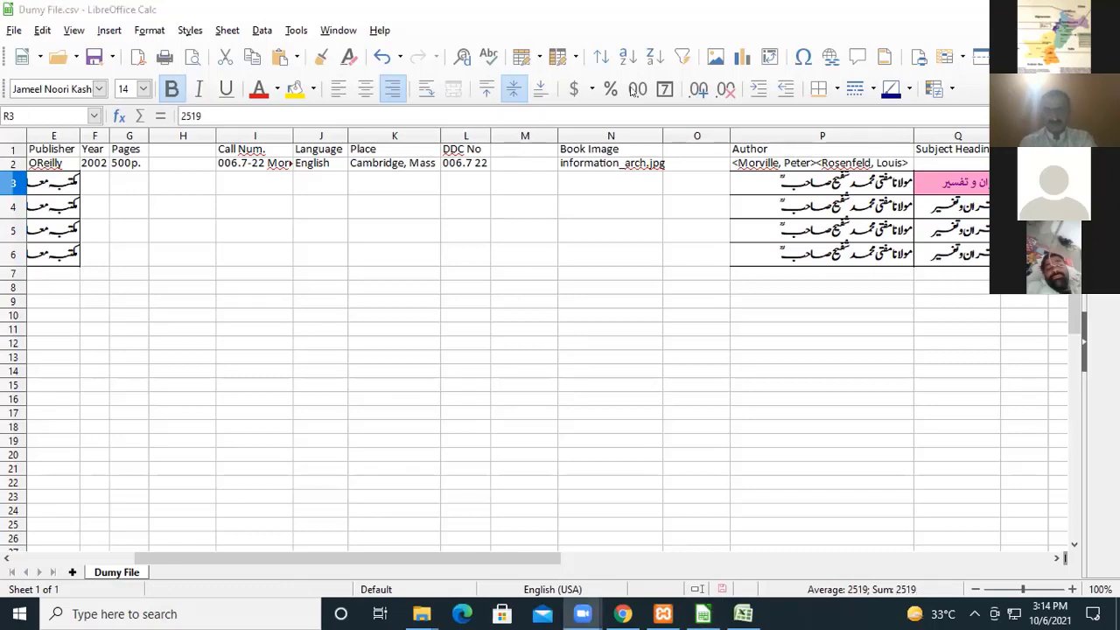
Change the accession entry in R3 to the bracketed list "<2519, 2519a,2519b, 2519>".
double_click(1024, 182)
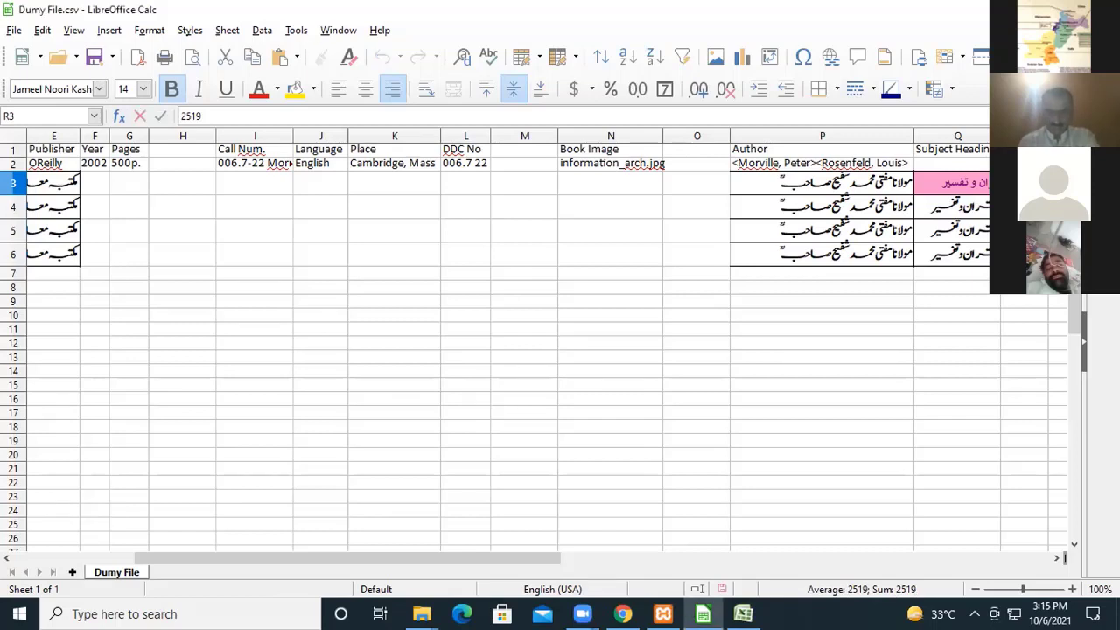
type("<")
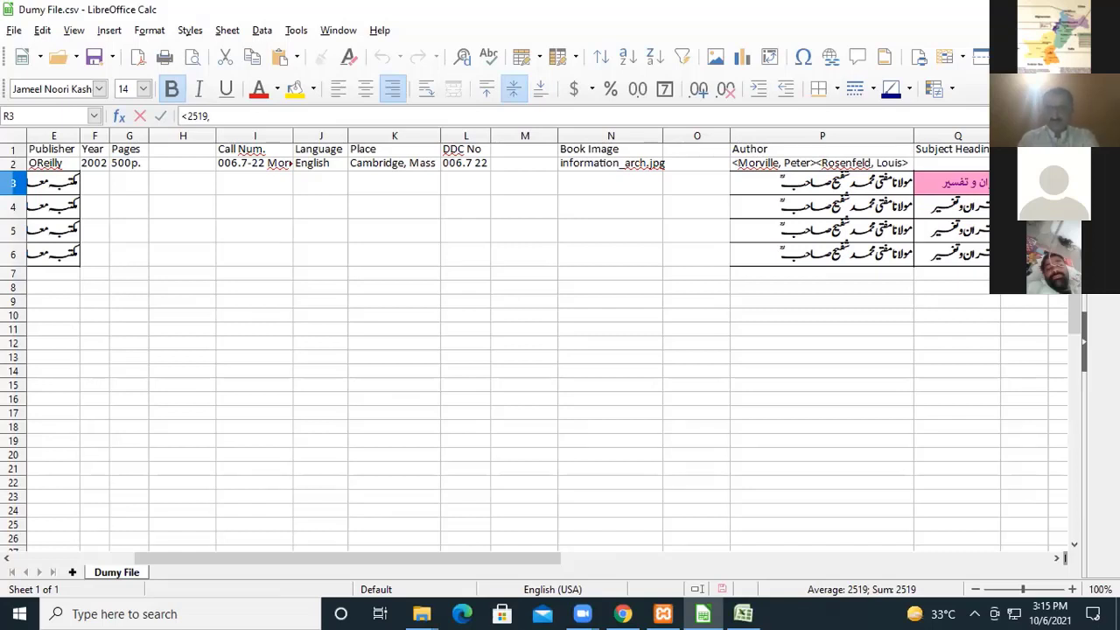
type("2519")
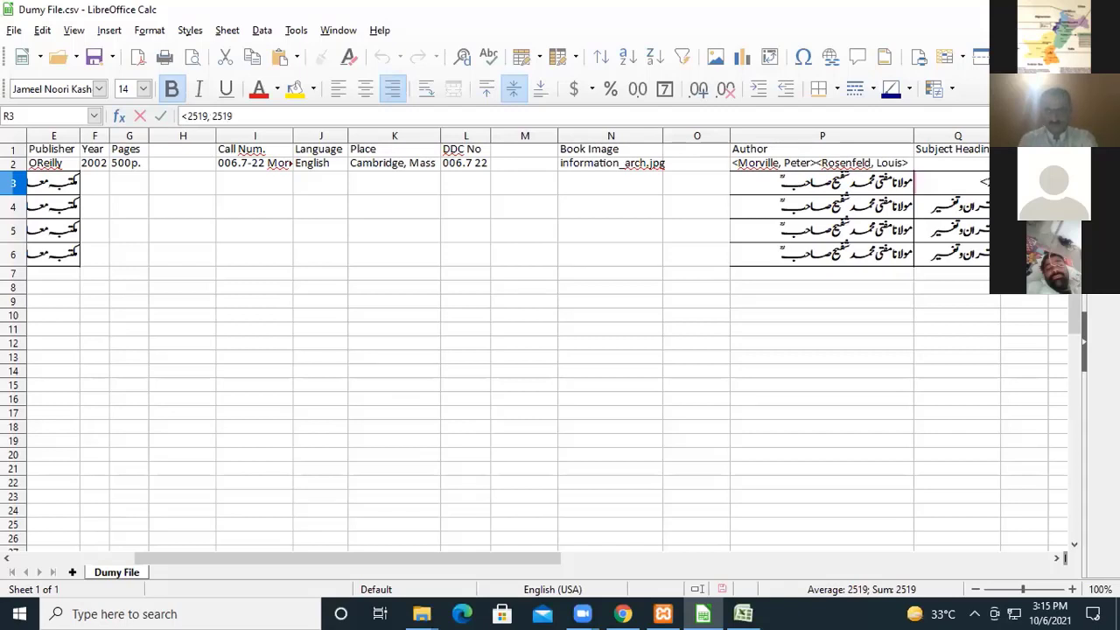
type("a,2519")
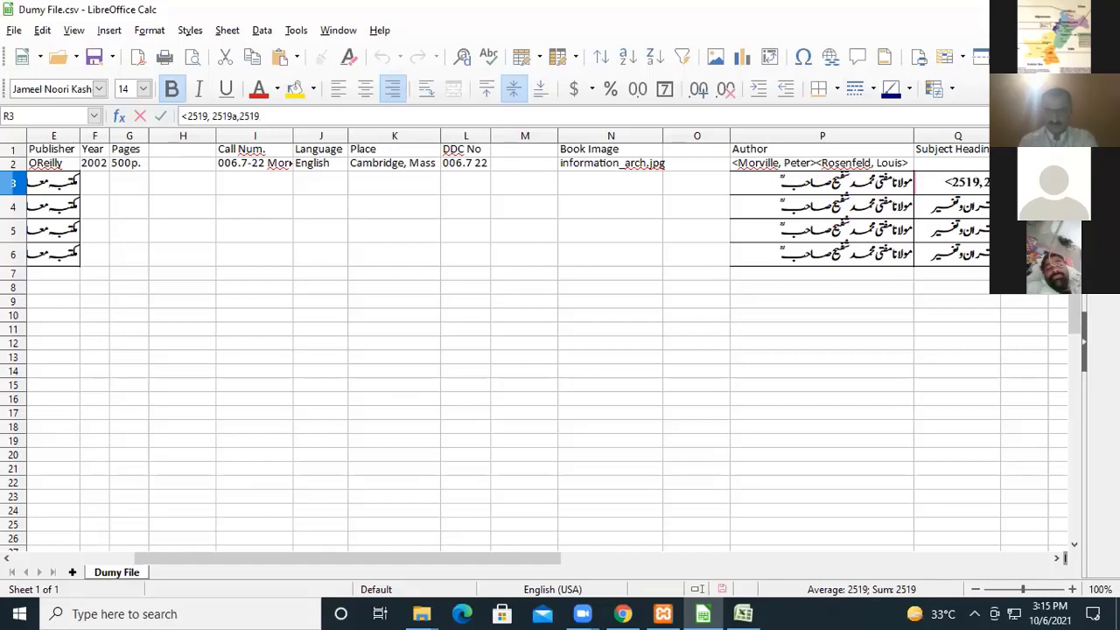
type("b, 2519>")
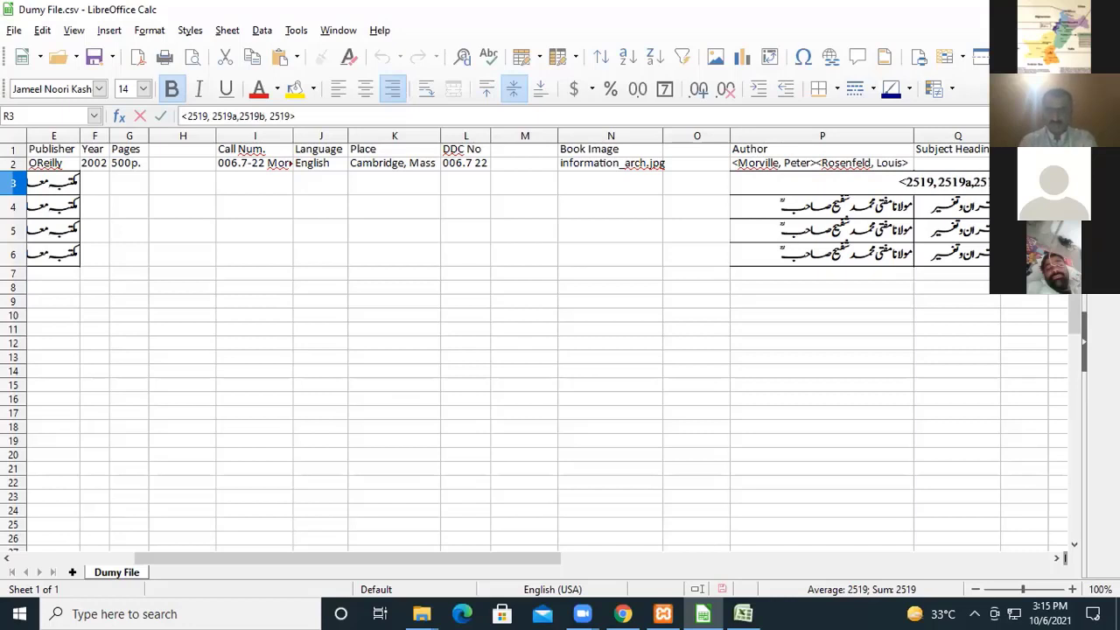
key("Return")
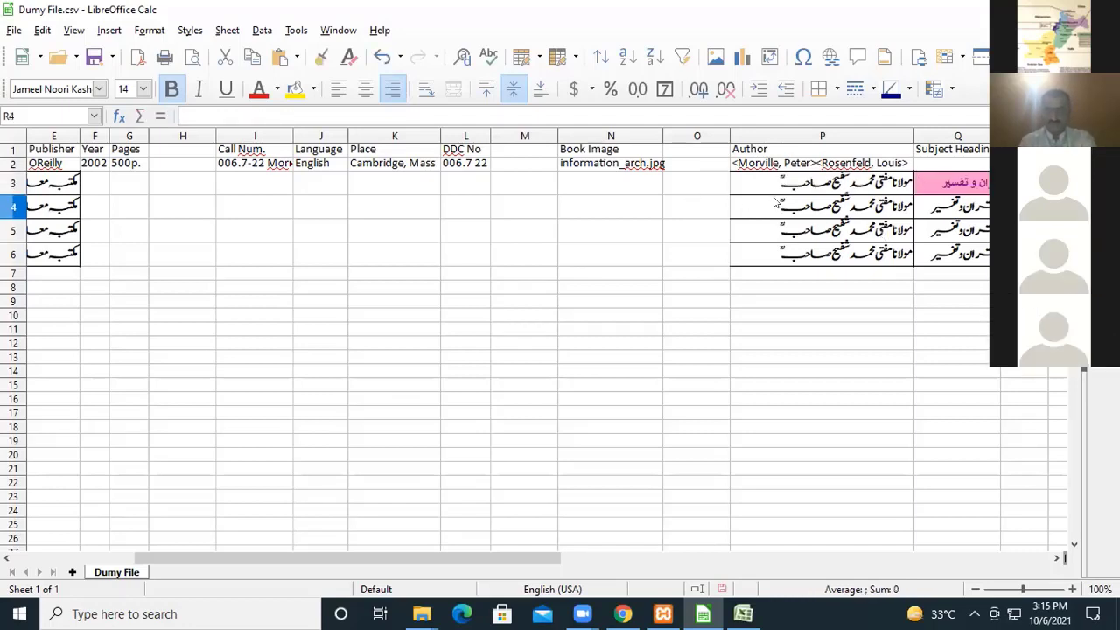
Clear the contents of the three extra Urdu records in A4:R6.
key("shift+Left")
key("shift+Left")
key("shift+Left")
key("shift+Left")
key("shift+Left")
key("shift+Left")
key("shift+Left")
key("shift+Left")
key("shift+Left")
key("shift+Left")
key("shift+Left")
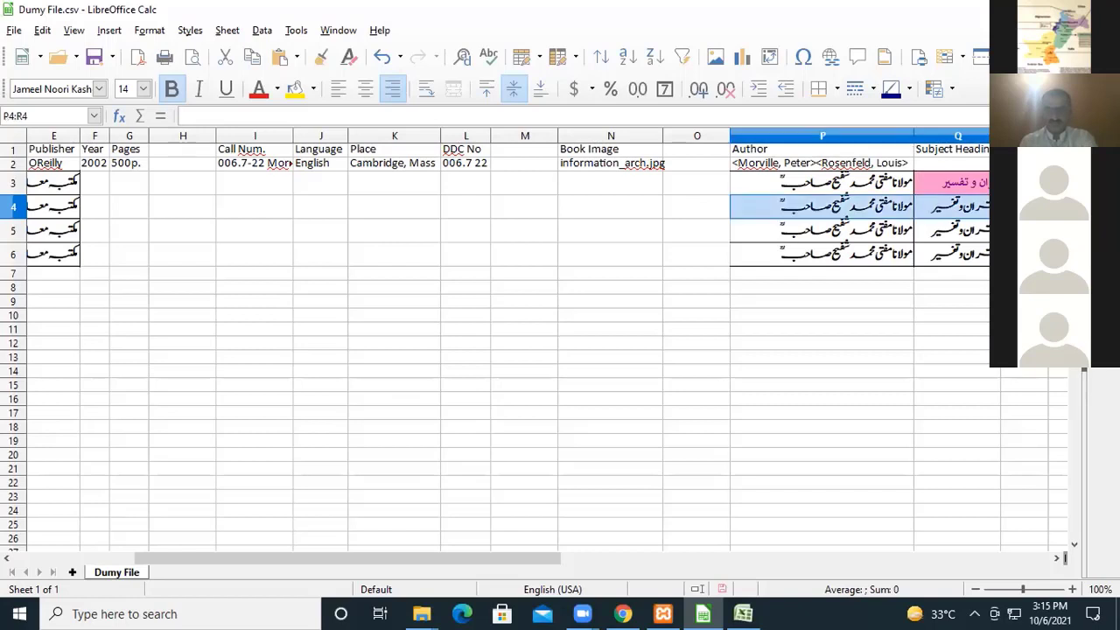
key("shift+Left")
key("shift+Left")
key("shift+Left")
key("shift+Left")
key("shift+Left")
key("shift+Left")
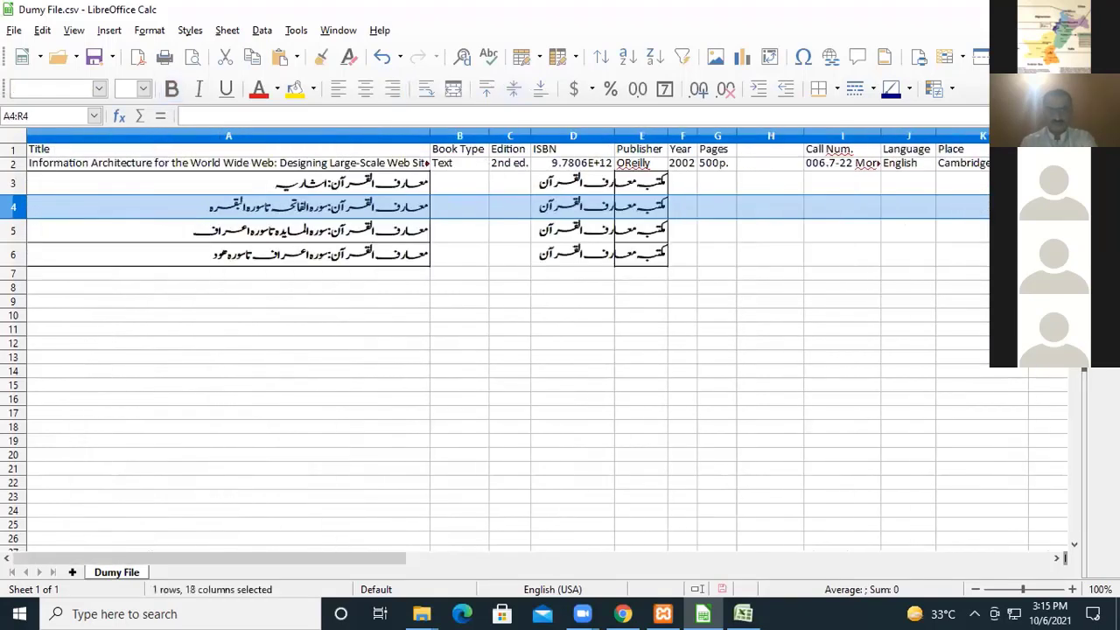
key("shift+Down")
key("shift+Down")
key("Delete")
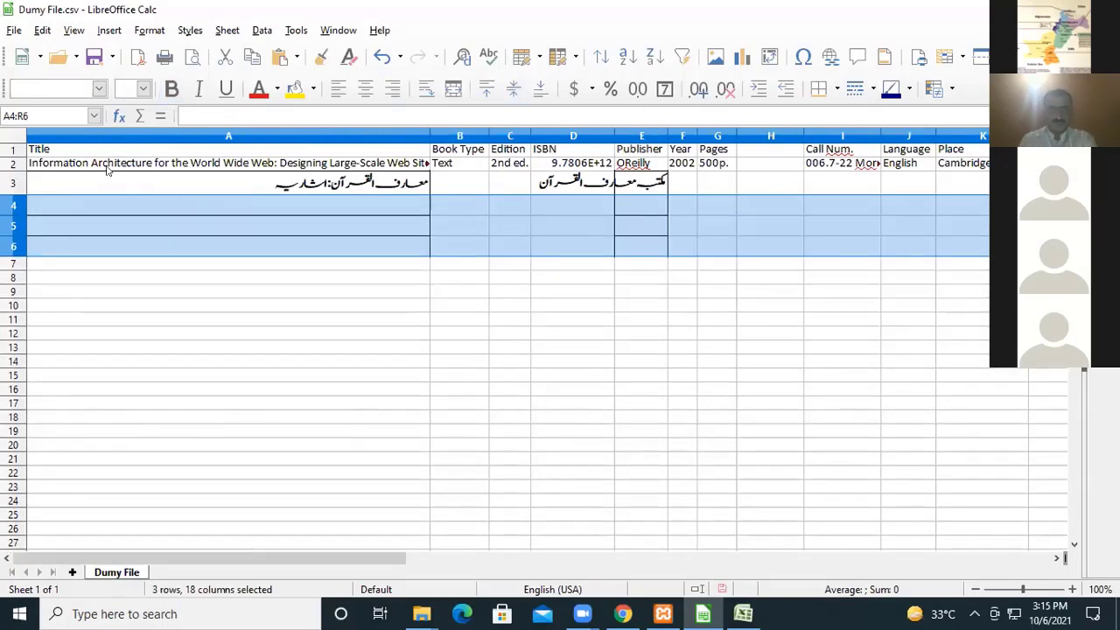
Delete the header cells A1:R1, shifting the cells below up.
left_click(42, 148)
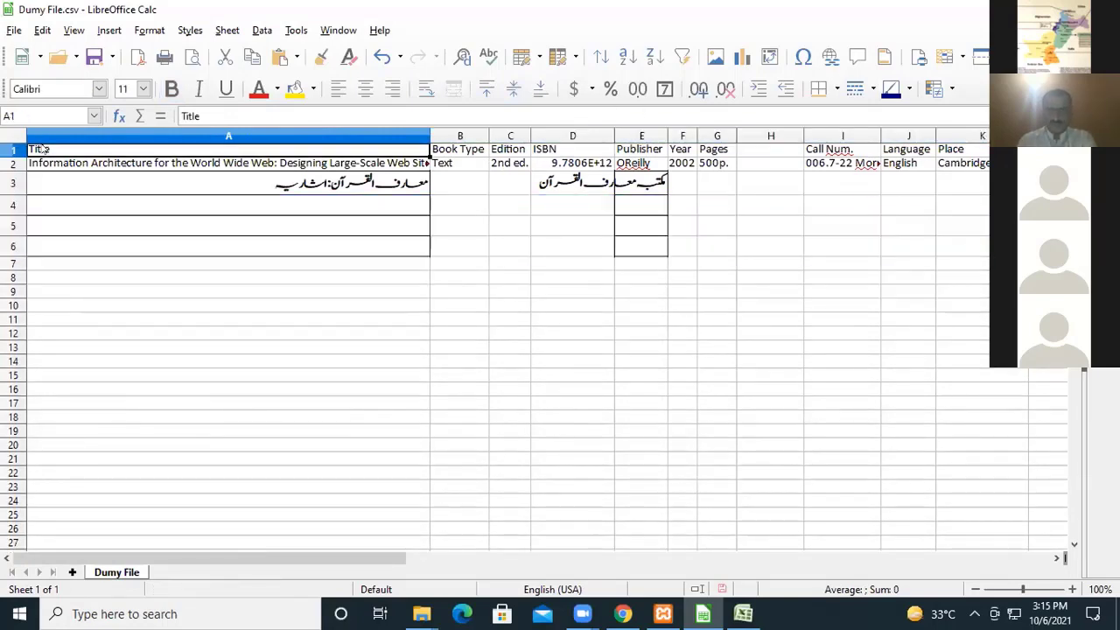
key("shift+Right")
key("shift+Right")
key("shift+Right")
key("shift+Right")
key("shift+Right")
key("shift+Right")
key("shift+Right")
key("shift+Right")
key("shift+Right")
key("shift+Right")
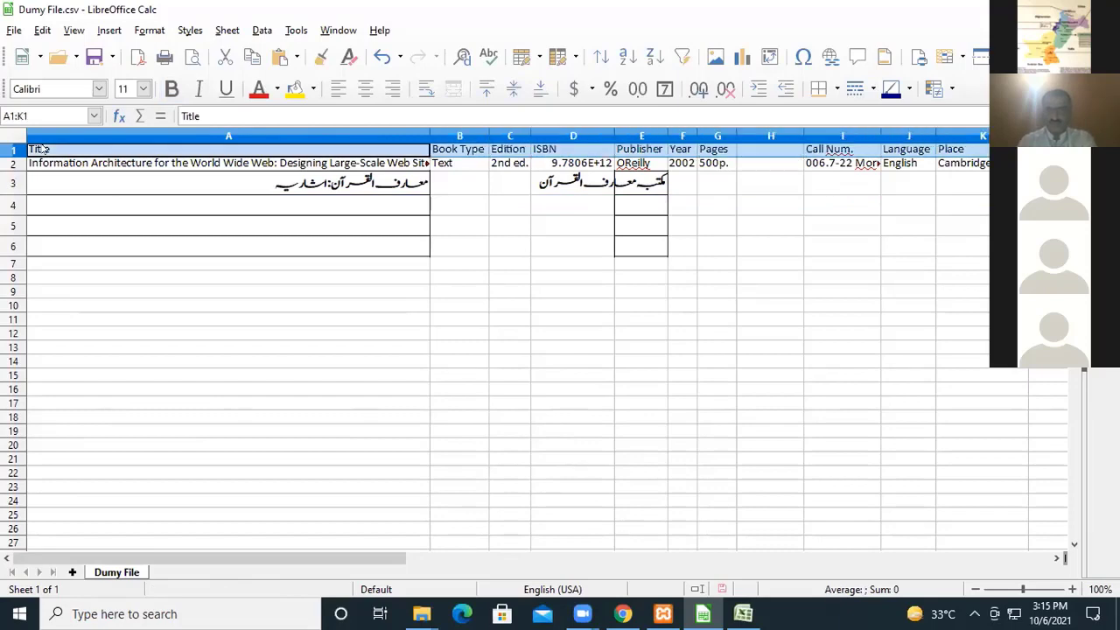
key("shift+Right")
key("shift+Right")
key("shift+Right")
key("shift+Right")
key("shift+Right")
key("shift+Right")
key("shift+Right")
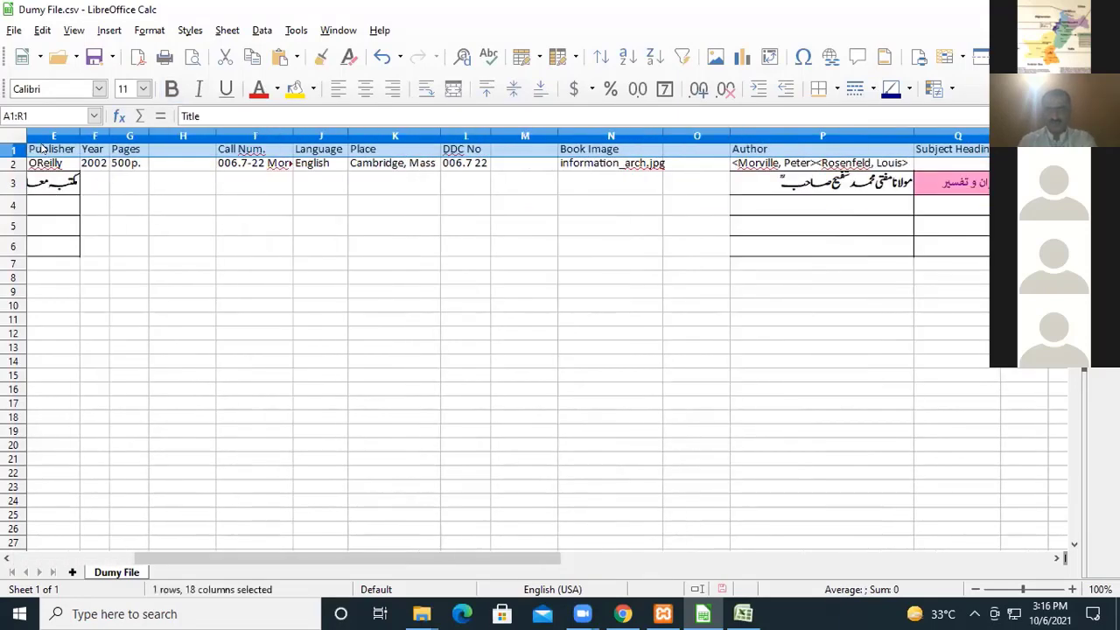
right_click(390, 149)
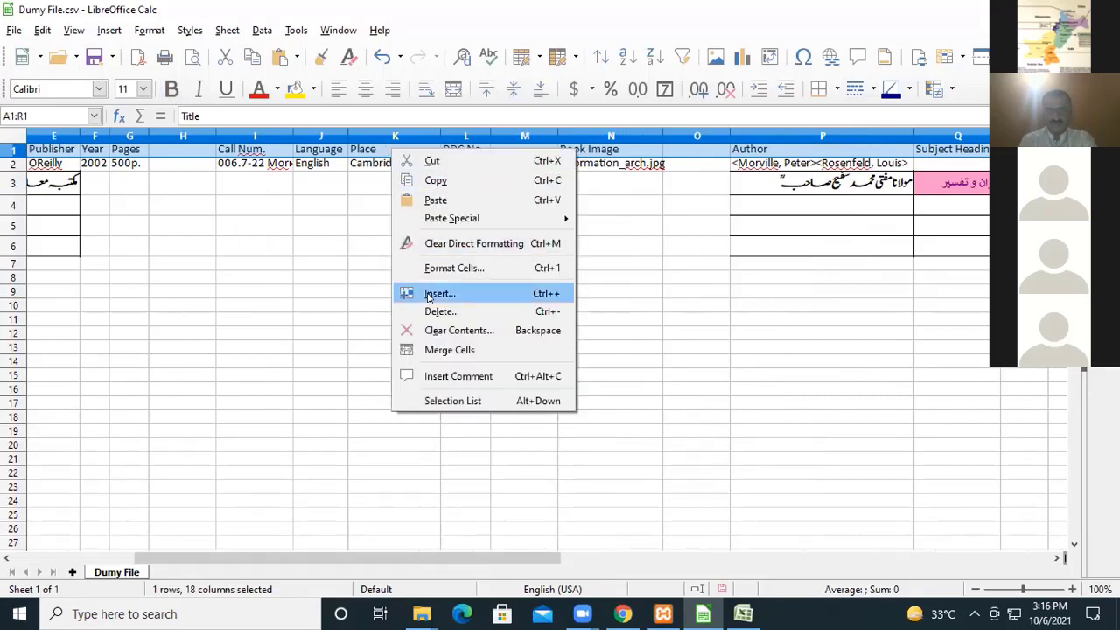
left_click(431, 312)
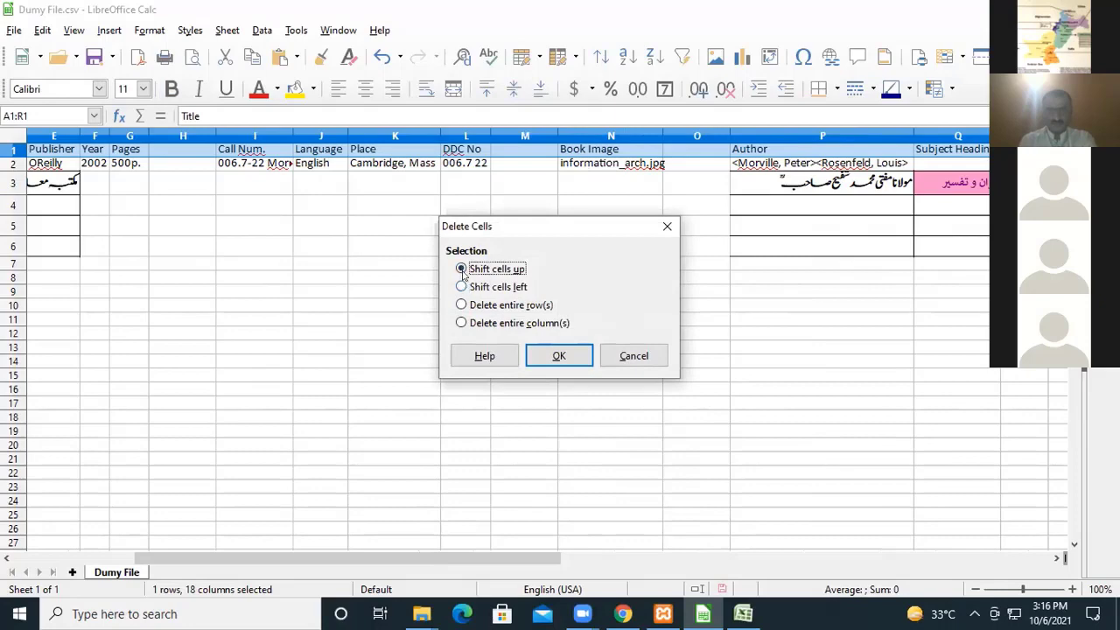
left_click(558, 355)
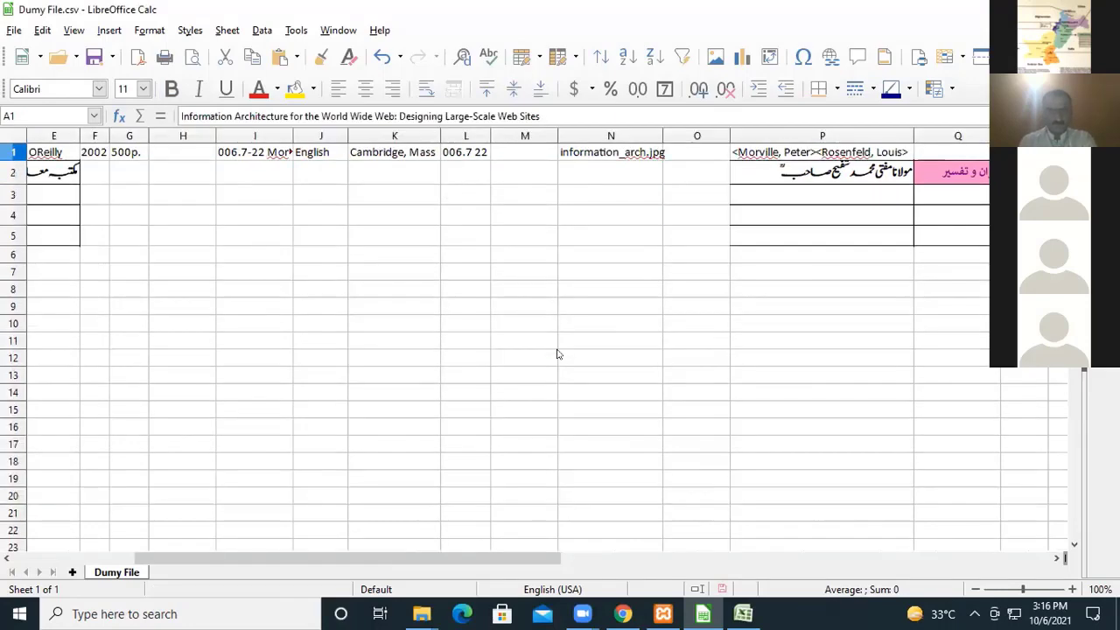
Save the sheet as a new file named "Dumy File.2csv" in the New Urdu folder, keeping the Text CSV format.
left_click(14, 31)
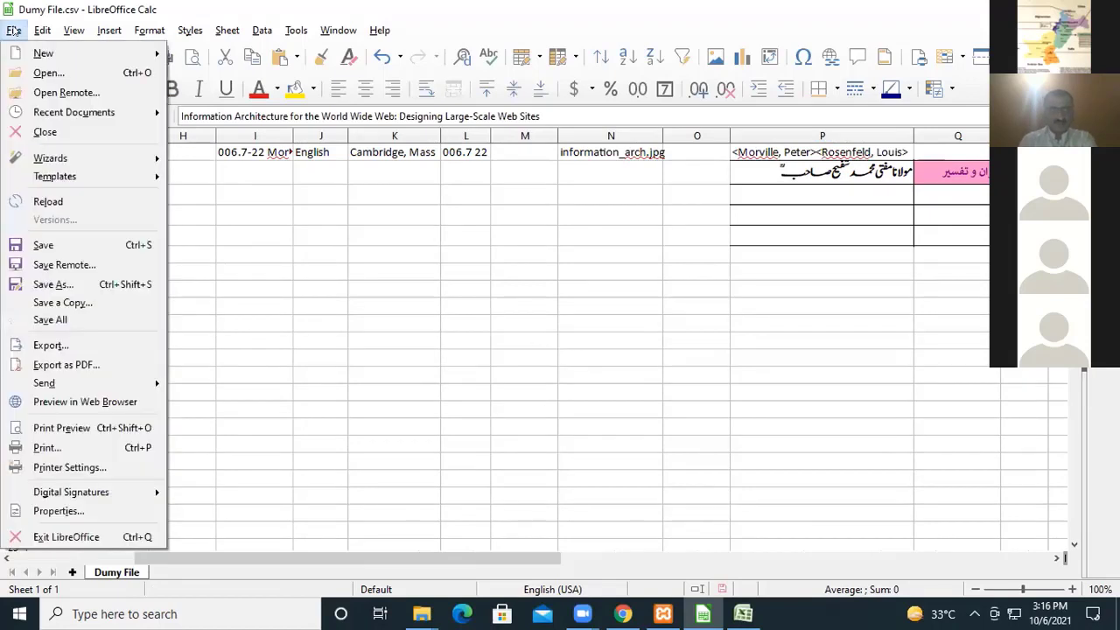
left_click(52, 283)
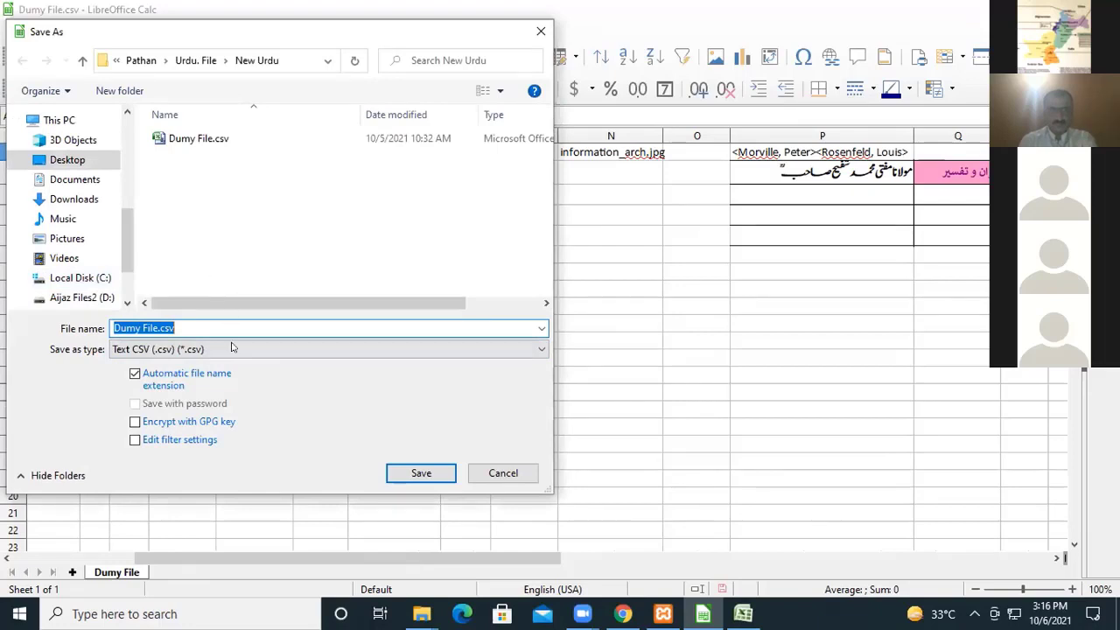
left_click(156, 327)
type("2")
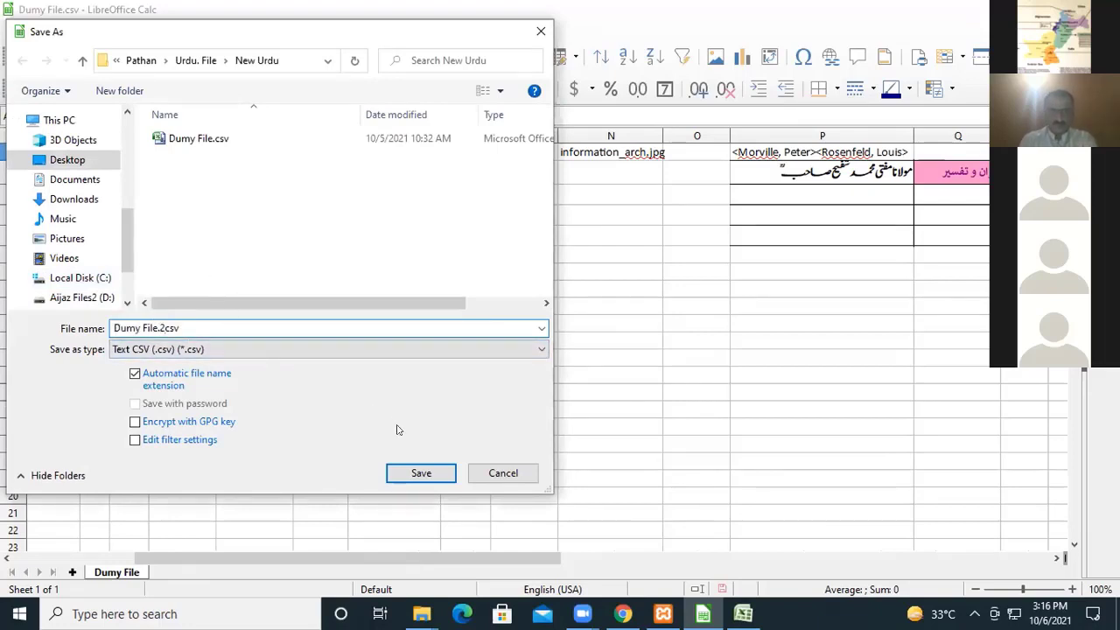
left_click(421, 472)
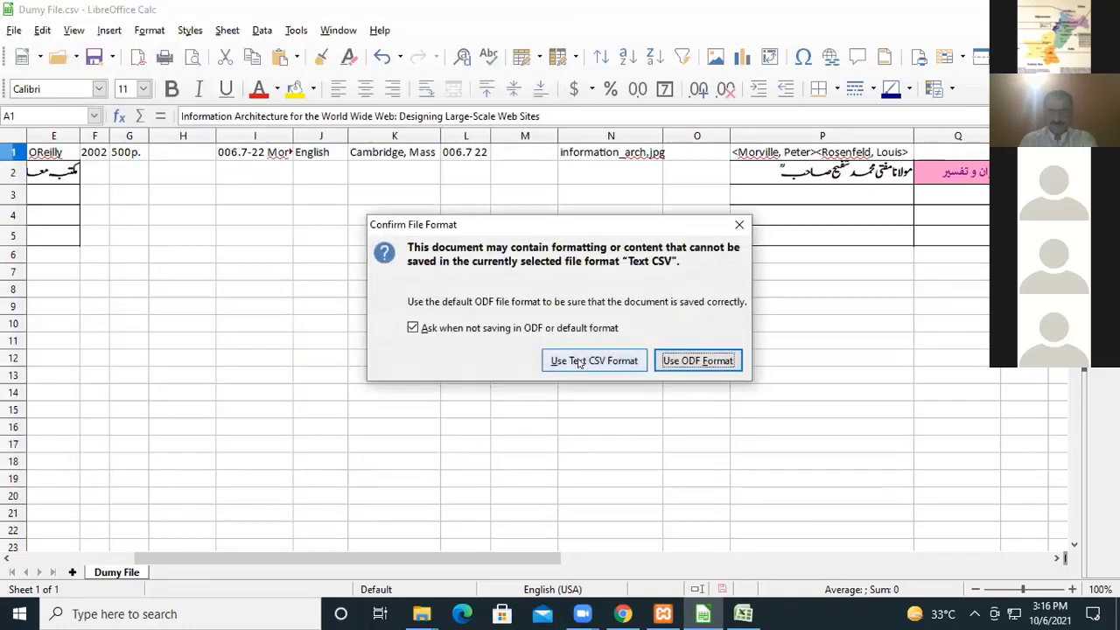
left_click(578, 362)
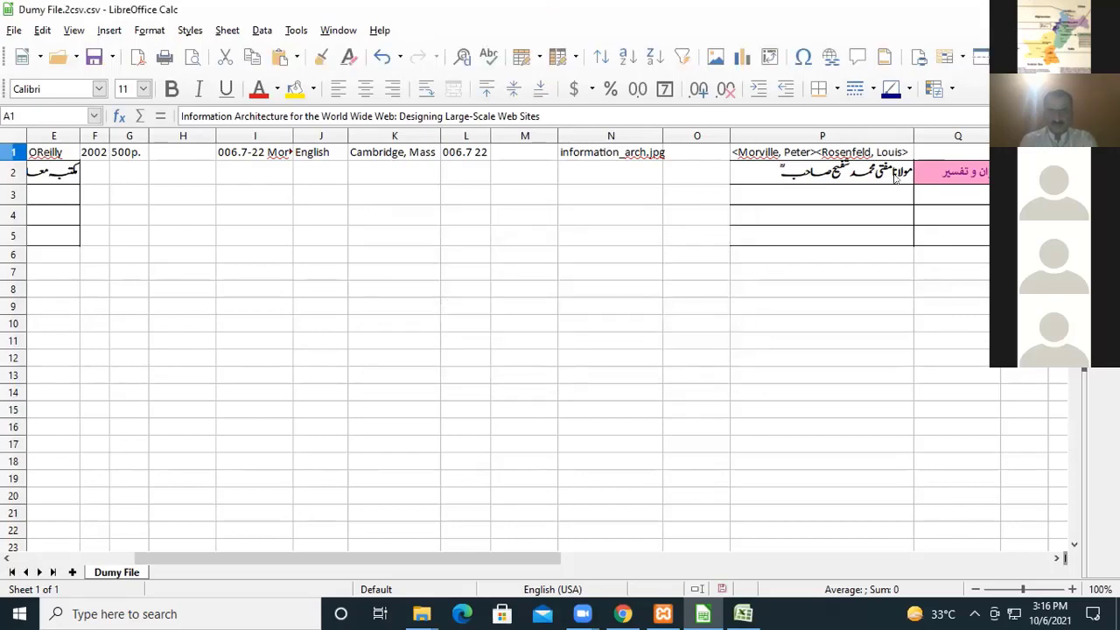
Close LibreOffice Calc and Excel, and open the New Urdu folder in File Explorer.
left_click(1100, 10)
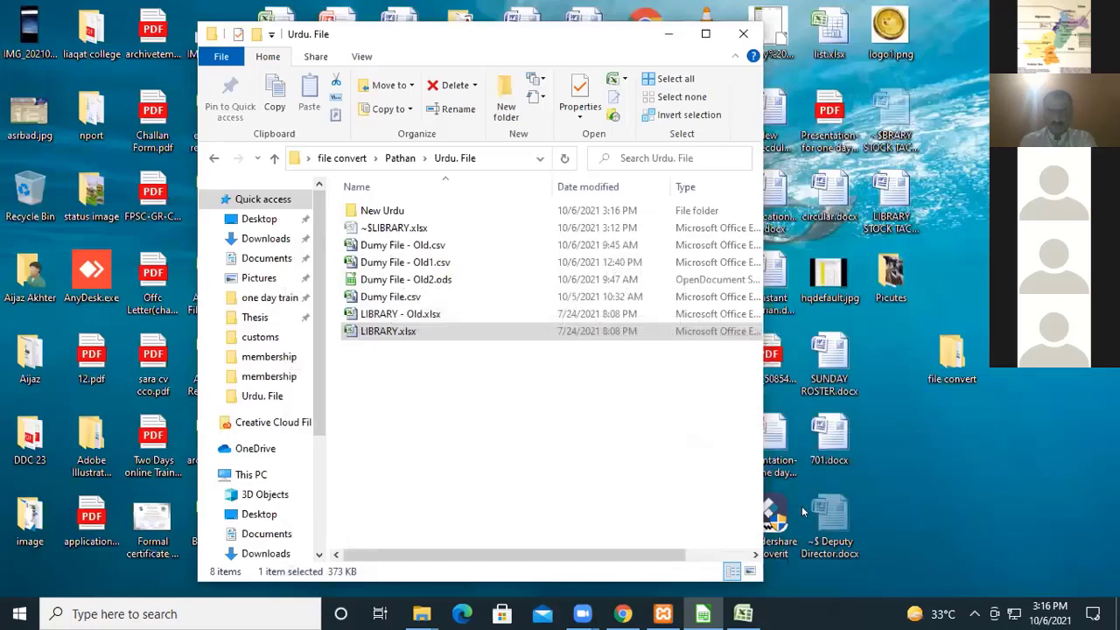
left_click(743, 614)
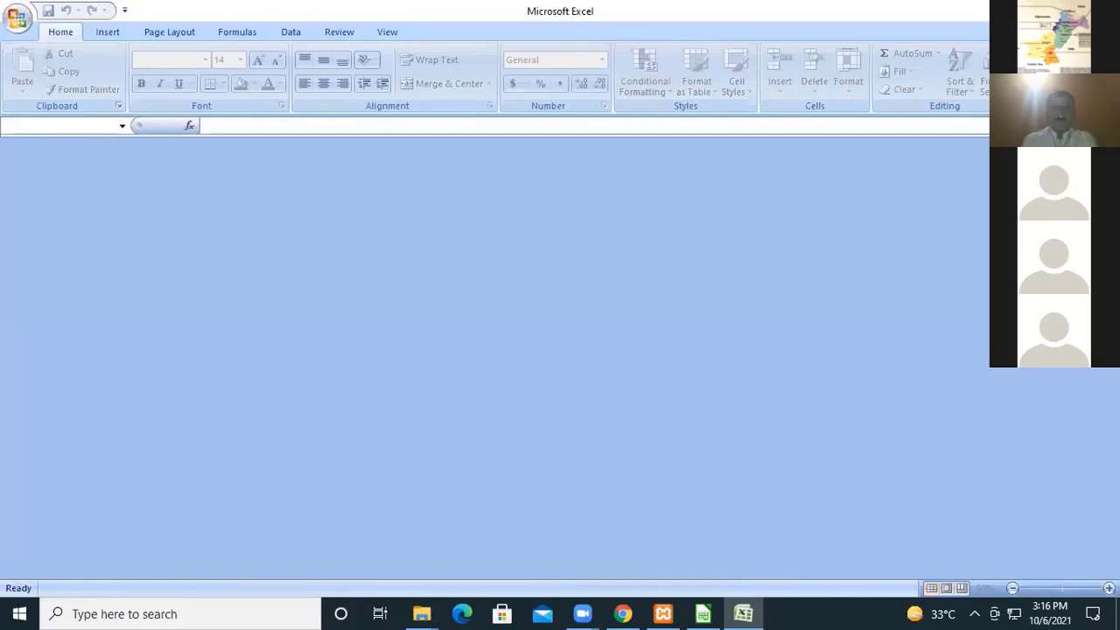
key("alt+Tab")
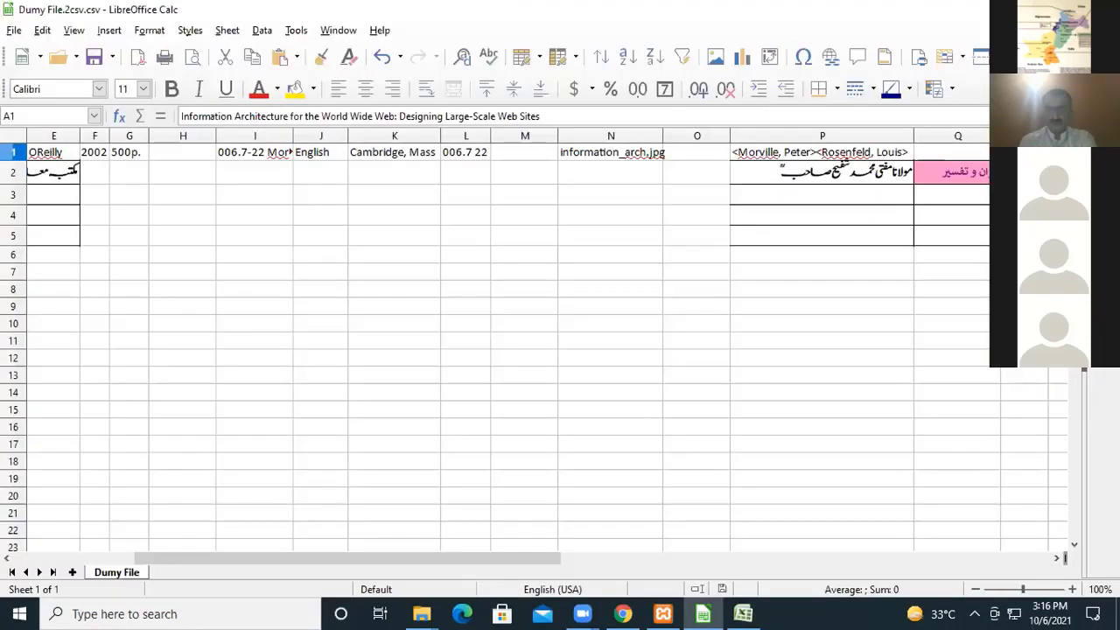
key("alt+Tab")
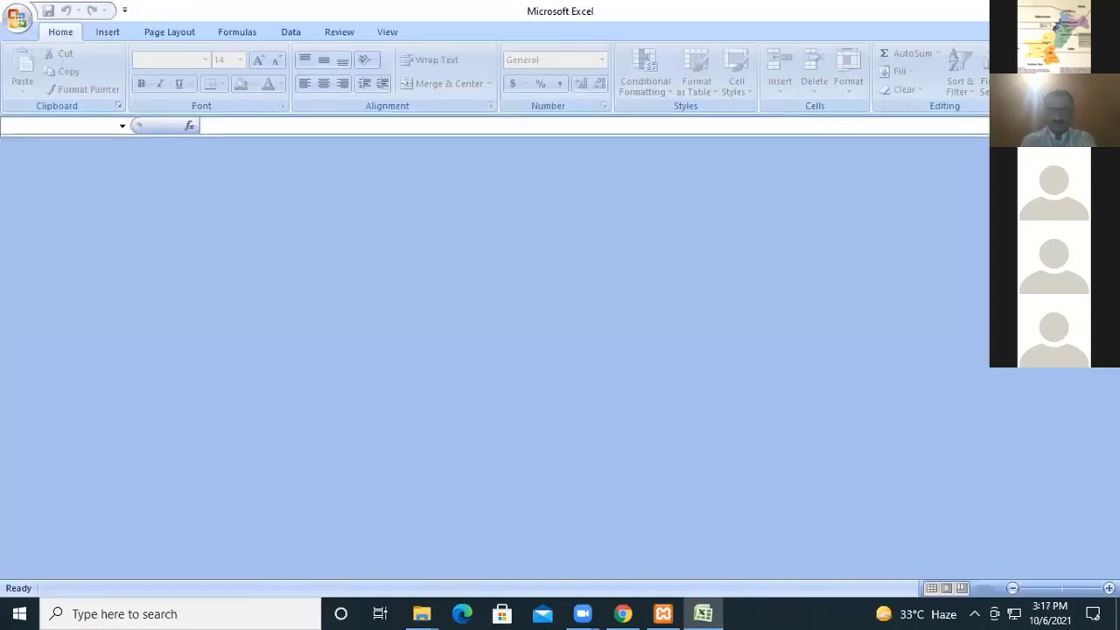
key("alt+F4")
left_click(610, 446)
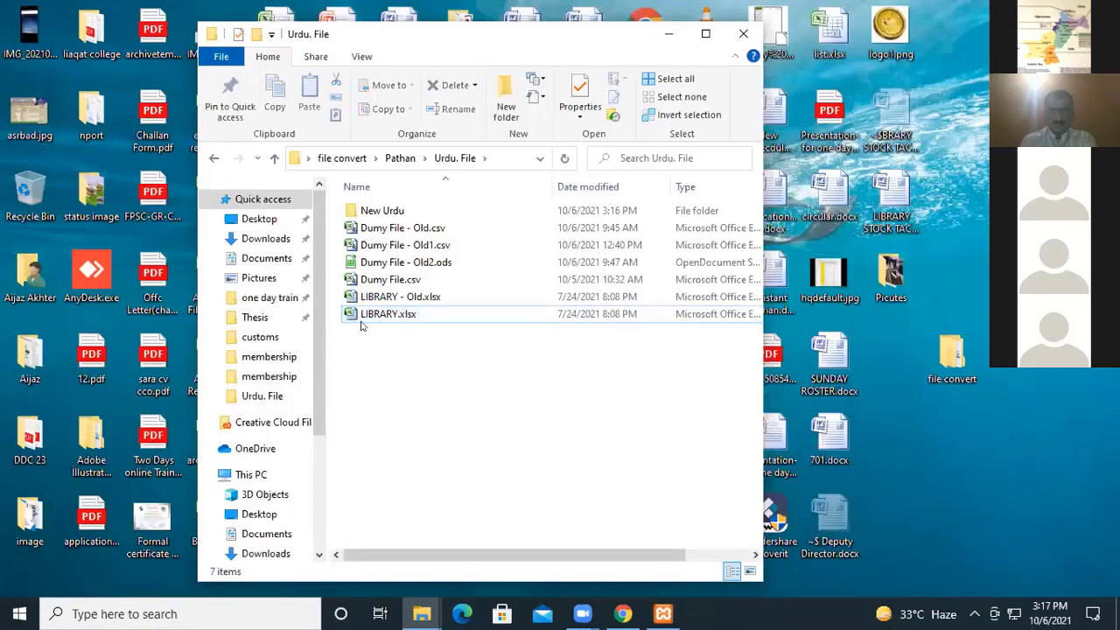
left_click(395, 210)
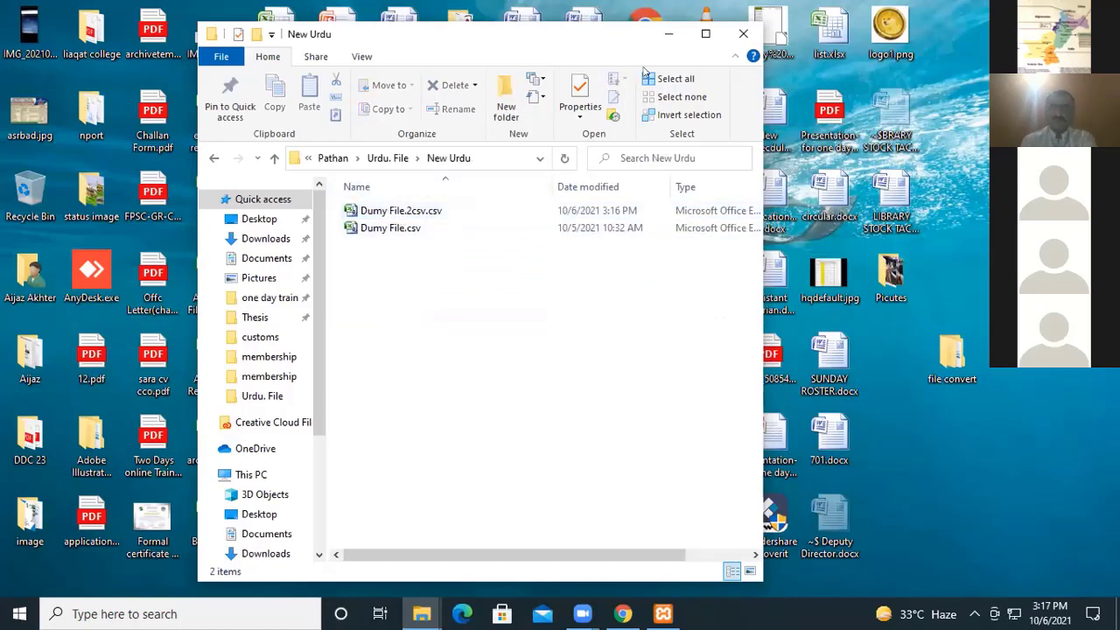
Try to start the Apache and MySQL modules in the XAMPP Control Panel.
left_click(668, 33)
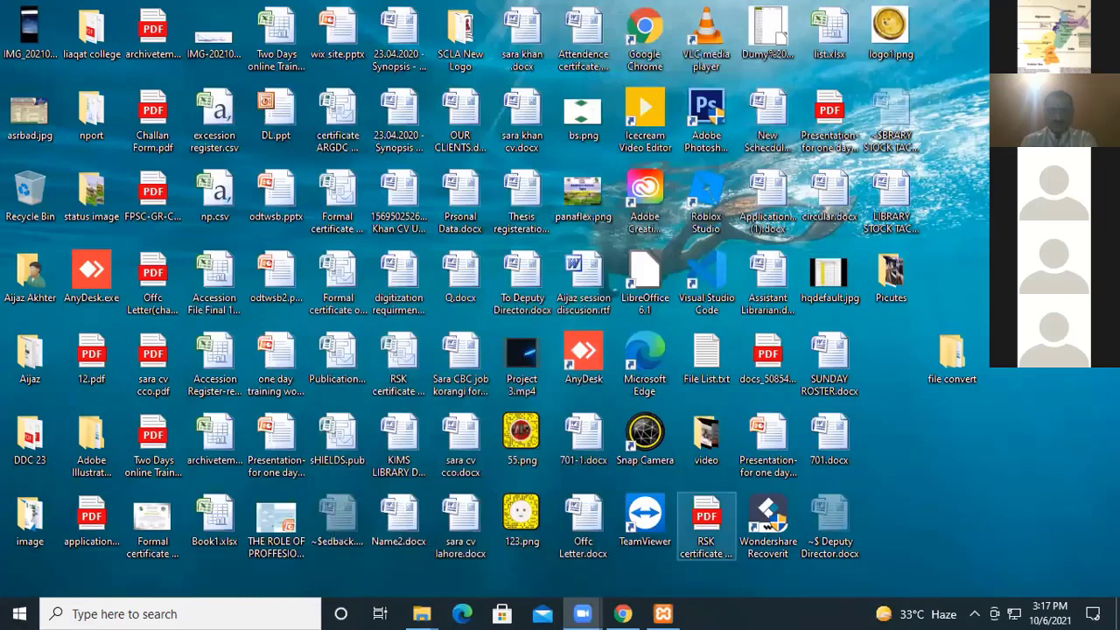
left_click(663, 614)
left_click(288, 92)
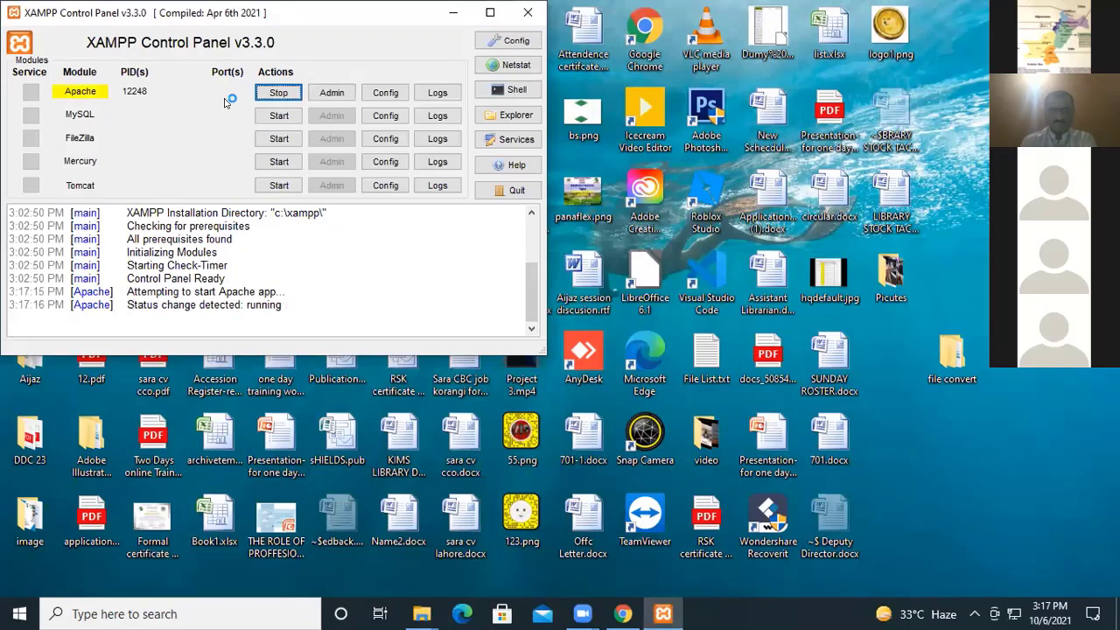
left_click(275, 118)
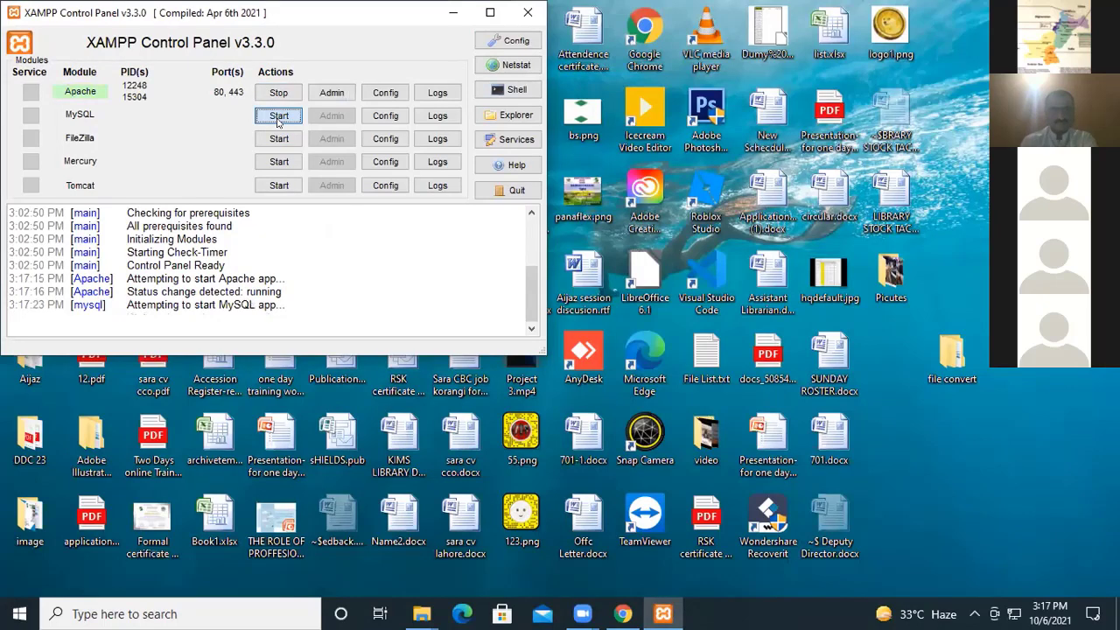
left_click(452, 12)
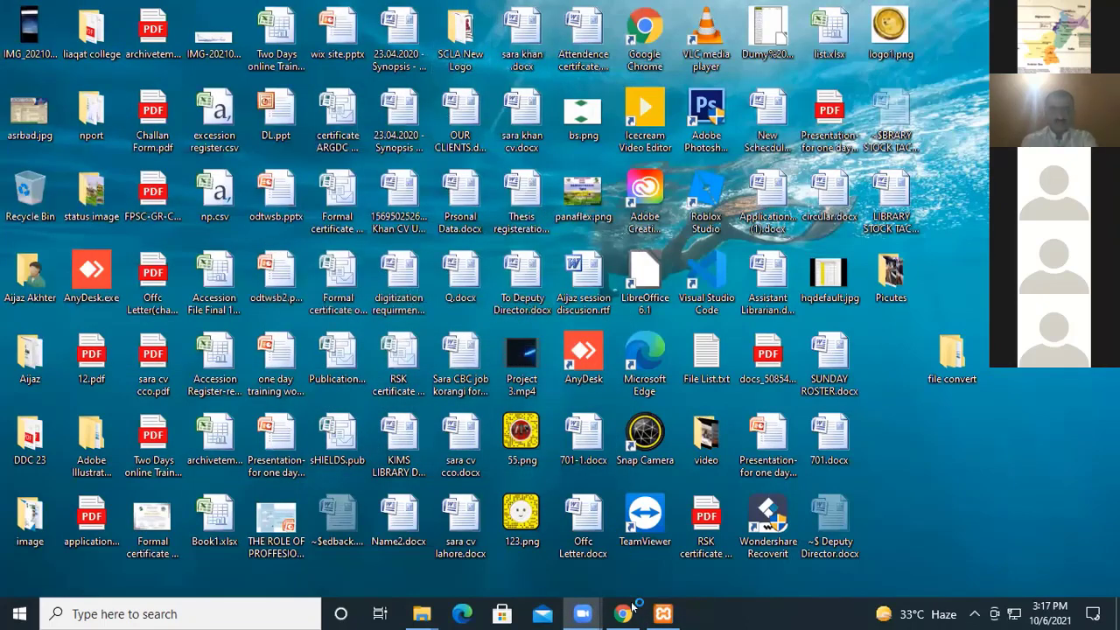
Switch to Chrome and try to load the SLiMS site at localhost/slims92, including a second attempt.
key("alt+Tab")
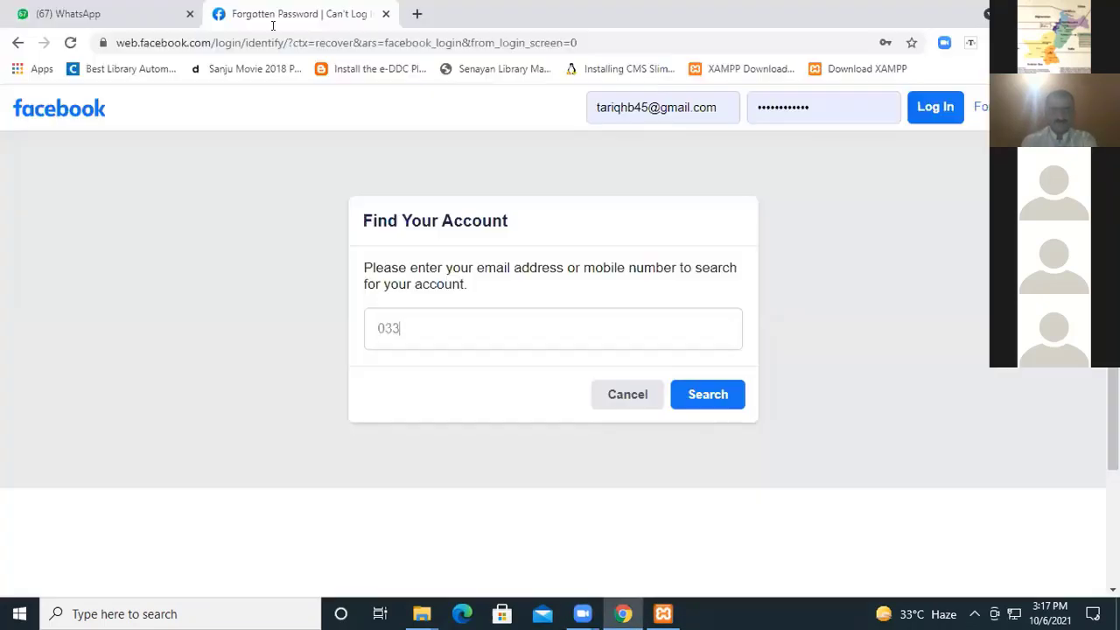
left_click(276, 44)
type("lo")
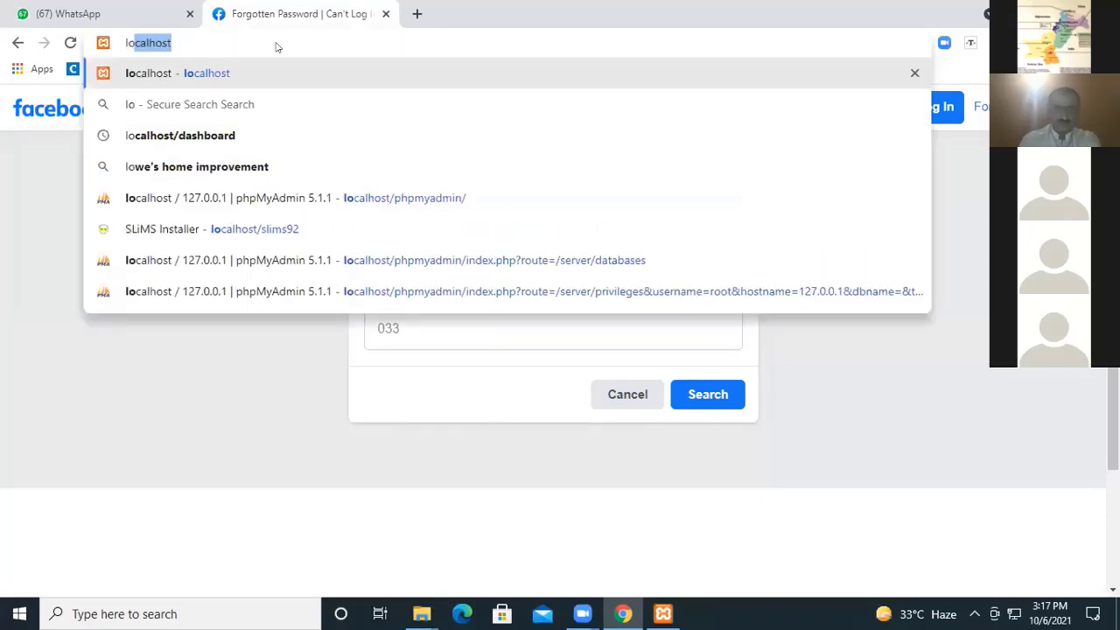
type("calhost/slims92")
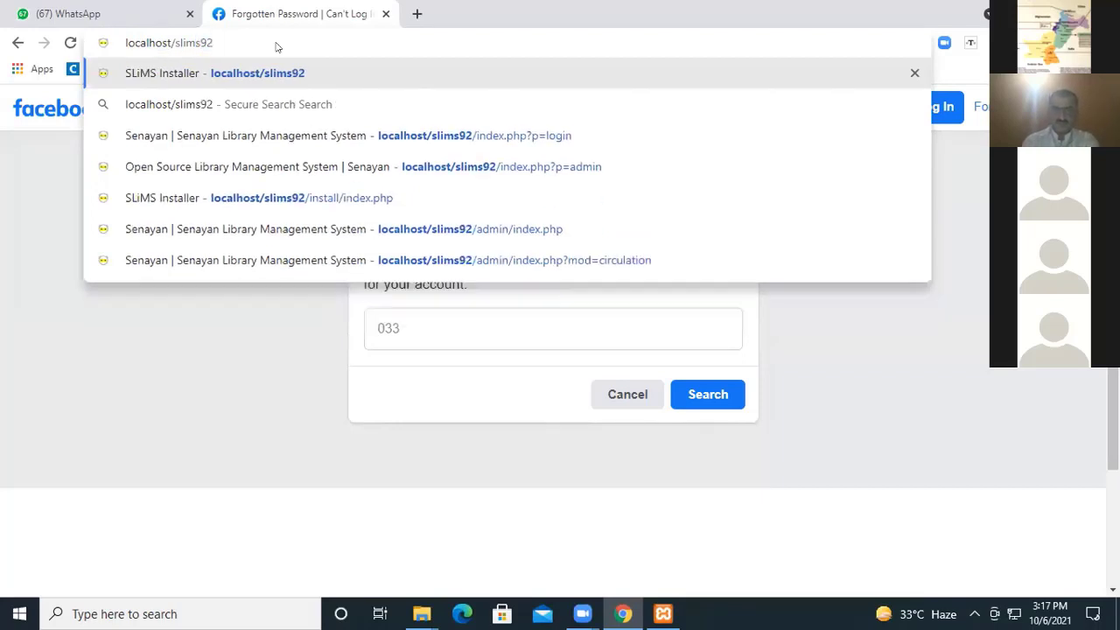
key("Return")
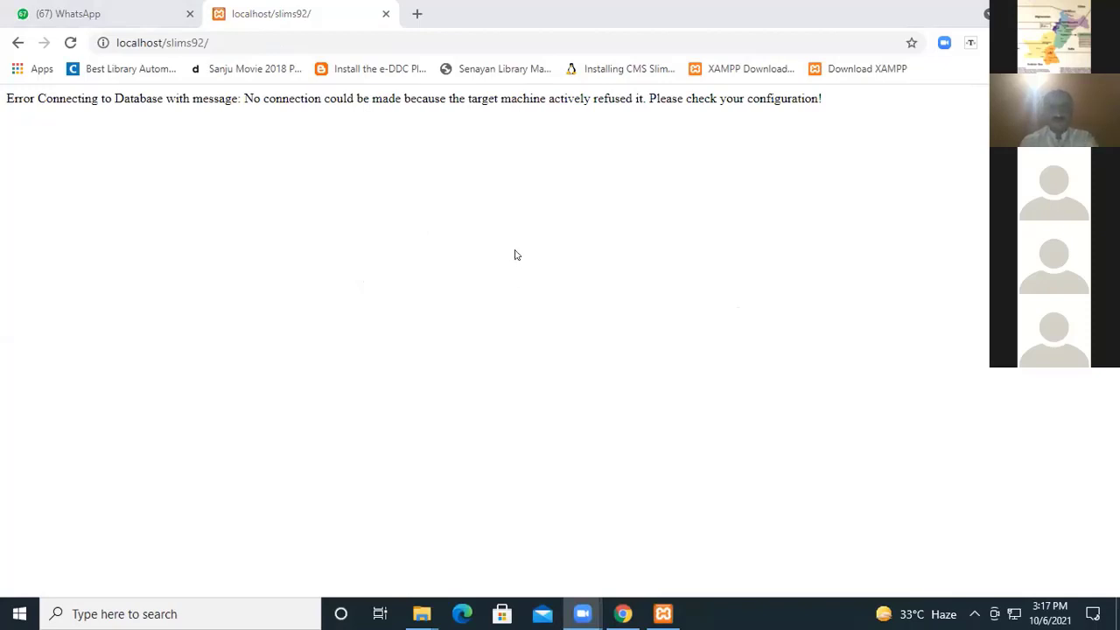
left_click(361, 33)
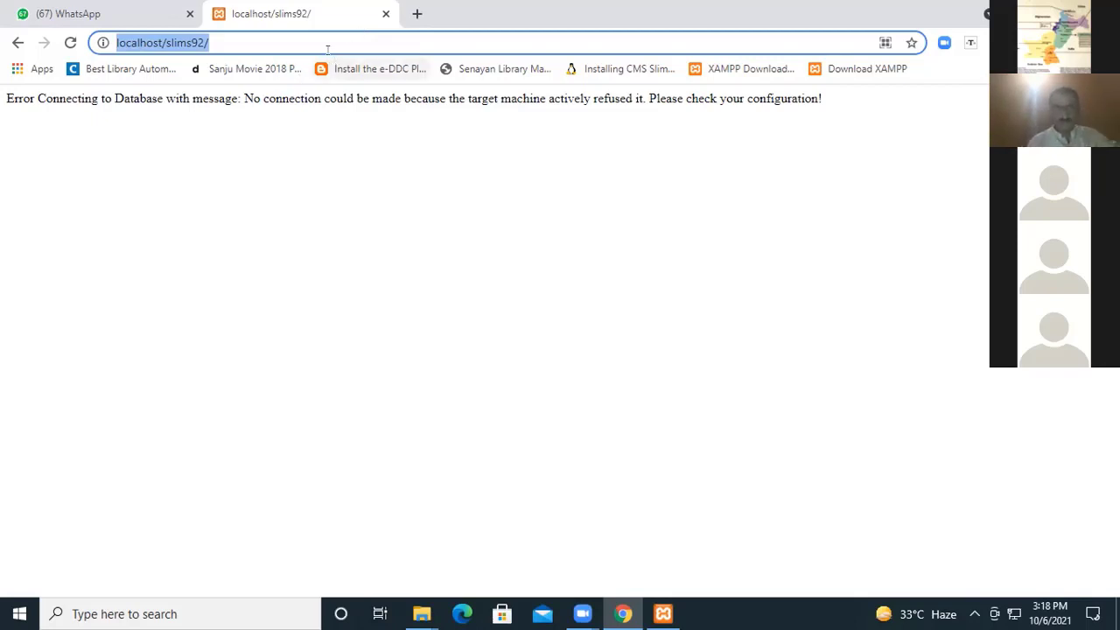
key("Return")
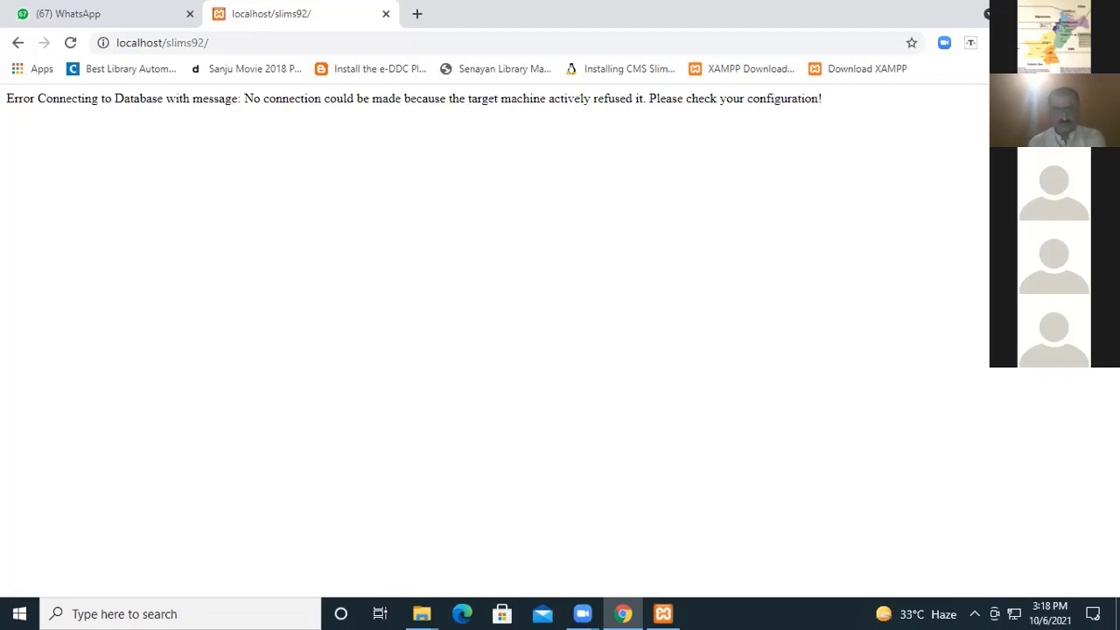
Return to the XAMPP Control Panel and retry starting the MySQL module several times.
left_click(663, 614)
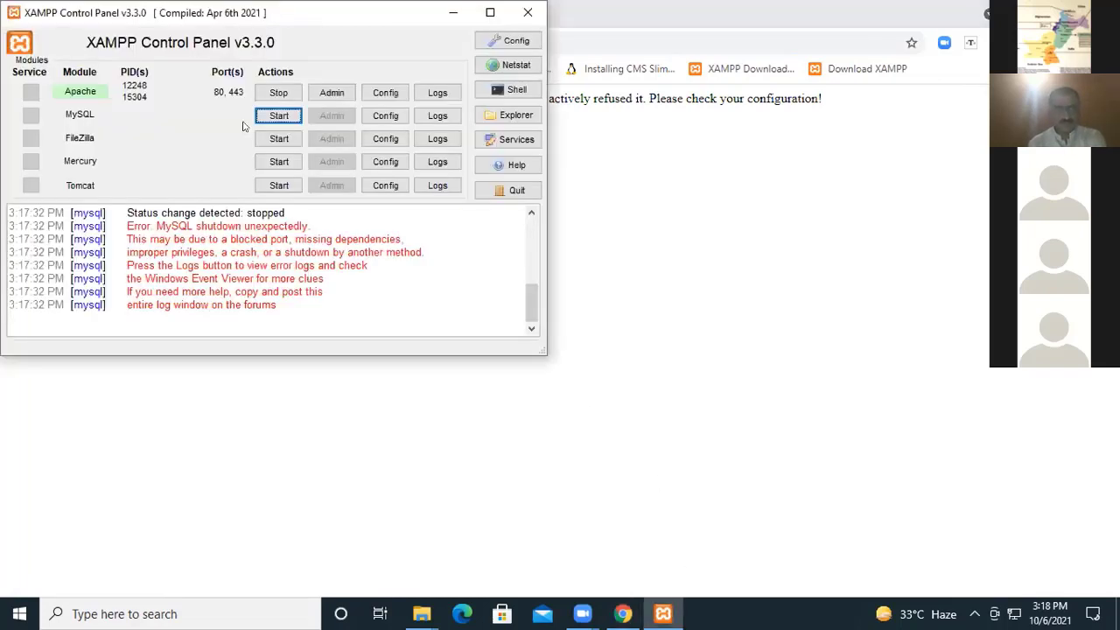
left_click(278, 122)
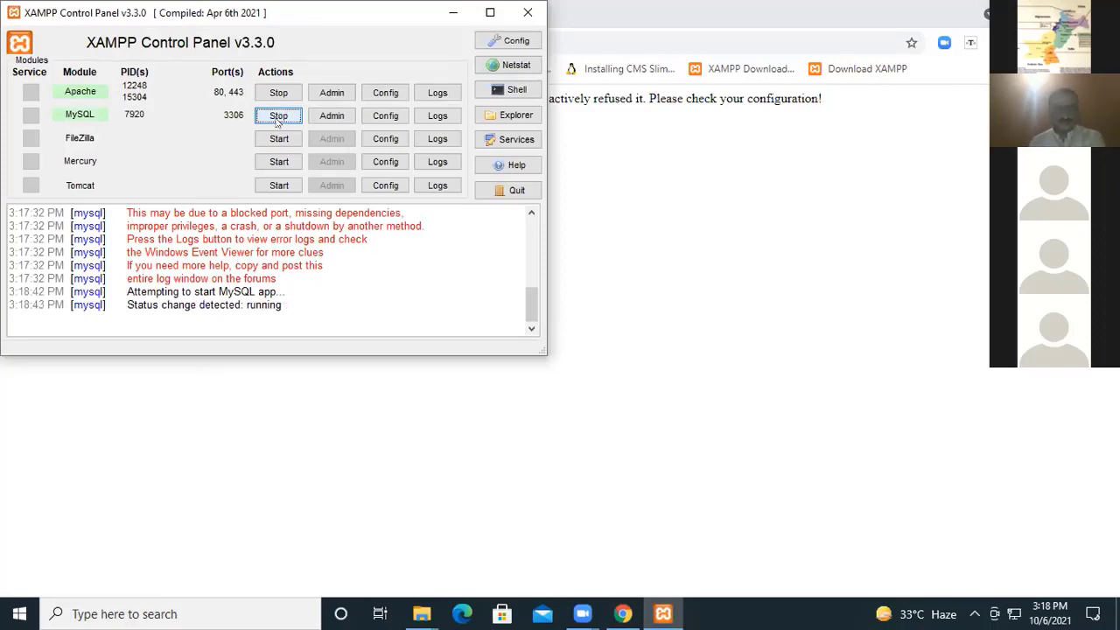
left_click(278, 118)
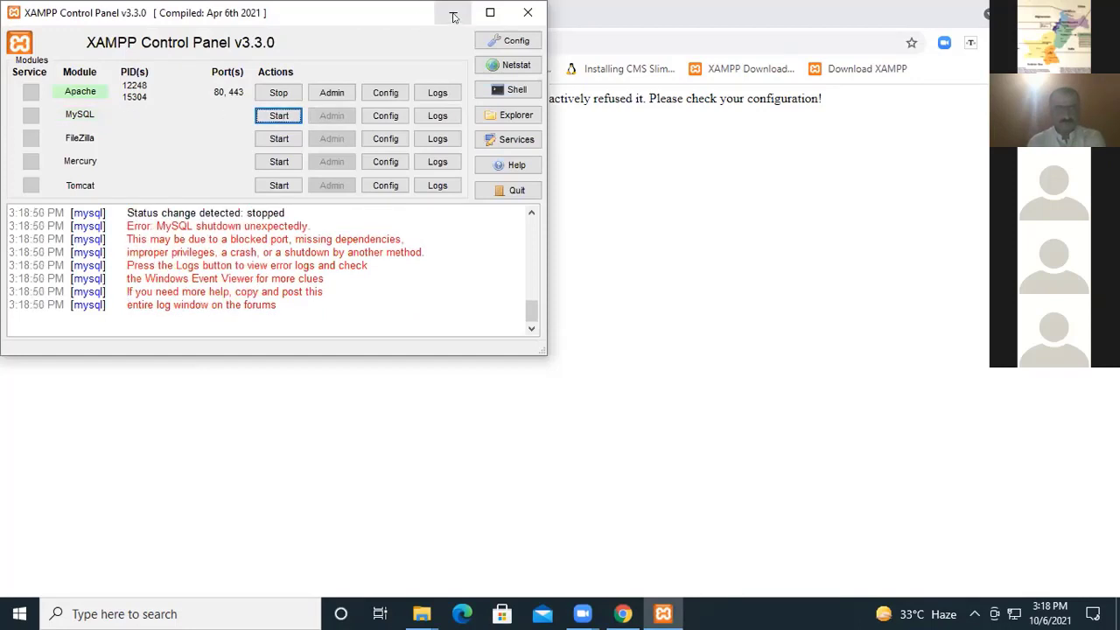
left_click(273, 114)
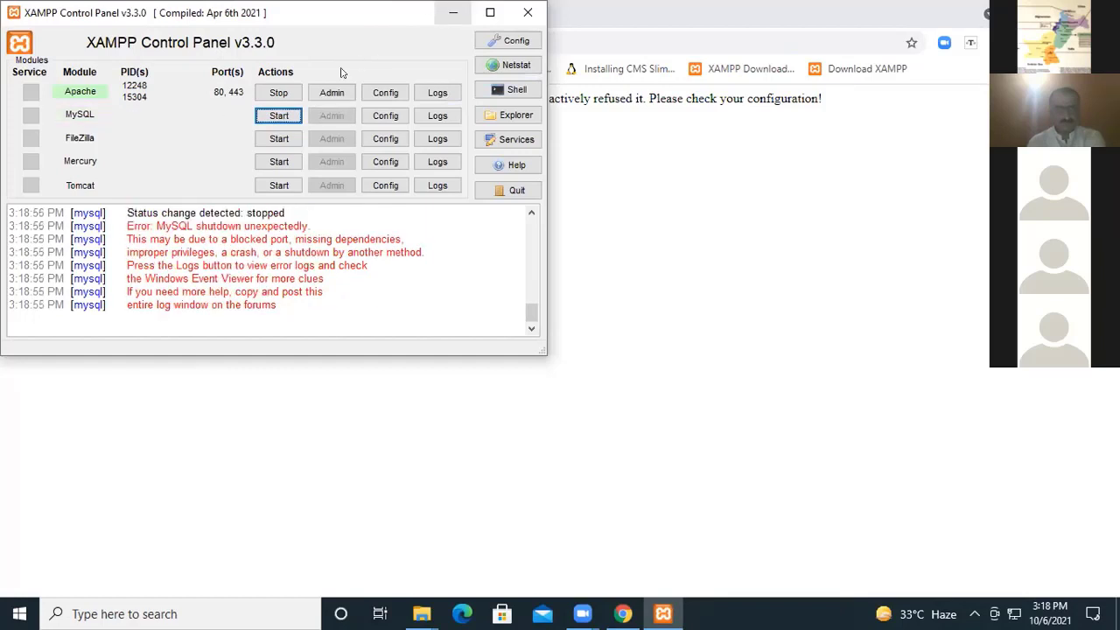
left_click(279, 120)
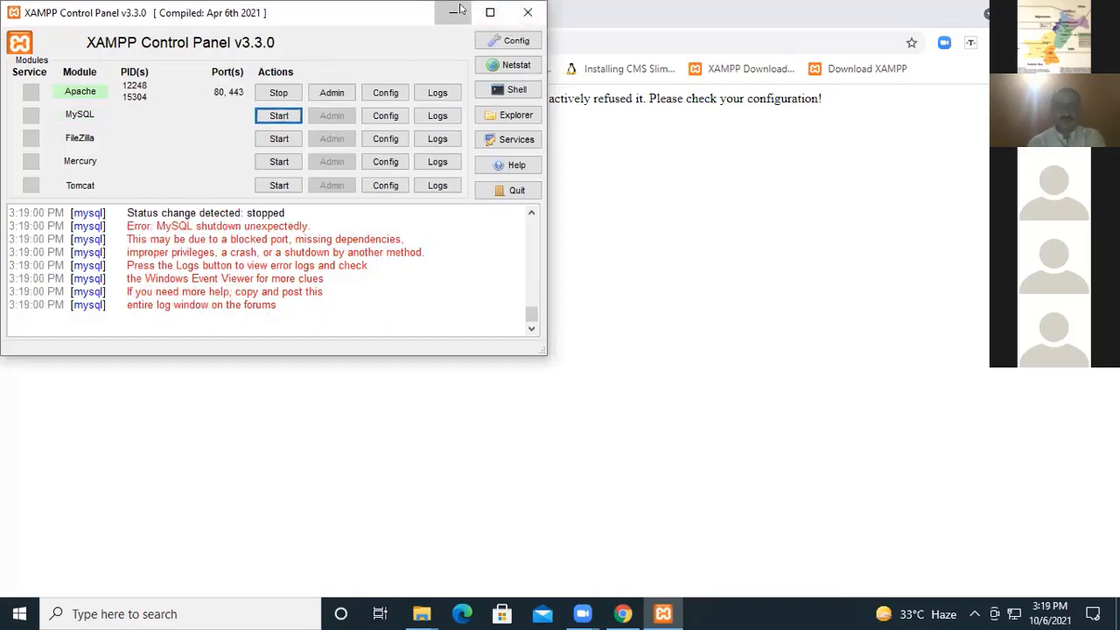
left_click(457, 11)
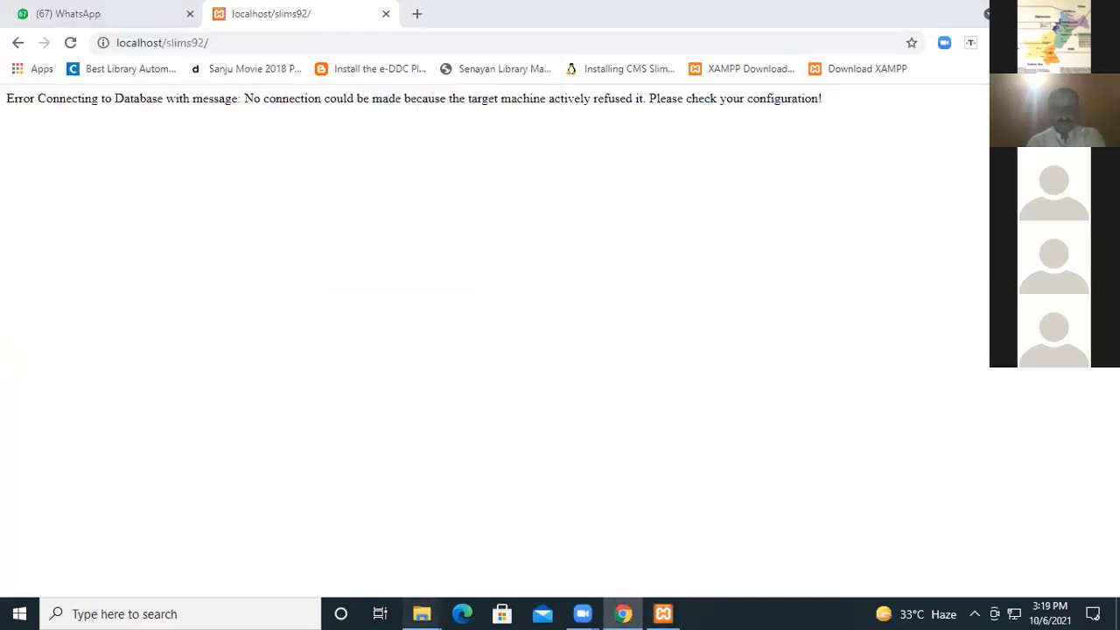
Open the amd64 folder inside the SLiMS folder on the F: drive in File Explorer.
mouse_move(421, 613)
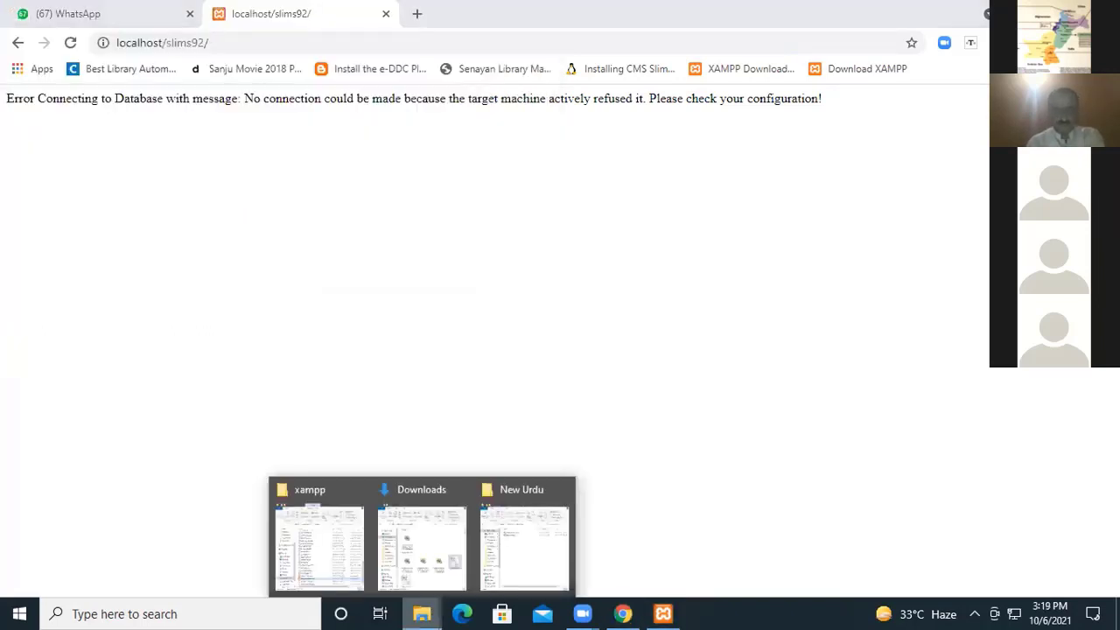
left_click(322, 522)
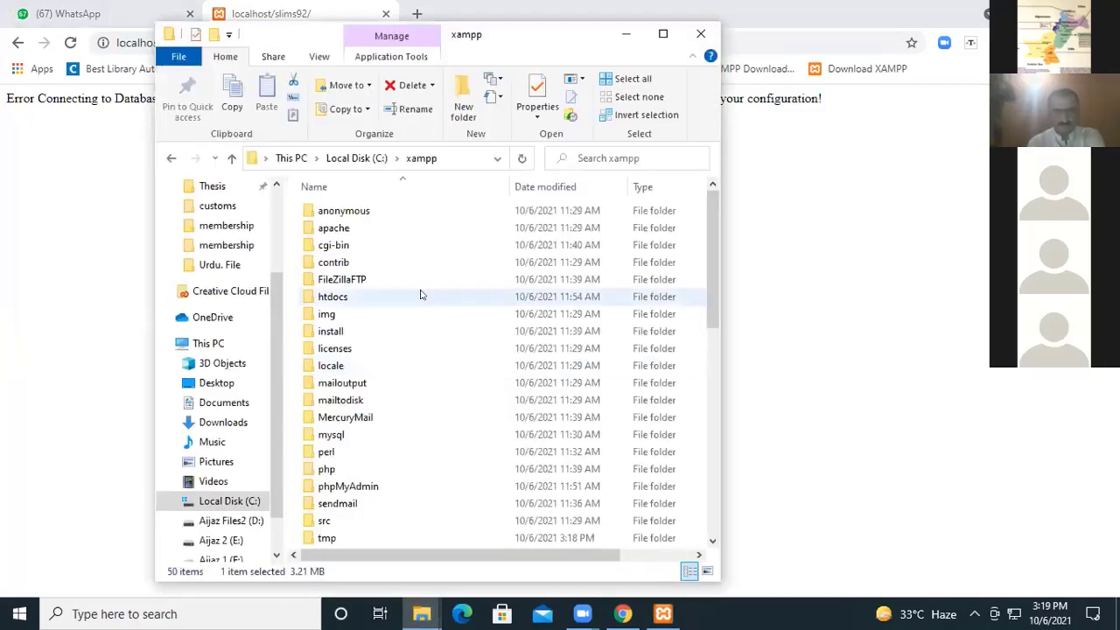
left_click(230, 557)
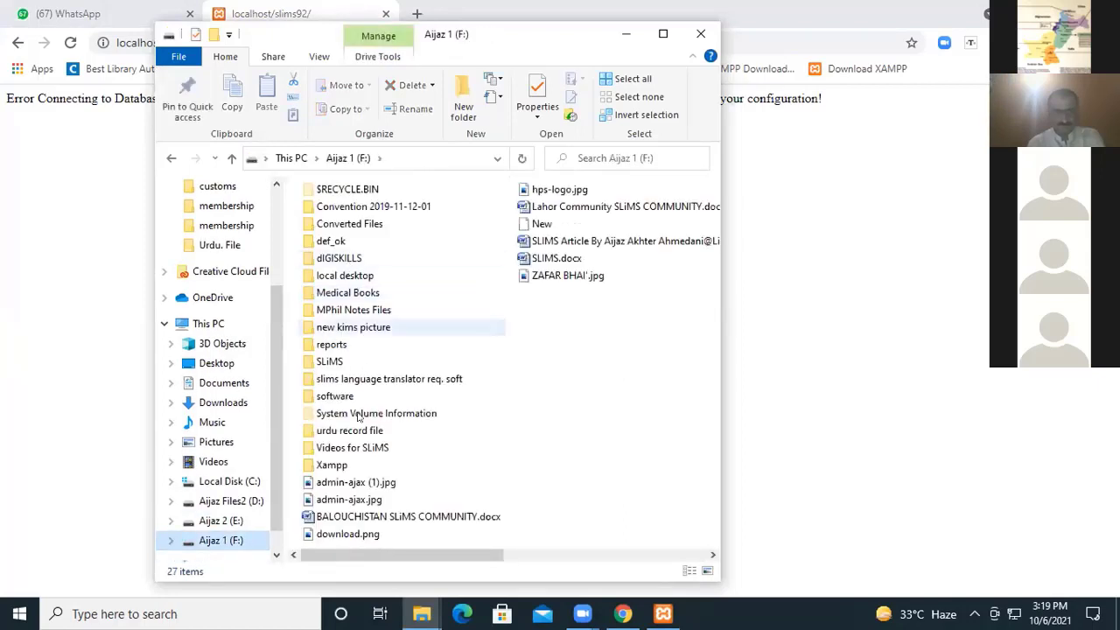
double_click(323, 361)
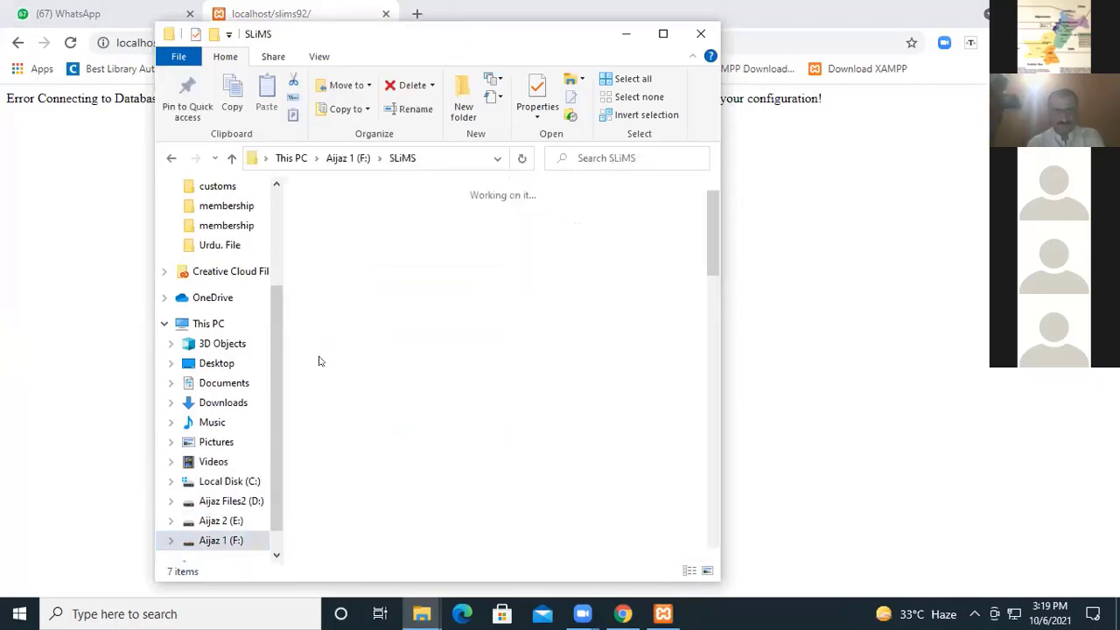
double_click(388, 378)
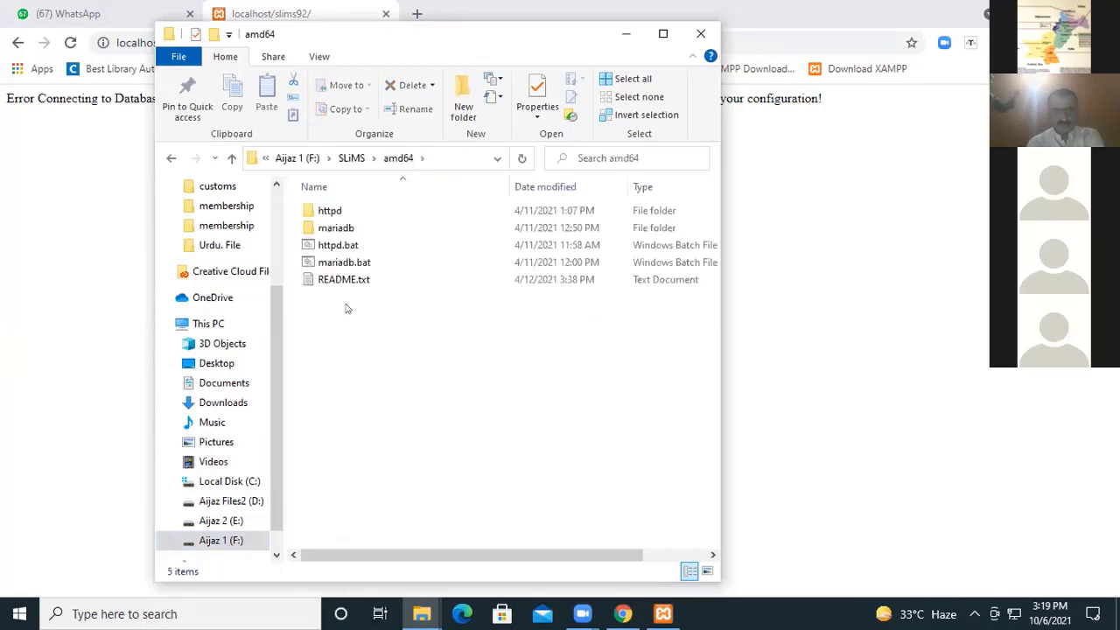
Run httpd.bat and mariadb.bat from the amd64 folder to launch the portable SLiMS servers.
left_click(341, 245)
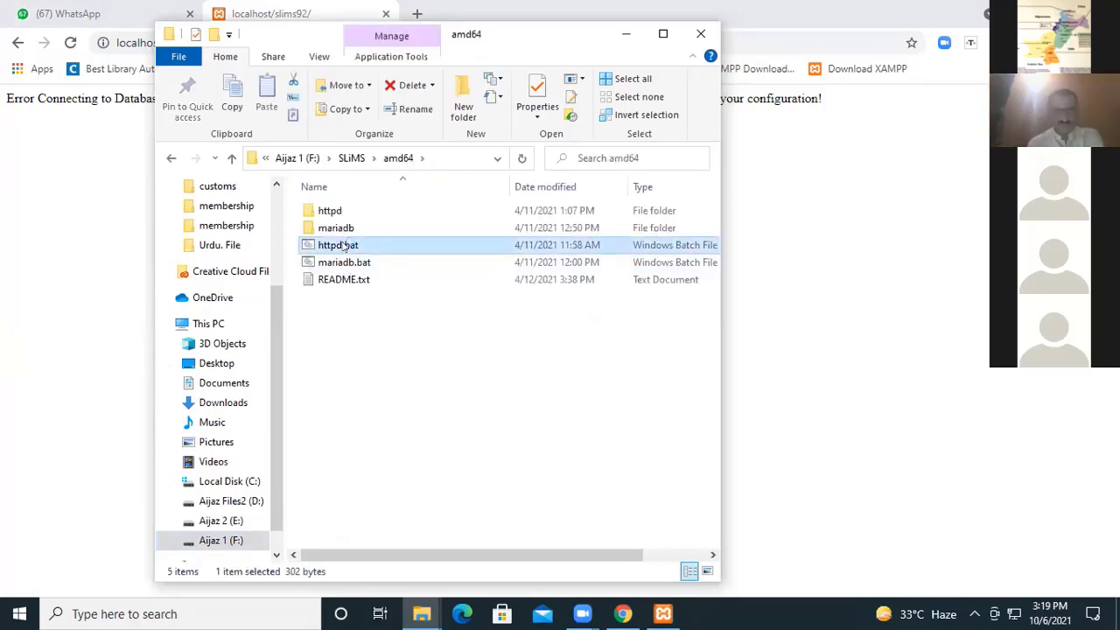
double_click(420, 236)
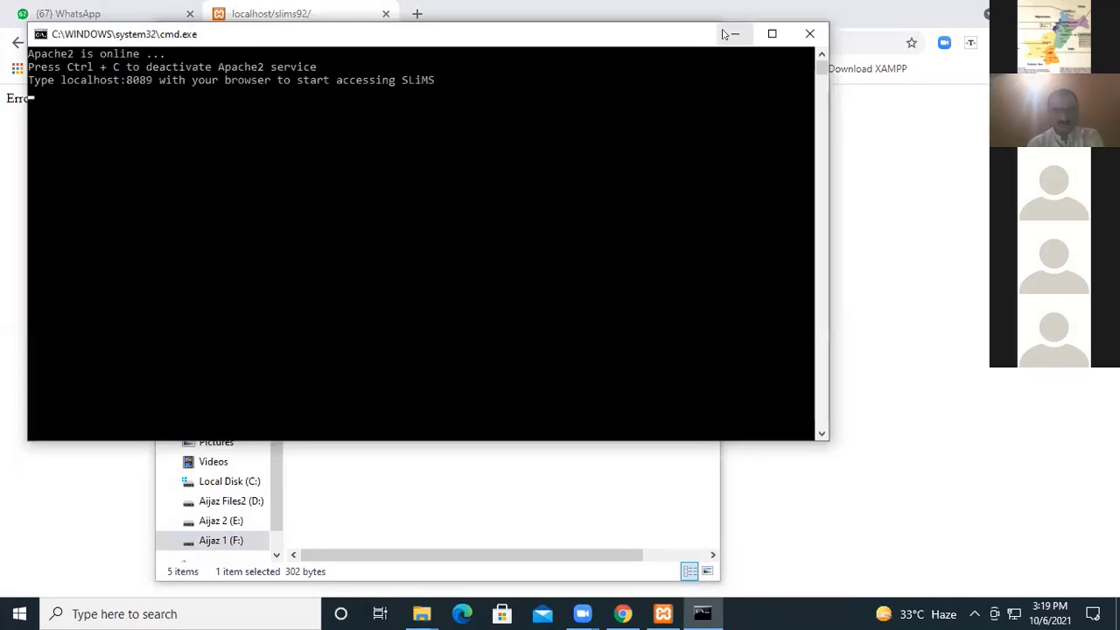
left_click(733, 34)
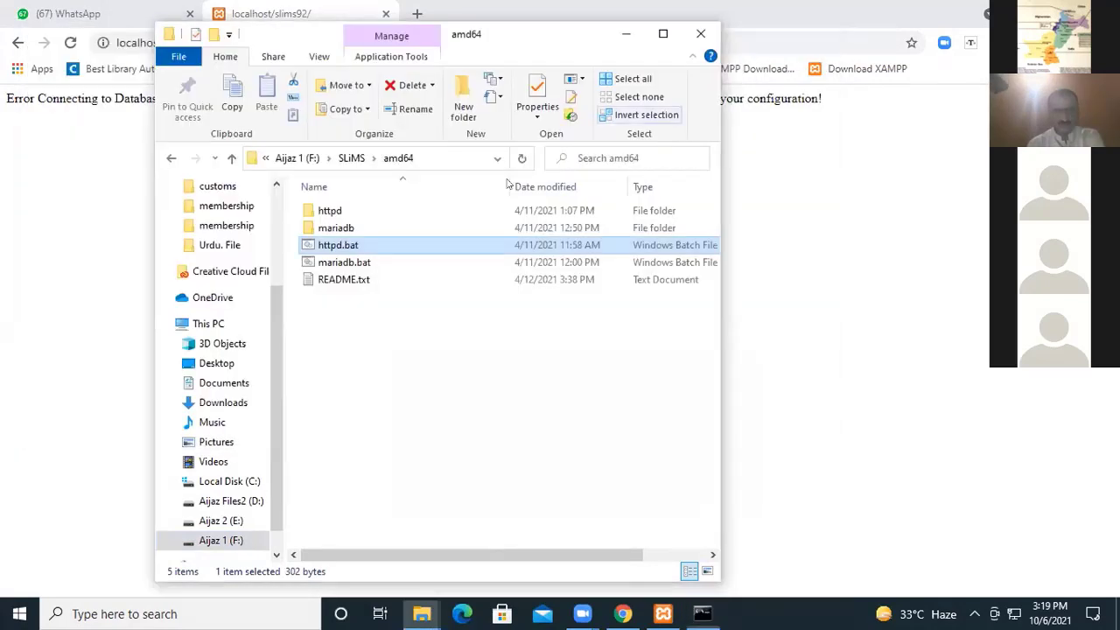
left_click(347, 265)
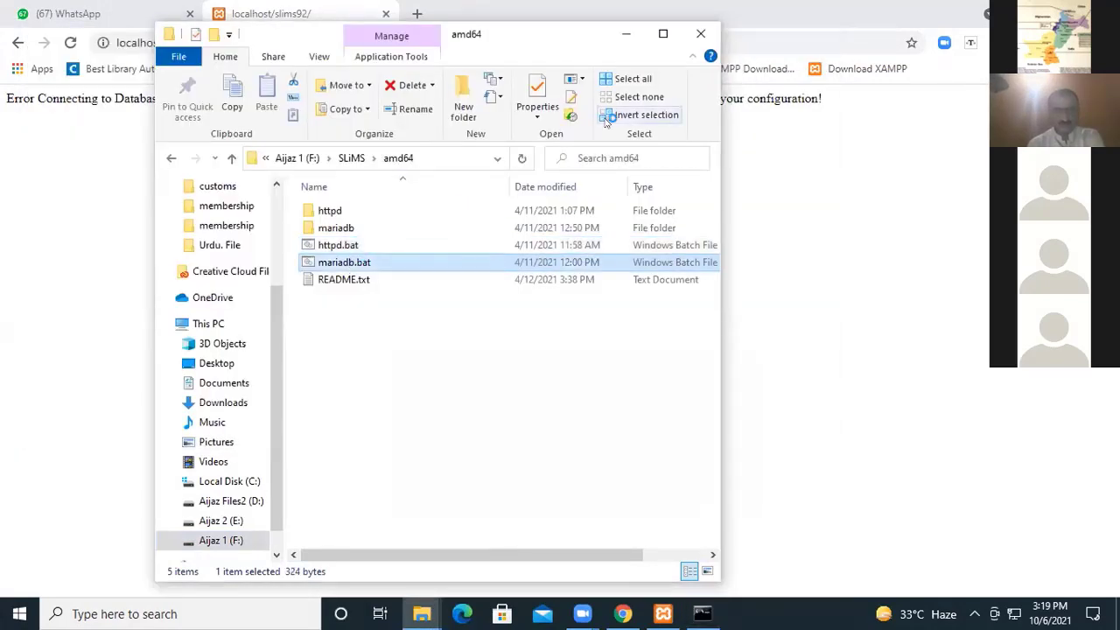
Stop Apache in XAMPP, close its control panel, and minimize the MariaDB console and File Explorer.
left_click(702, 614)
left_click(663, 614)
left_click(264, 90)
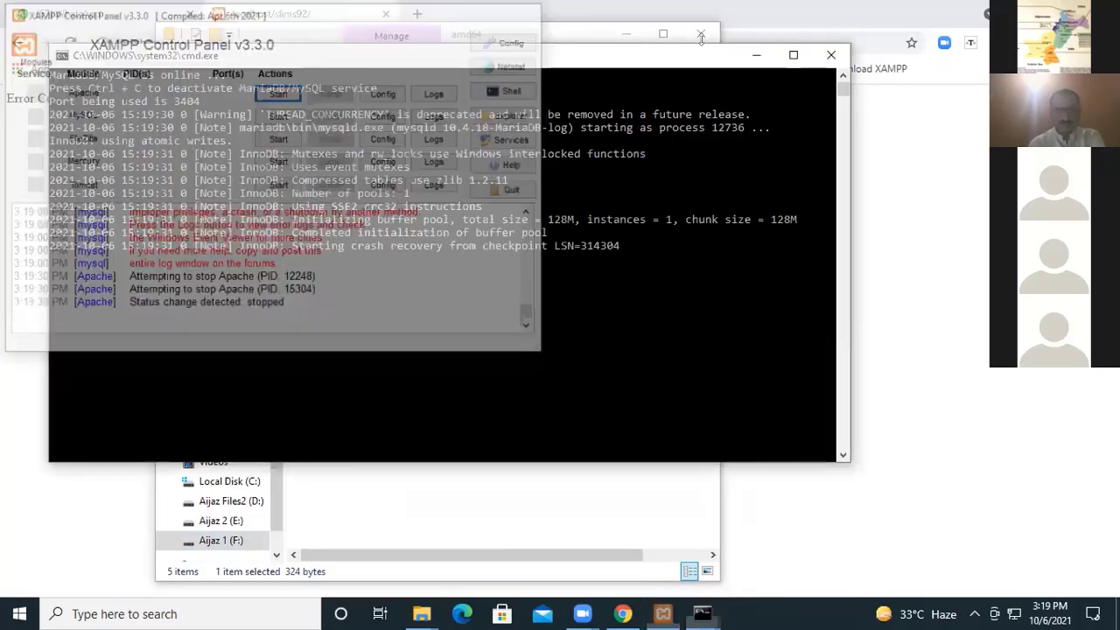
left_click(757, 55)
left_click(628, 33)
Load the portable SLiMS site at localhost:8089 in Chrome and go to its Bulian catalogue.
left_click(491, 37)
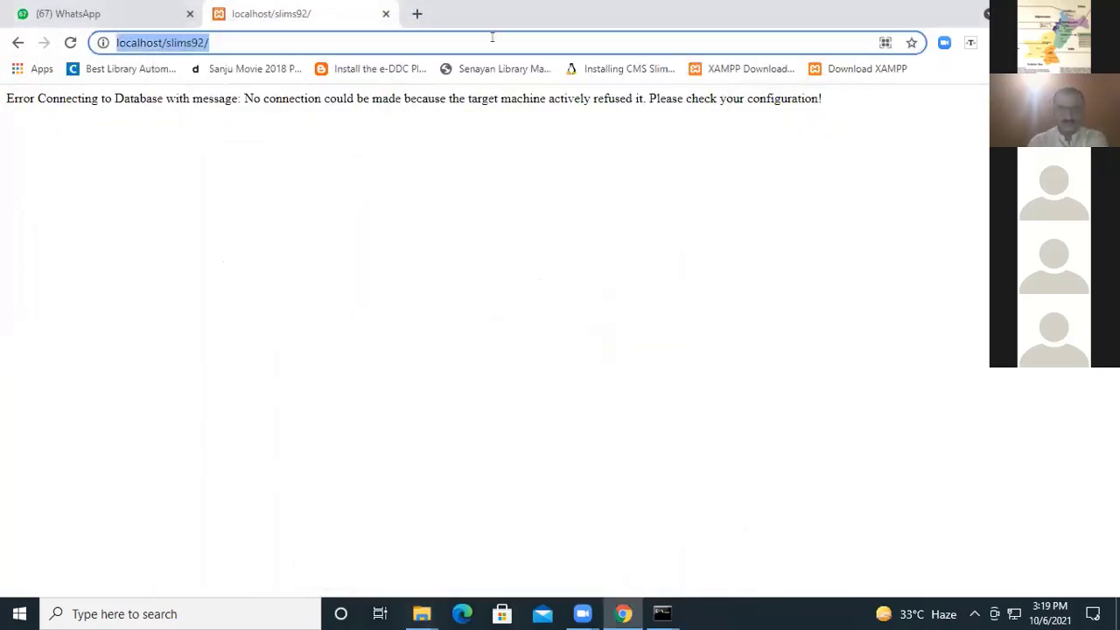
type("loca")
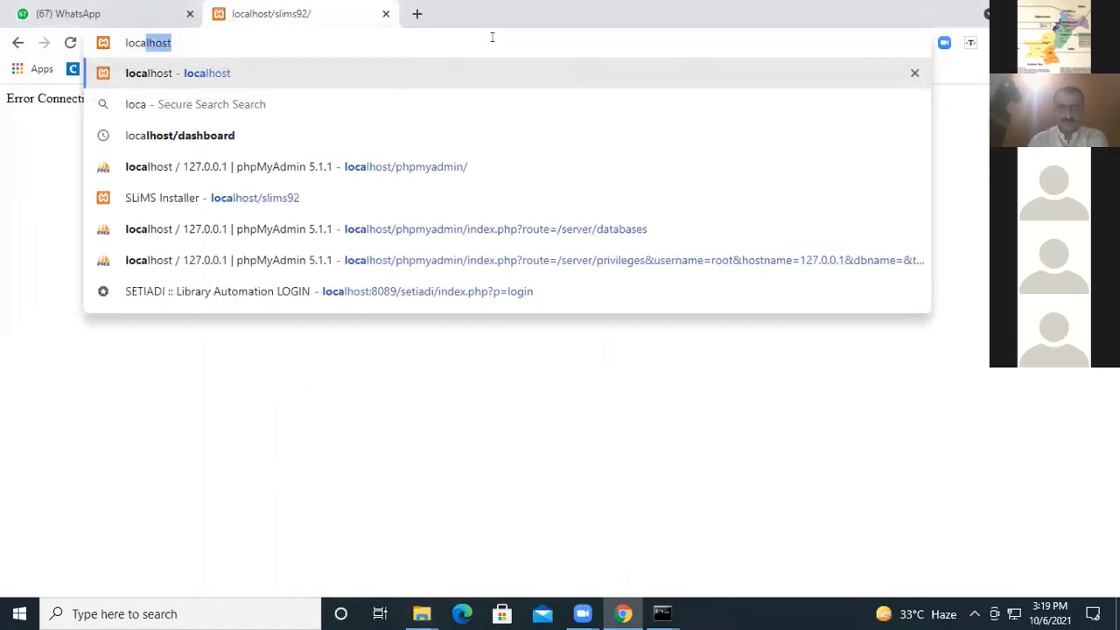
type("lhost:80")
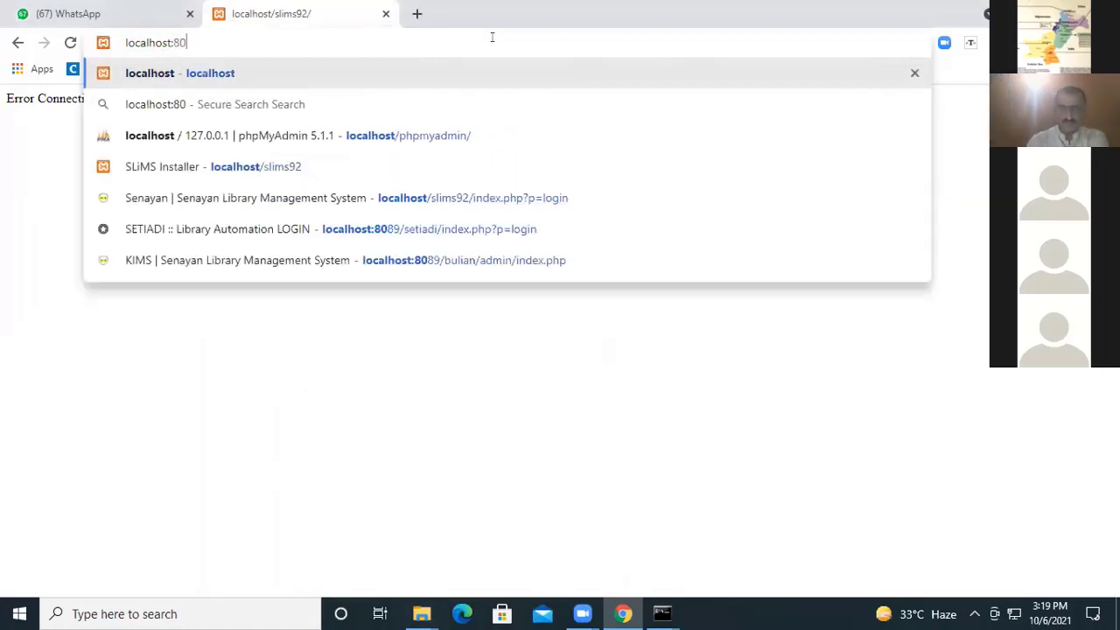
type("89")
key("Return")
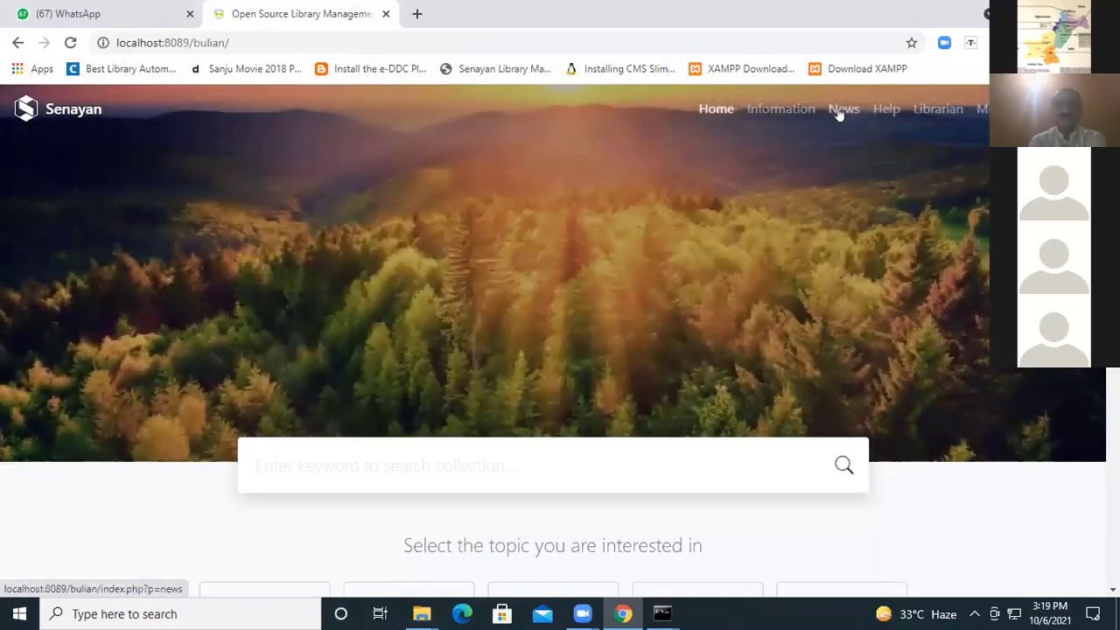
Open the Library News page and change the end of its address to p=login to load the login form.
left_click(843, 108)
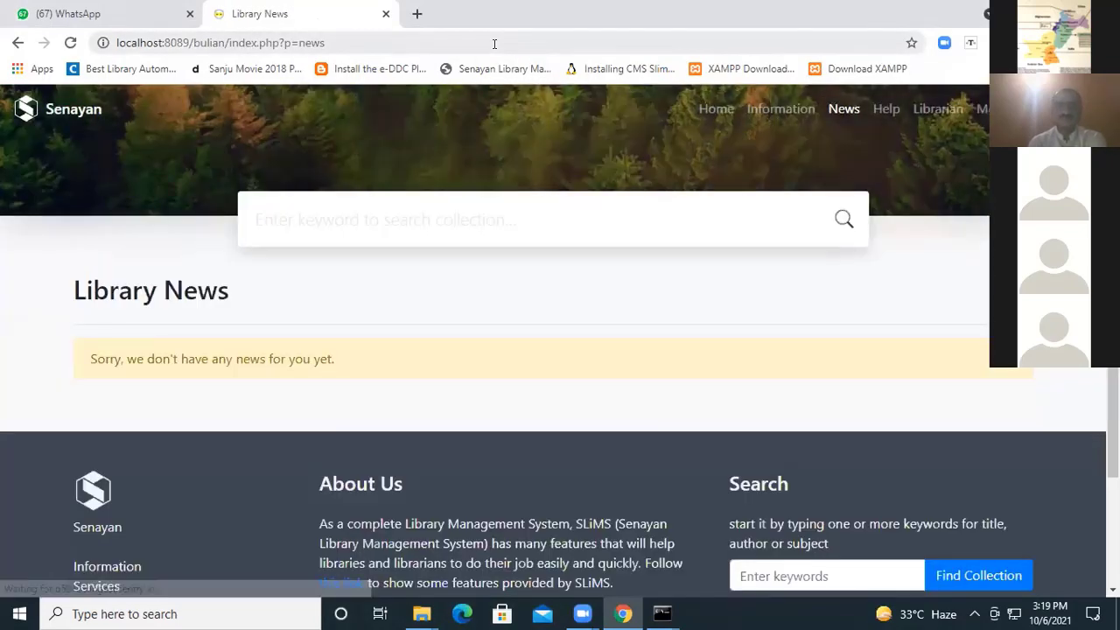
left_click(493, 44)
left_click(494, 44)
key("BackSpace")
key("BackSpace")
key("BackSpace")
key("BackSpace")
type("login")
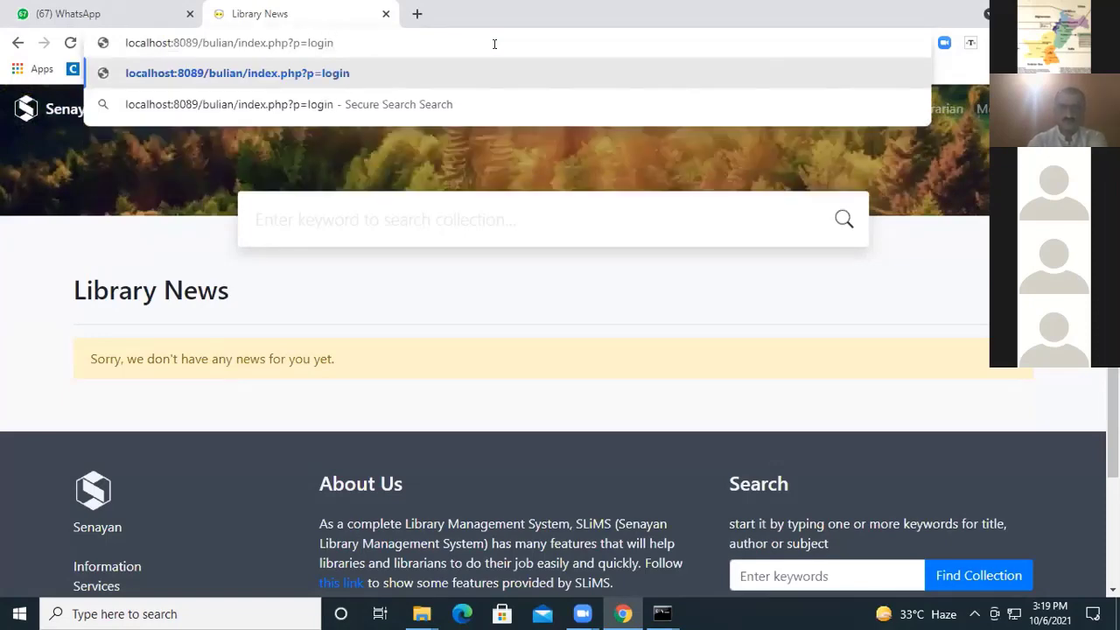
key("Return")
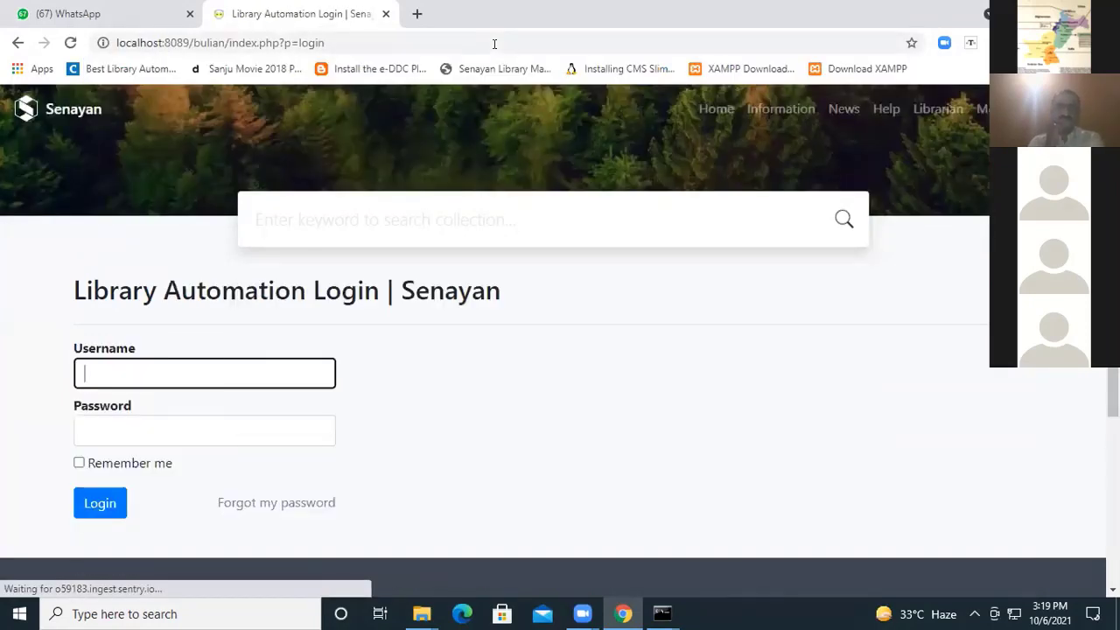
Log in as admin with the account password, dismiss the password-breach warning, and decline to save the login in the browser.
type("admin")
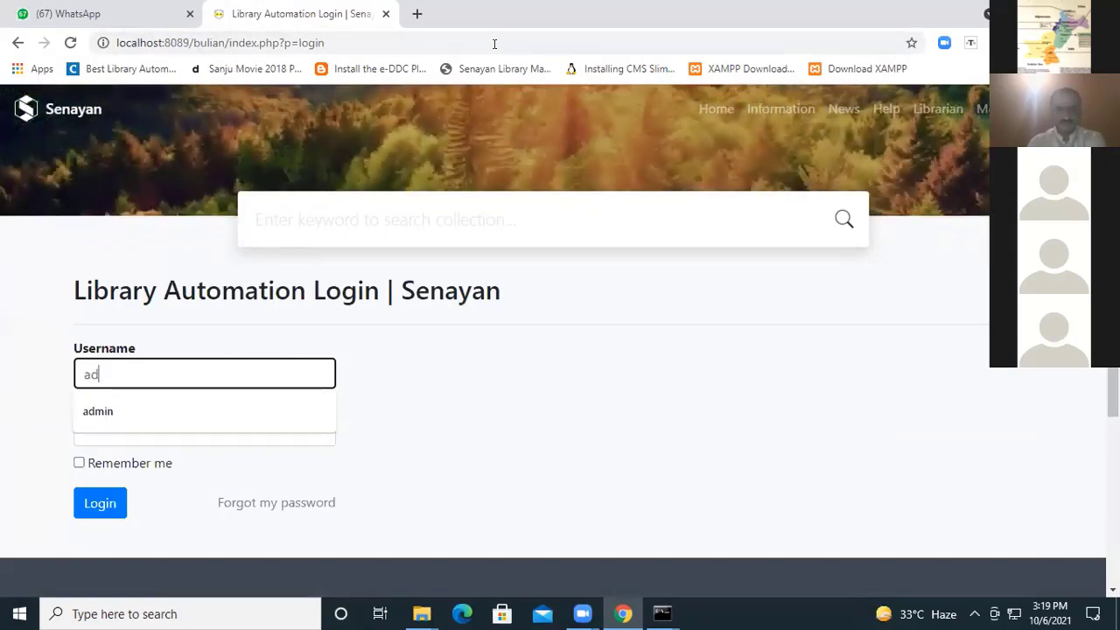
left_click(100, 411)
left_click(102, 429)
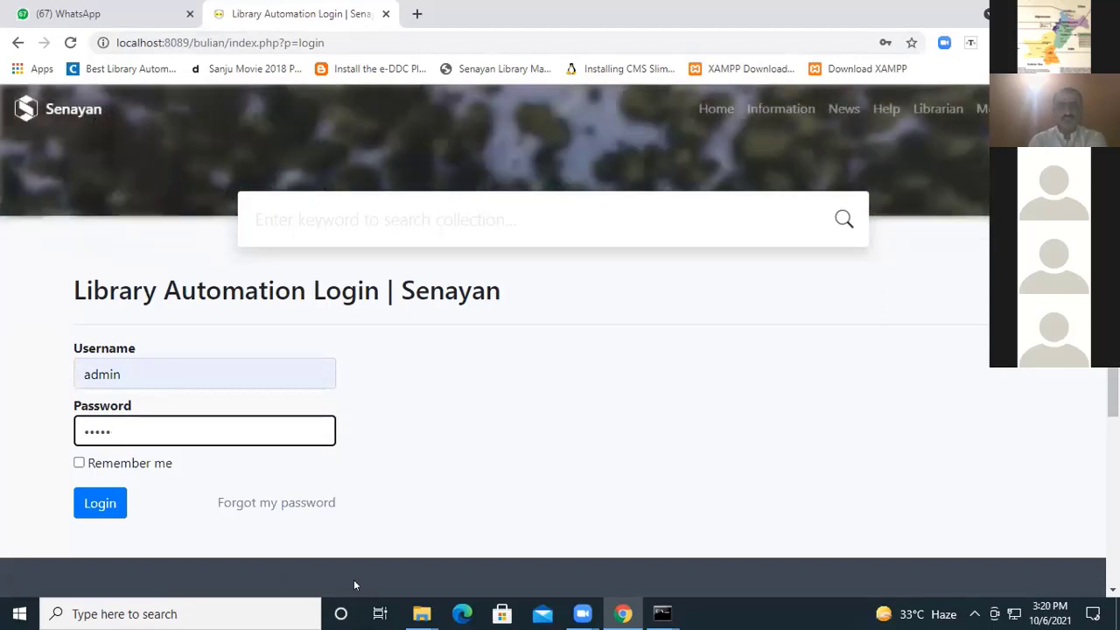
left_click(354, 580)
left_click(99, 507)
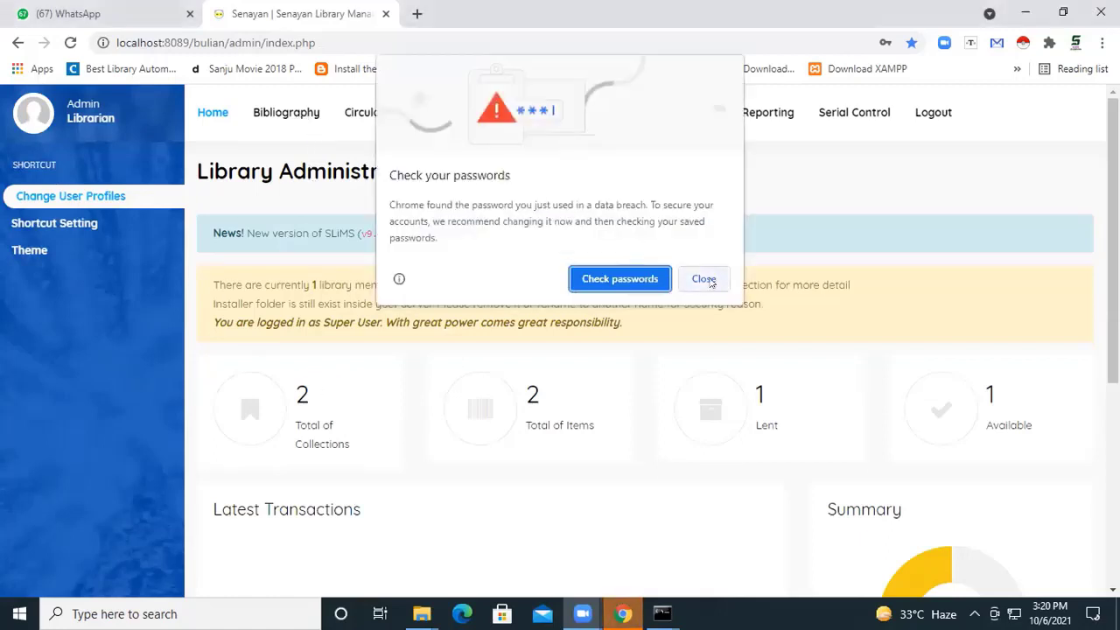
left_click(702, 286)
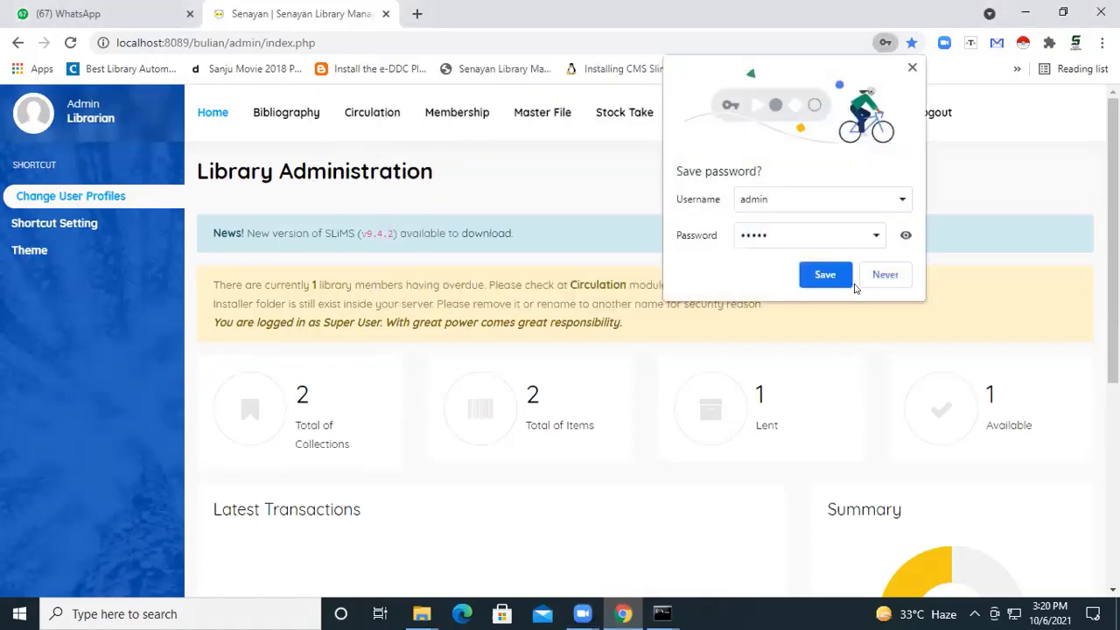
left_click(884, 275)
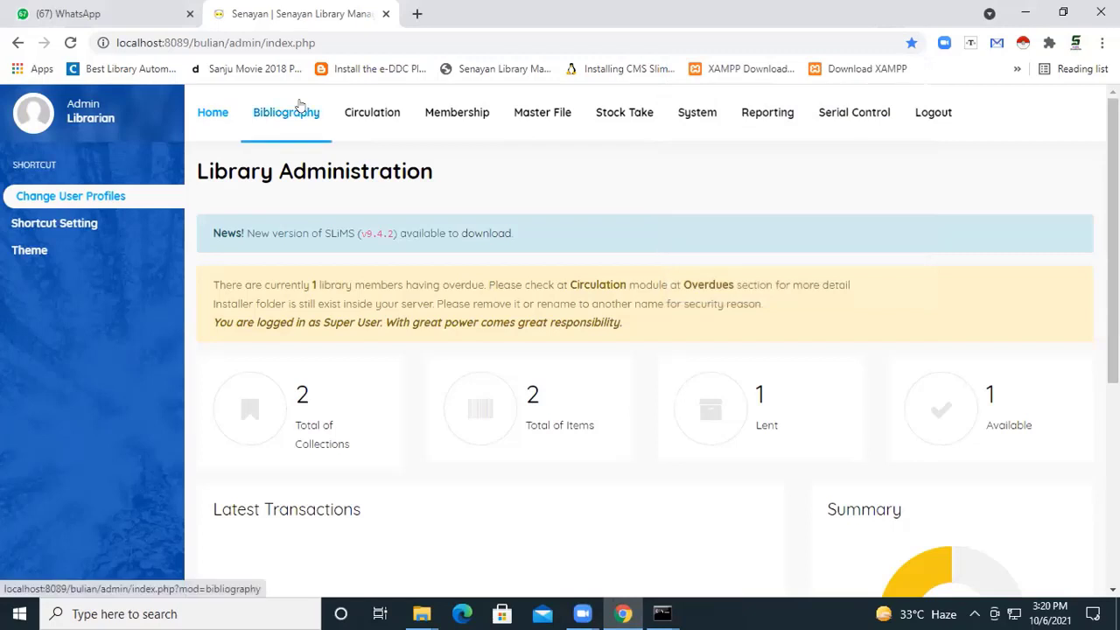
Open the bibliographic record "Information Architecture for the World Wide Web" and enable editing.
left_click(298, 105)
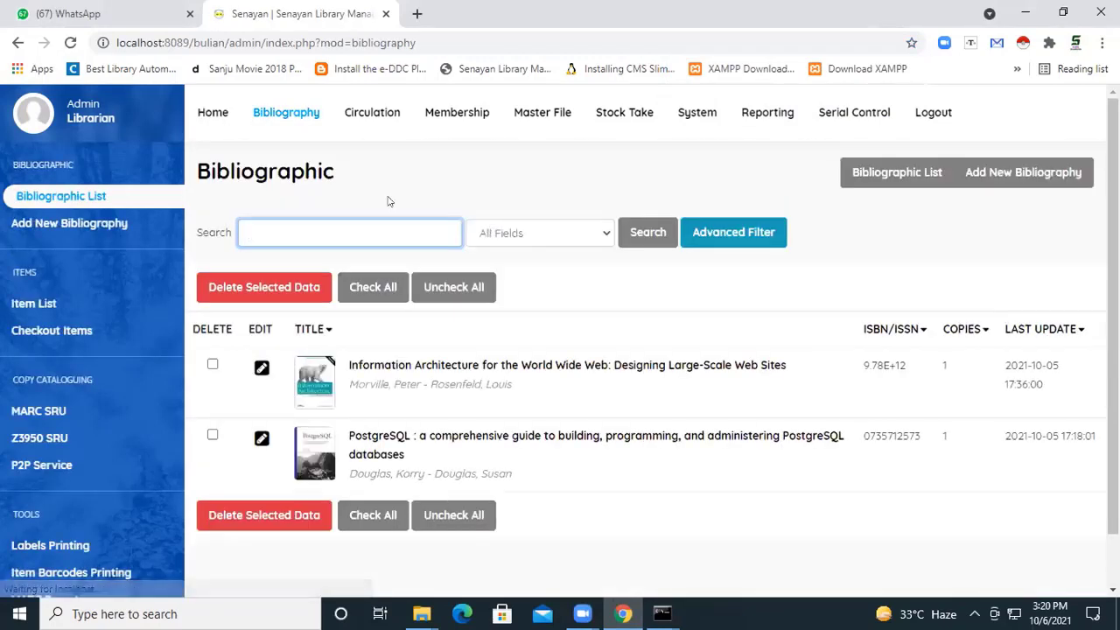
left_click(179, 194)
scroll(169, 317, "down", 3)
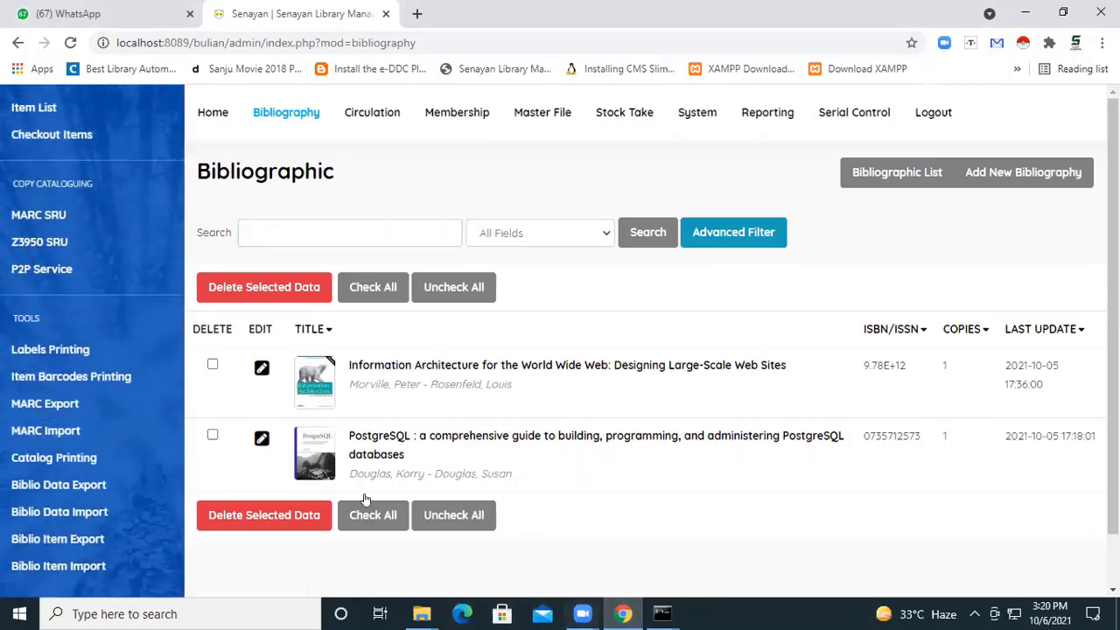
left_click(261, 367)
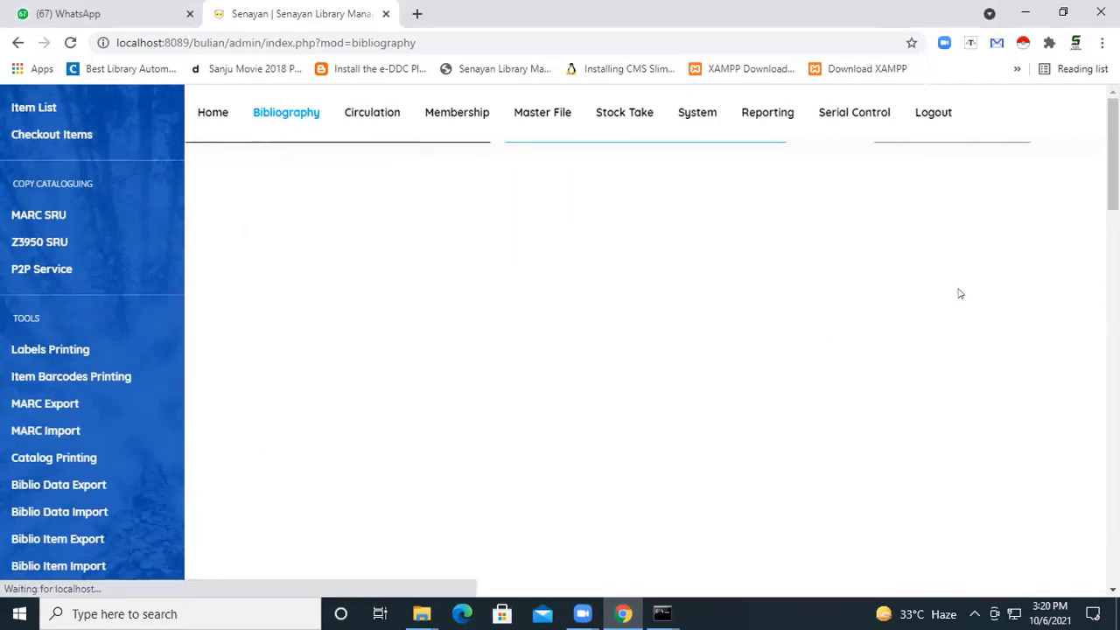
left_click(1022, 342)
scroll(575, 328, "down", 6)
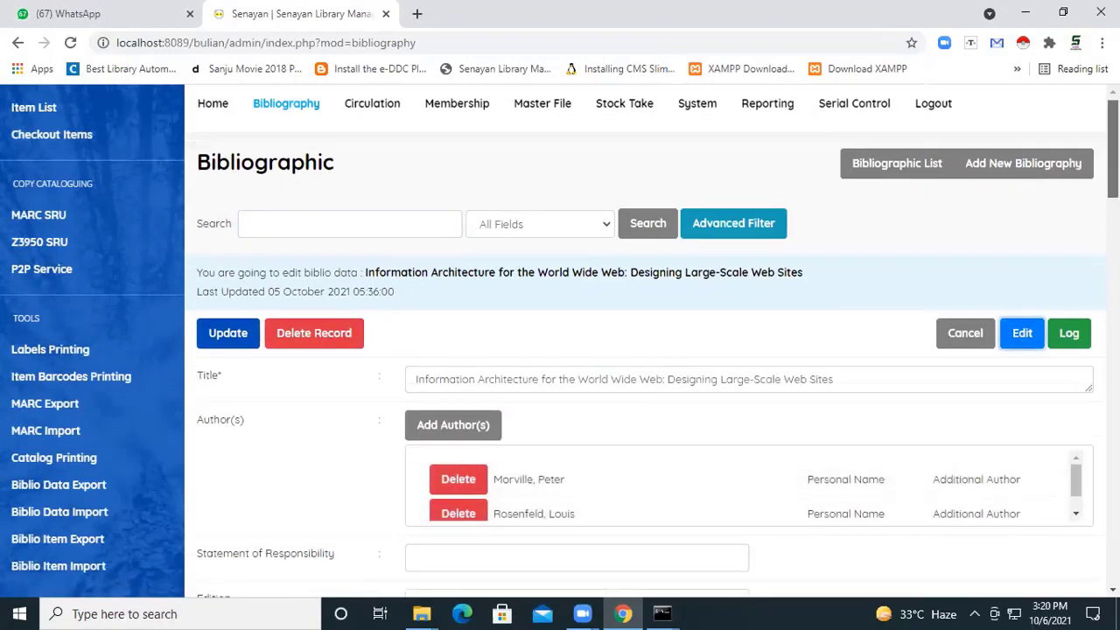
Delete the item copy attached to the Information Architecture record and save the updated record.
left_click(483, 298)
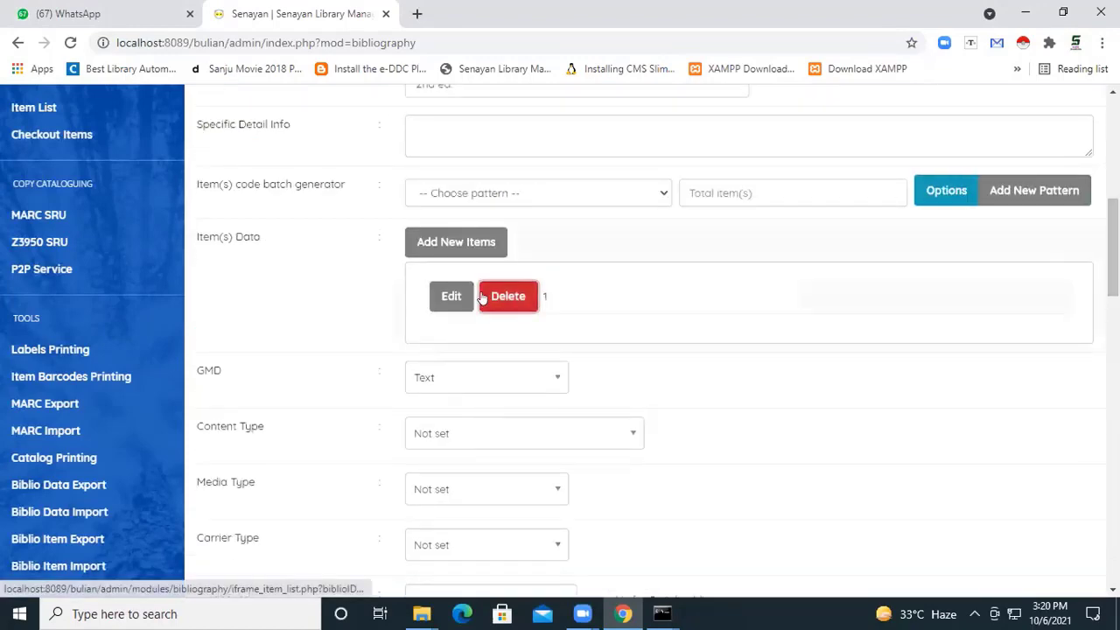
left_click(639, 151)
scroll(622, 155, "down", 2)
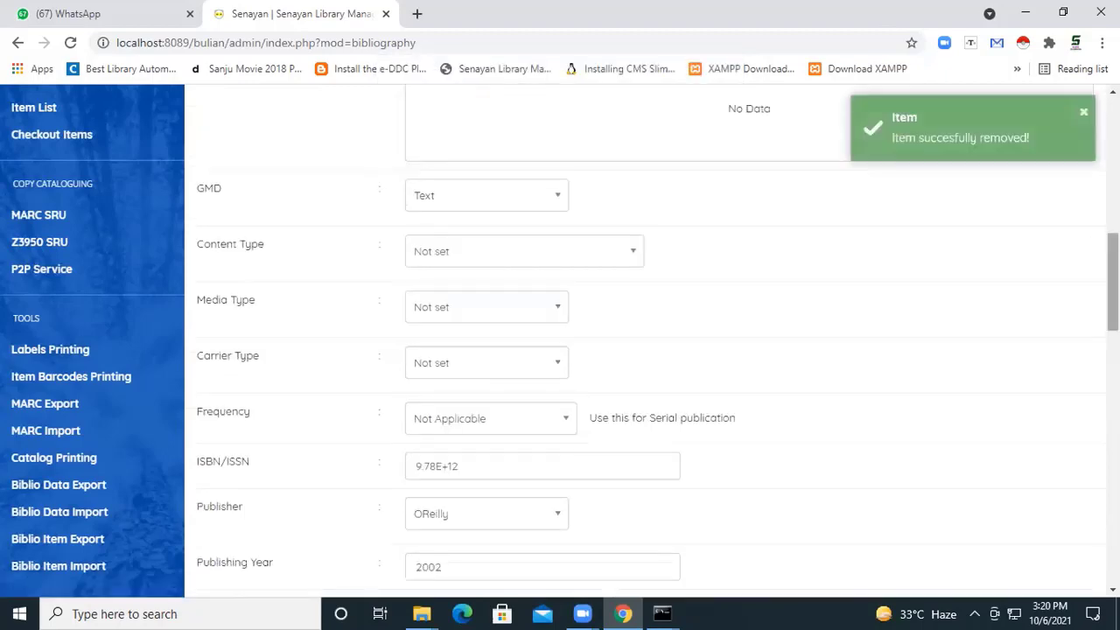
scroll(647, 350, "up", 8)
left_click(227, 342)
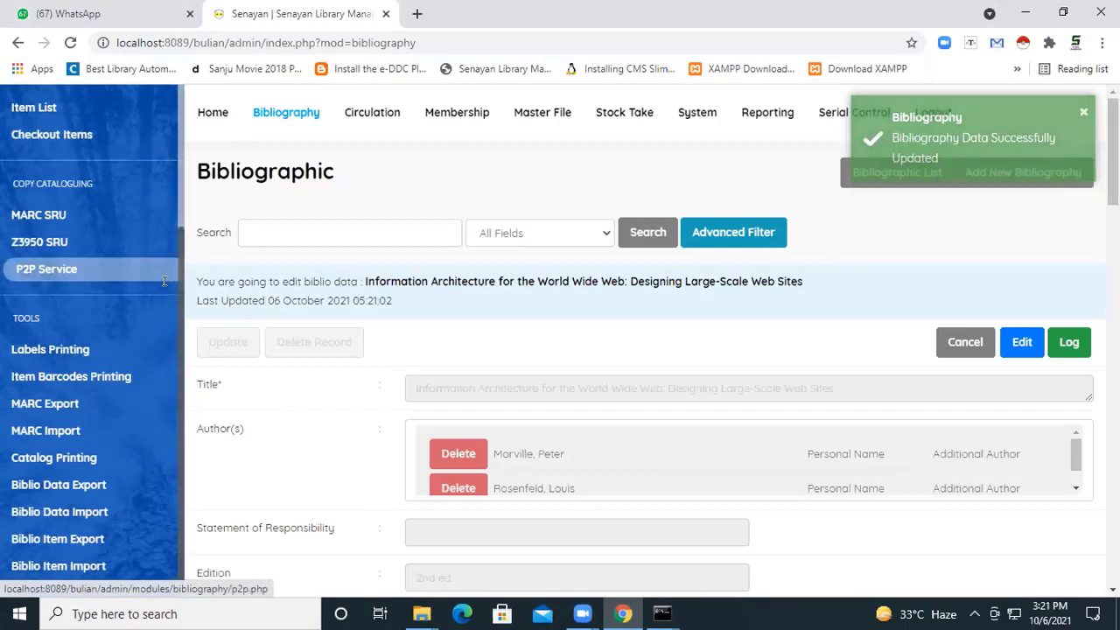
Delete the "Information Architecture for the World Wide Web" record from the bibliographic list and reload the list.
left_click(285, 118)
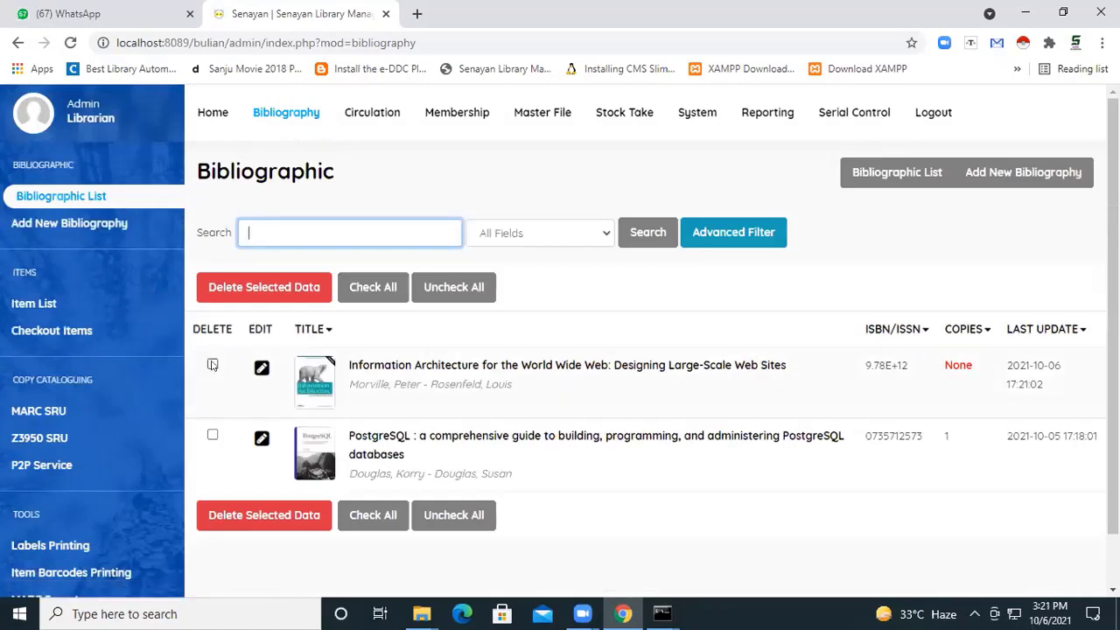
left_click(212, 364)
left_click(259, 288)
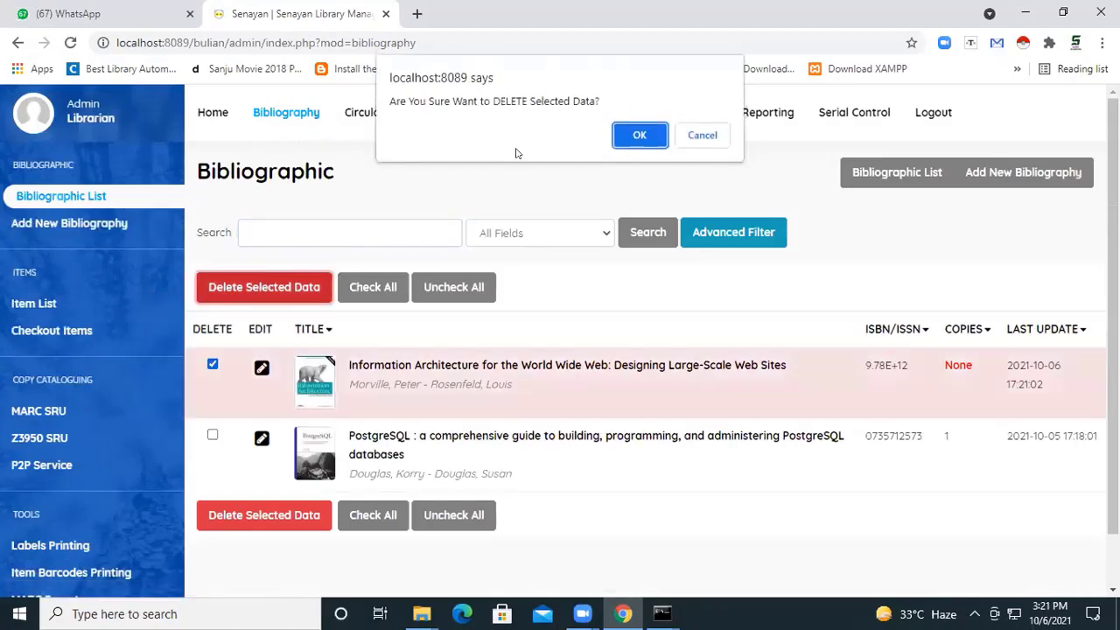
left_click(638, 136)
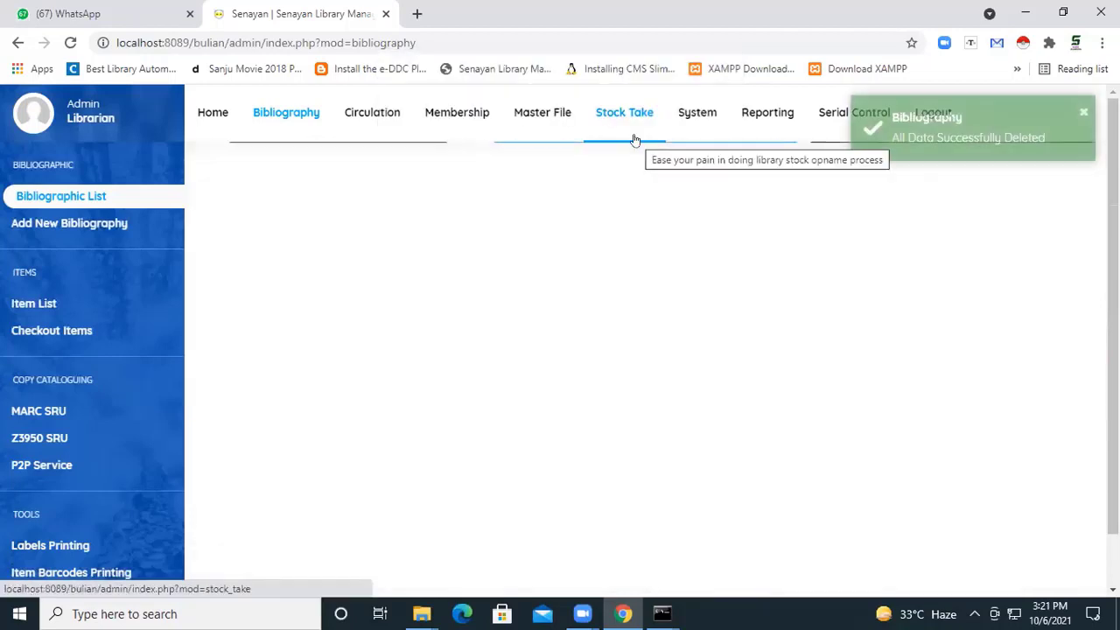
left_click(283, 120)
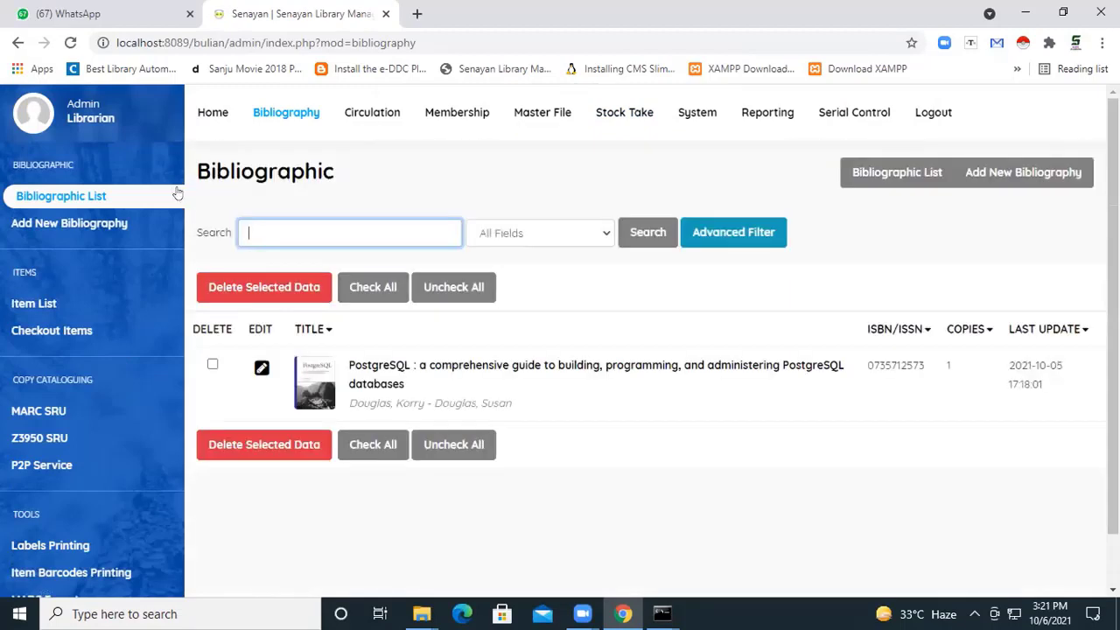
Import Dumy File.2csv.csv from the New Urdu folder as bibliographic data with the default settings and return to the bibliographic list.
left_click(179, 221)
scroll(53, 429, "down", 2)
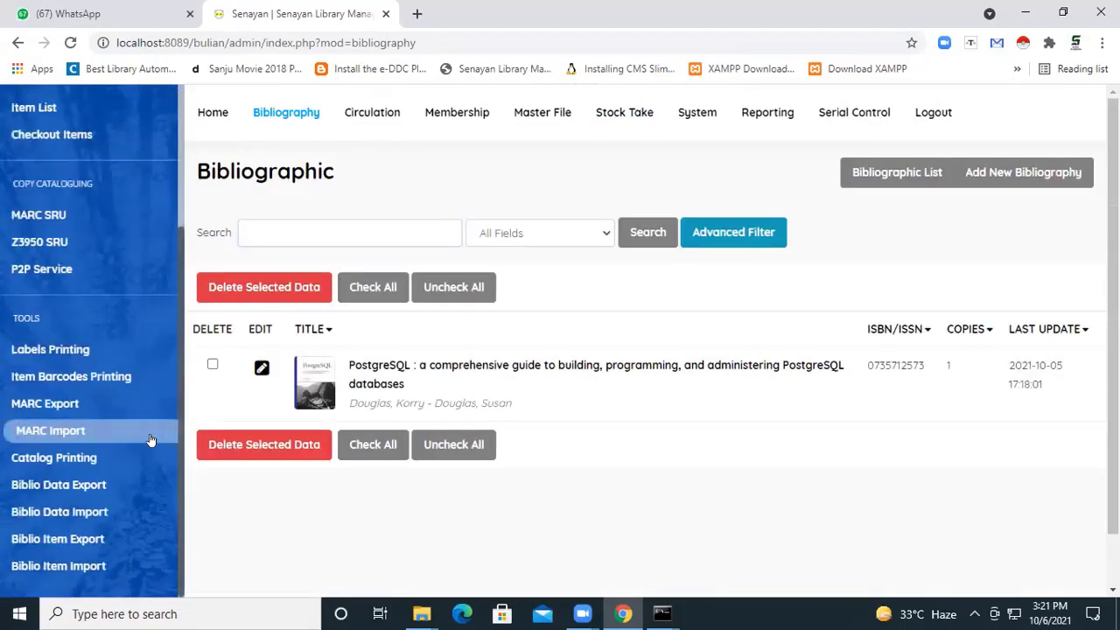
left_click(89, 513)
left_click(722, 301)
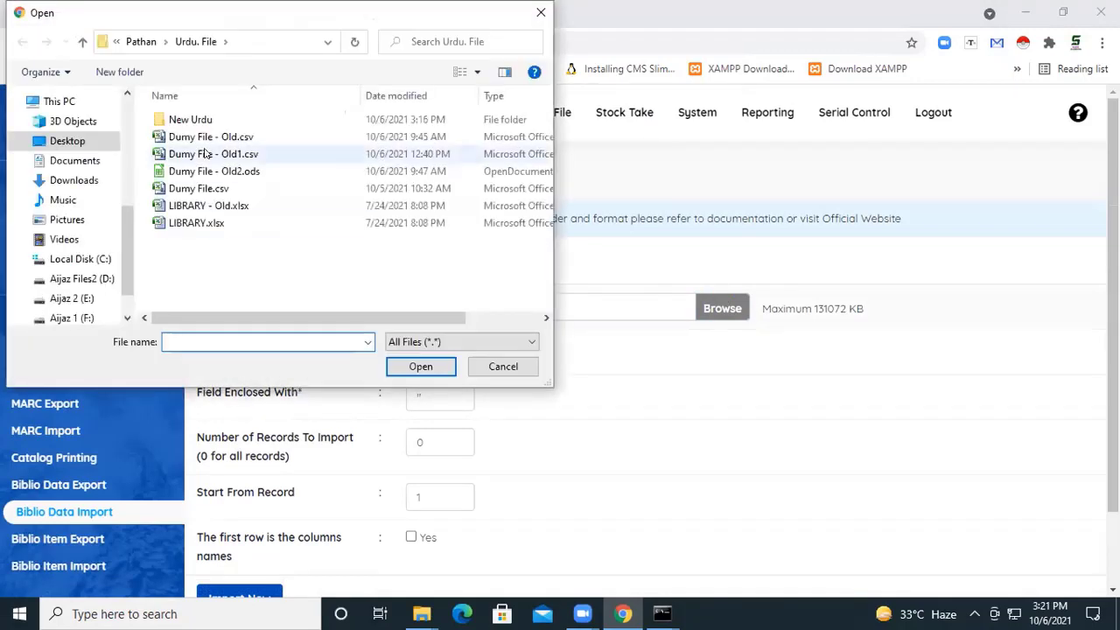
double_click(200, 119)
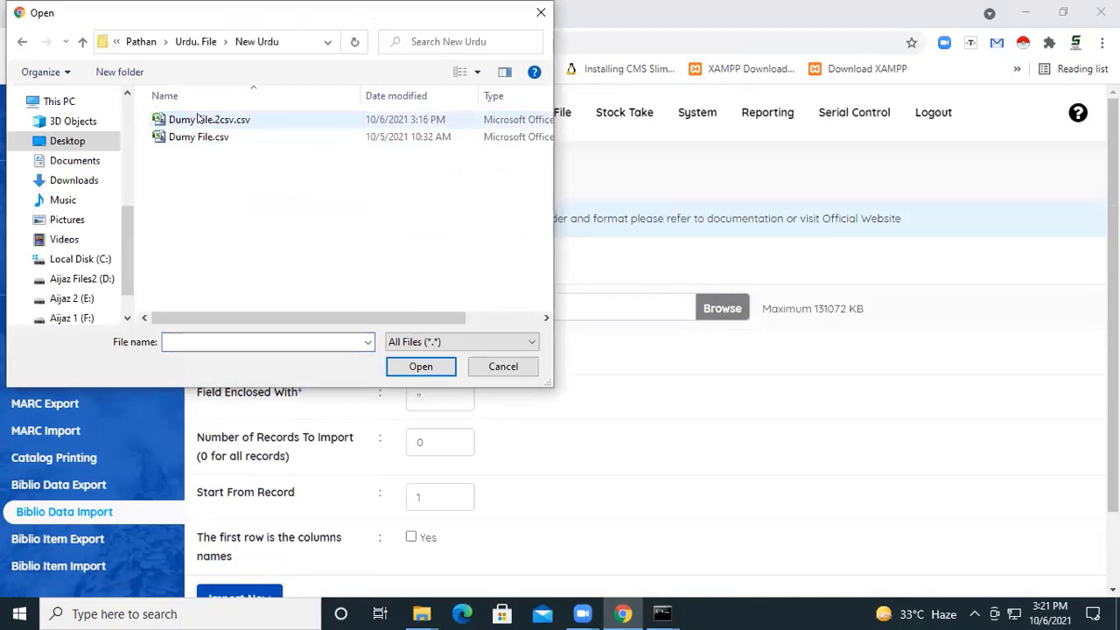
double_click(199, 119)
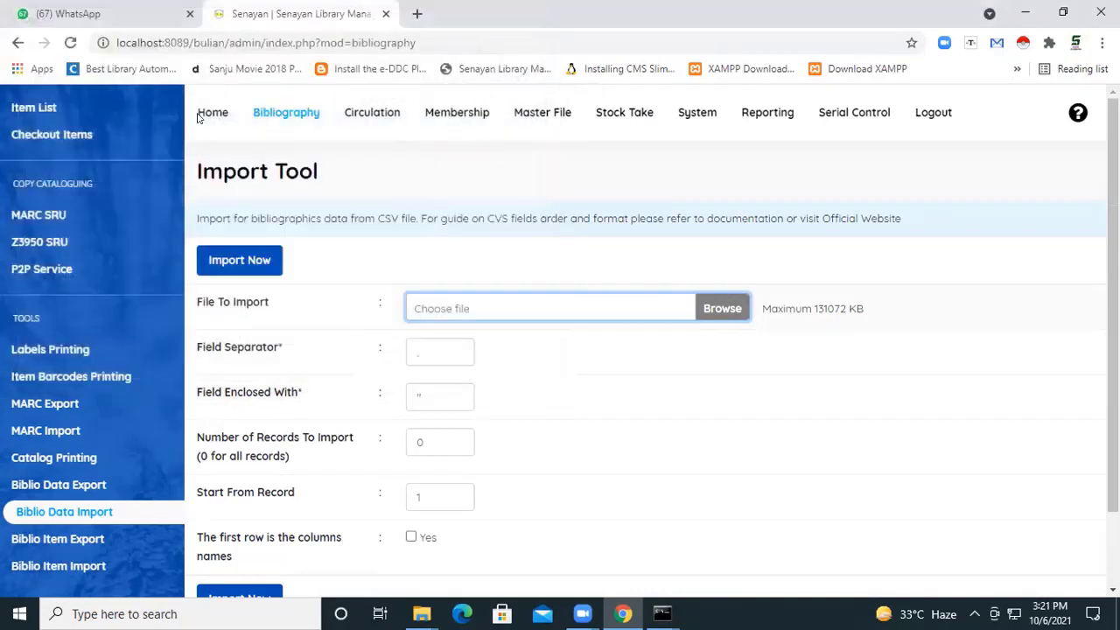
left_click(221, 259)
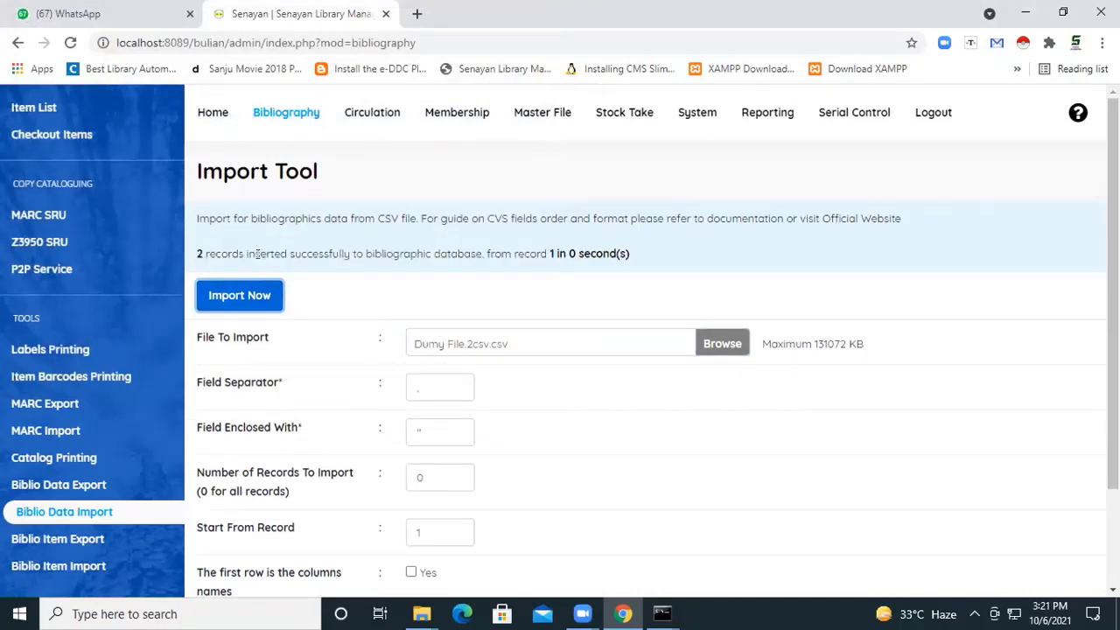
left_click(273, 116)
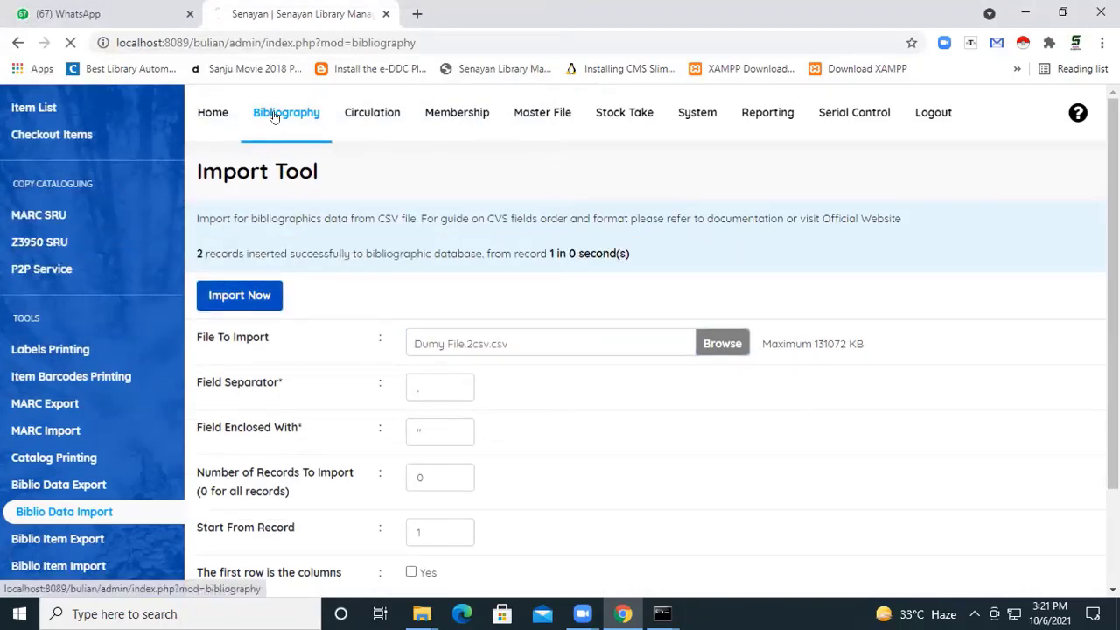